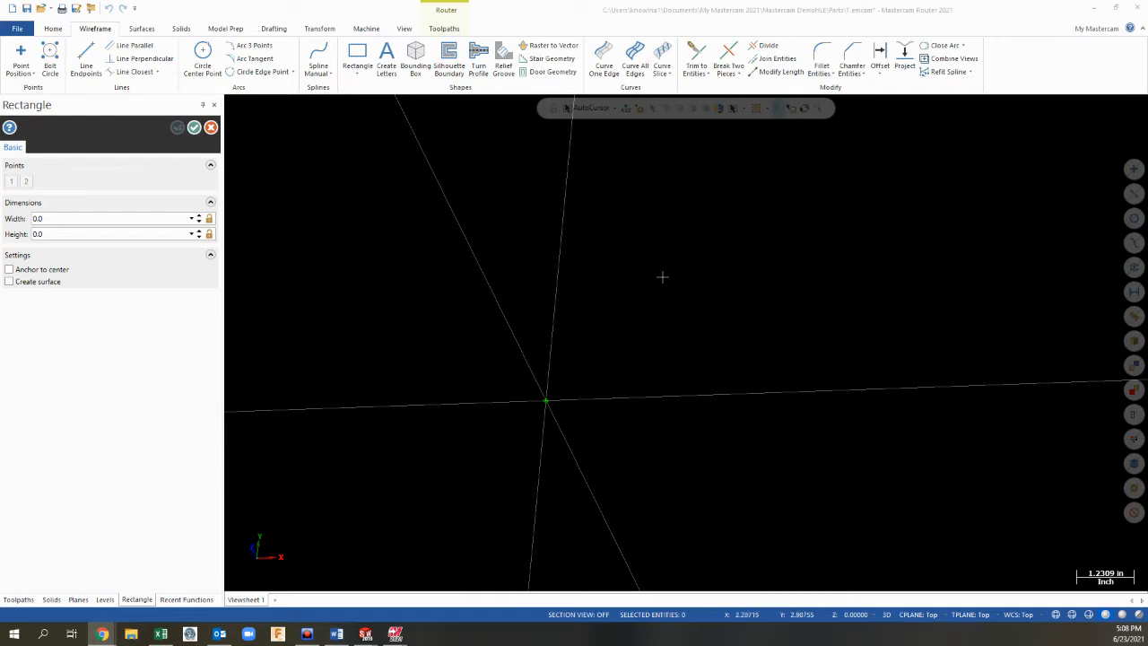
Step: Draw a 6.0 by 6.0 inch wireframe rectangle with its first corner at the origin
left_click(213, 131)
left_click(212, 129)
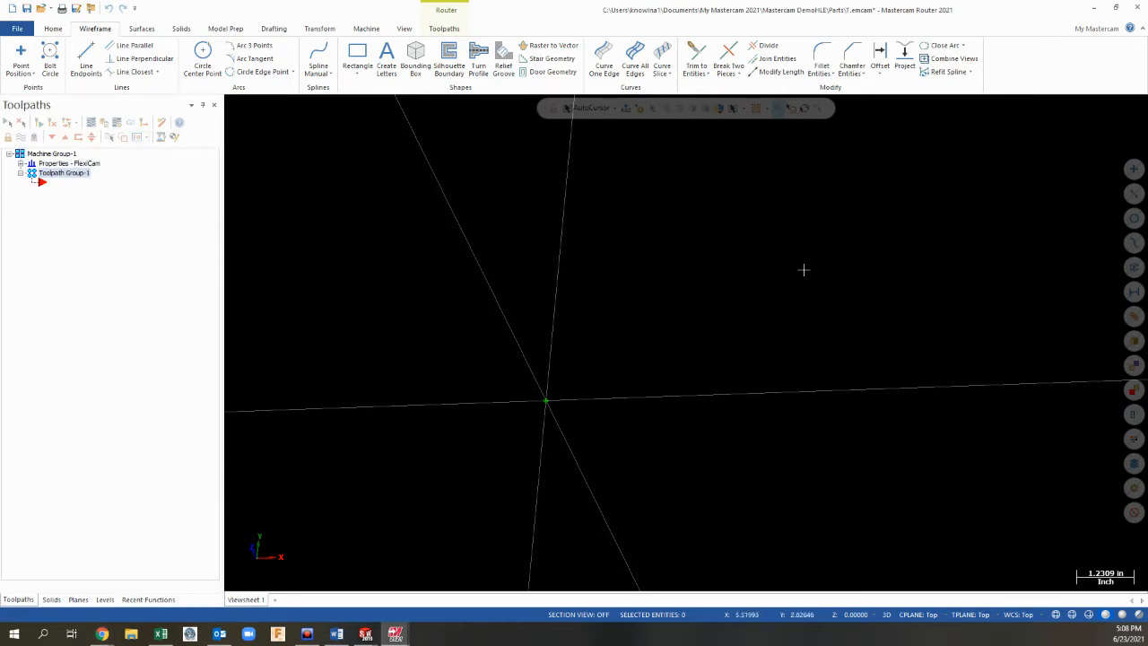
middle_click_drag(532, 497, 622, 221)
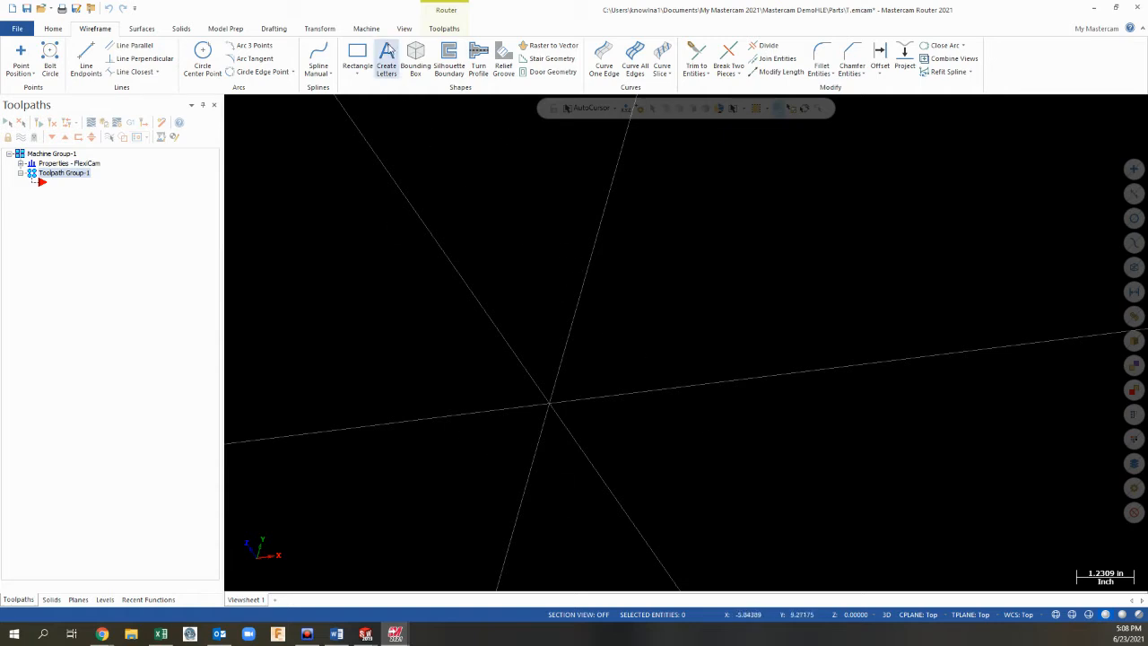
left_click(359, 56)
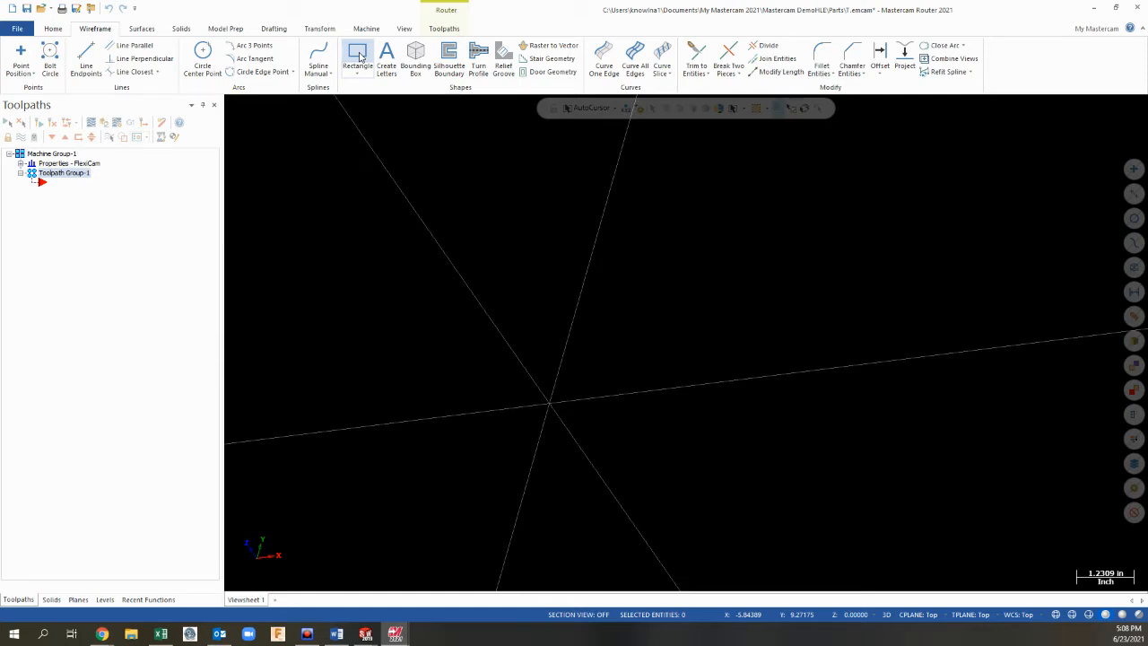
left_click(551, 408)
left_click(830, 181)
left_click(119, 218)
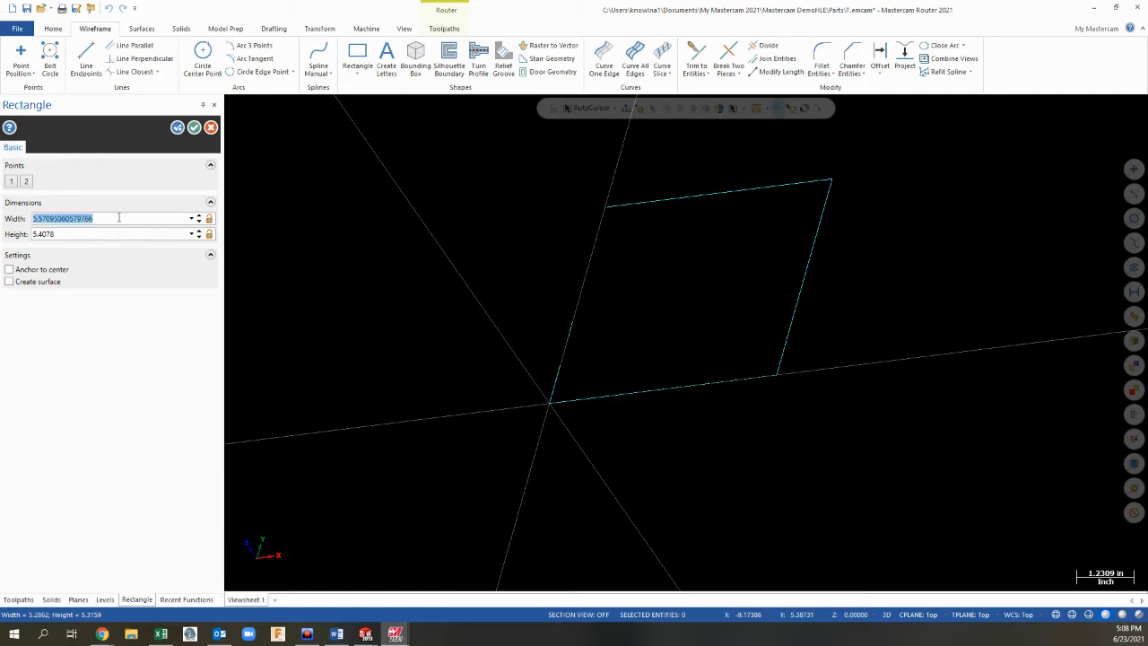
type("6.0")
left_click(87, 235)
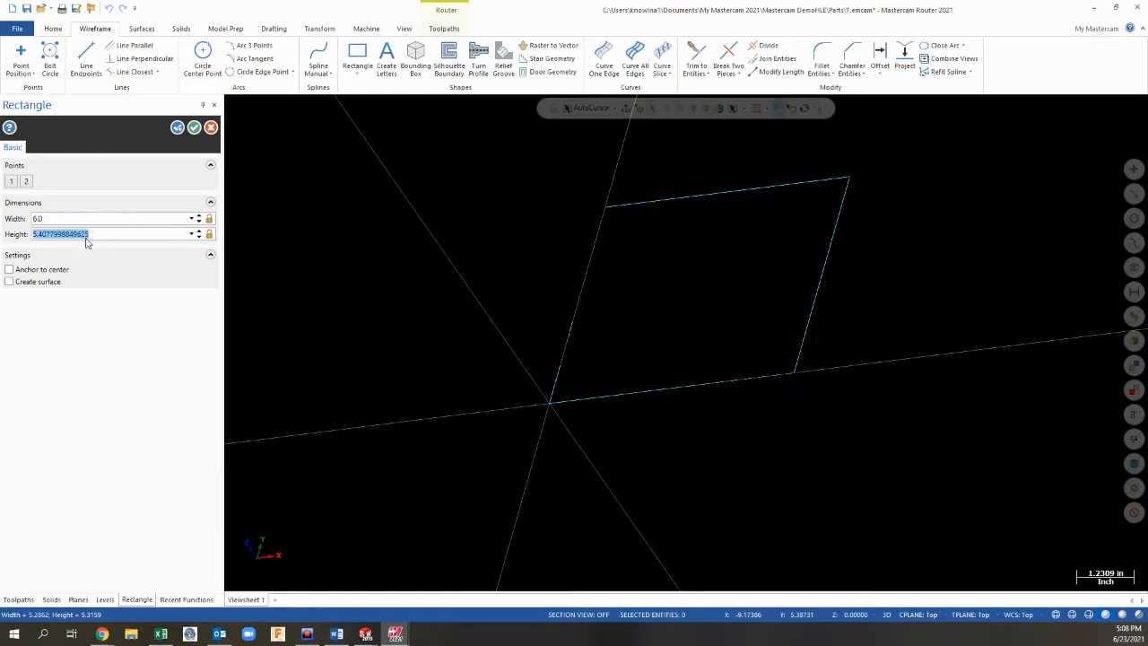
type("6.0")
left_click(194, 127)
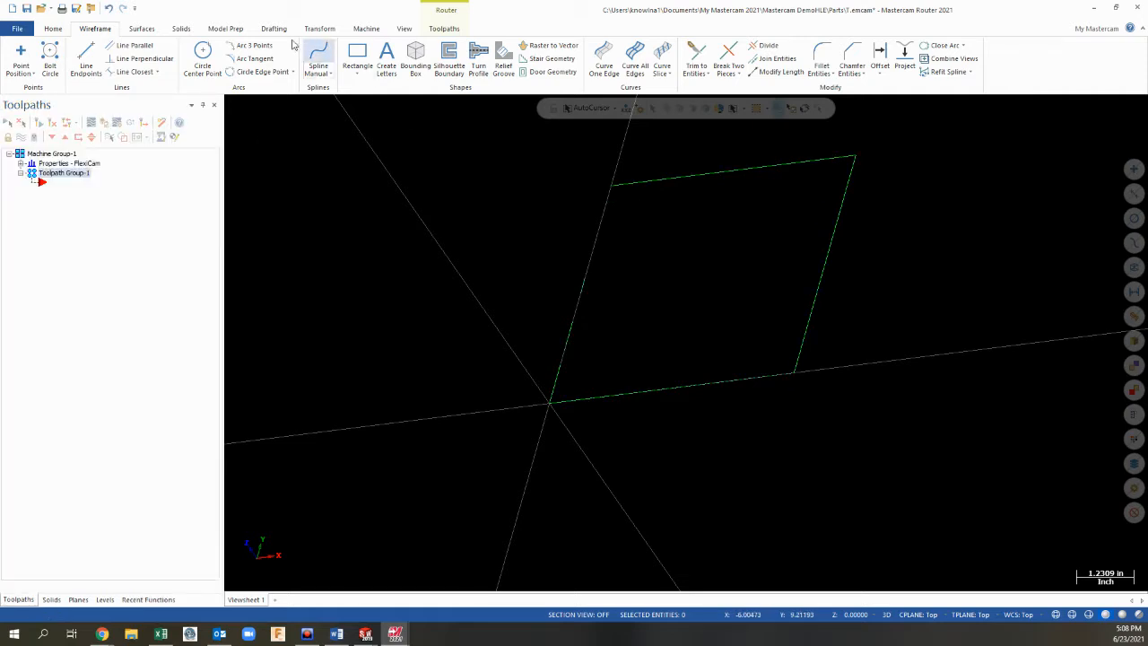
Step: Extrude the square chain 6.0 inches in the Z direction as a new solid body
left_click(186, 30)
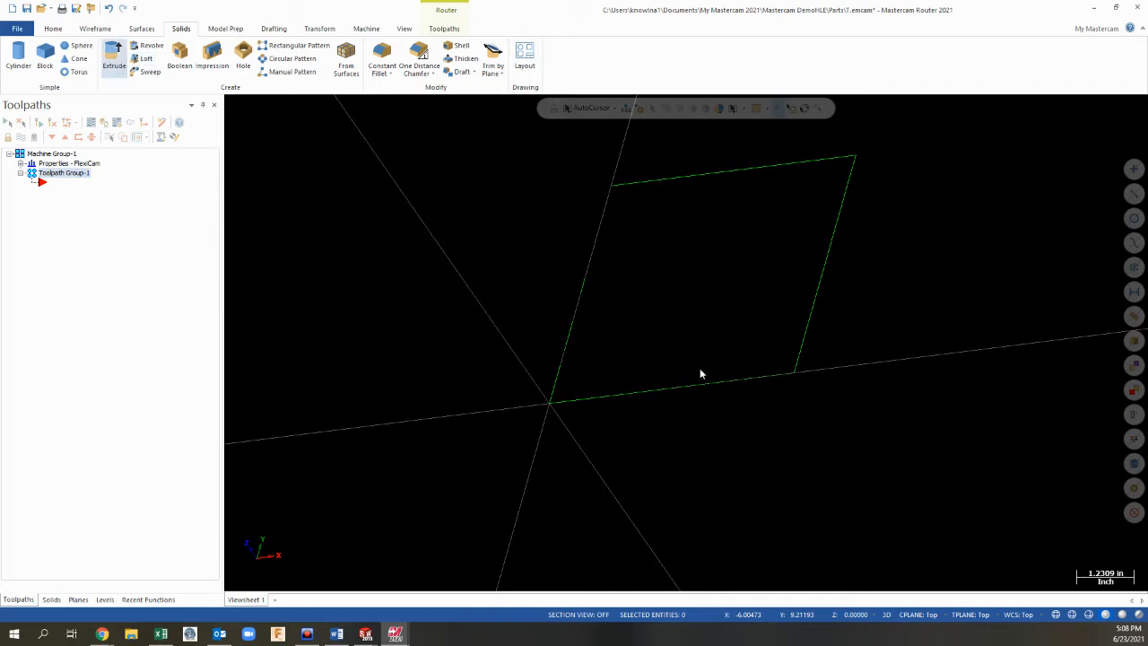
left_click(775, 375)
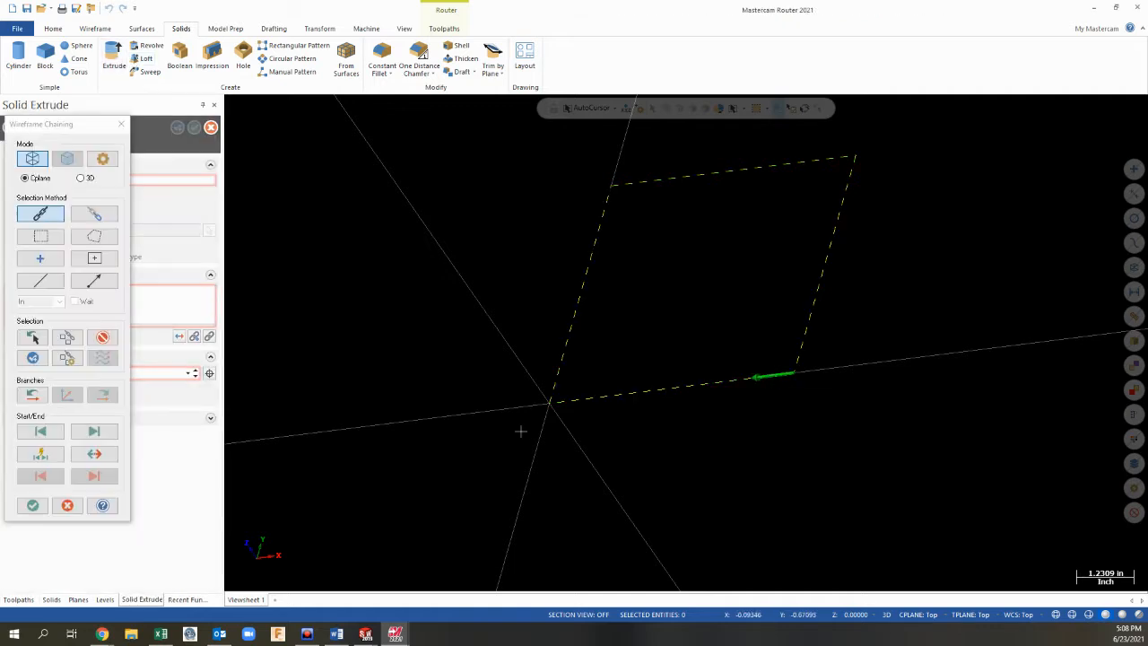
left_click(32, 505)
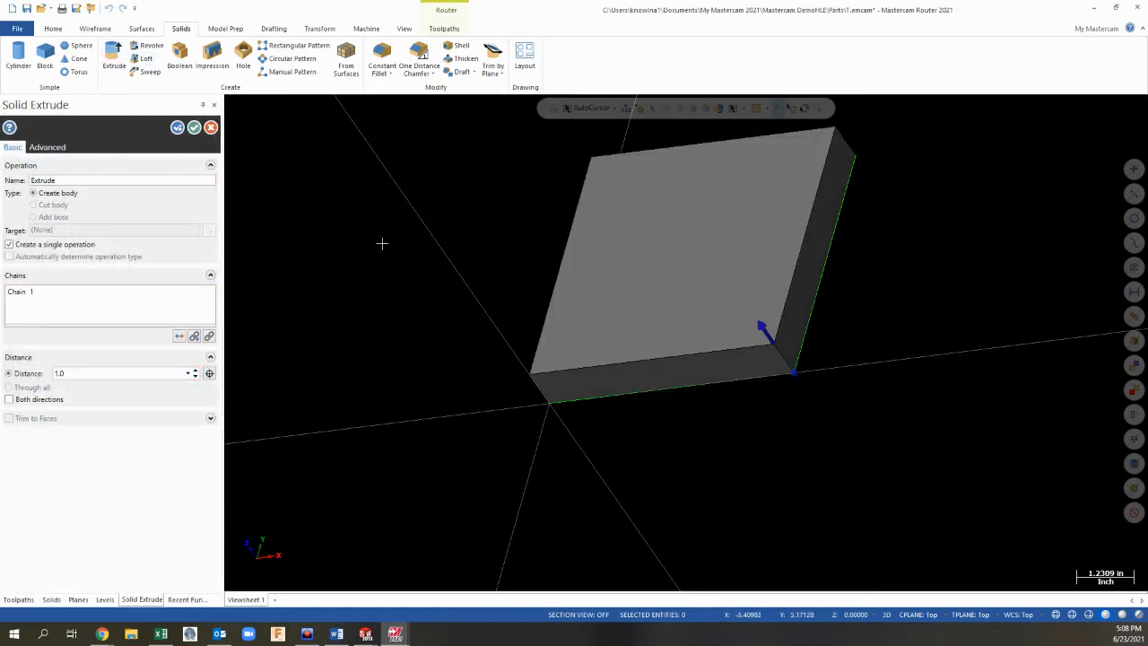
double_click(59, 373)
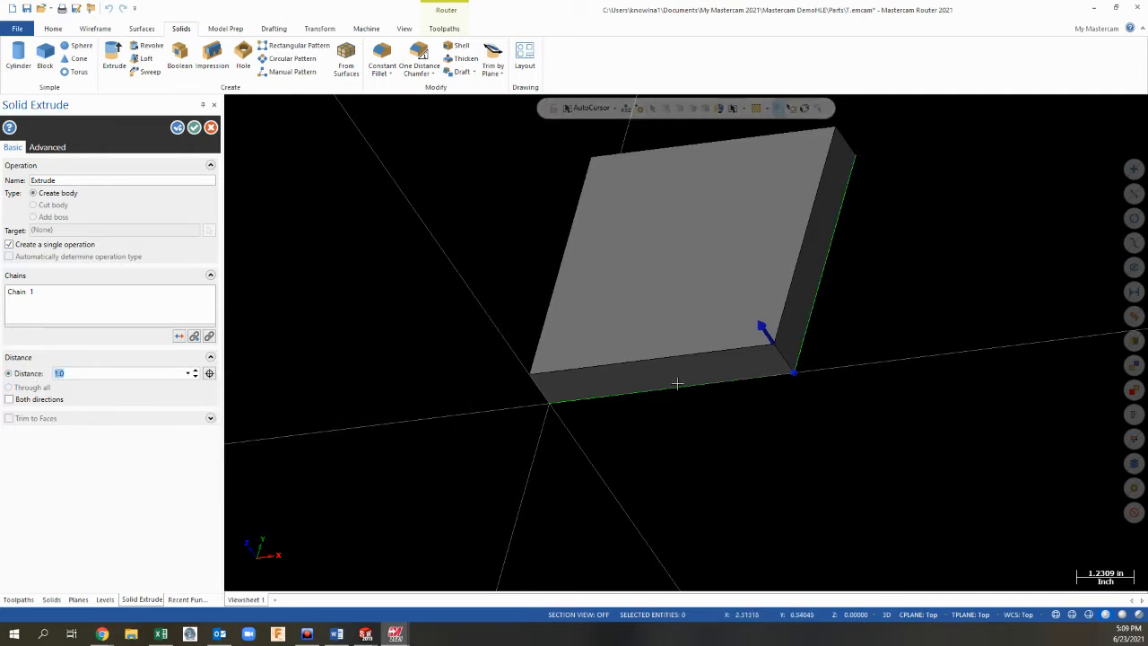
type("6")
key("Return")
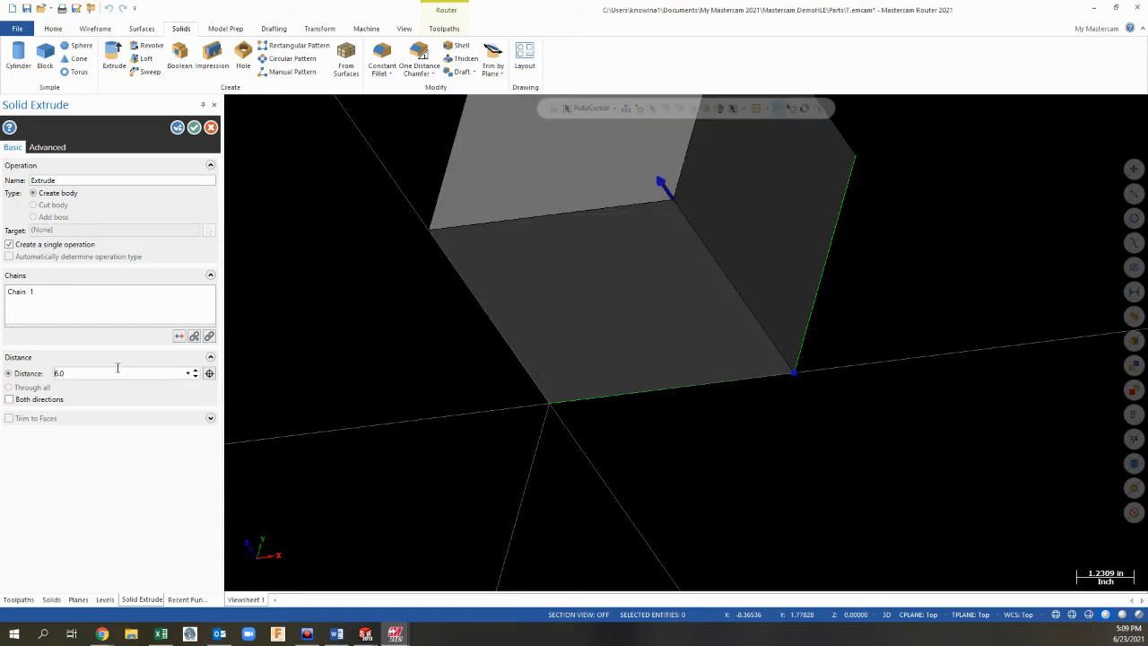
scroll(423, 248, "down", 5)
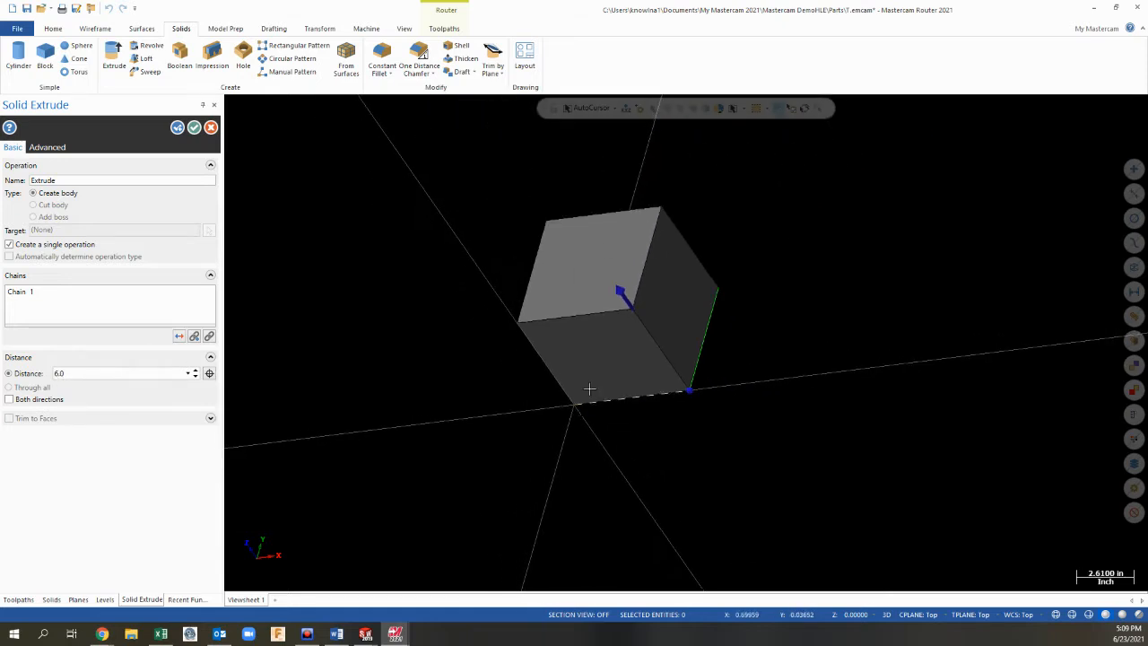
left_click(194, 127)
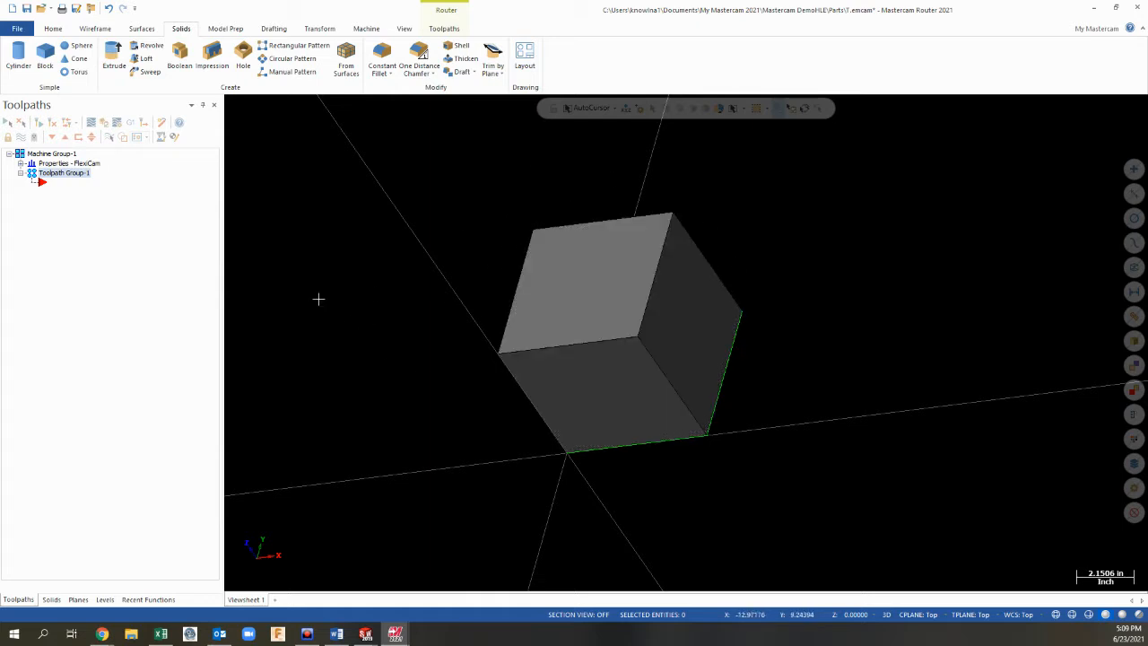
Step: Apply a One Distance Chamfer of 1 inch to all edges of the cube's top face
left_click(421, 75)
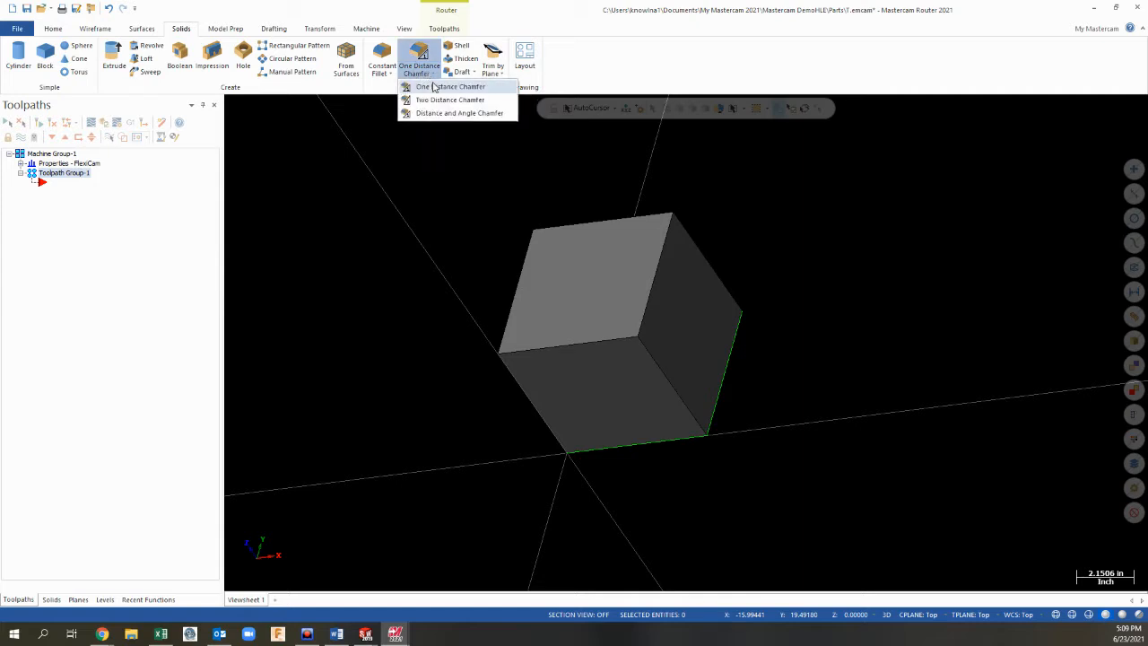
left_click(453, 129)
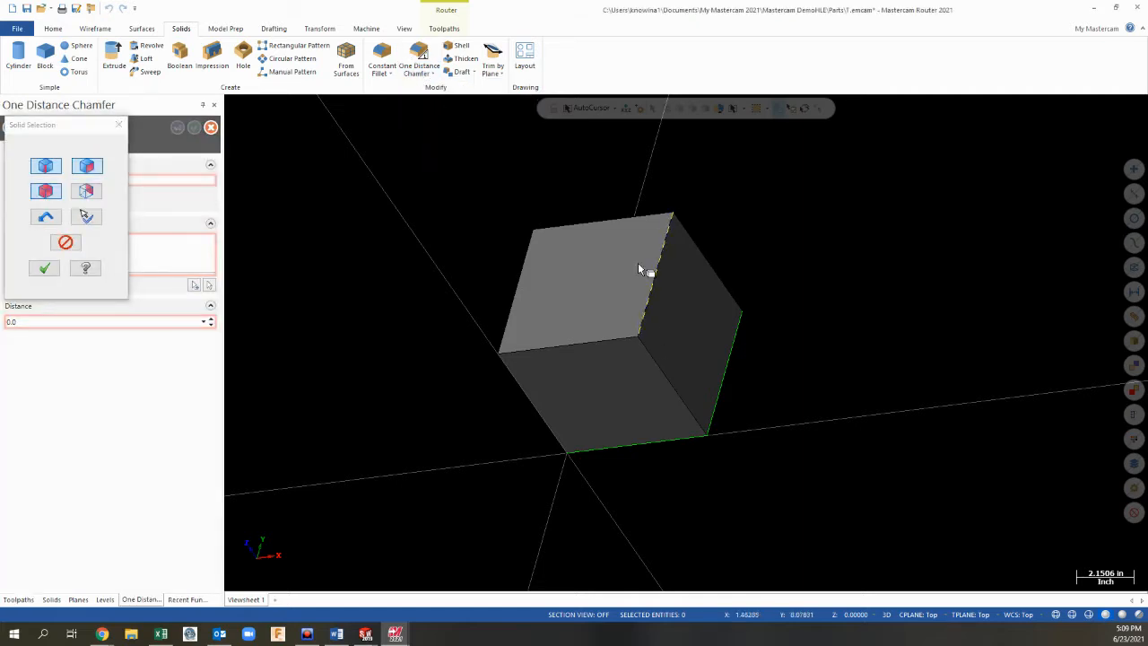
left_click(556, 346)
left_click(44, 269)
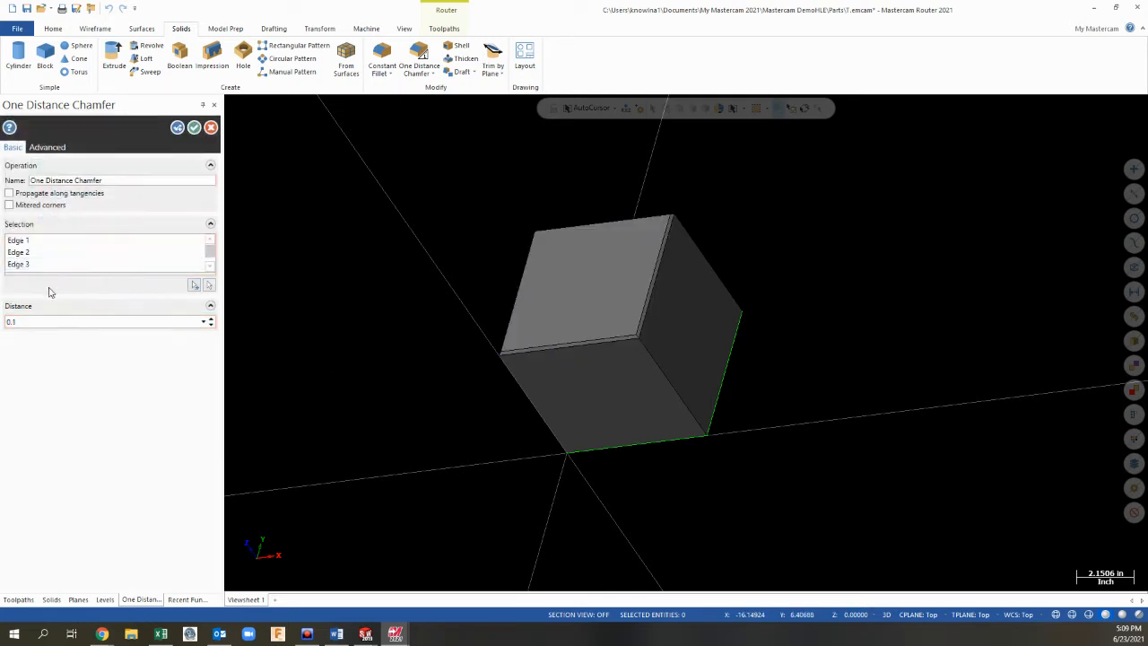
left_click_drag(38, 321, 9, 323)
type("1")
key("Return")
left_click(193, 128)
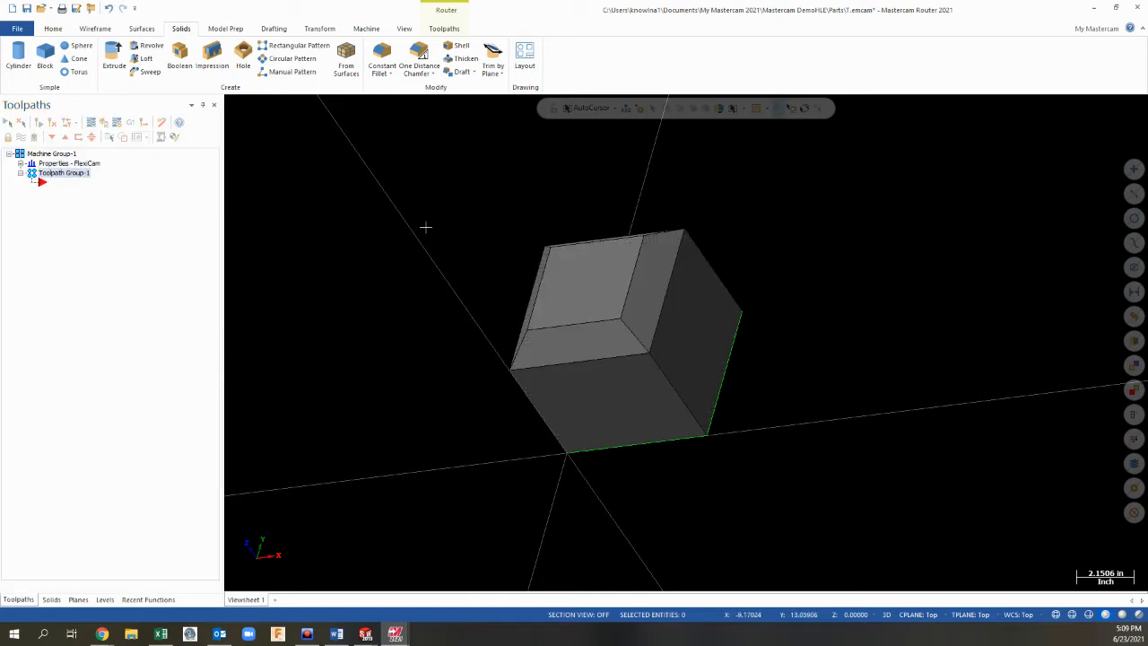
Step: Create wireframe curves on all edges of the chamfered solid, keeping both inside and outside loops
left_click(695, 325)
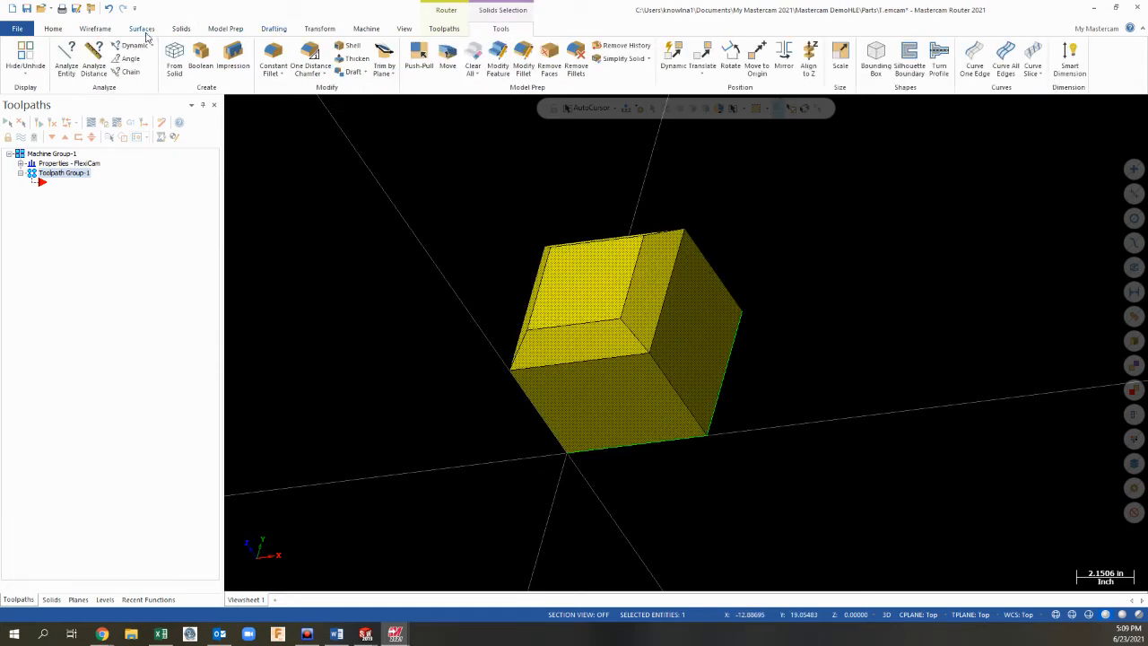
left_click(94, 30)
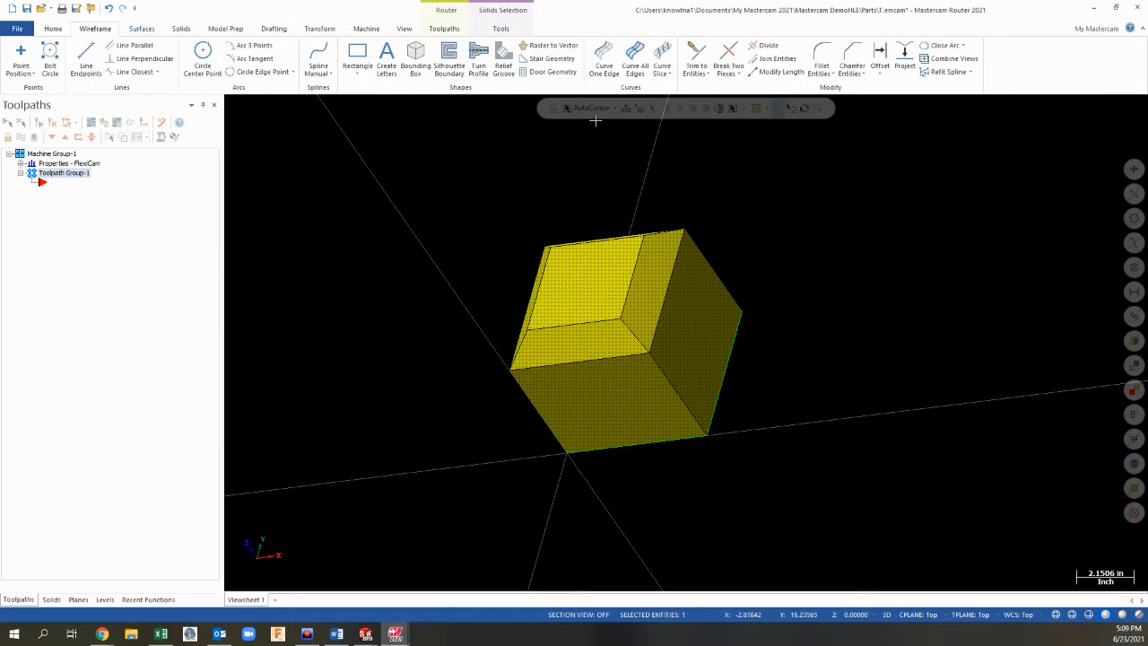
left_click(636, 63)
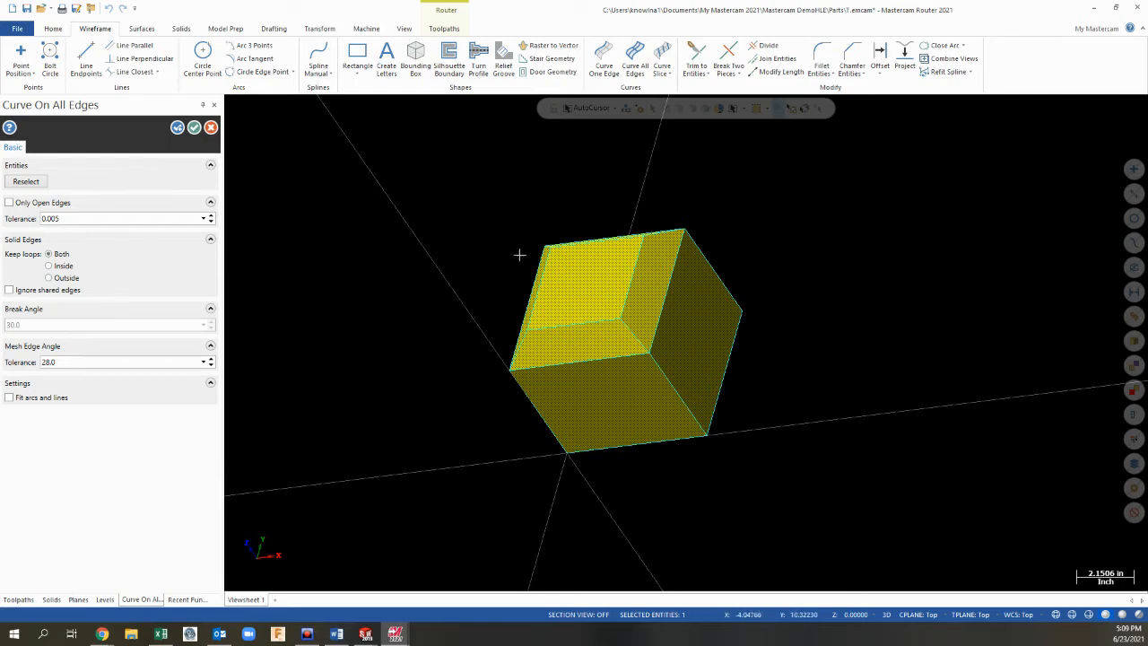
left_click(197, 130)
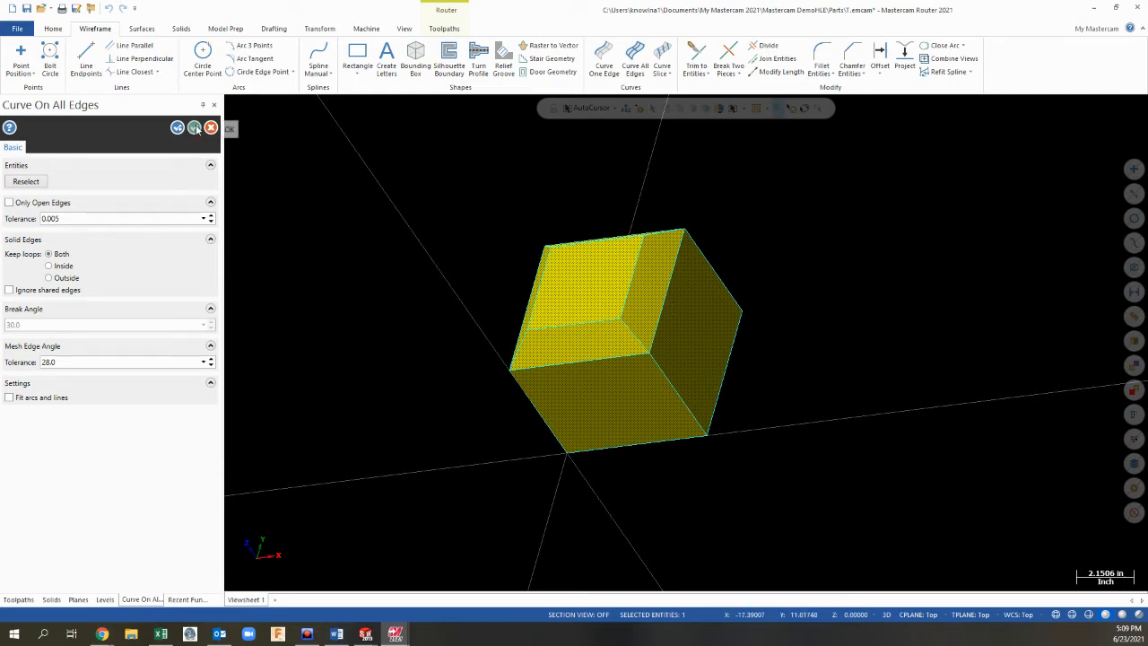
Step: Examine the chamfered cube and its edge curves in the Isometric (WCS) and Top (WCS) views
middle_click_drag(538, 368, 532, 275)
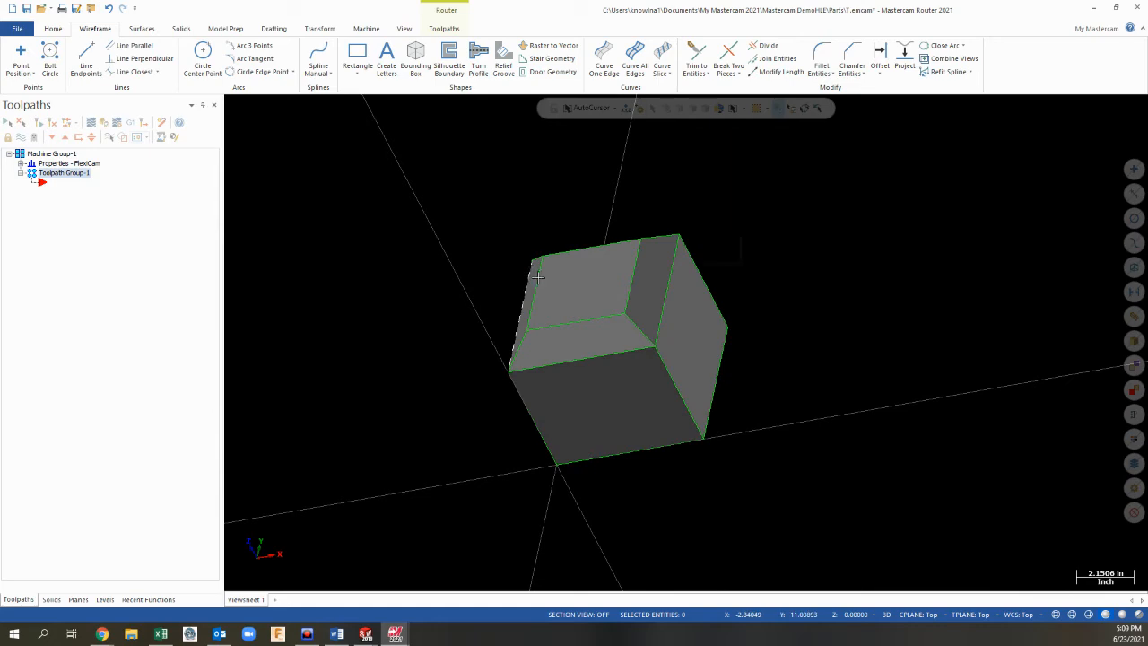
right_click(531, 269)
left_click(575, 377)
scroll(543, 303, "up", 4)
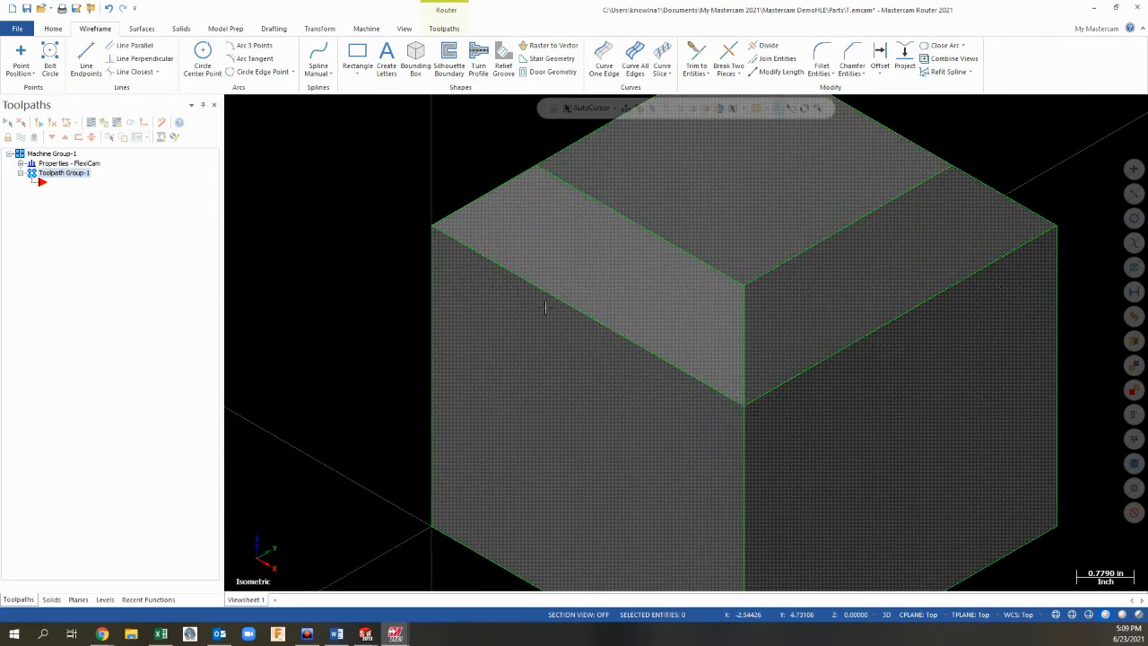
scroll(541, 294, "down", 10)
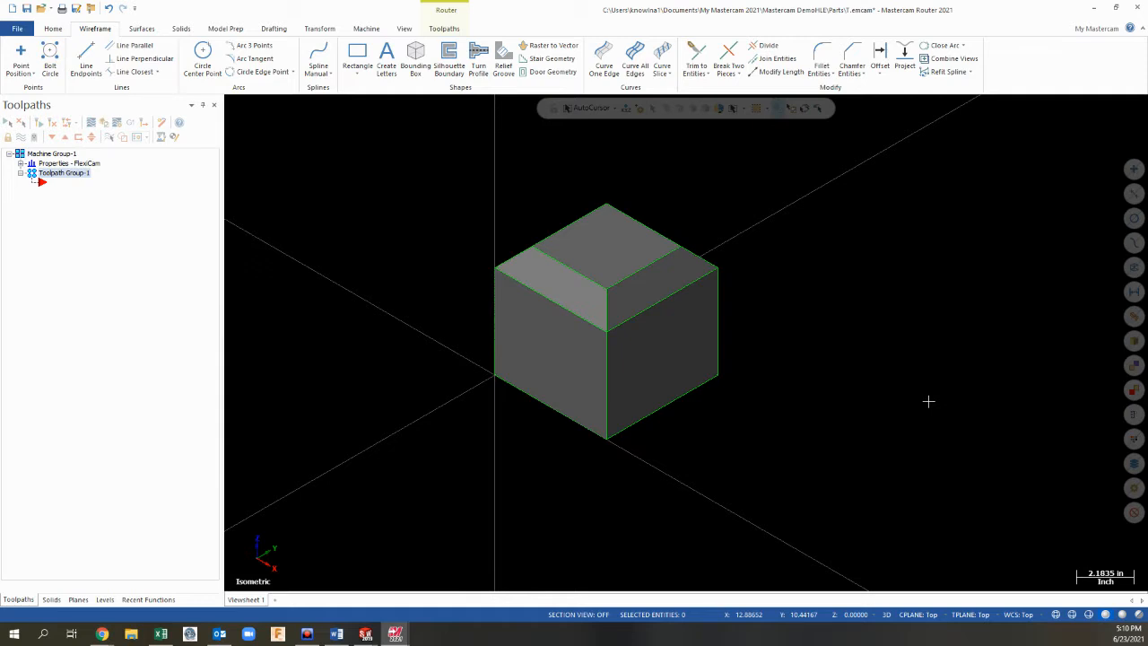
right_click(804, 285)
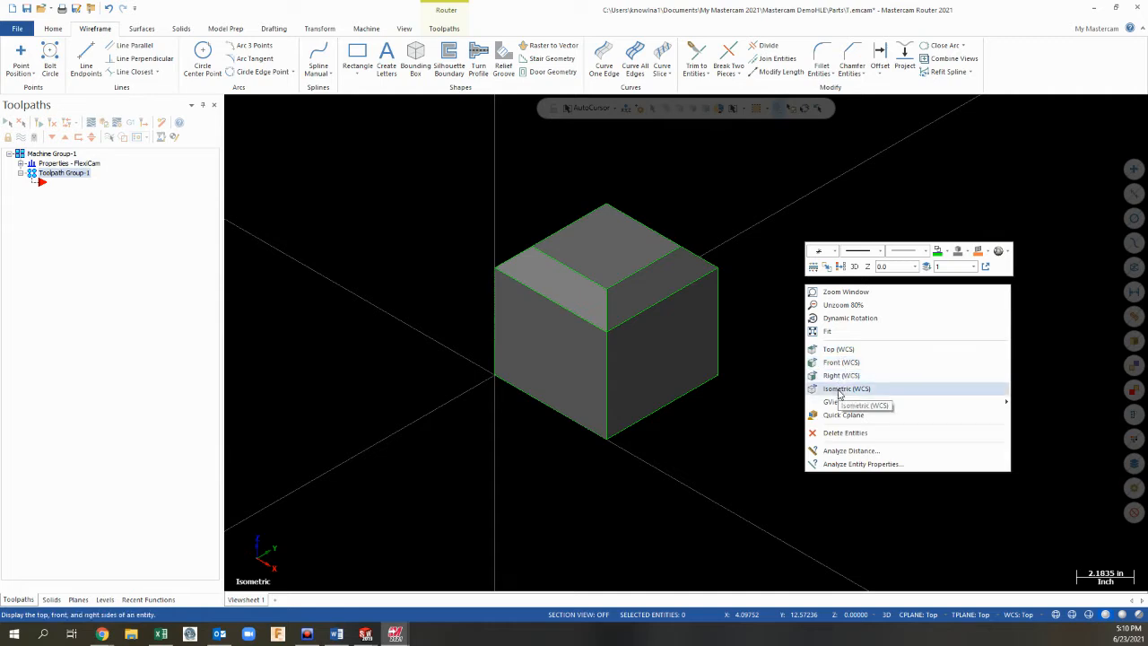
mouse_move(839, 403)
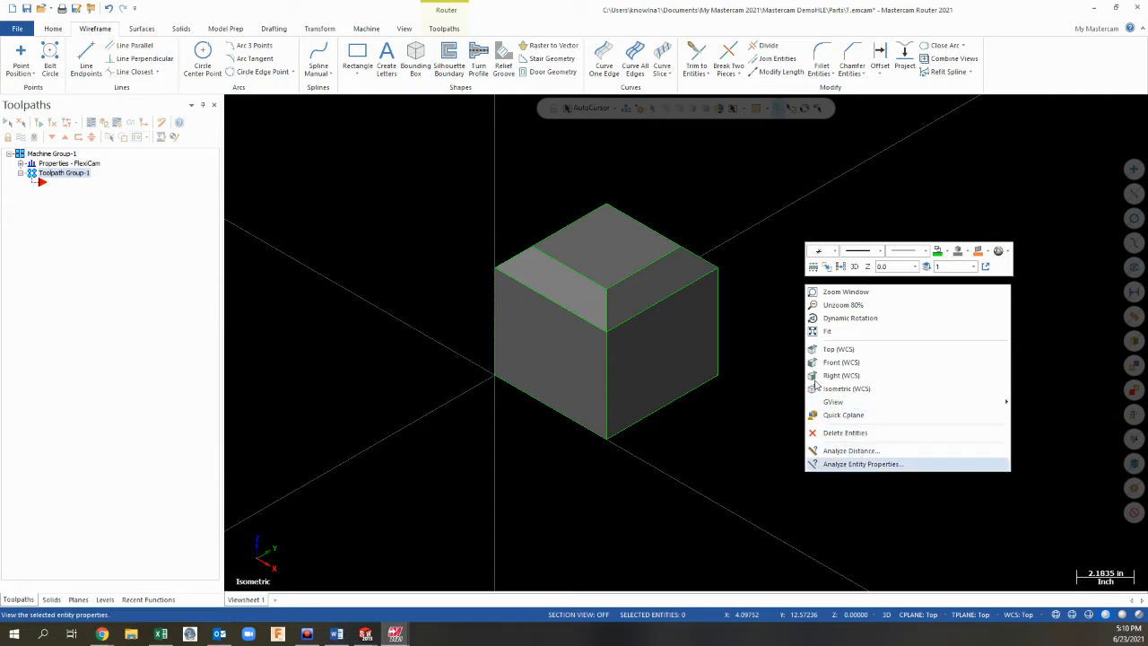
left_click(841, 349)
scroll(589, 458, "up", 2)
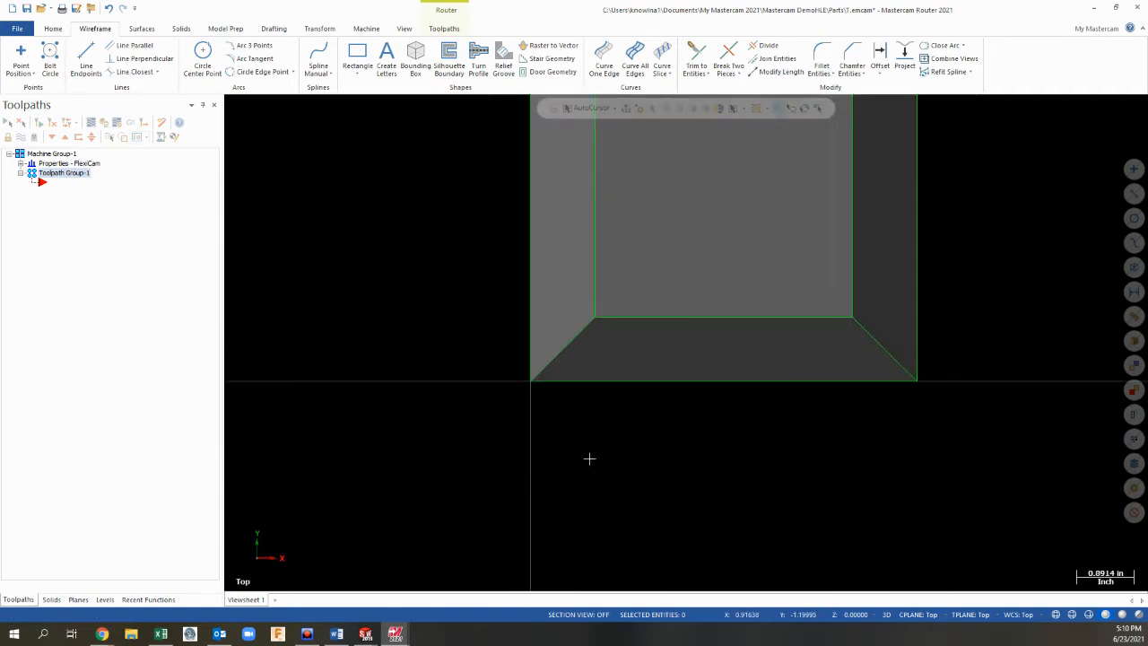
scroll(590, 458, "down", 5)
scroll(587, 445, "up", 3)
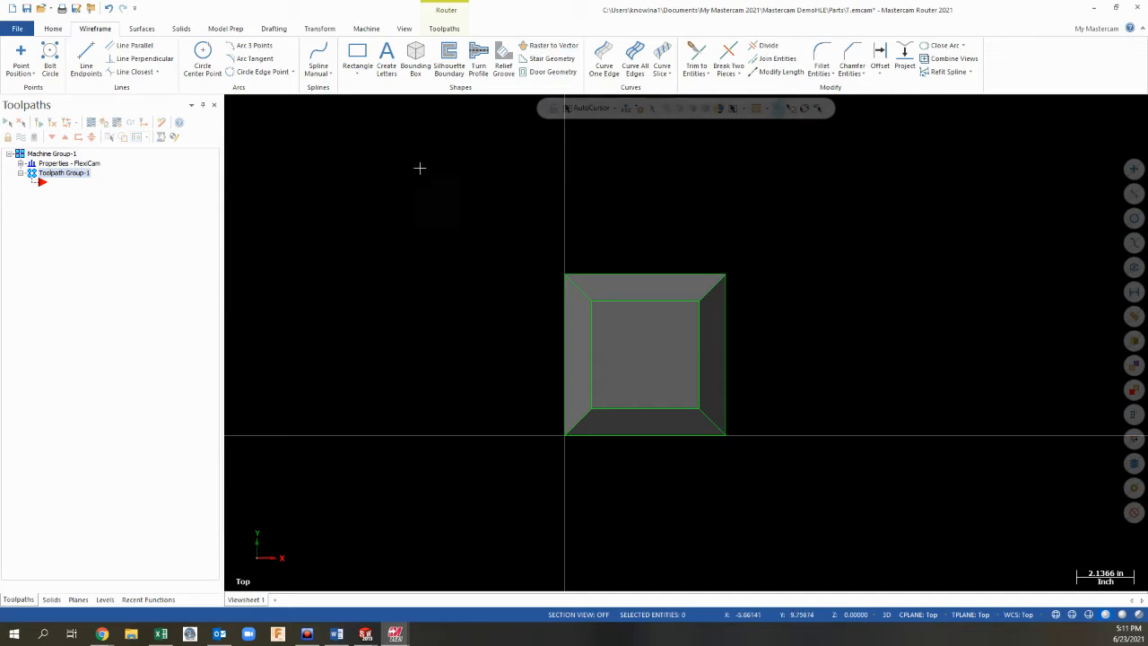
Step: Examine the axis orientation of the Top, Front, Back, Bottom, Right and Left planes at the cube's origin
left_click(78, 600)
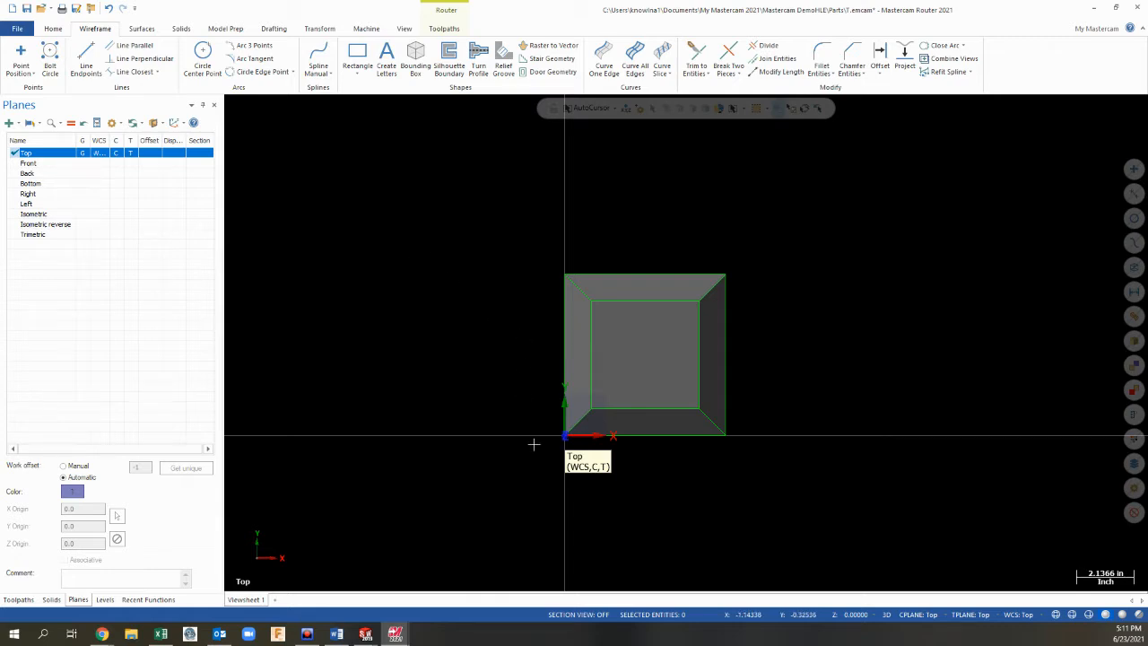
scroll(529, 419, "up", 2)
scroll(548, 439, "down", 5)
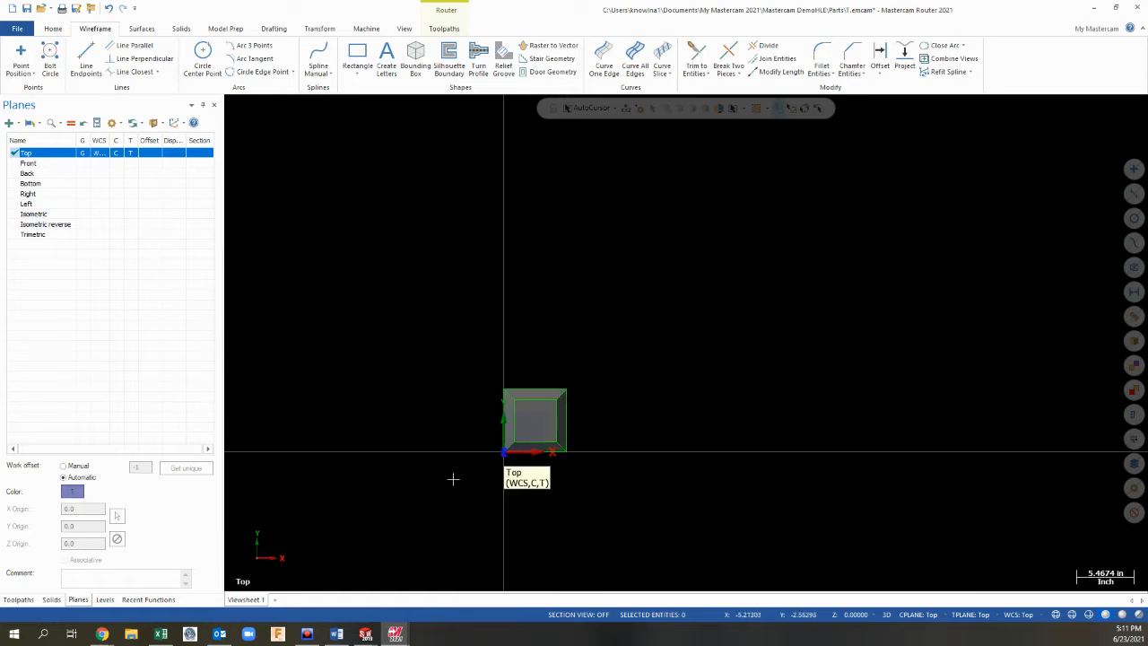
scroll(496, 453, "up", 4)
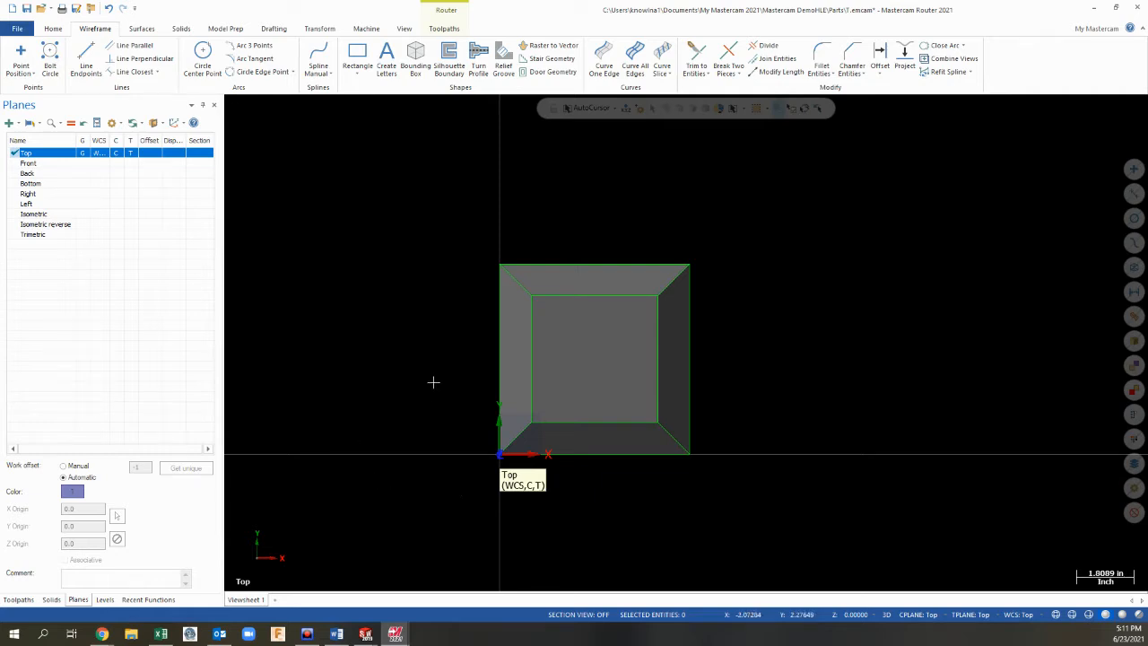
left_click(32, 165)
middle_click_drag(309, 307, 306, 212)
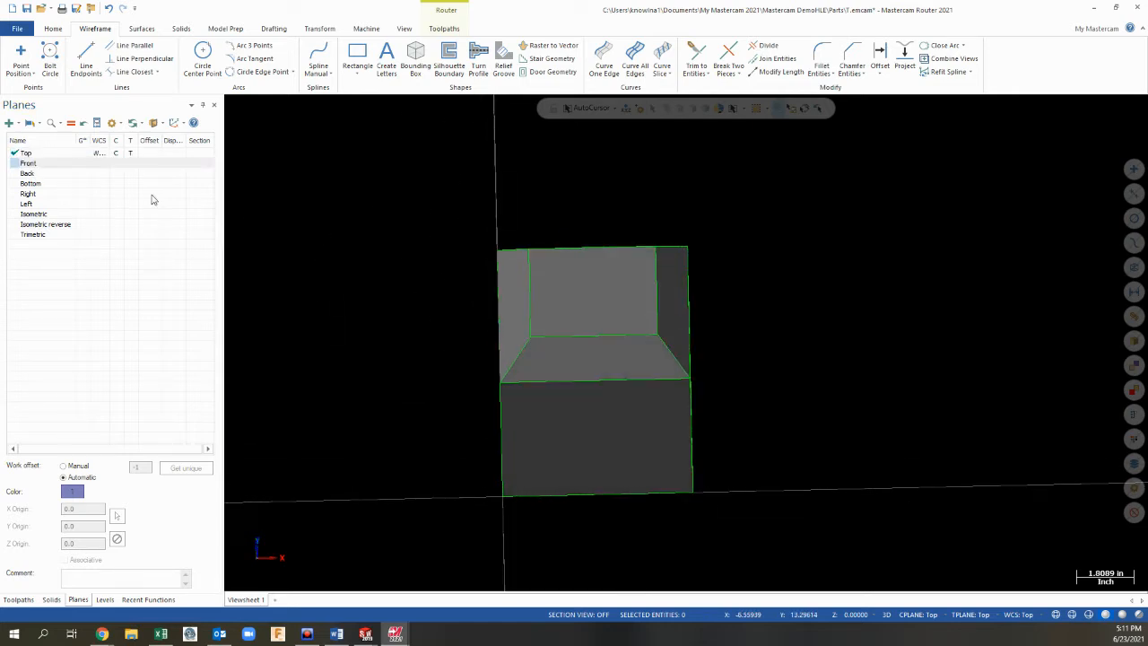
left_click(30, 173)
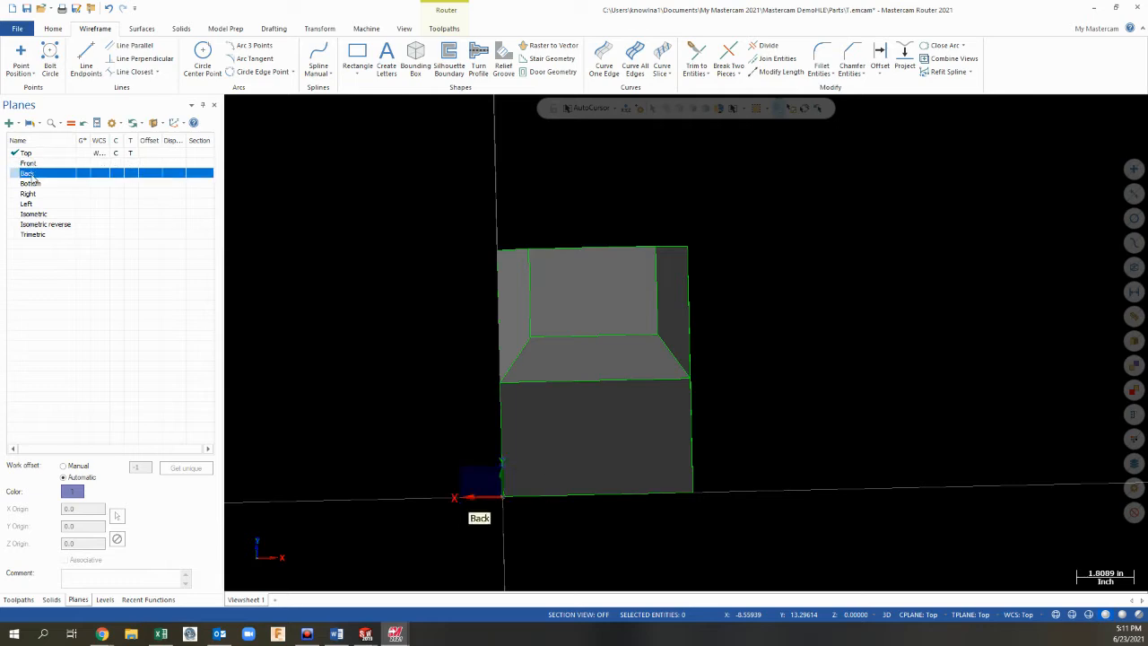
left_click(30, 183)
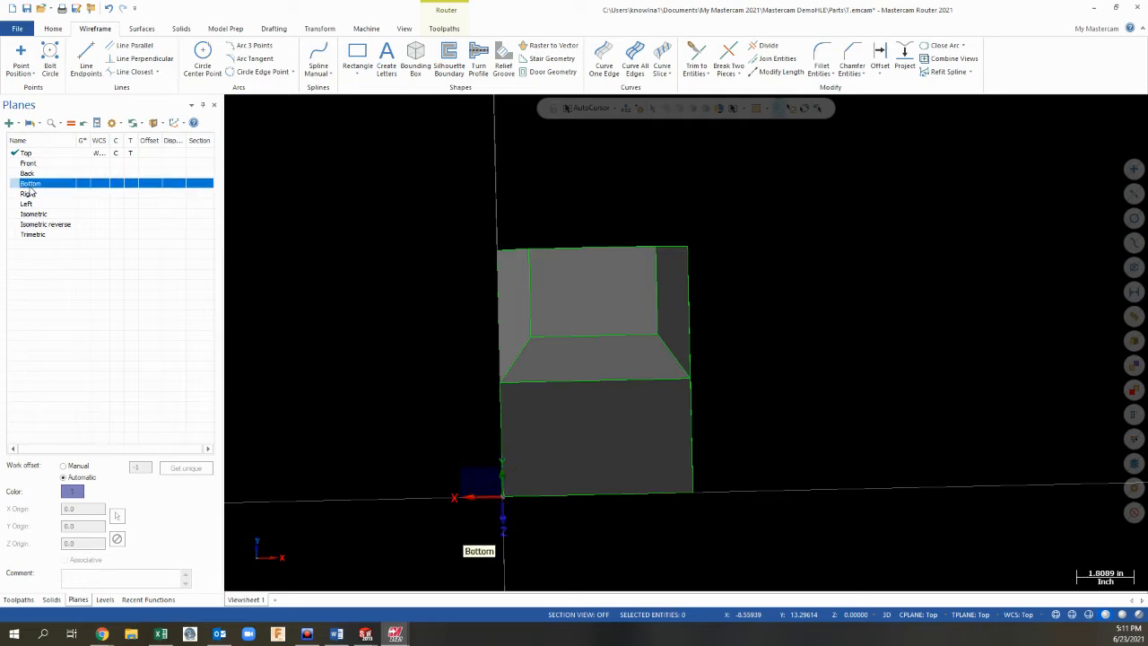
left_click(28, 194)
left_click(27, 205)
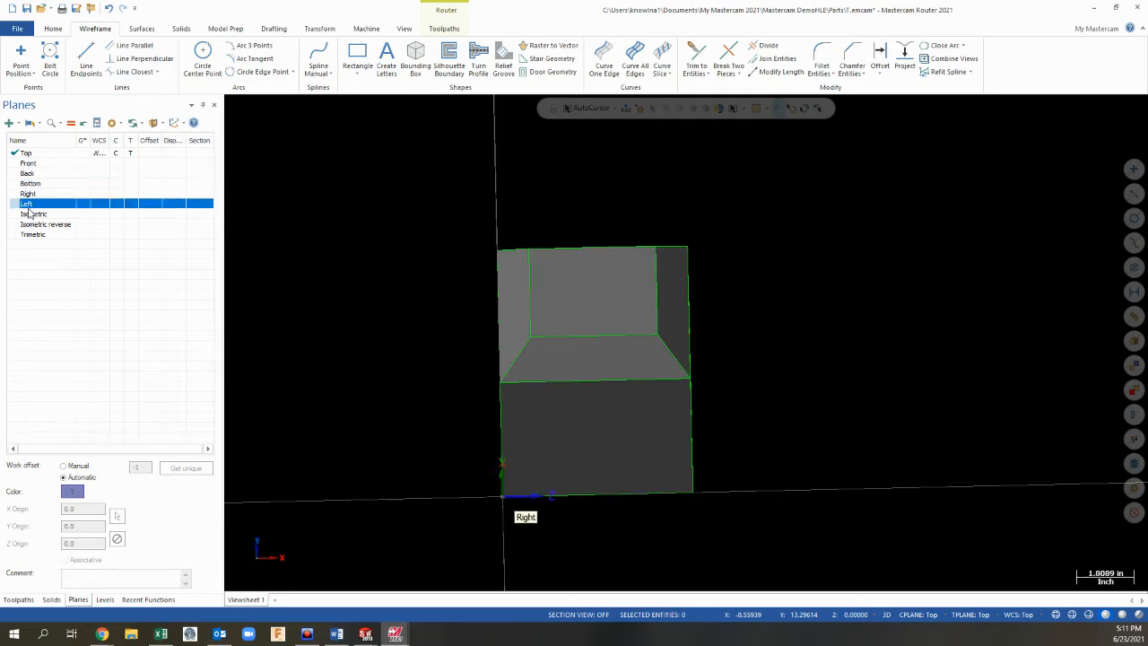
Step: Examine the axis orientation of the Isometric, Isometric reverse and Top planes at the cube's origin
left_click(32, 214)
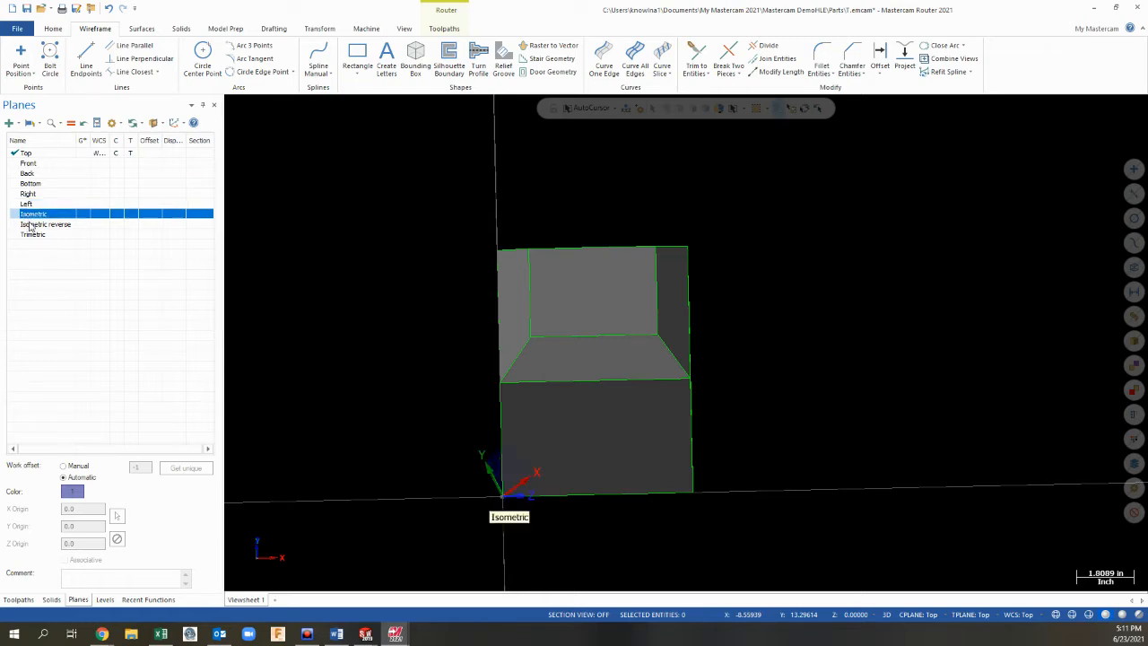
left_click(33, 226)
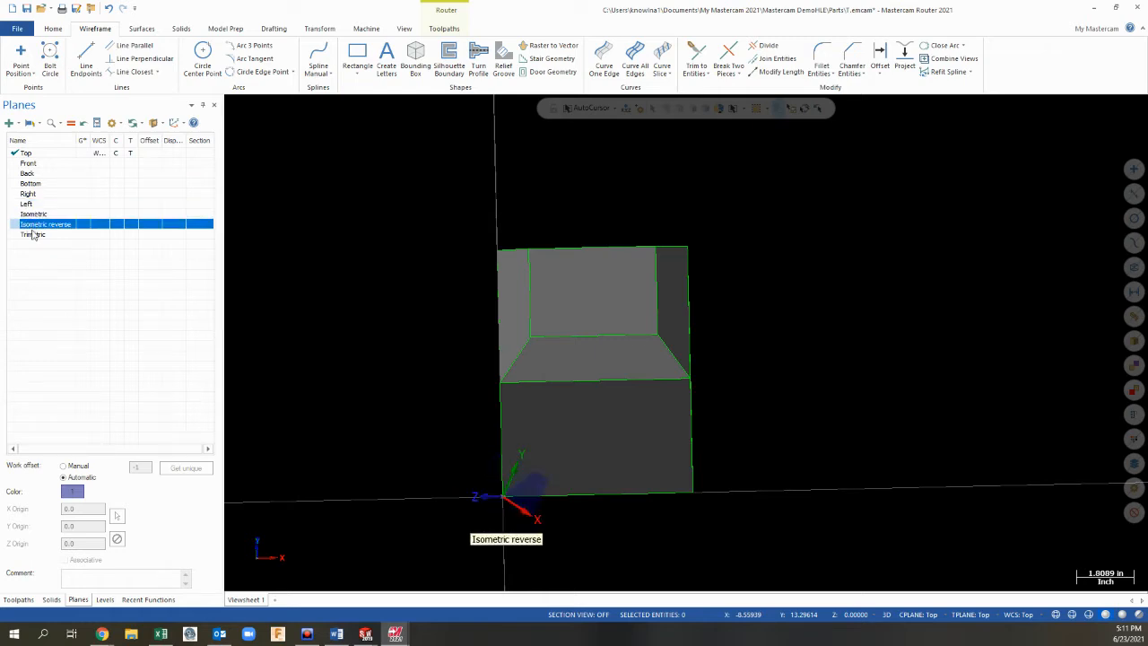
left_click(38, 158)
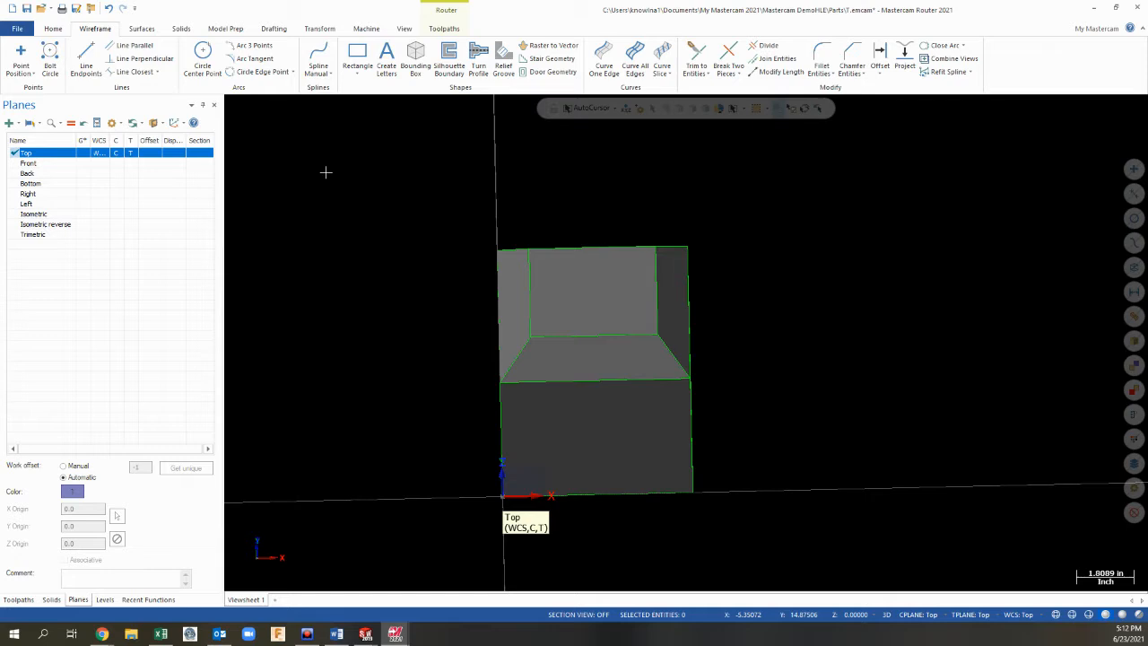
Step: Examine the cube's chamfered faces and sides from several angles and in the Top (WCS) view
middle_click_drag(520, 392, 560, 439)
left_click(604, 300)
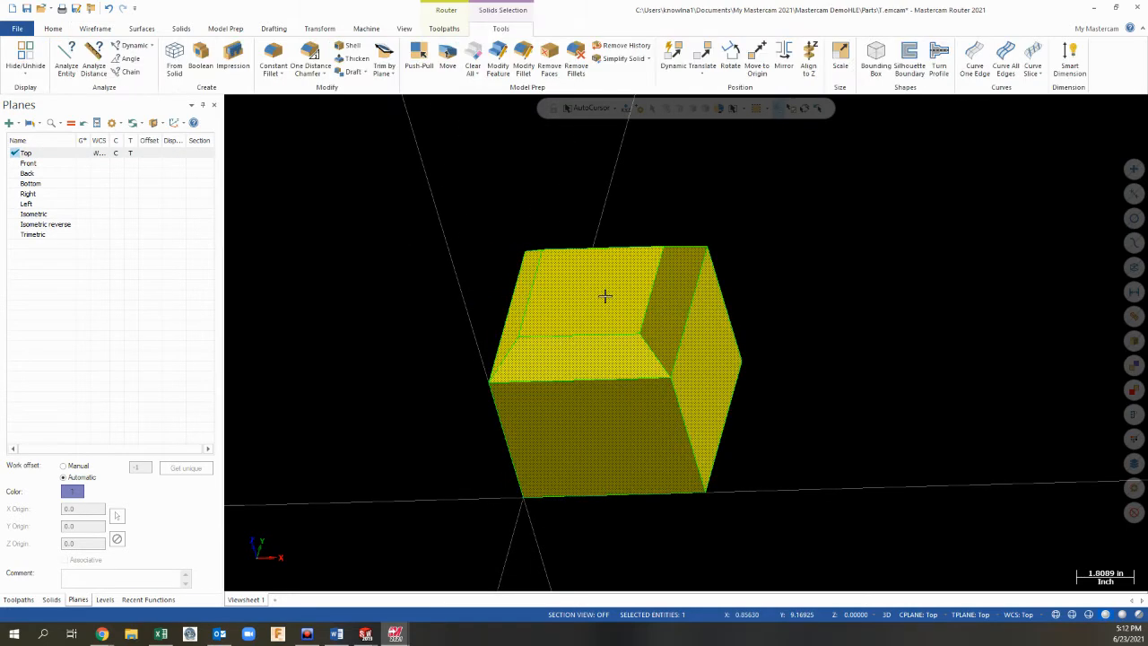
key("Escape")
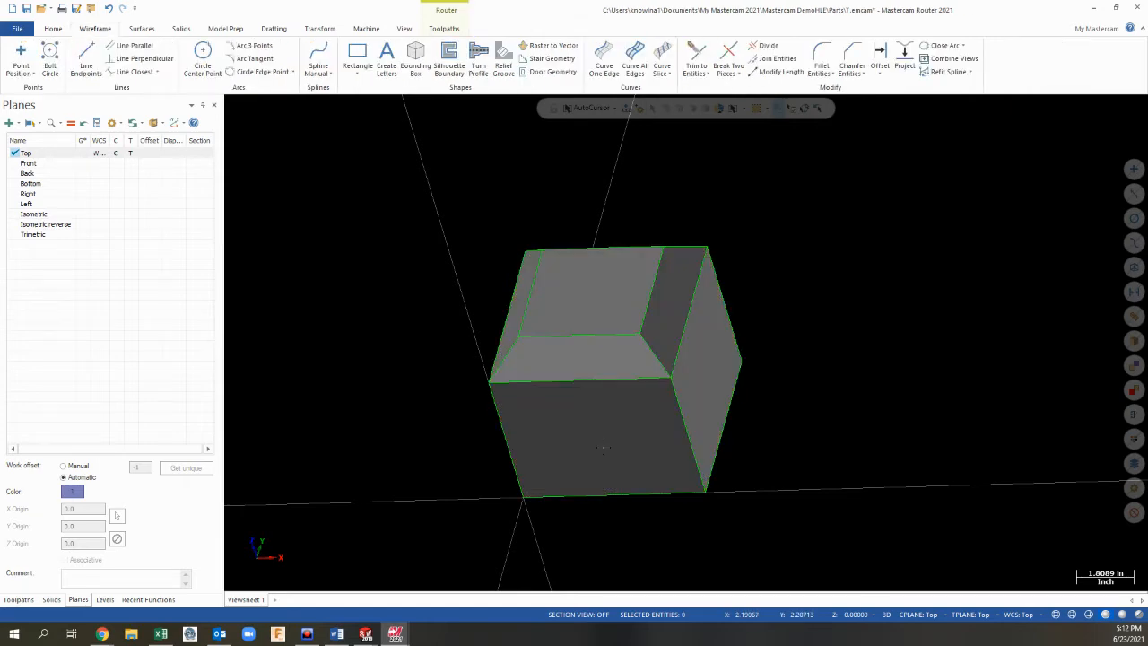
left_click(715, 381)
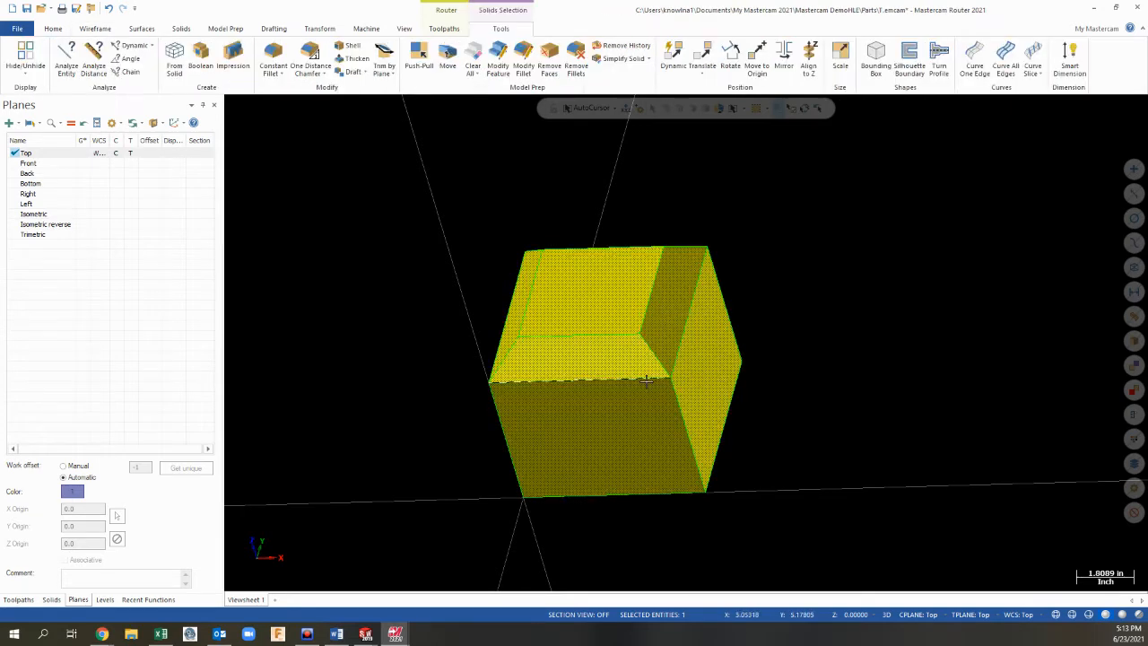
middle_click_drag(715, 381, 664, 392)
key("Escape")
right_click(804, 309)
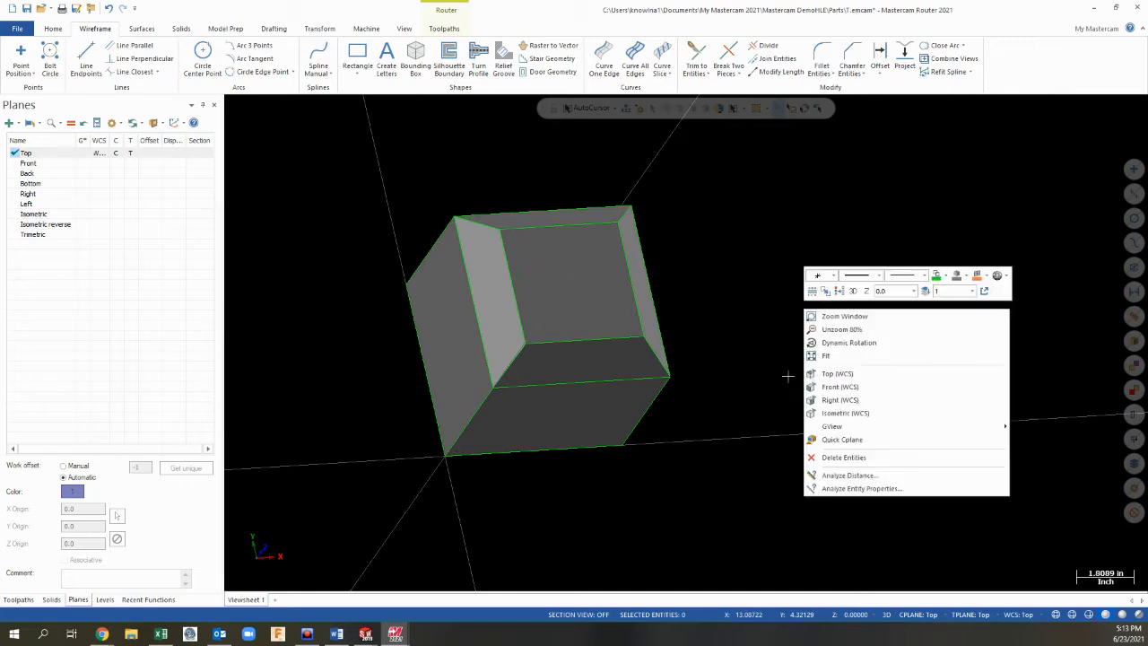
left_click(836, 381)
middle_click_drag(607, 371, 687, 494)
scroll(687, 493, "up", 2)
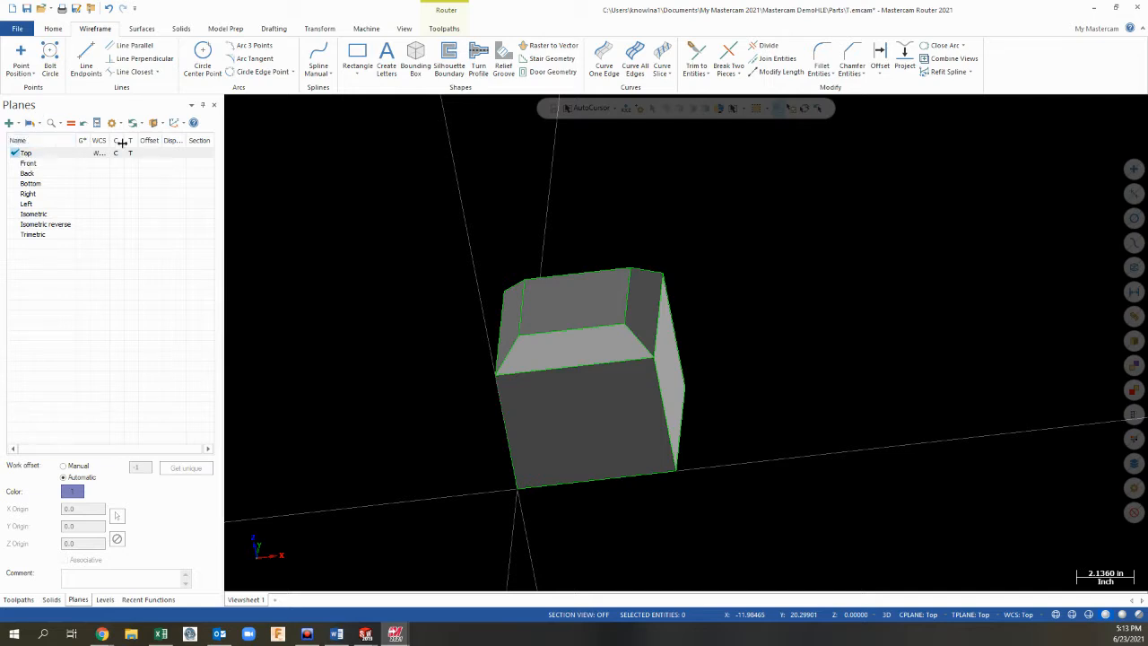
Step: Create a plane from the solid face of the cube's right chamfer, using the first orientation offered, and name it Chamfer
left_click(11, 125)
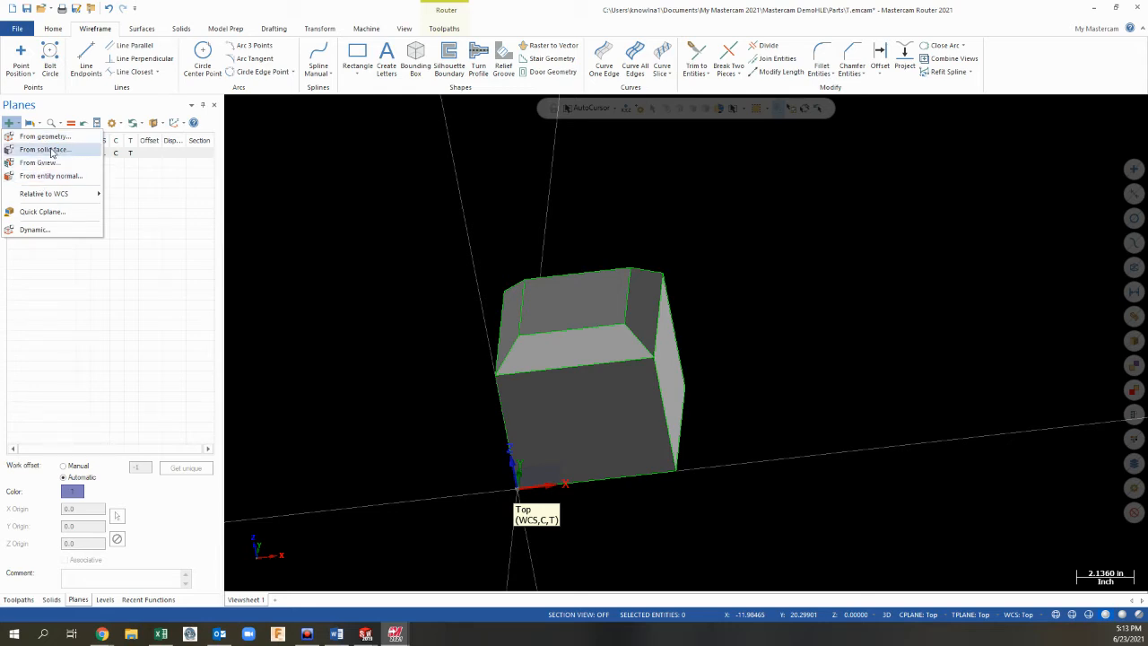
left_click(45, 149)
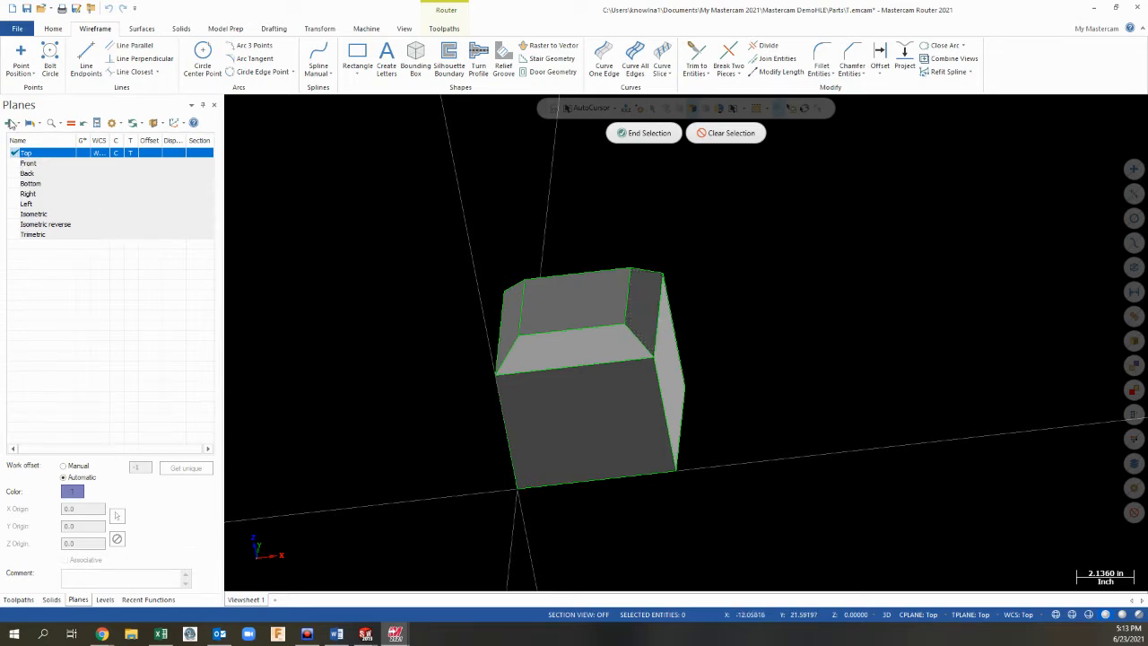
left_click(640, 299)
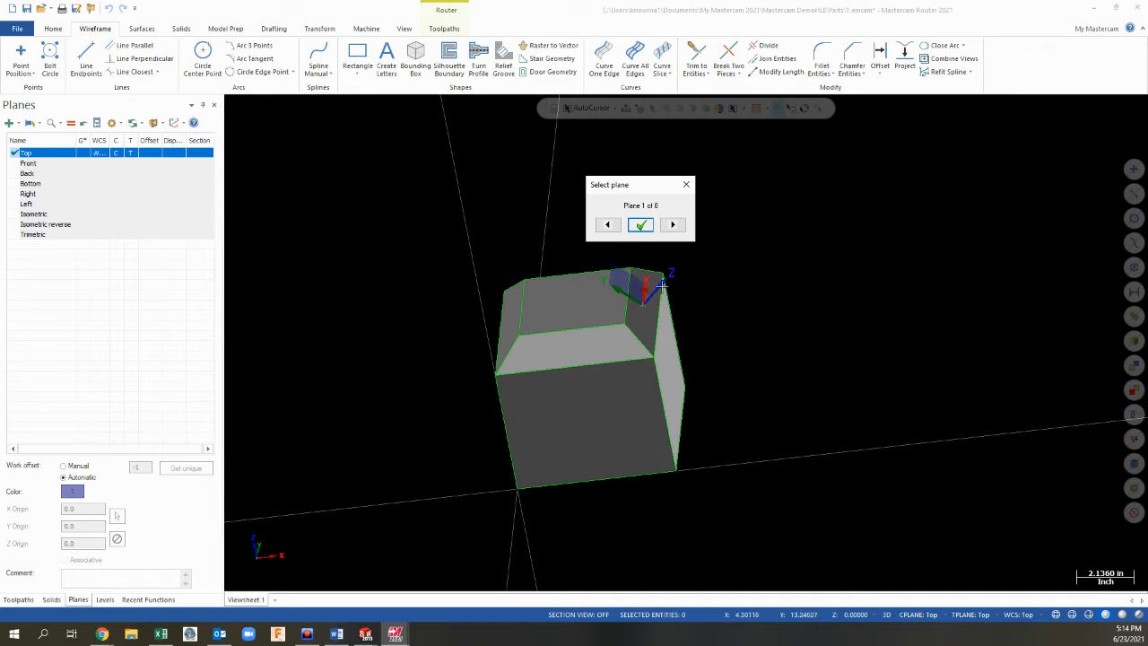
scroll(620, 284, "up", 1)
middle_click_drag(620, 283, 585, 309)
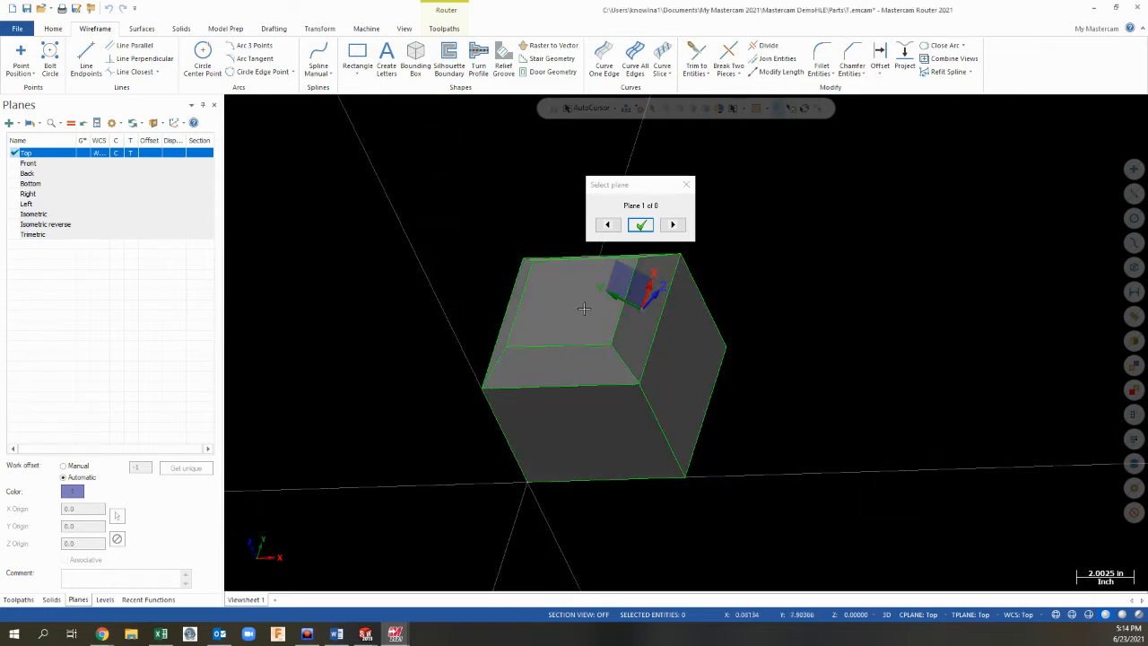
scroll(616, 283, "up", 2)
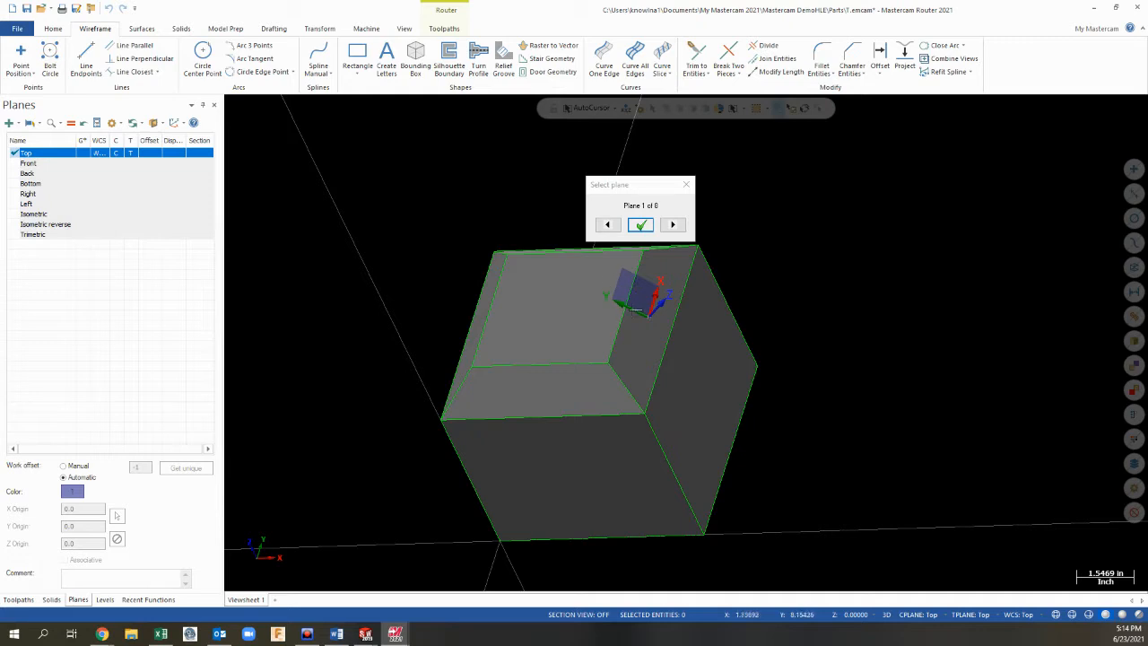
middle_click_drag(637, 481, 664, 349)
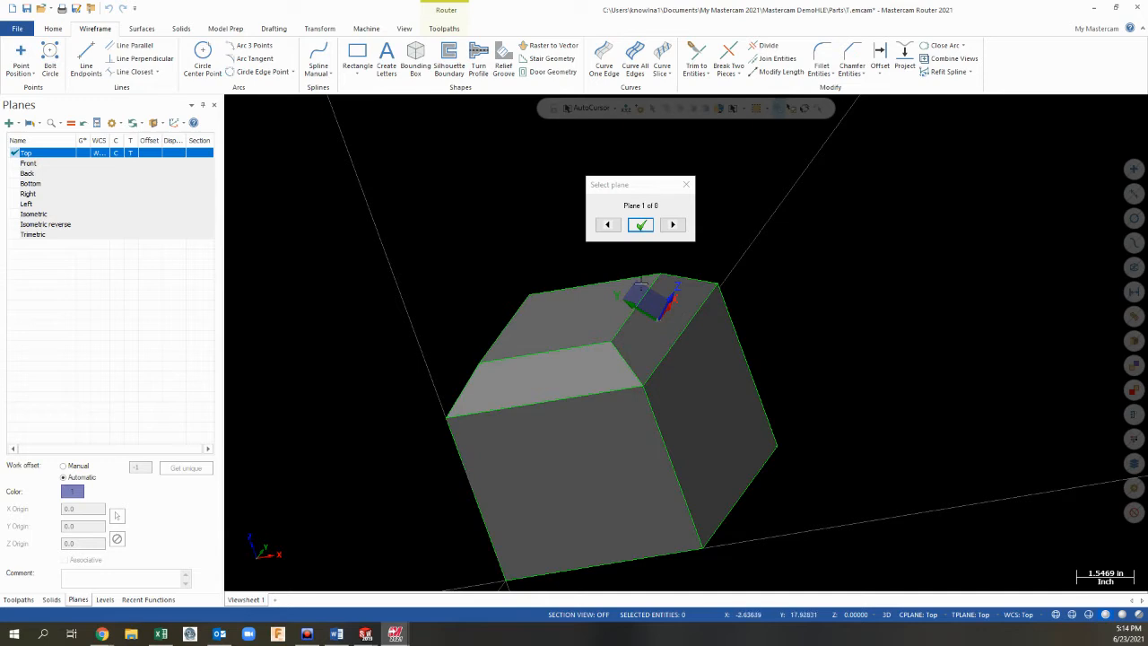
left_click(639, 224)
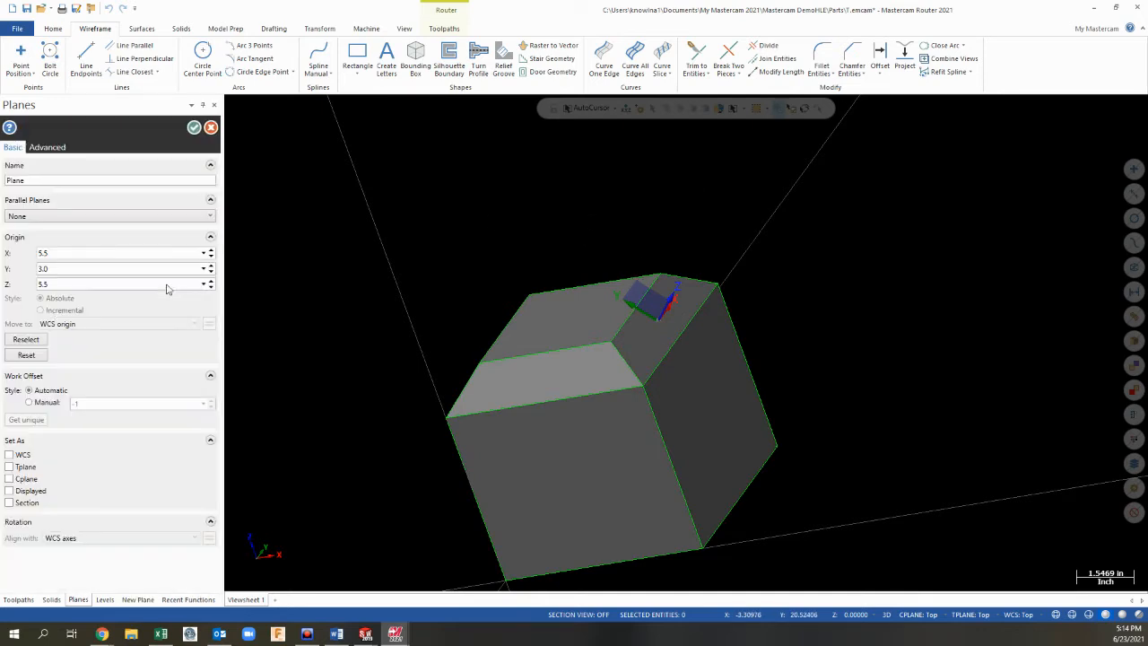
double_click(11, 182)
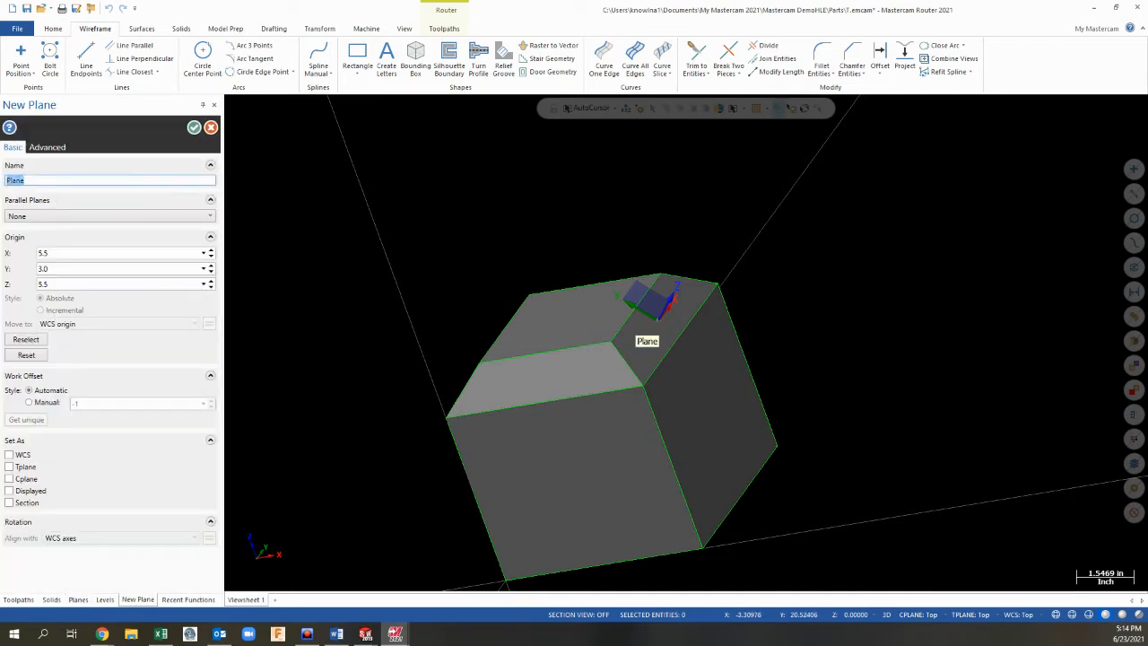
type("Chamfer")
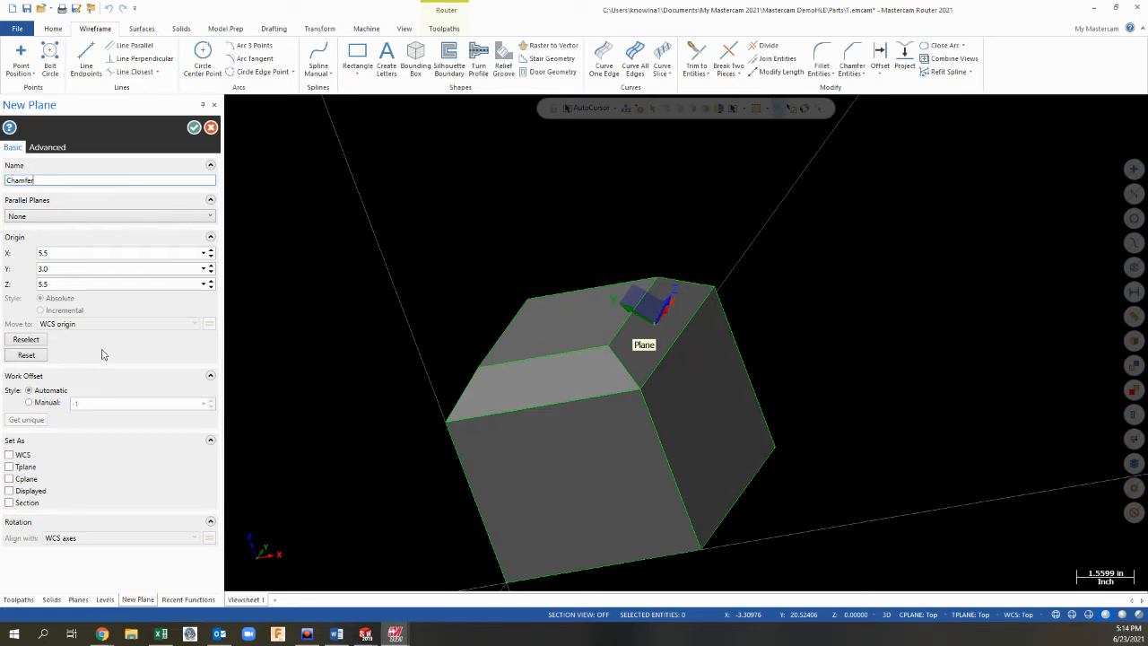
left_click(194, 128)
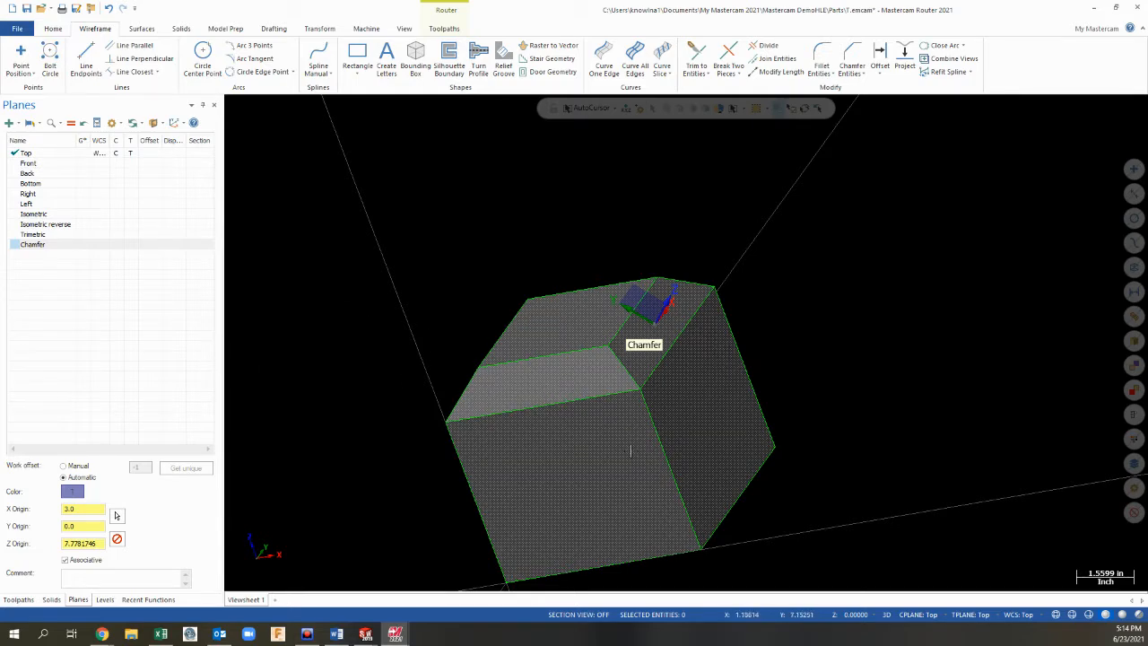
Step: Create a plane from the solid face of the cube's left chamfer, using the first orientation offered, and name it Left Chamfer
middle_click_drag(865, 356, 797, 416)
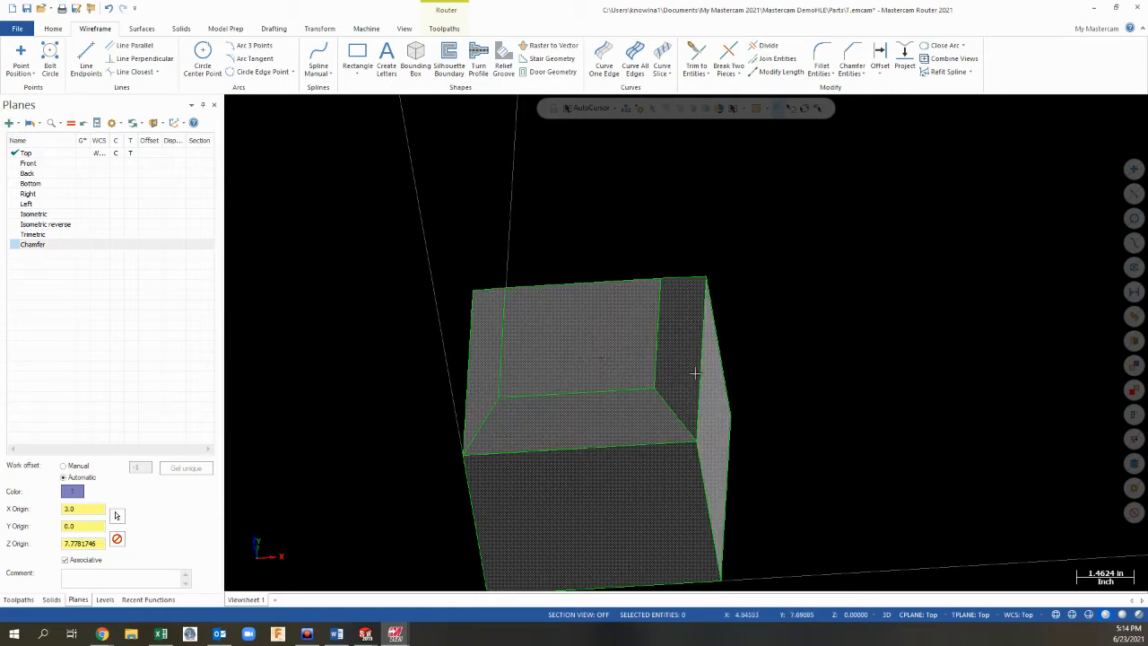
middle_click_drag(692, 371, 483, 305)
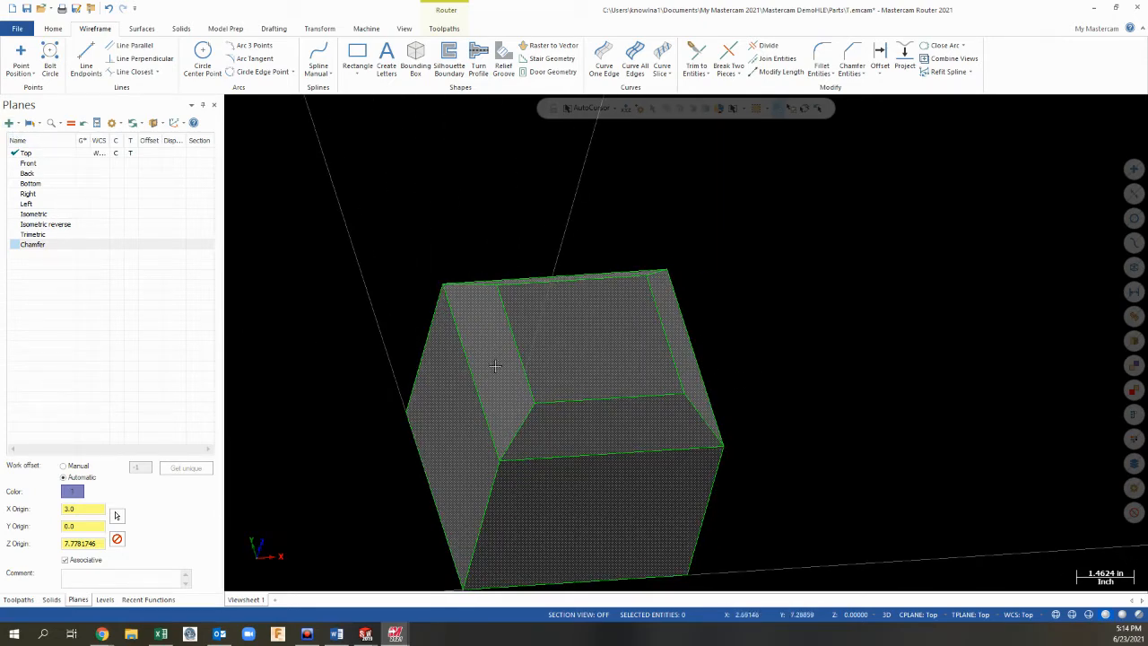
left_click(8, 123)
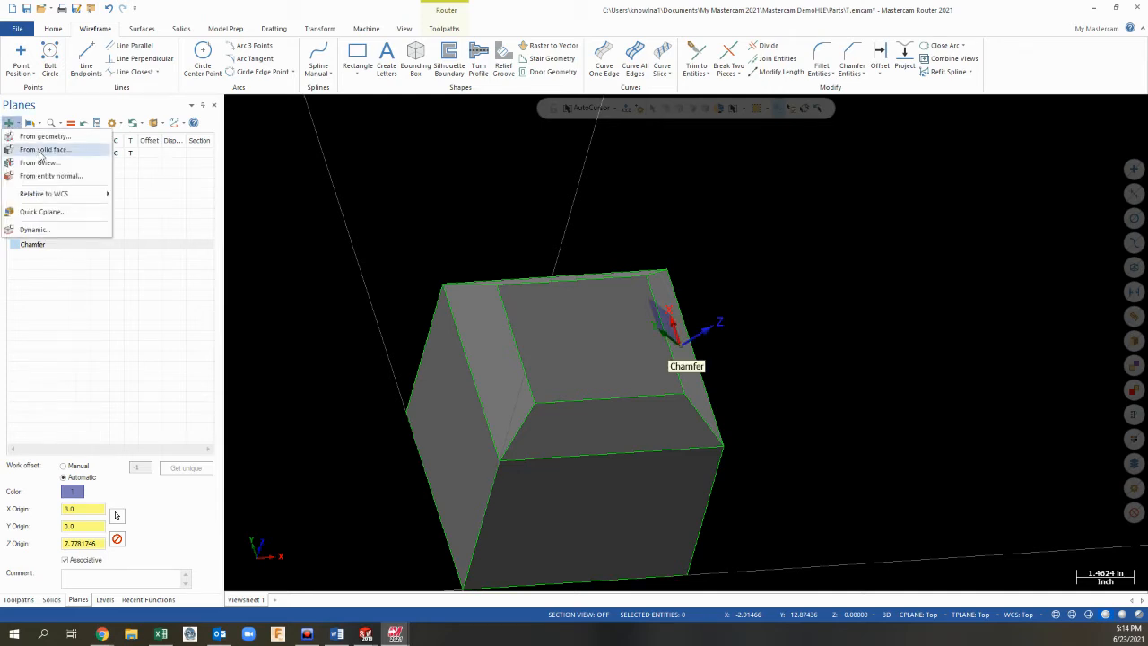
left_click(40, 152)
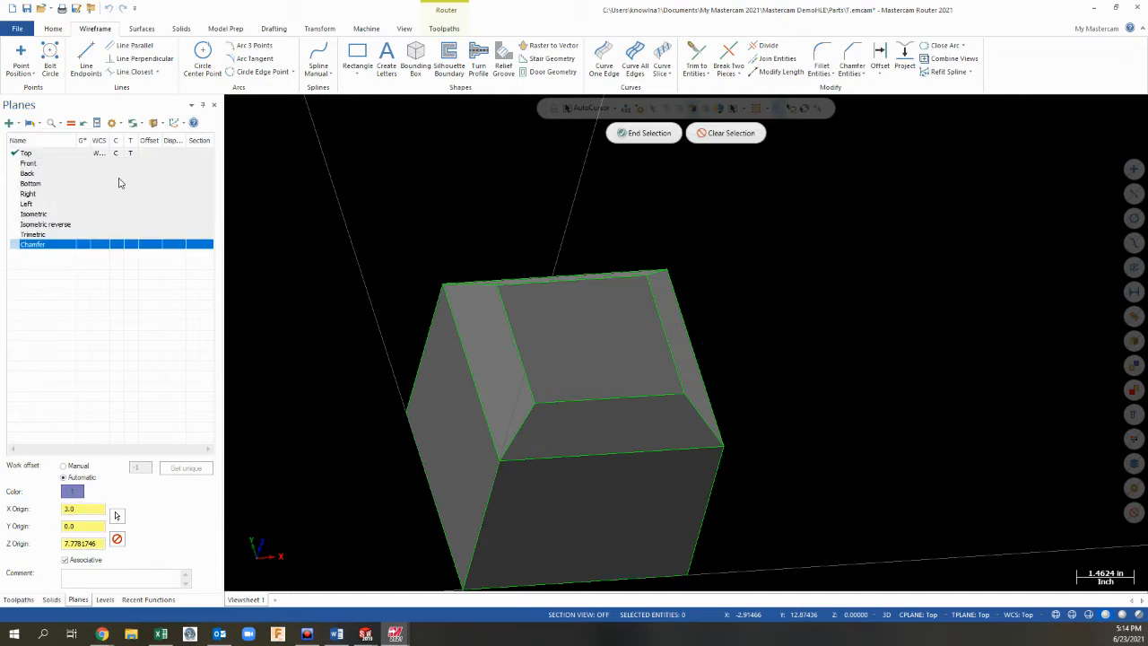
left_click(491, 340)
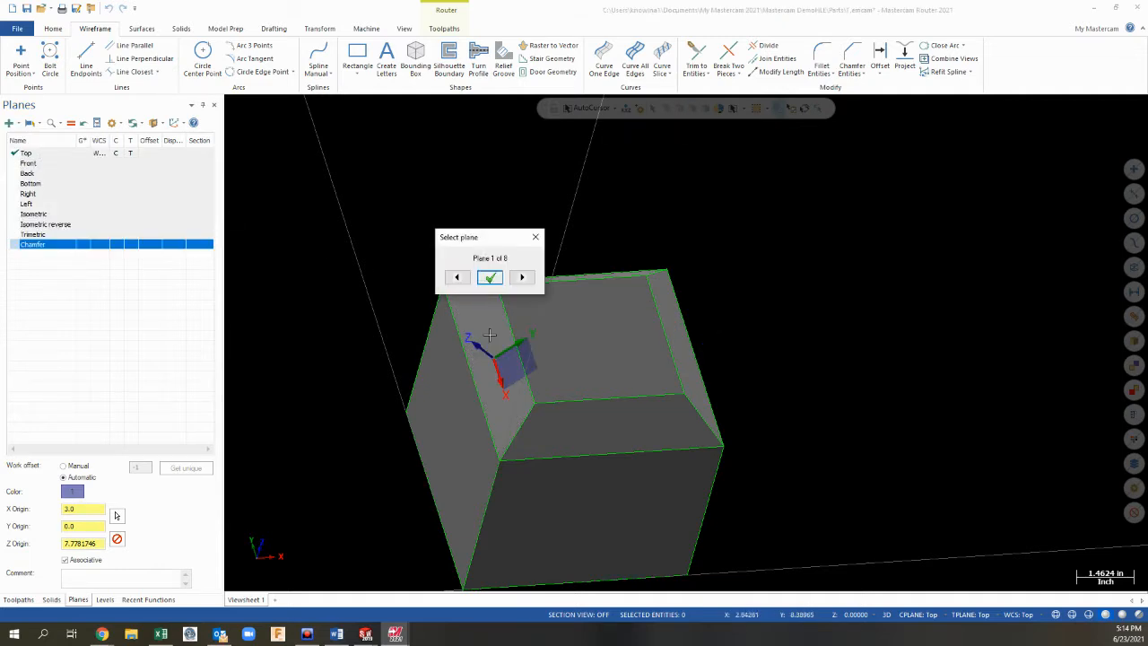
left_click(490, 278)
double_click(36, 181)
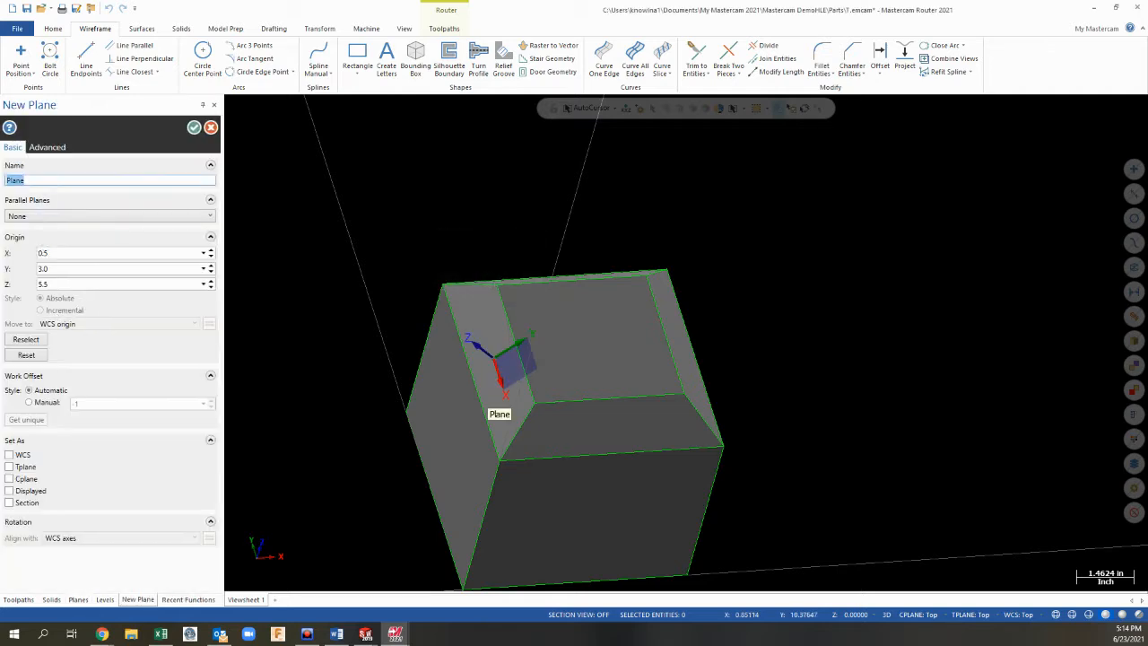
type("Left Chamfer")
left_click(193, 128)
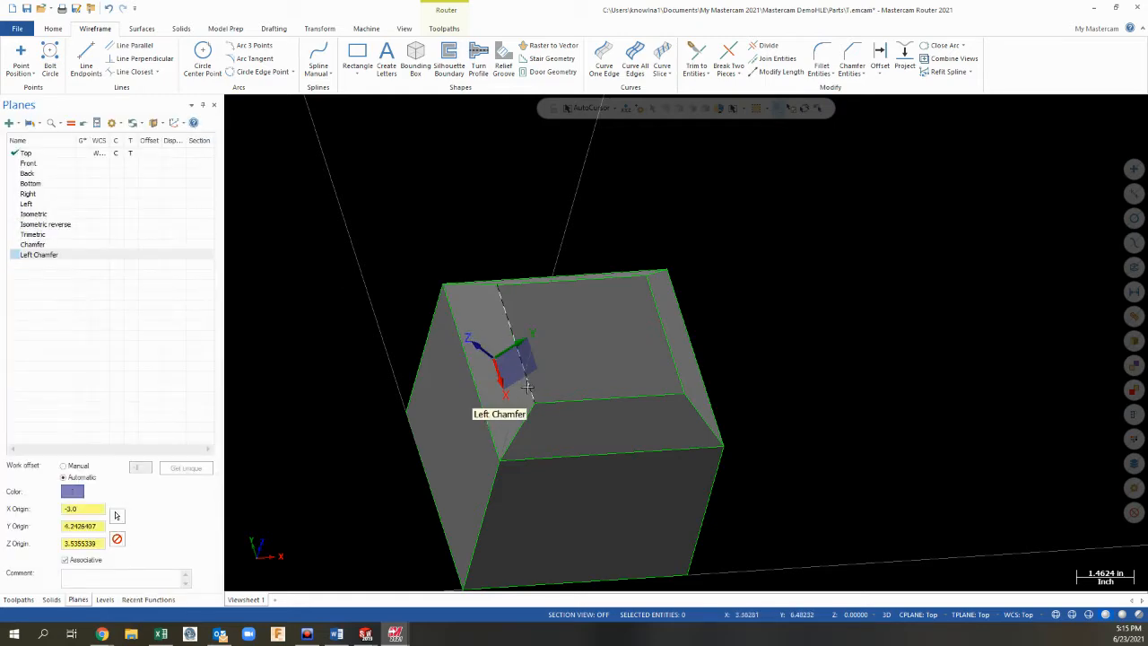
Step: Compare the axis orientations of the Chamfer and Left Chamfer planes on the solid
left_click(34, 245)
left_click(39, 255)
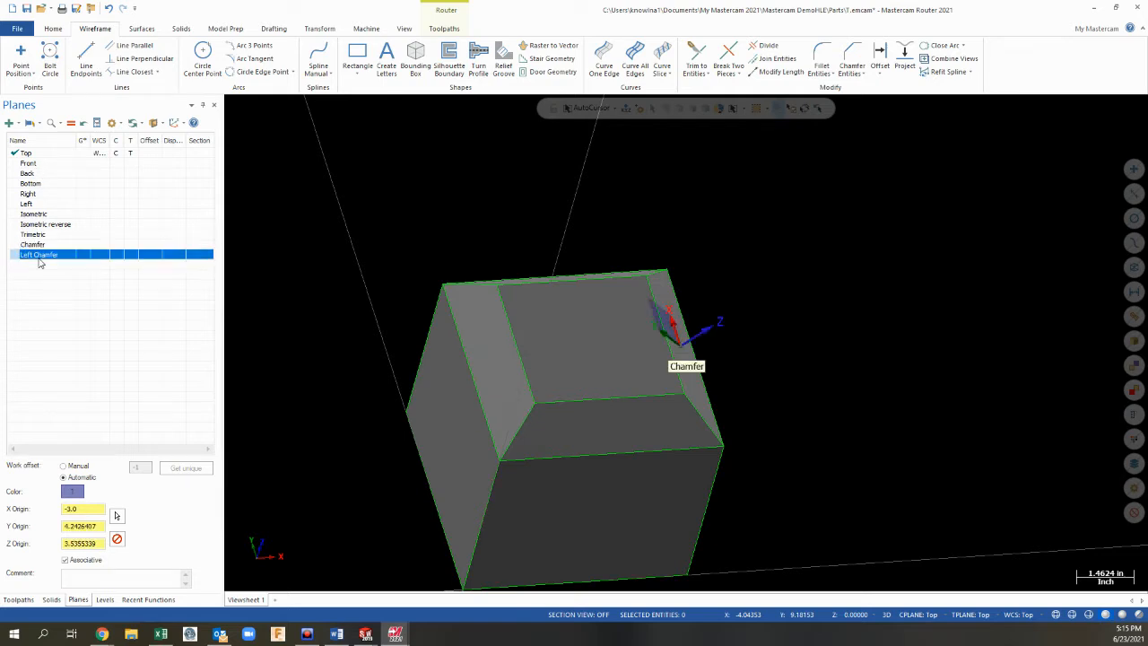
middle_click_drag(634, 343, 592, 351)
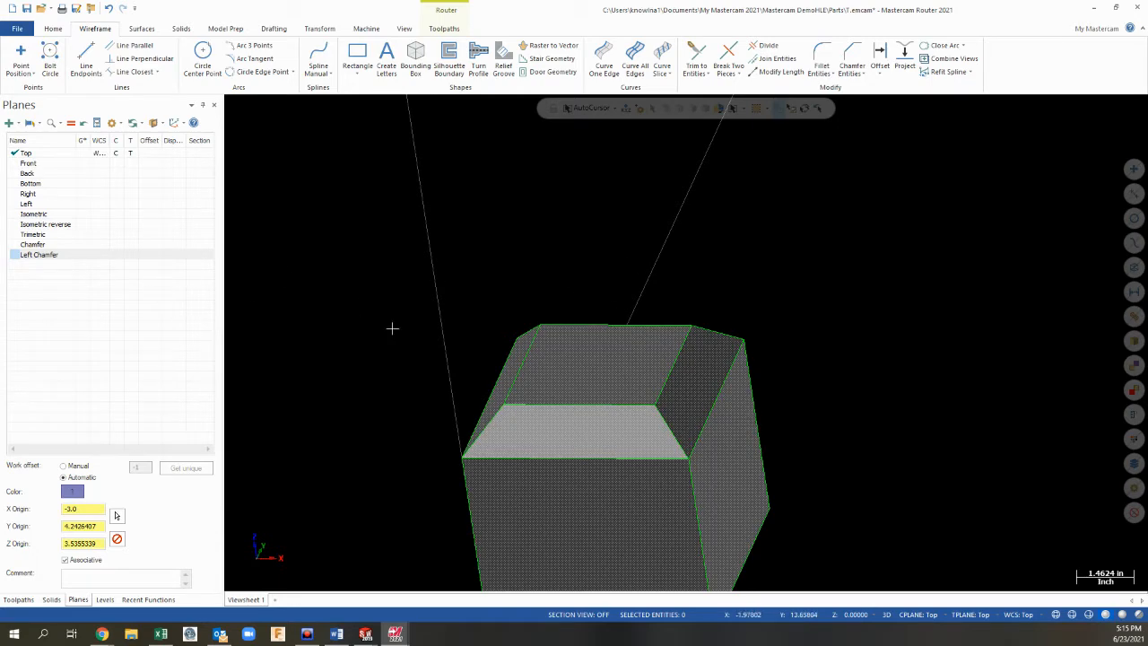
left_click(31, 244)
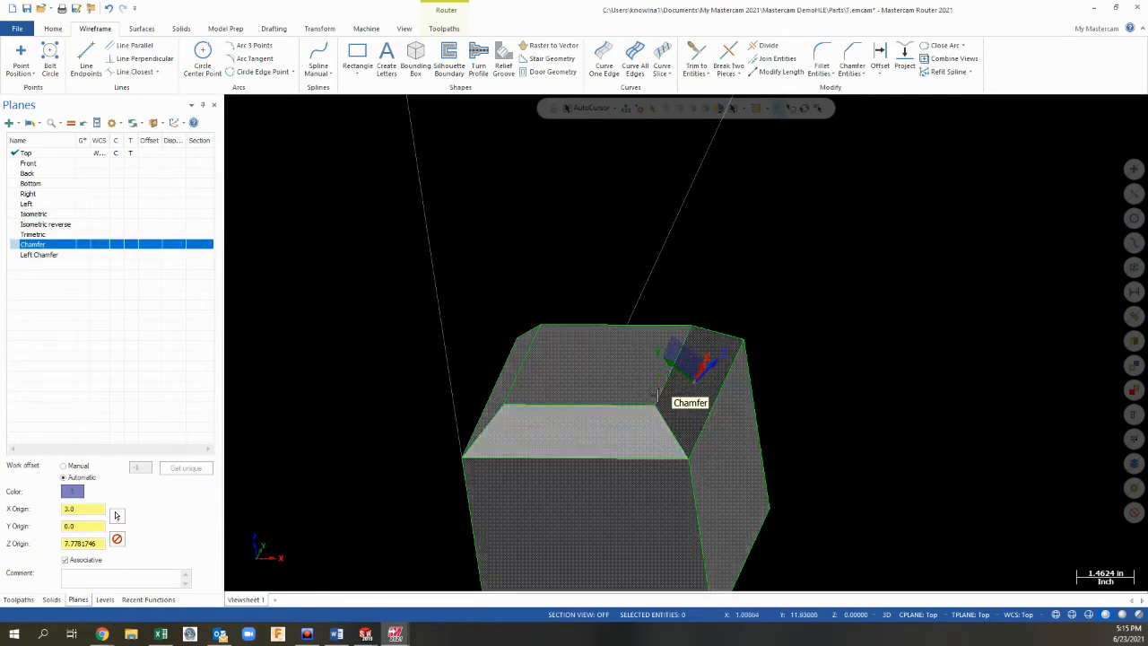
mouse_move(811, 435)
middle_mouse_down()
mouse_move(795, 448)
mouse_move(796, 431)
middle_mouse_up()
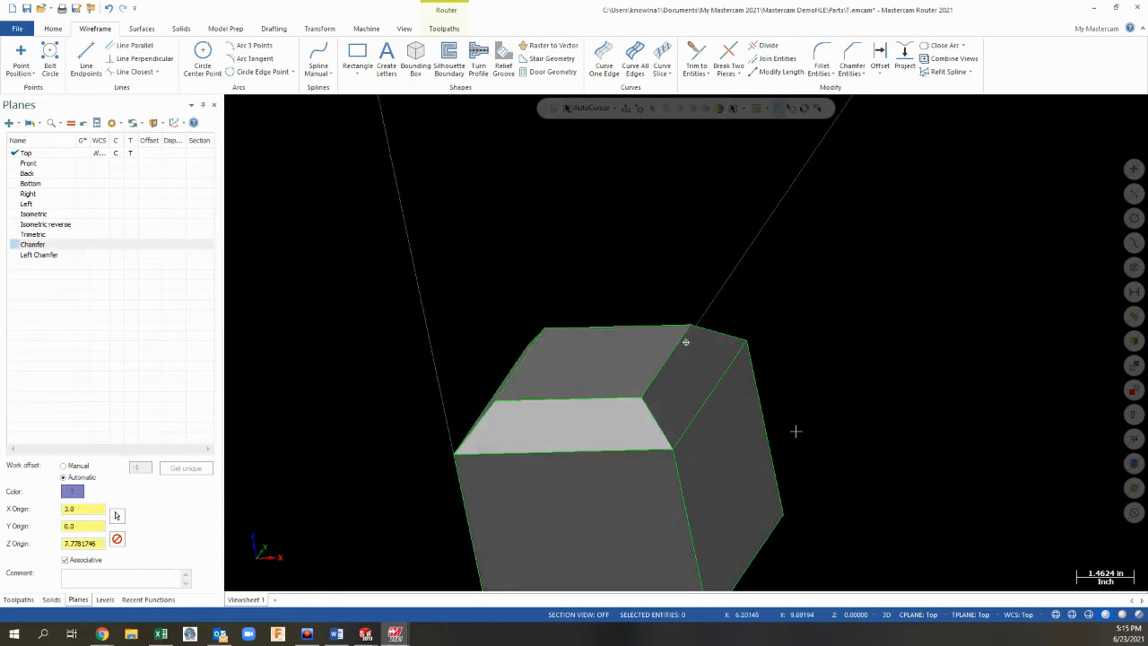
Step: Set the Chamfer plane as the construction plane and tool plane, keeping Top as the WCS
left_click(43, 248)
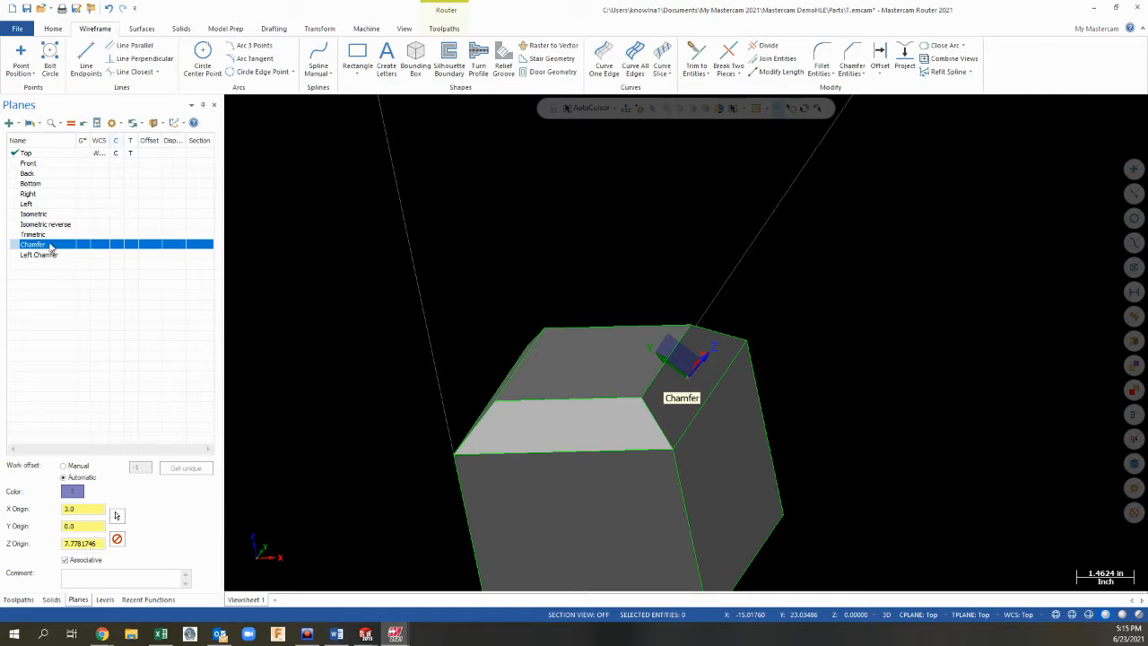
left_click(118, 245)
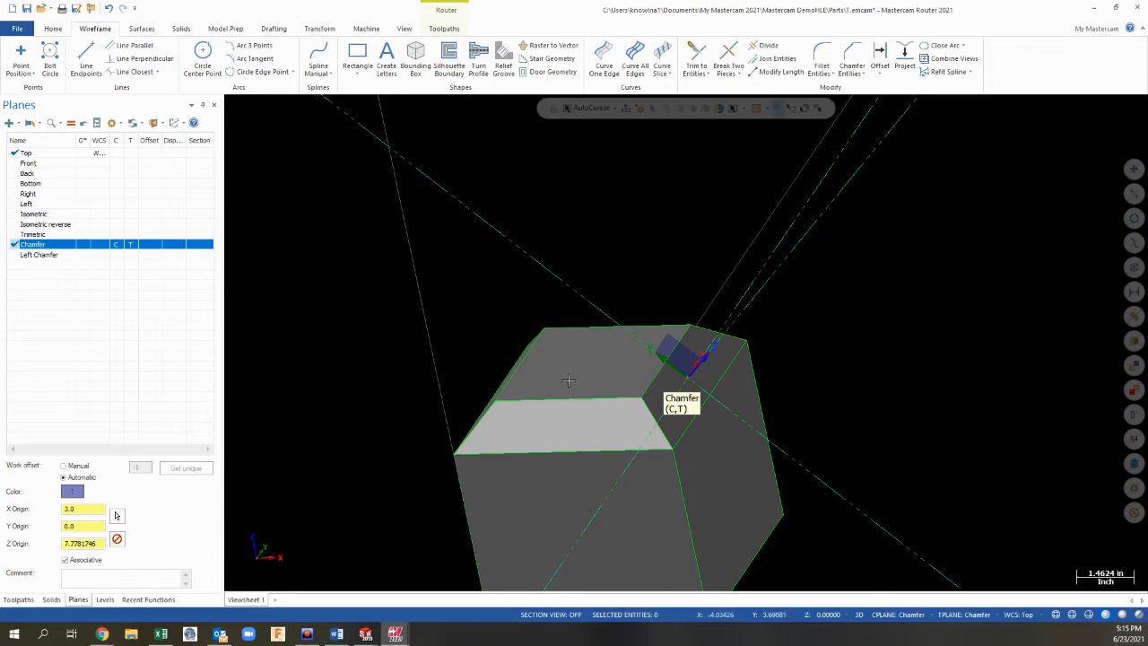
mouse_move(724, 445)
middle_mouse_down()
mouse_move(606, 429)
mouse_move(530, 436)
mouse_move(467, 471)
middle_mouse_up()
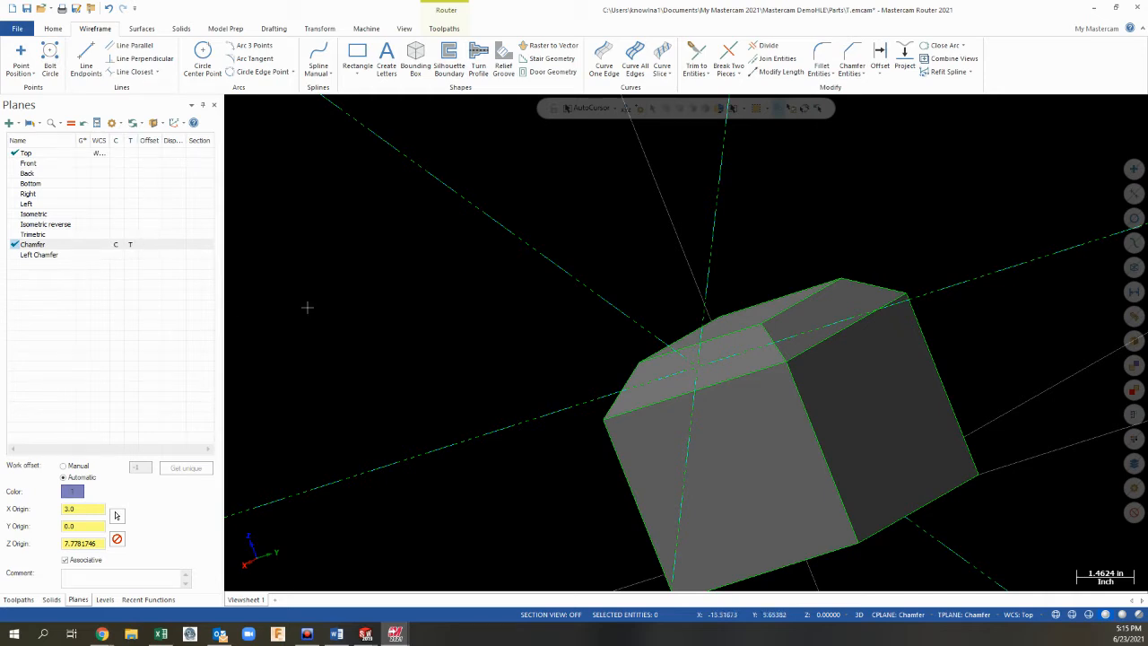
Step: Switch the tool plane to Top and back to the Chamfer plane
left_click(131, 154)
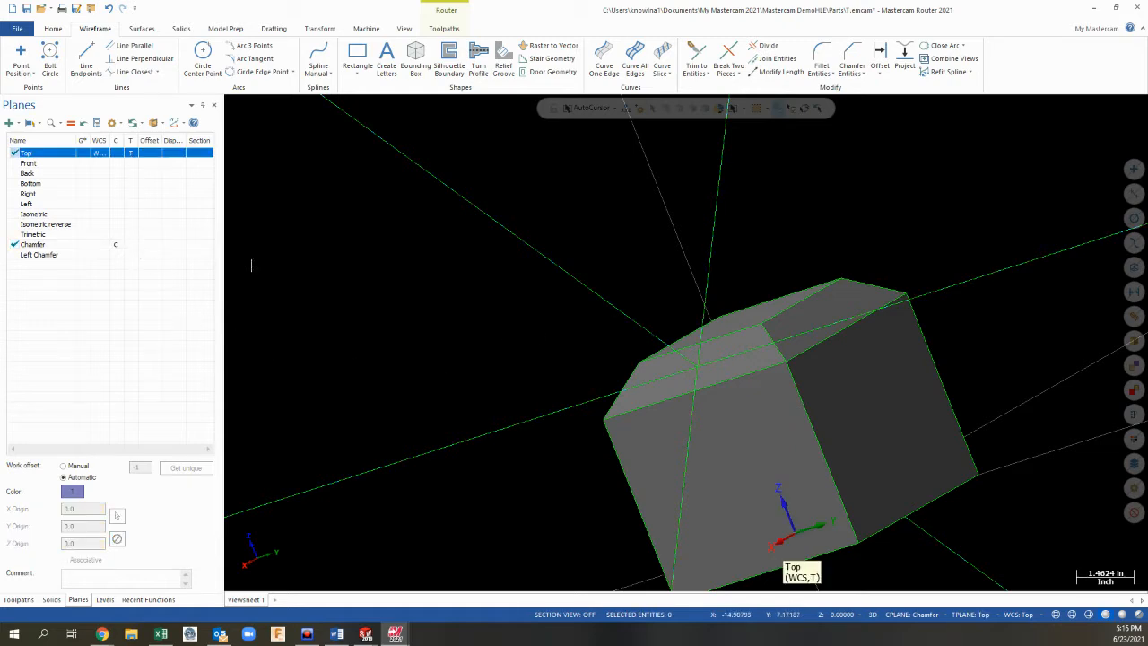
left_click(131, 245)
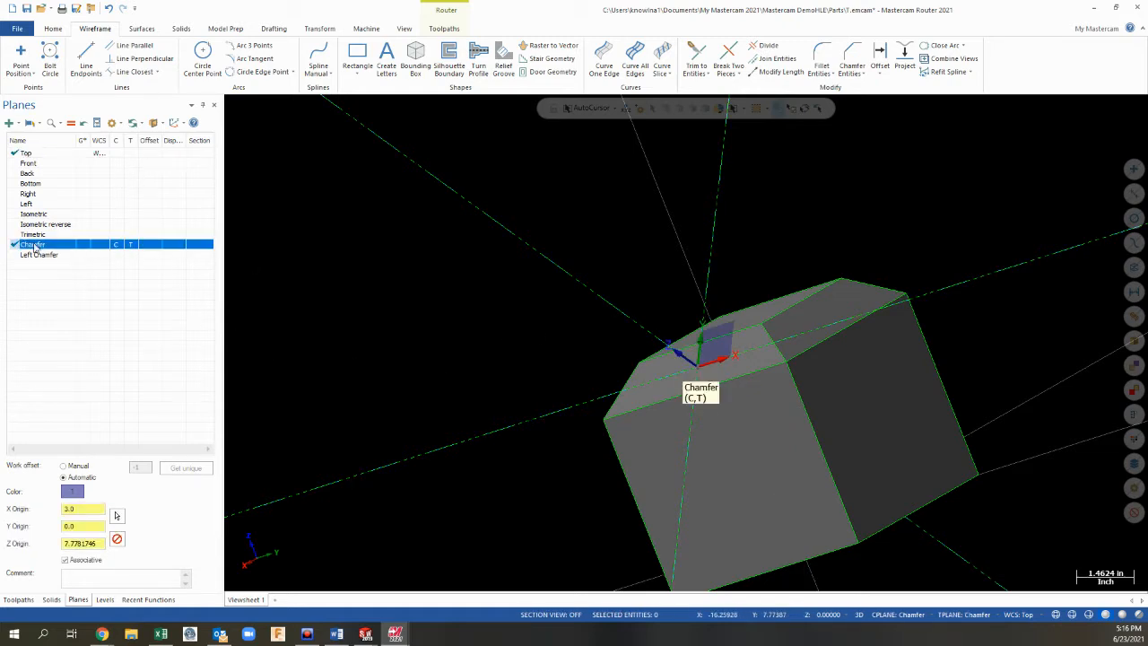
middle_click_drag(758, 333, 885, 404)
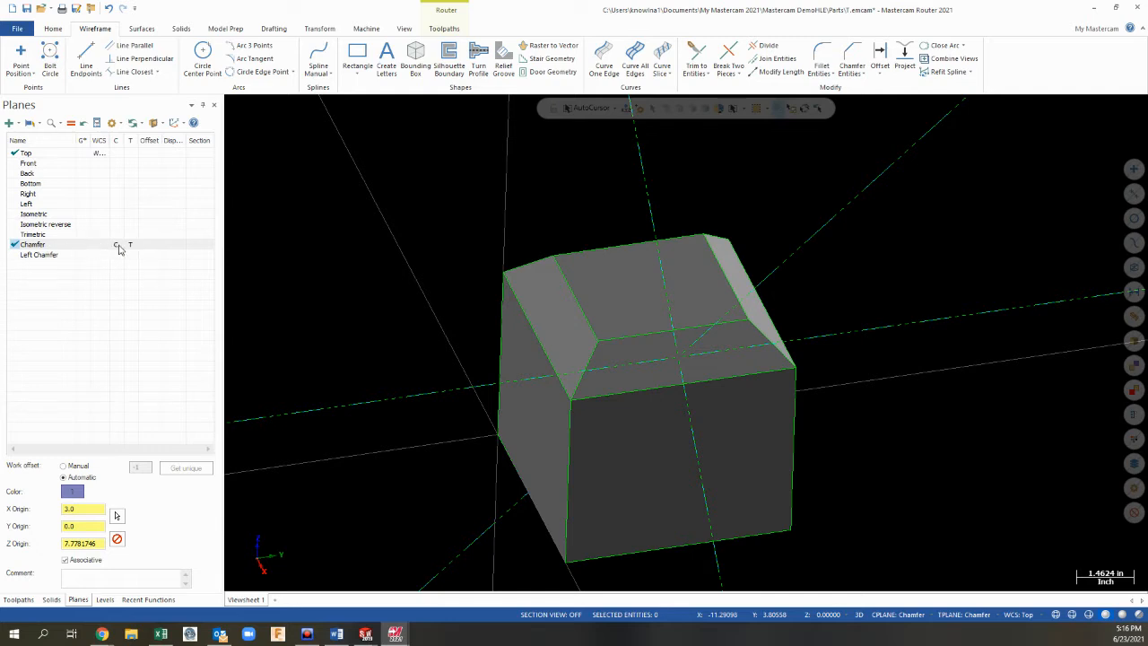
Step: Draw a 0.5-inch diameter circle centred on the Chamfer plane's origin
left_click(203, 58)
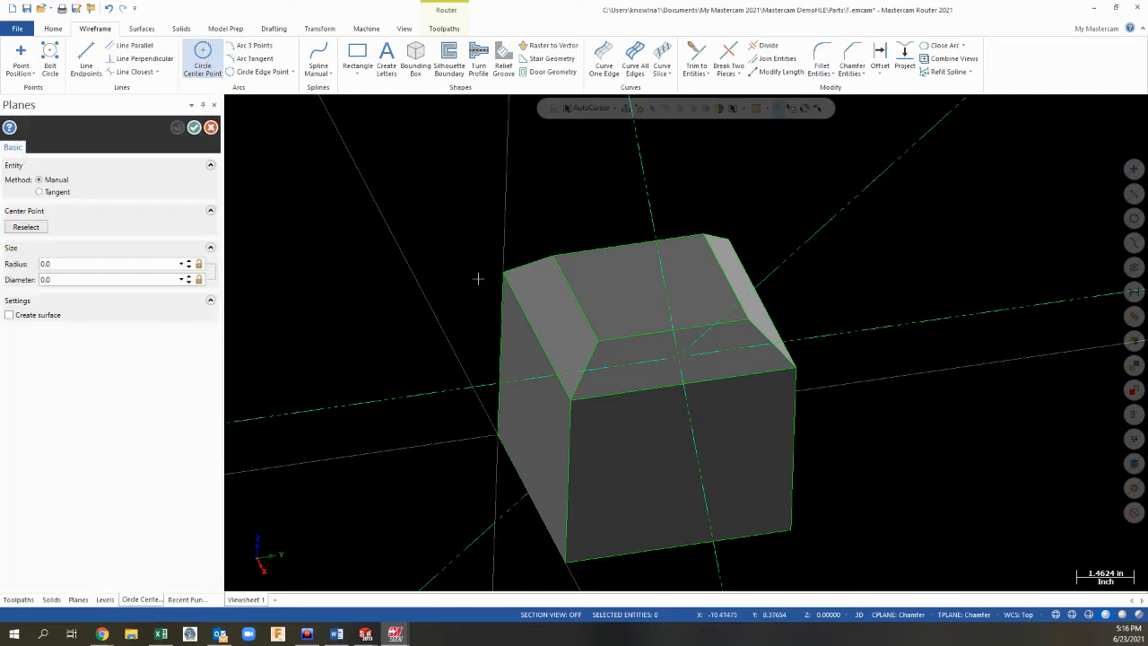
left_click(682, 361)
left_click(686, 346)
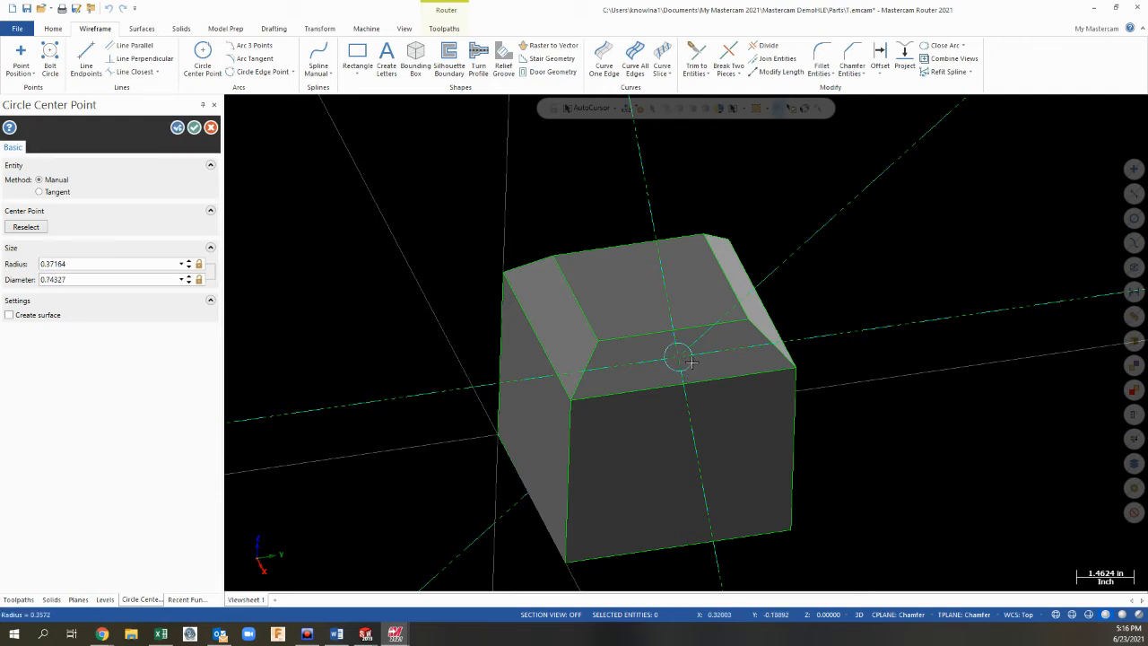
left_click(78, 279)
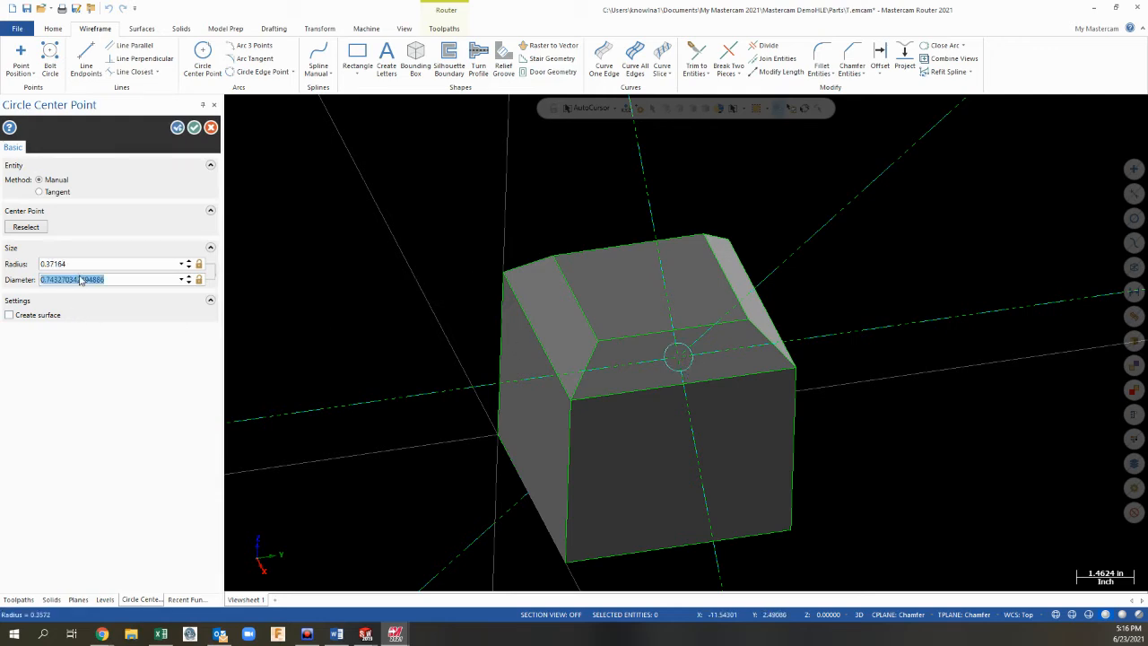
type(".5")
key("Return")
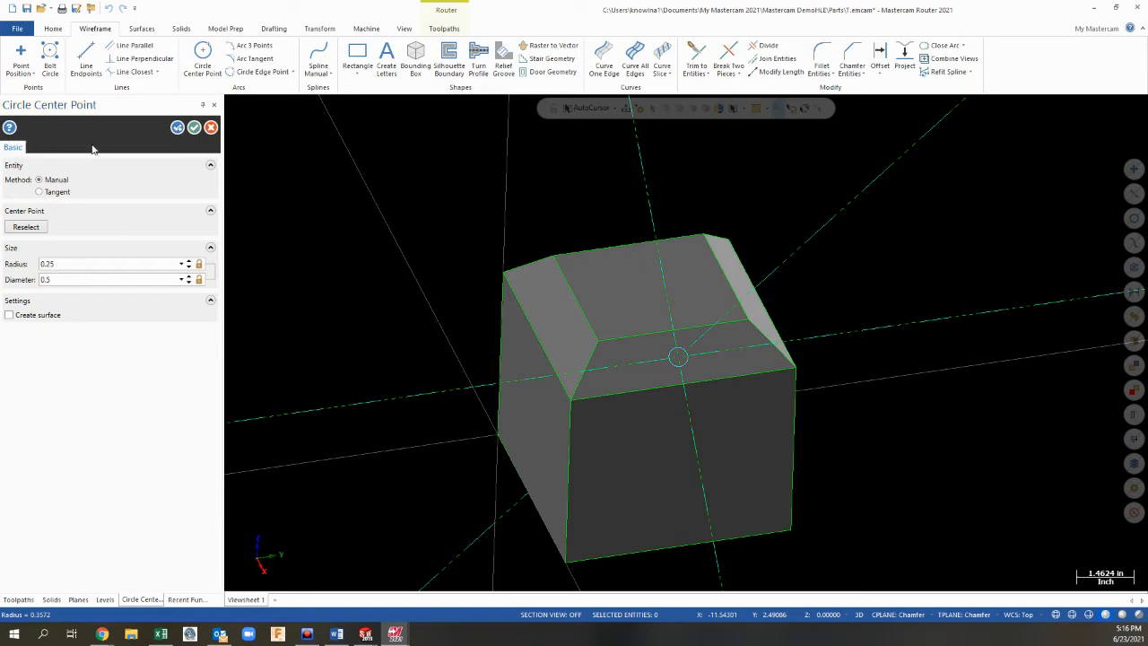
left_click(195, 128)
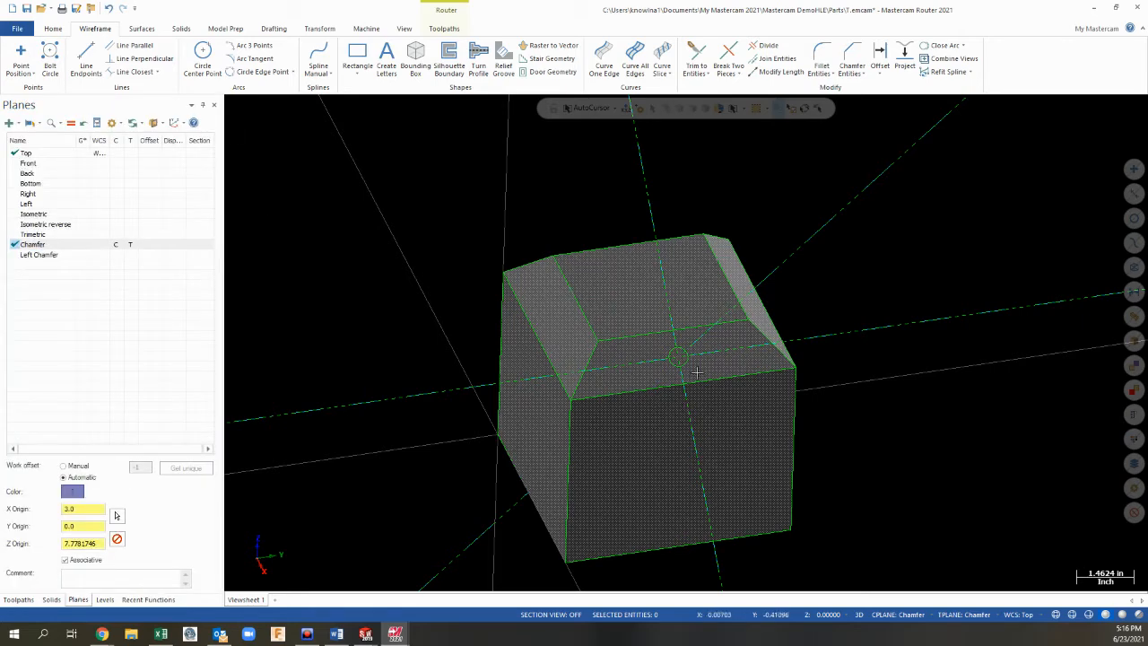
Step: Extrude the circle on the chamfer face 1.0 inch into the cube as a new solid body
scroll(675, 353, "up", 3)
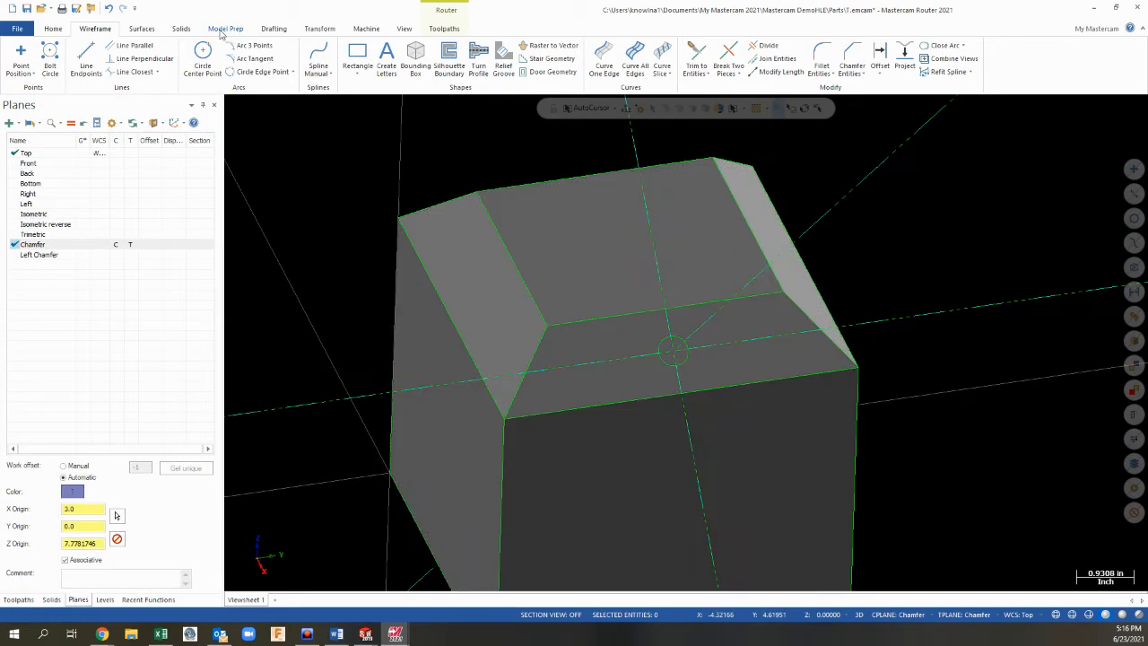
left_click(182, 29)
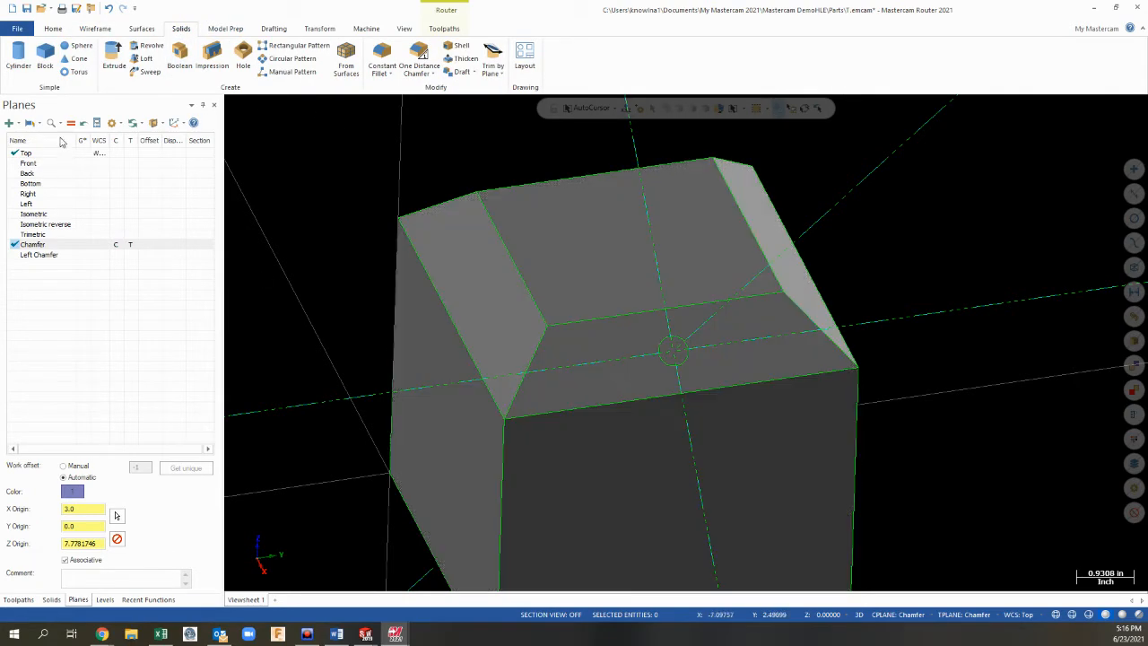
left_click(111, 61)
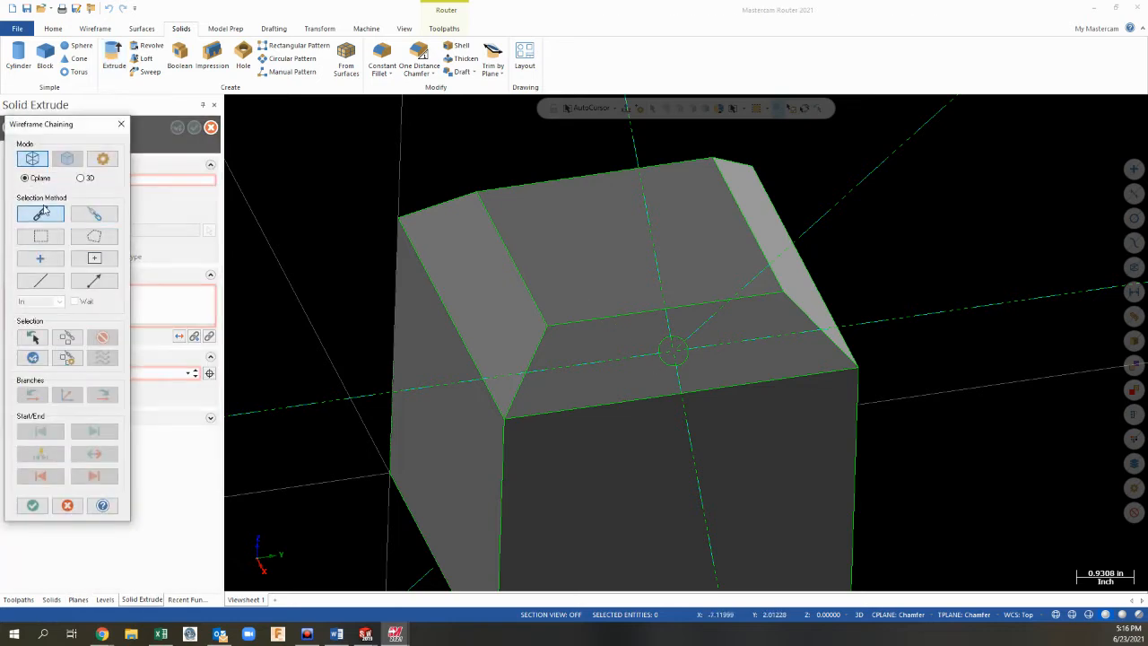
left_click(671, 351)
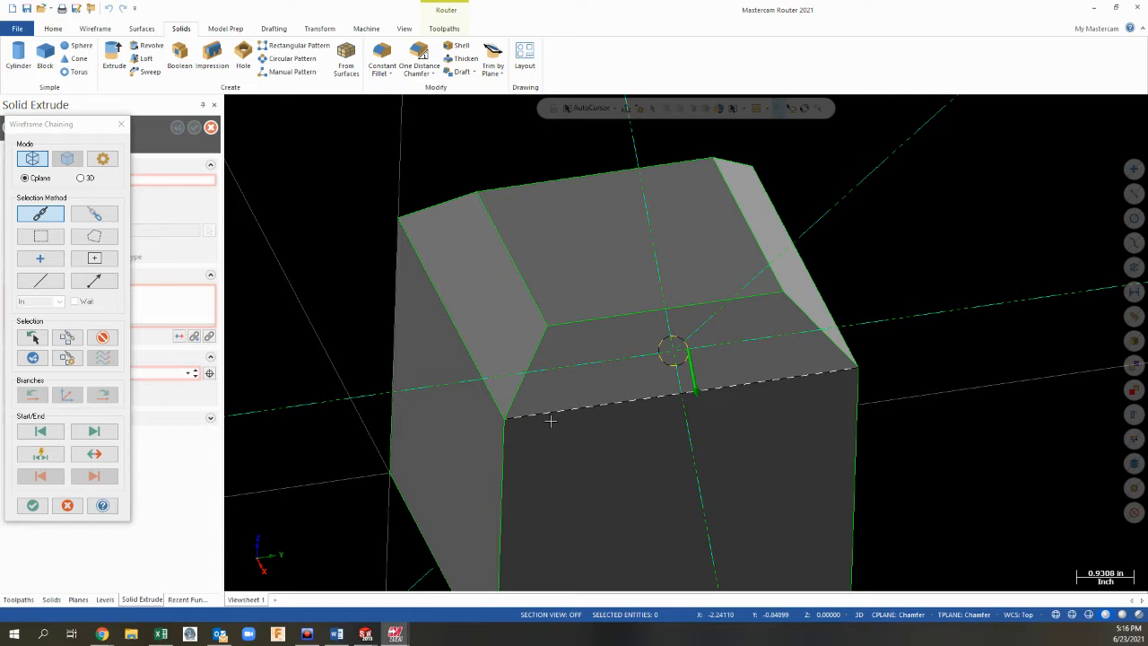
left_click(33, 506)
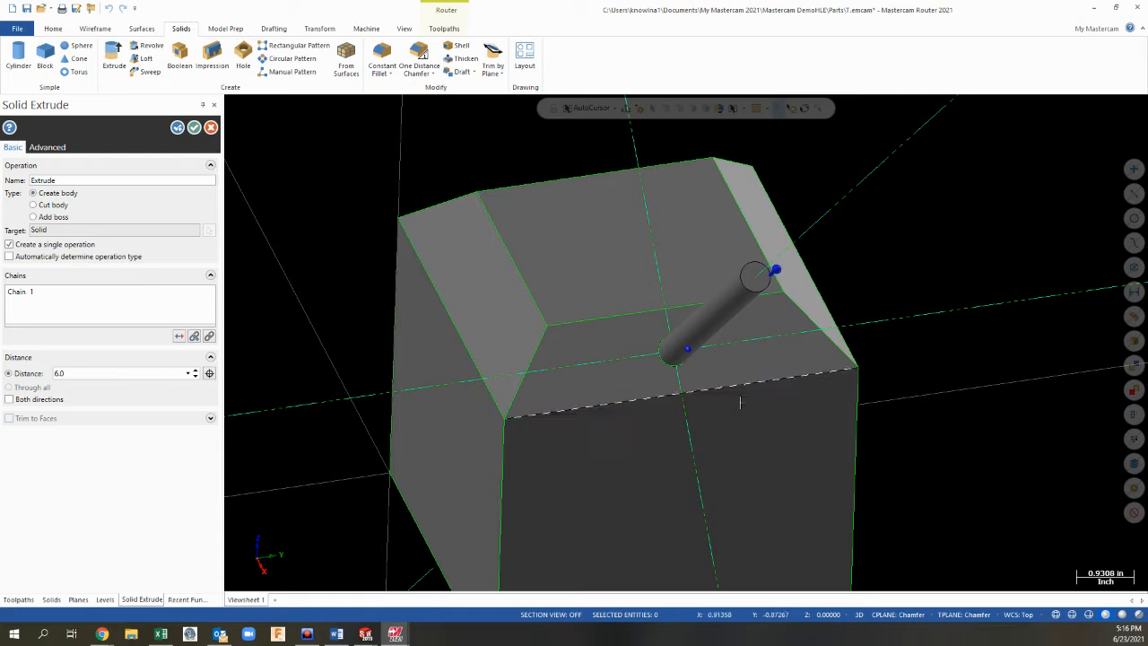
middle_click_drag(741, 403, 783, 245)
left_click_drag(838, 215, 637, 364)
left_click(637, 364)
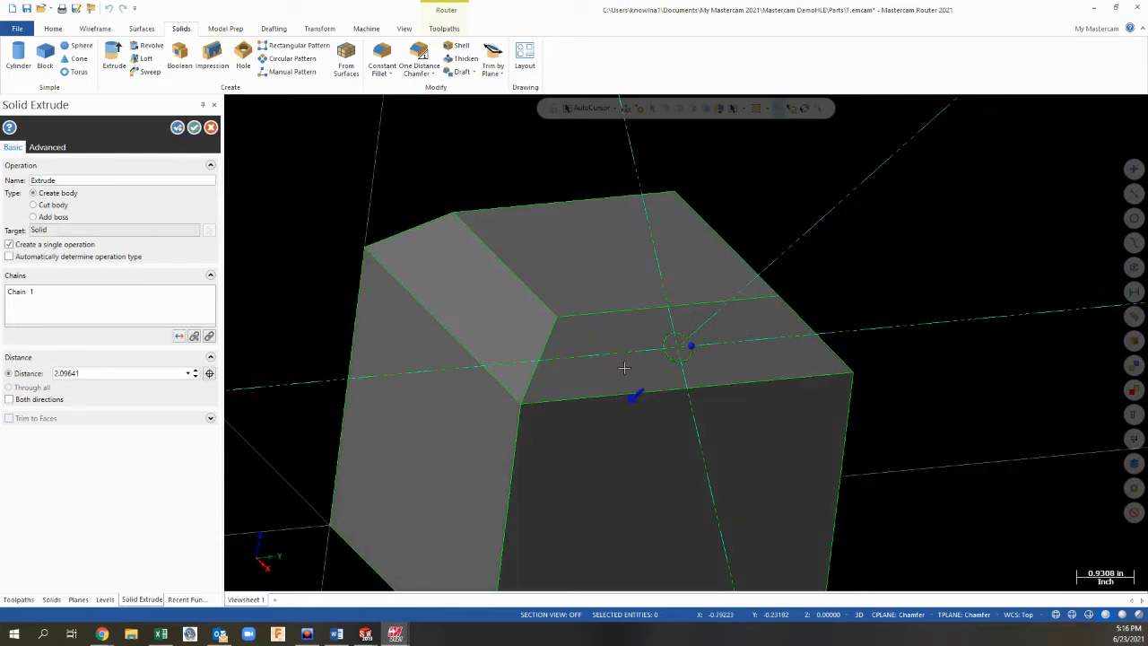
double_click(79, 375)
type("1.0")
left_click(194, 127)
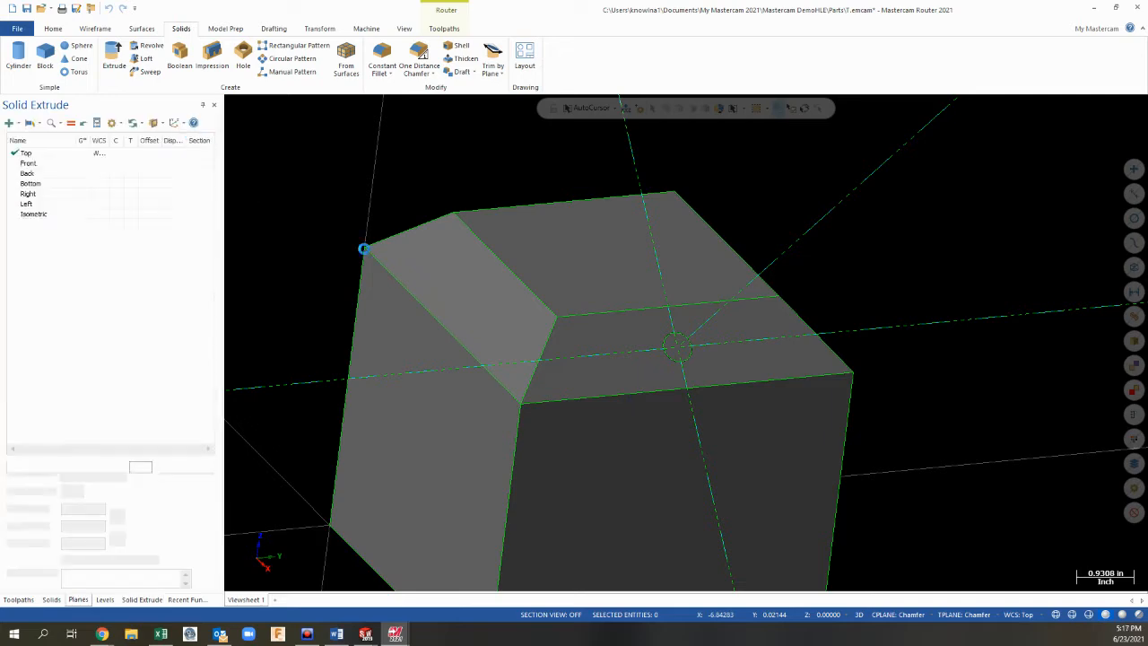
Step: Start another solid extrusion of the circle on the chamfer and set its type to Cut body
mouse_move(697, 439)
middle_mouse_down()
mouse_move(635, 440)
mouse_move(715, 382)
mouse_move(738, 381)
middle_mouse_up()
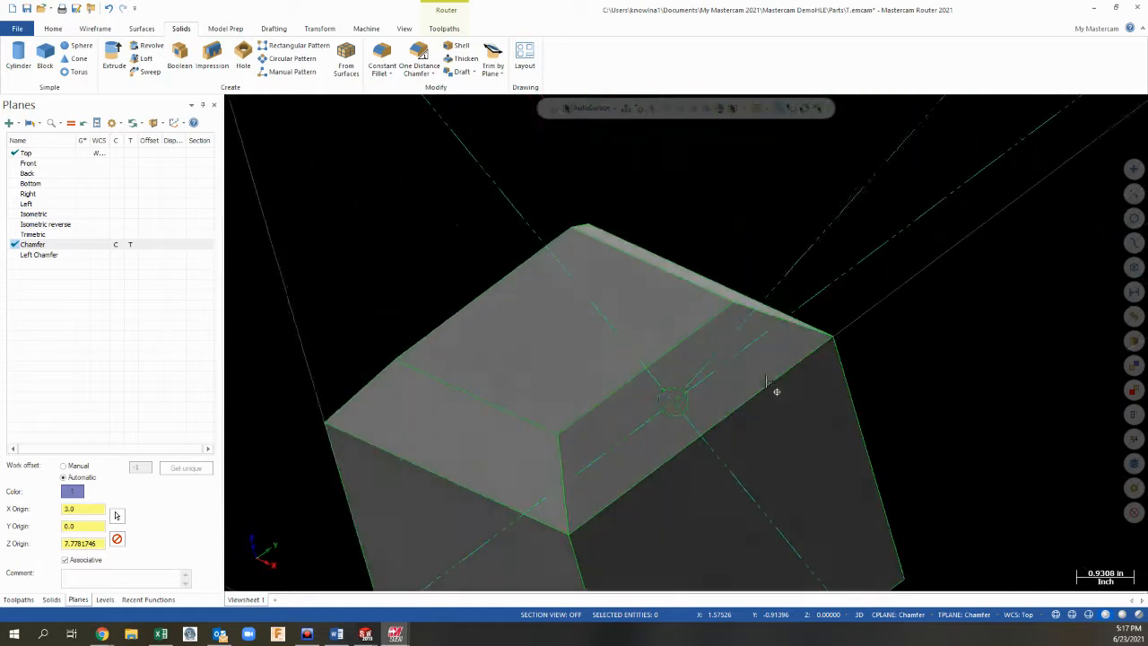
left_click(674, 402)
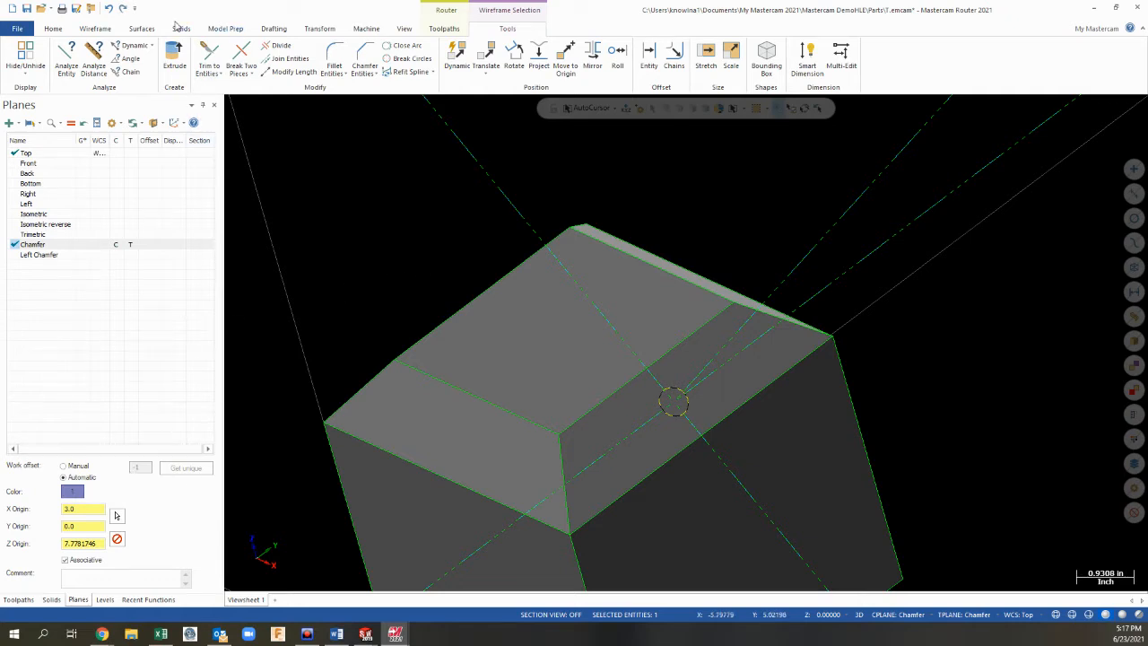
left_click(185, 30)
left_click(114, 58)
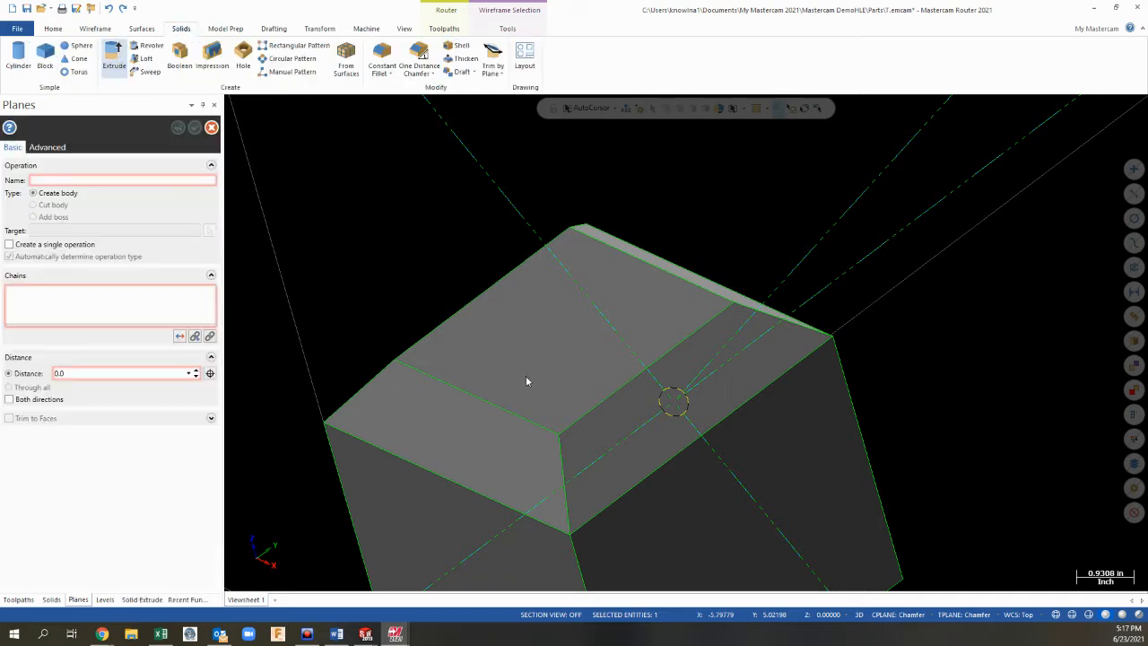
left_click(676, 418)
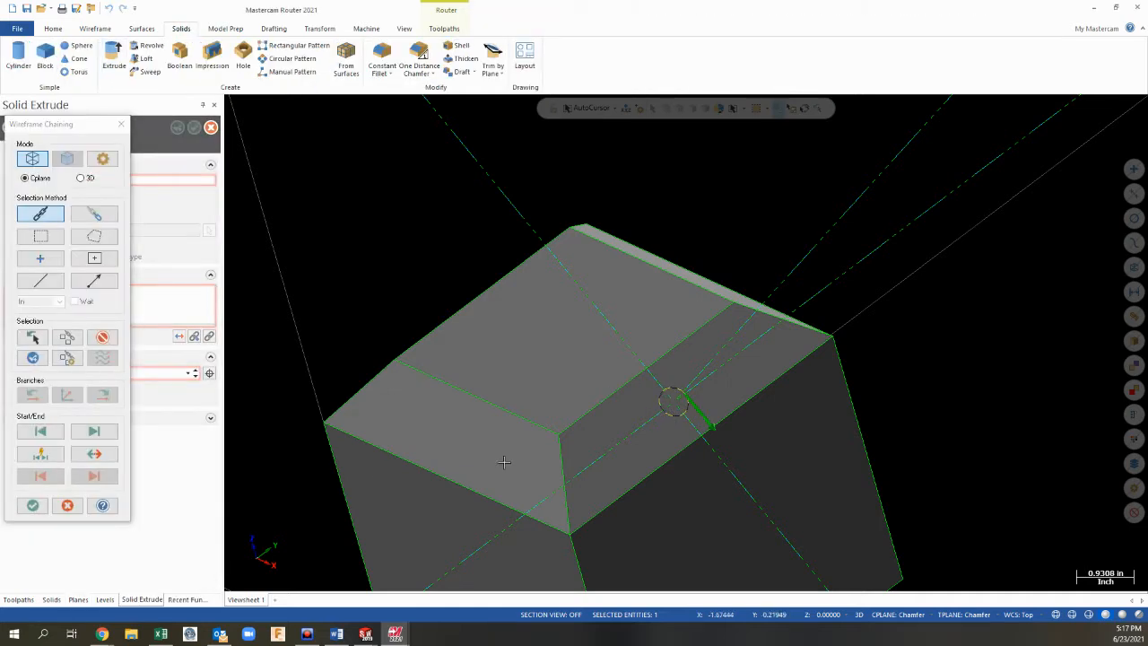
left_click(32, 505)
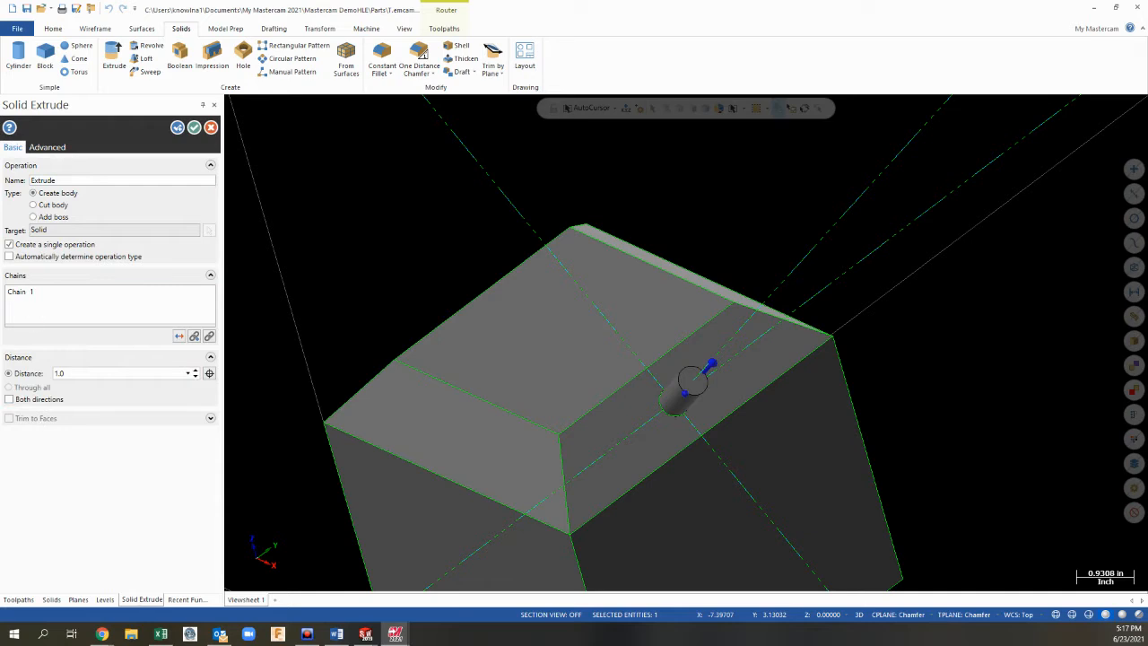
left_click(33, 205)
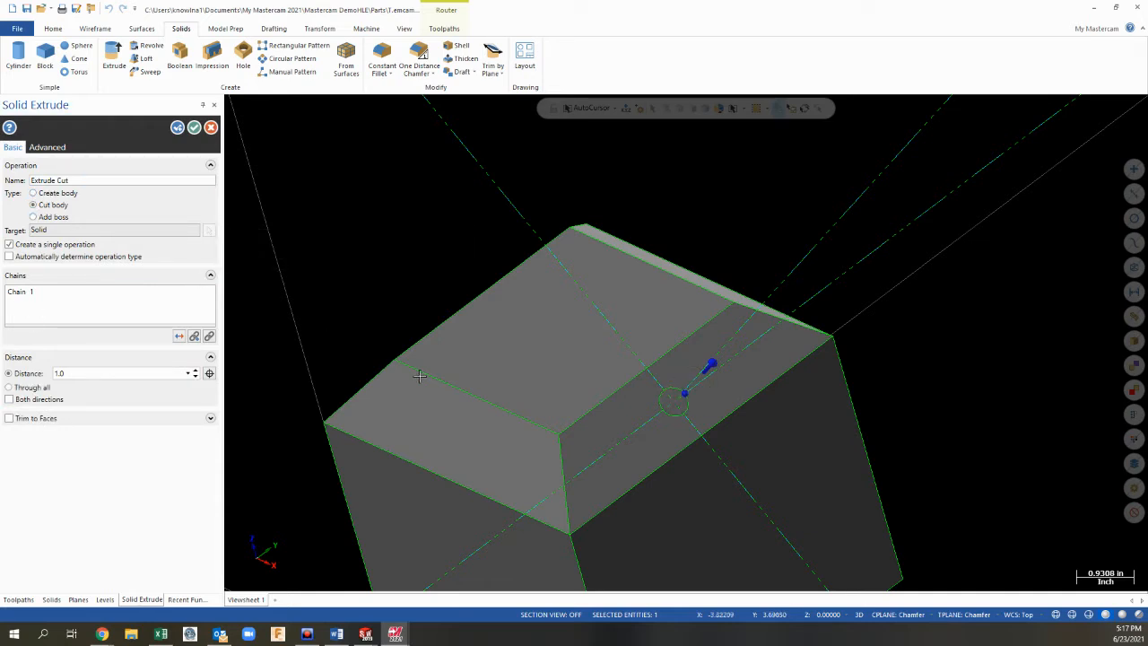
Step: Try to reverse the cut towards the solid with a distance of -1.0, and reset the distance to 1.0
left_click(711, 363)
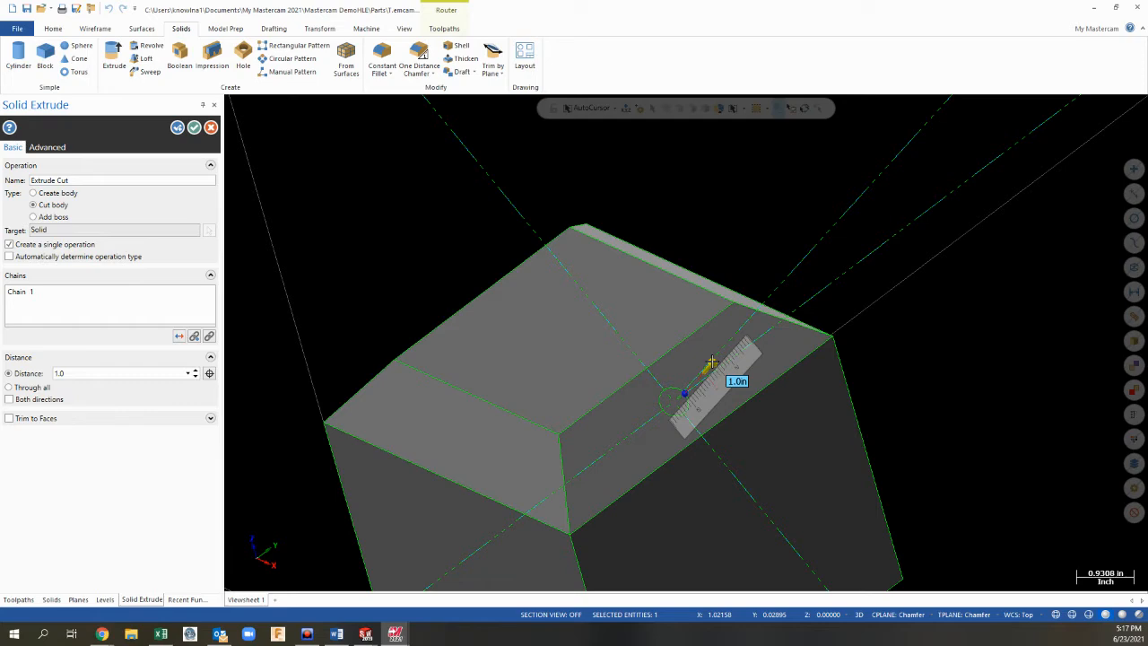
left_click(664, 439)
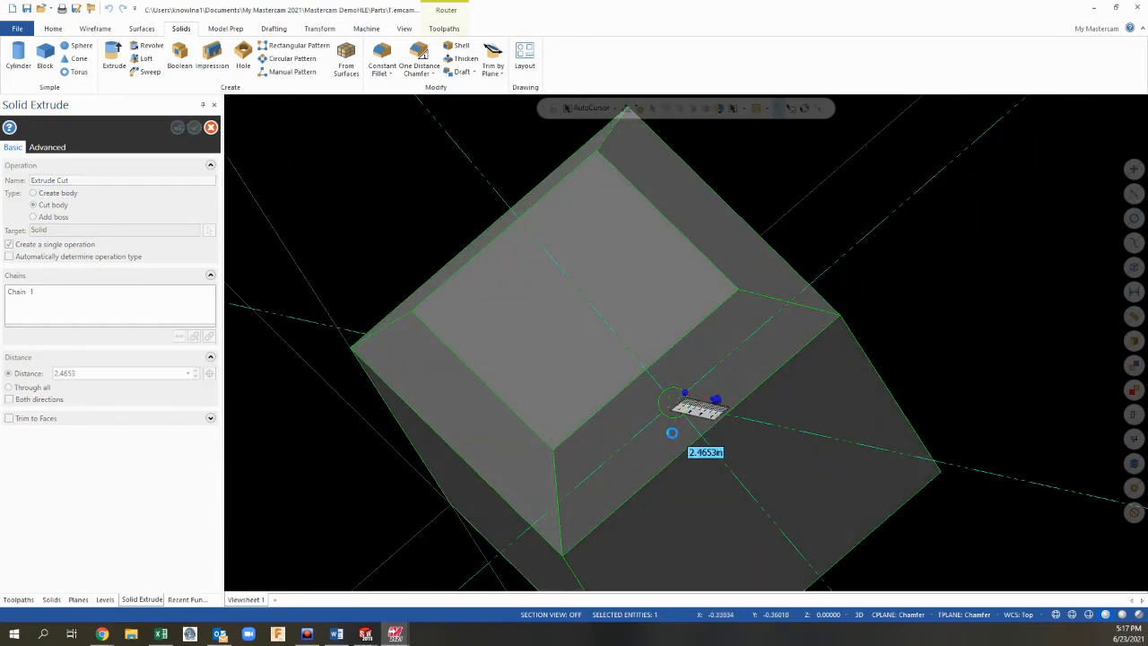
left_click(720, 436)
left_click(86, 373)
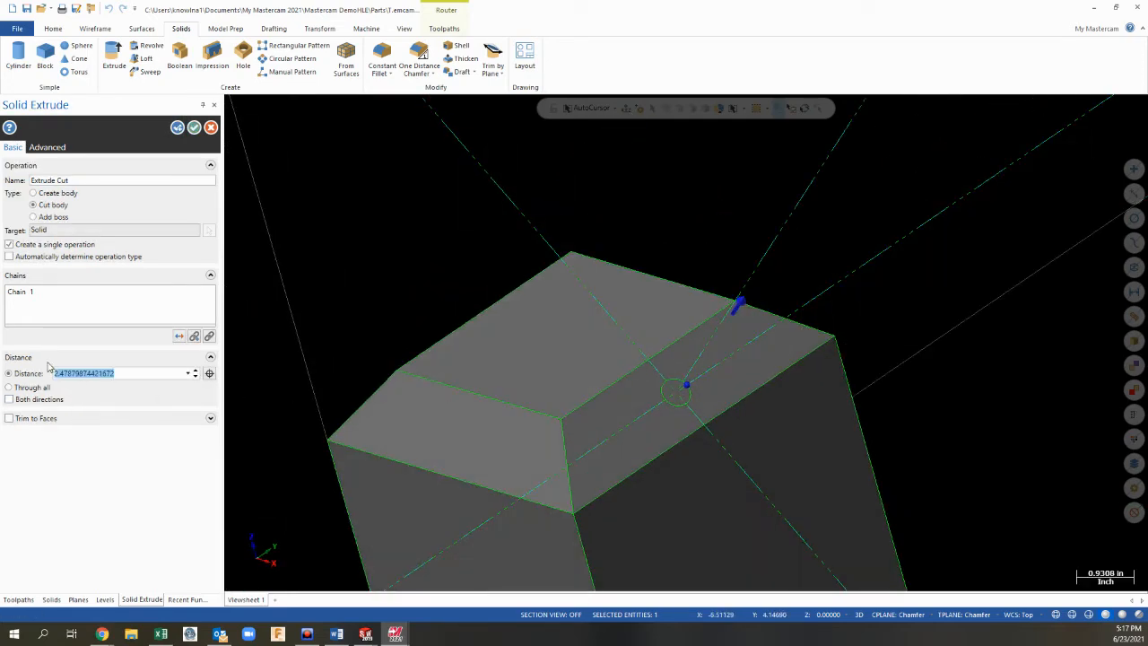
key("BackSpace")
key("Return")
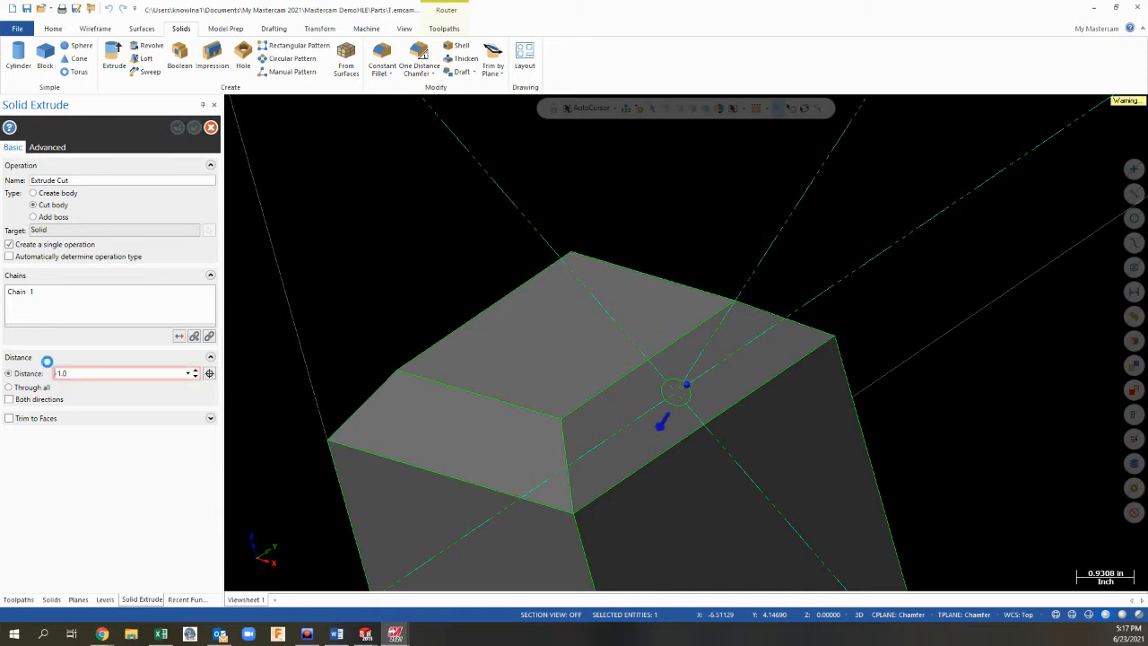
left_click_drag(75, 375, 32, 376)
type("1")
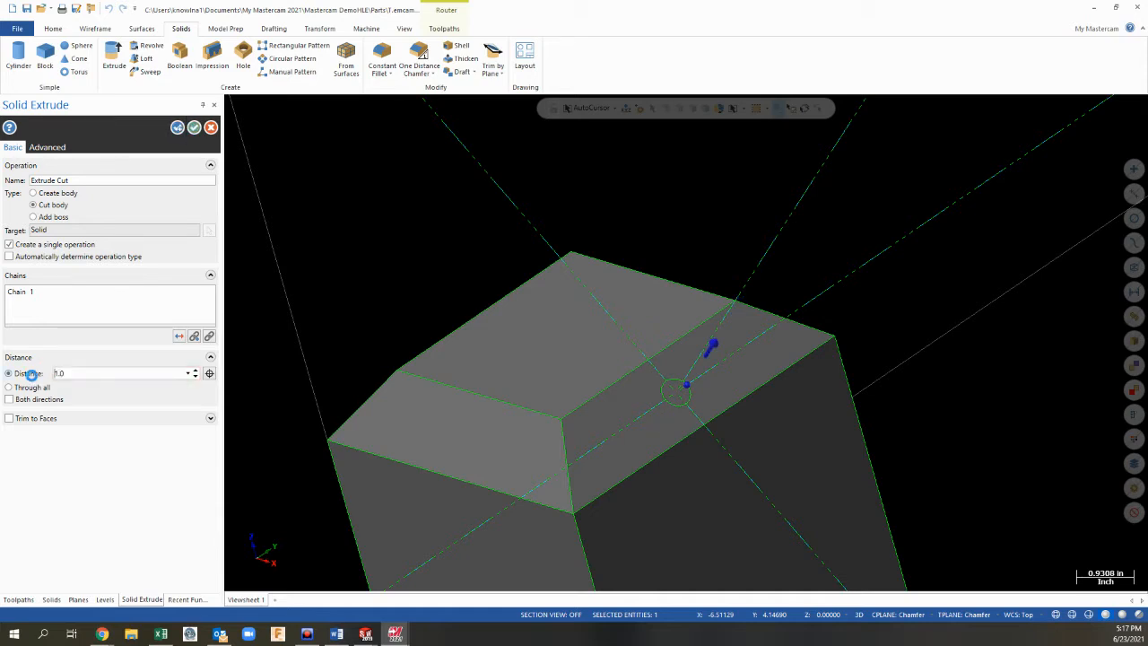
key("Return")
Step: Point the extrude cut into the solid with a distance of -1.0 and complete the hole in the chamfer face
left_click_drag(714, 347, 664, 421)
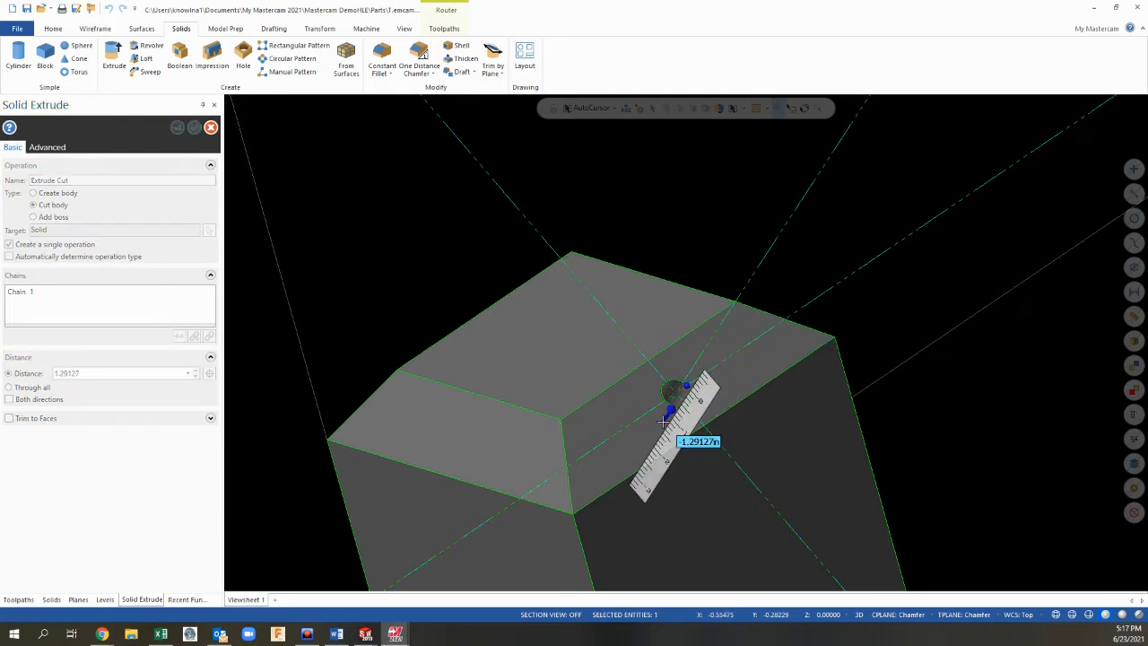
key("Tab")
key("BackSpace")
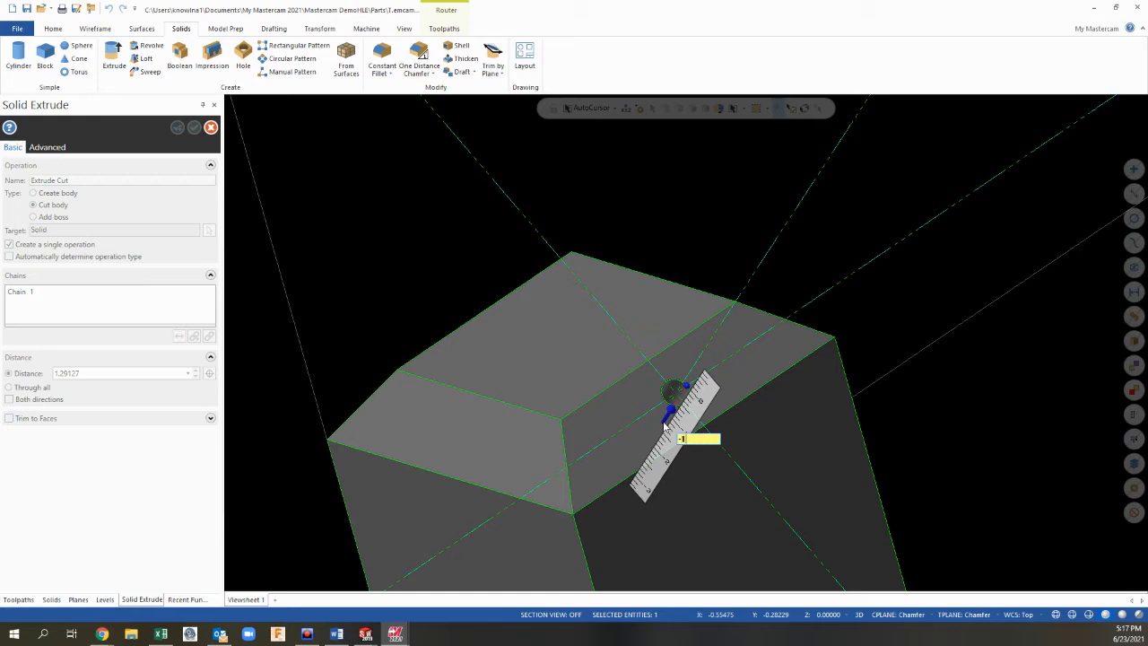
type("-1.")
key("Return")
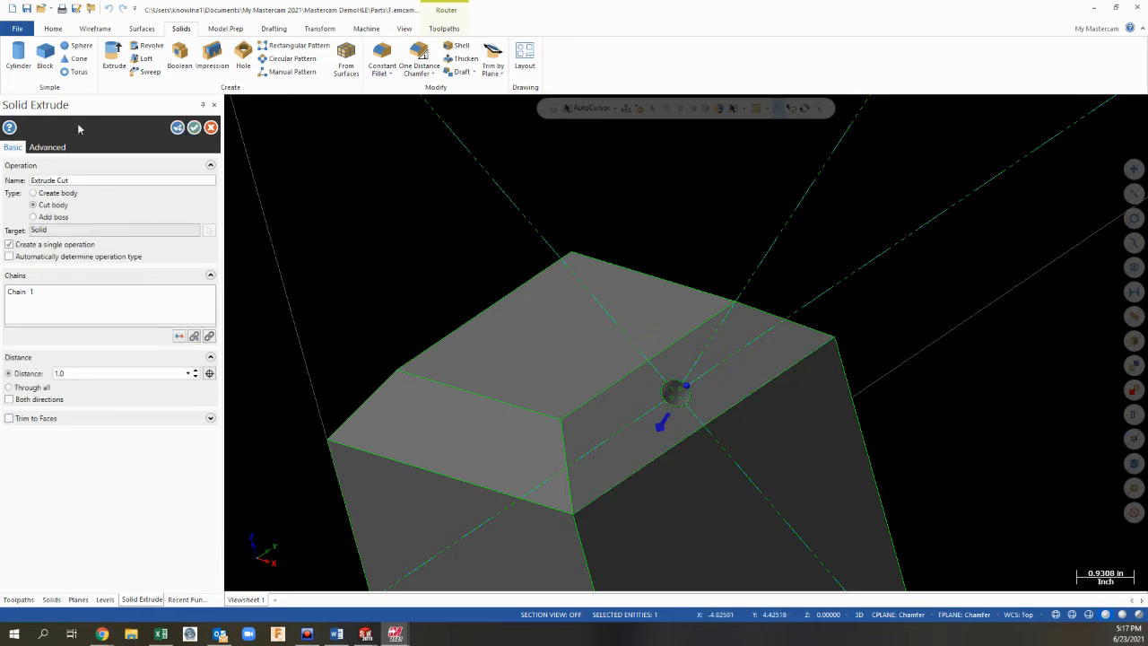
left_click(193, 127)
Step: Set the Left Chamfer plane as the construction plane and tool plane
middle_click_drag(617, 423, 720, 461)
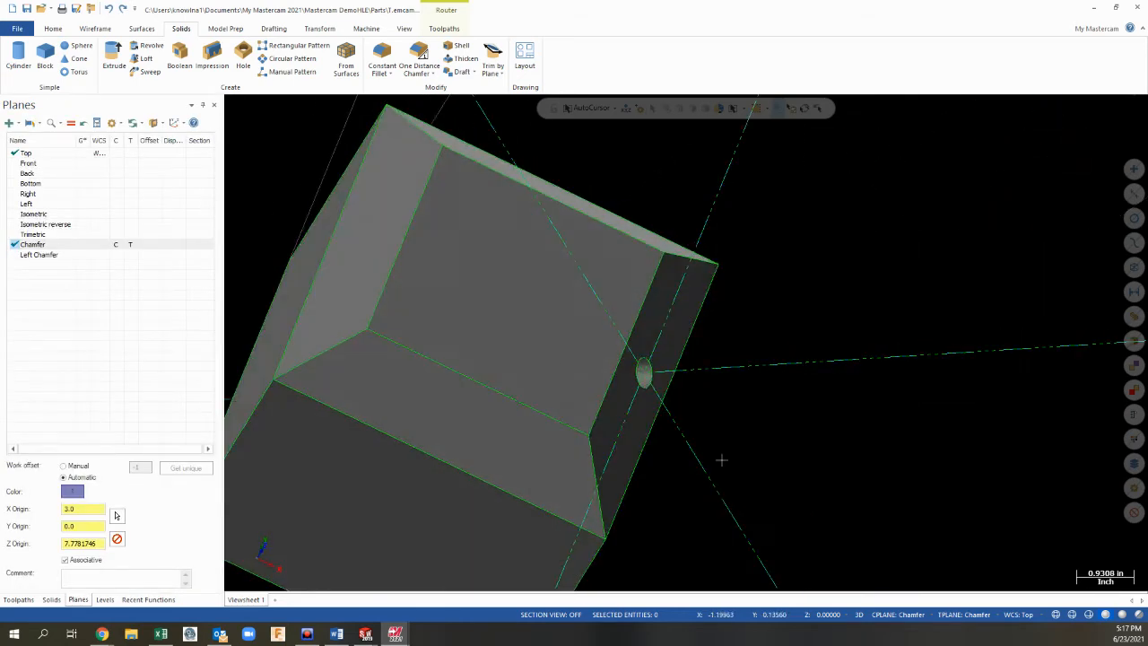
left_click(39, 256)
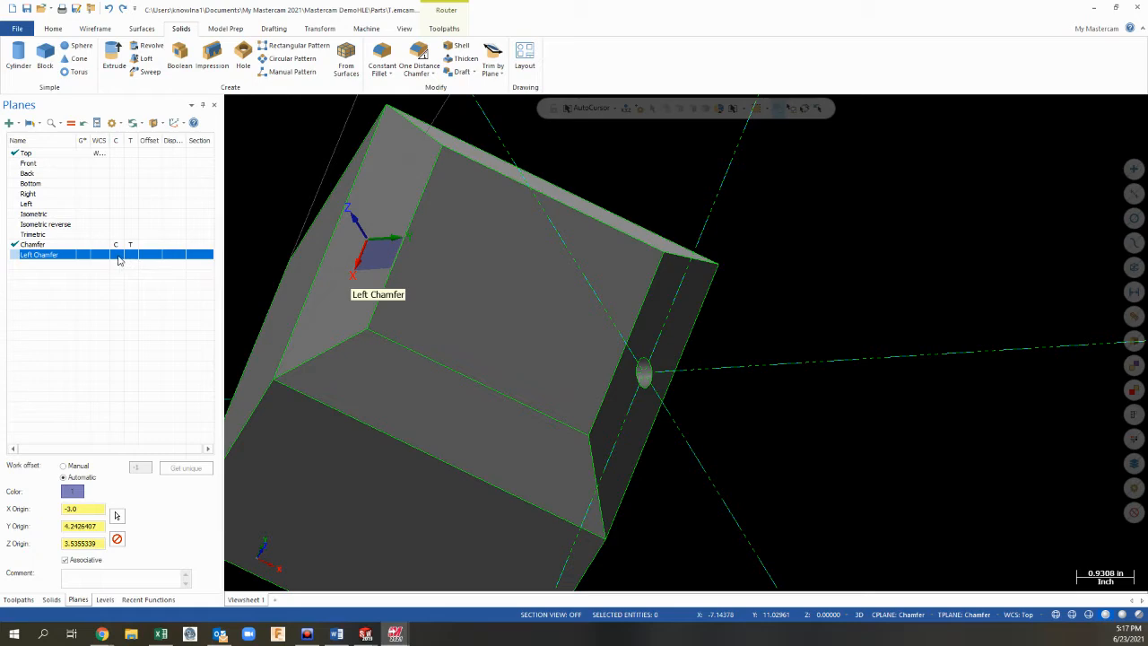
left_click(118, 259)
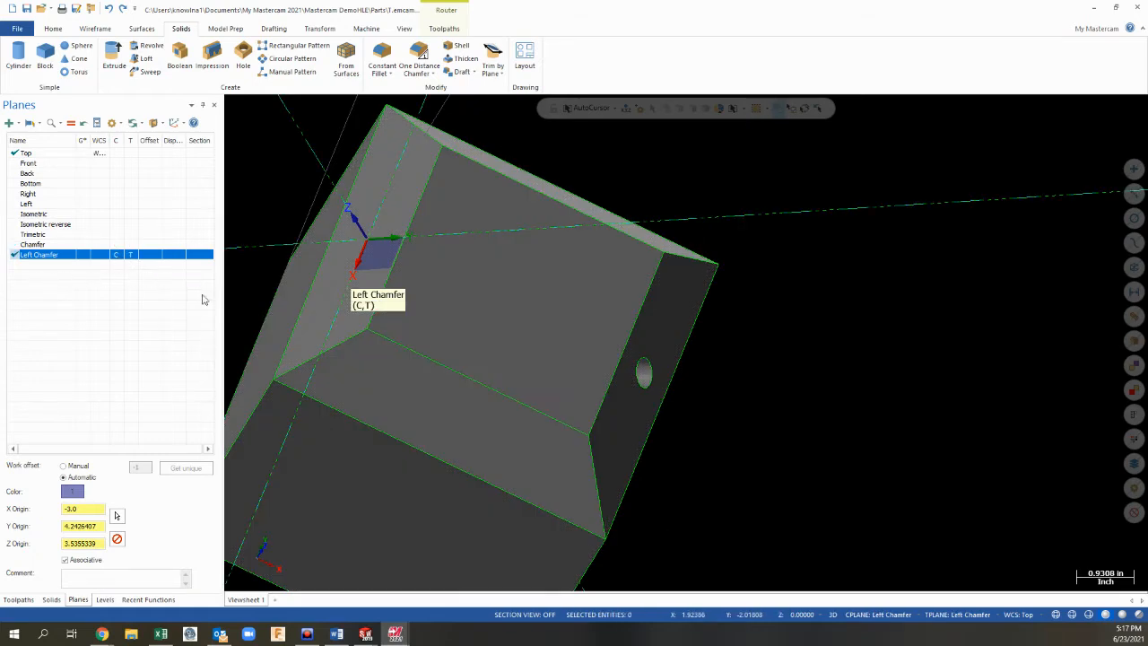
Step: Align the graphics view to the Left Chamfer plane
right_click(784, 288)
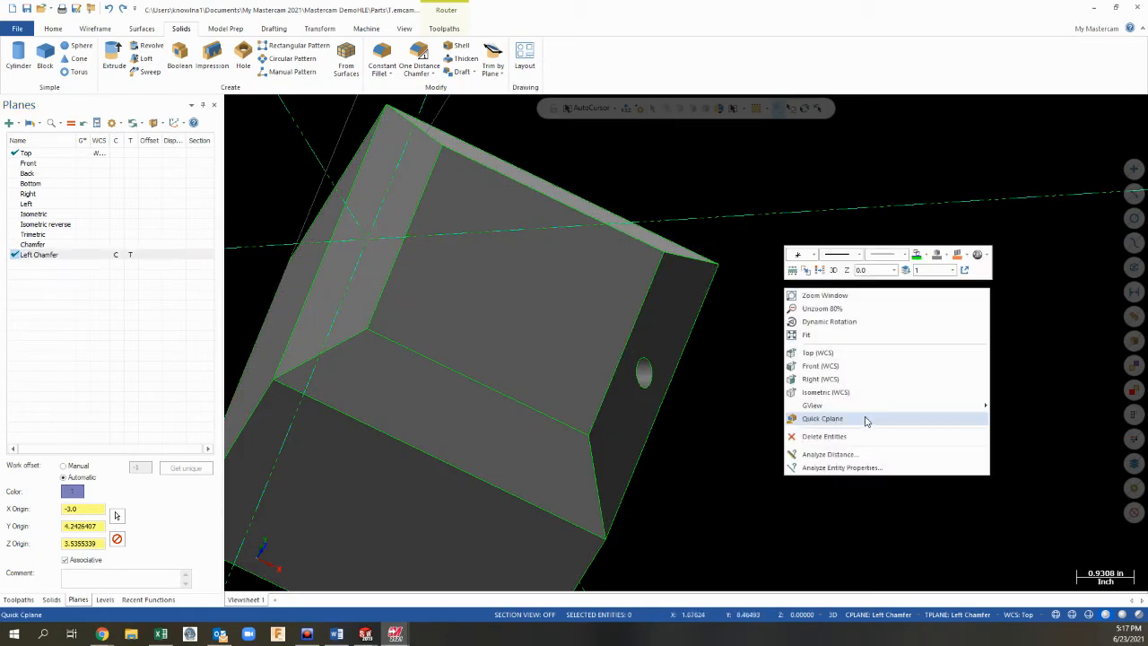
left_click(1020, 368)
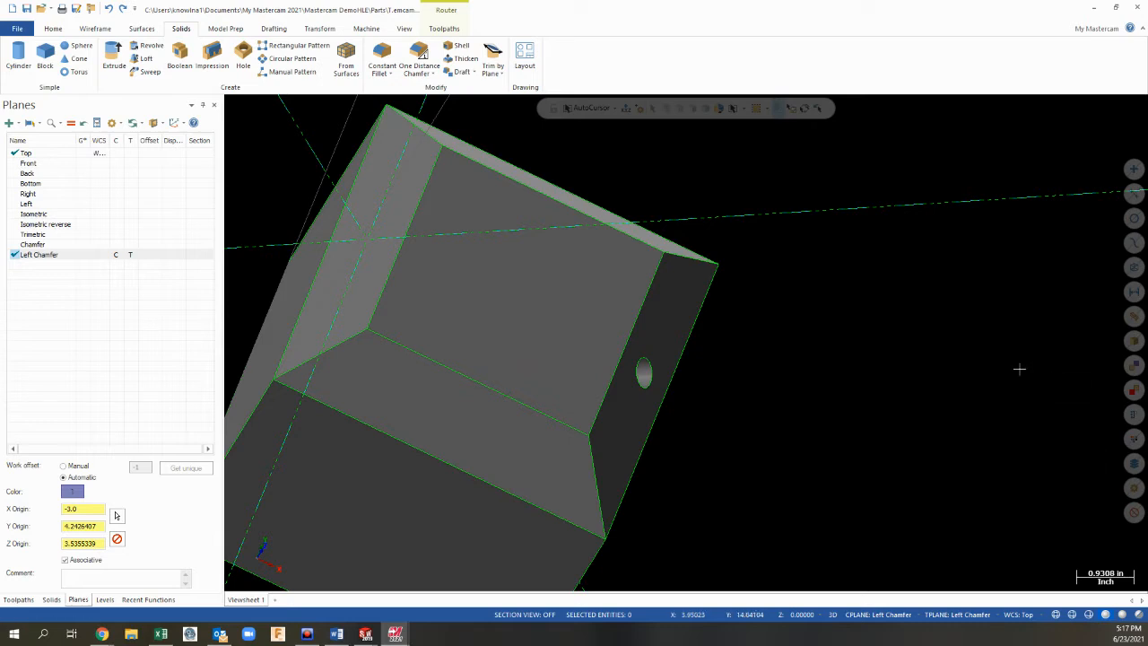
right_click(825, 365)
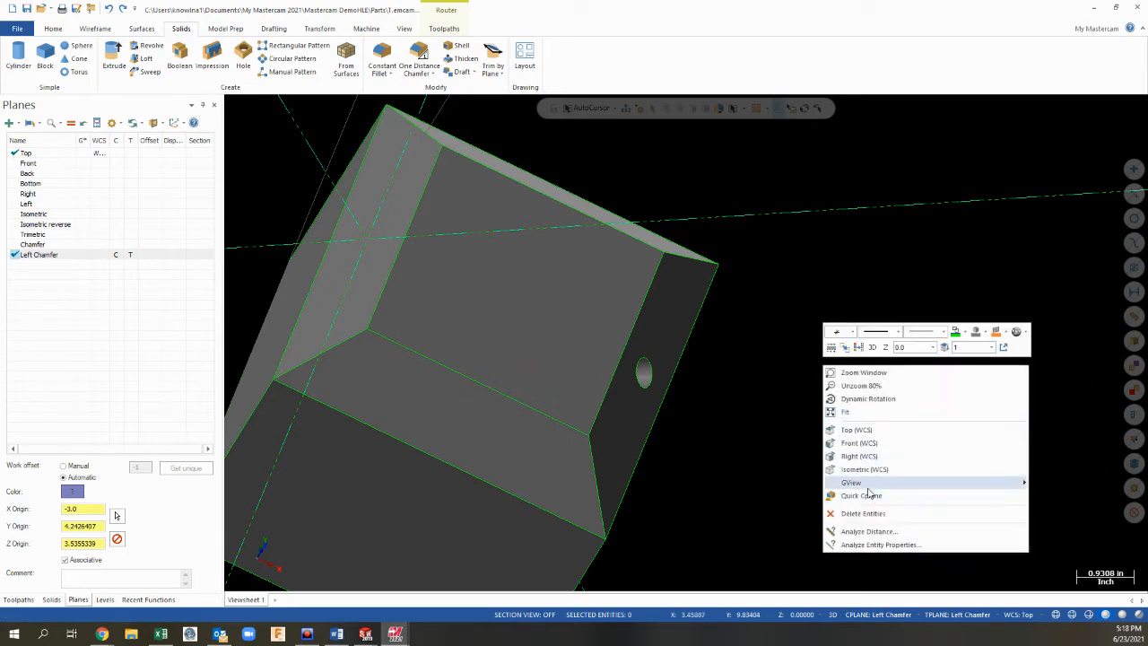
mouse_move(868, 487)
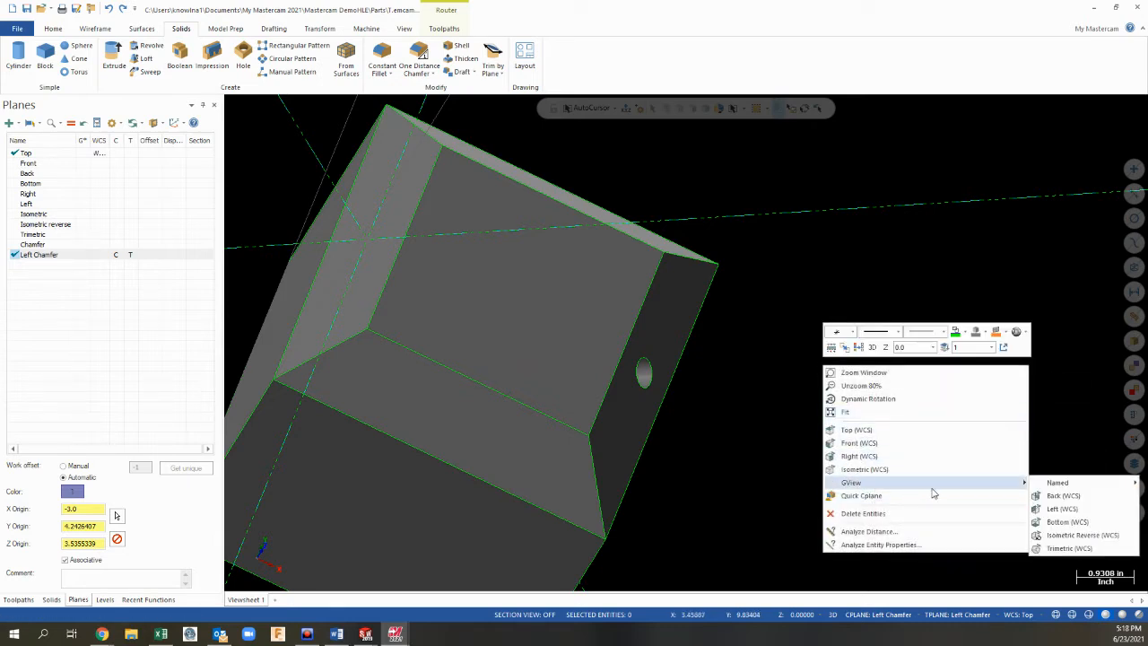
mouse_move(1061, 487)
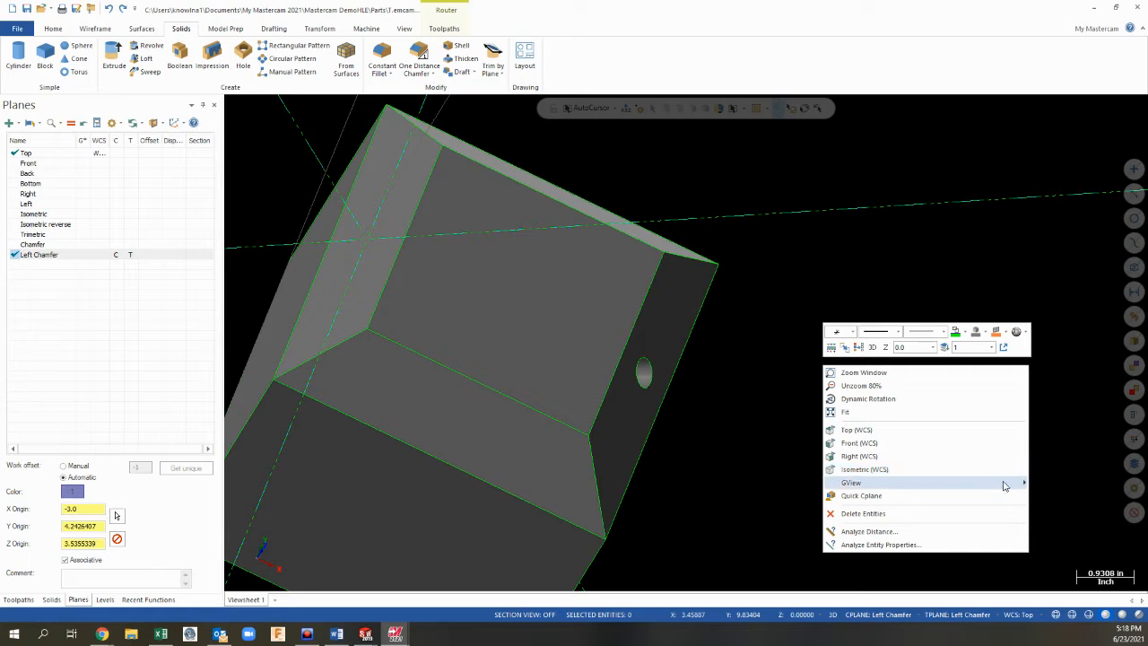
mouse_move(1007, 485)
left_click(989, 496)
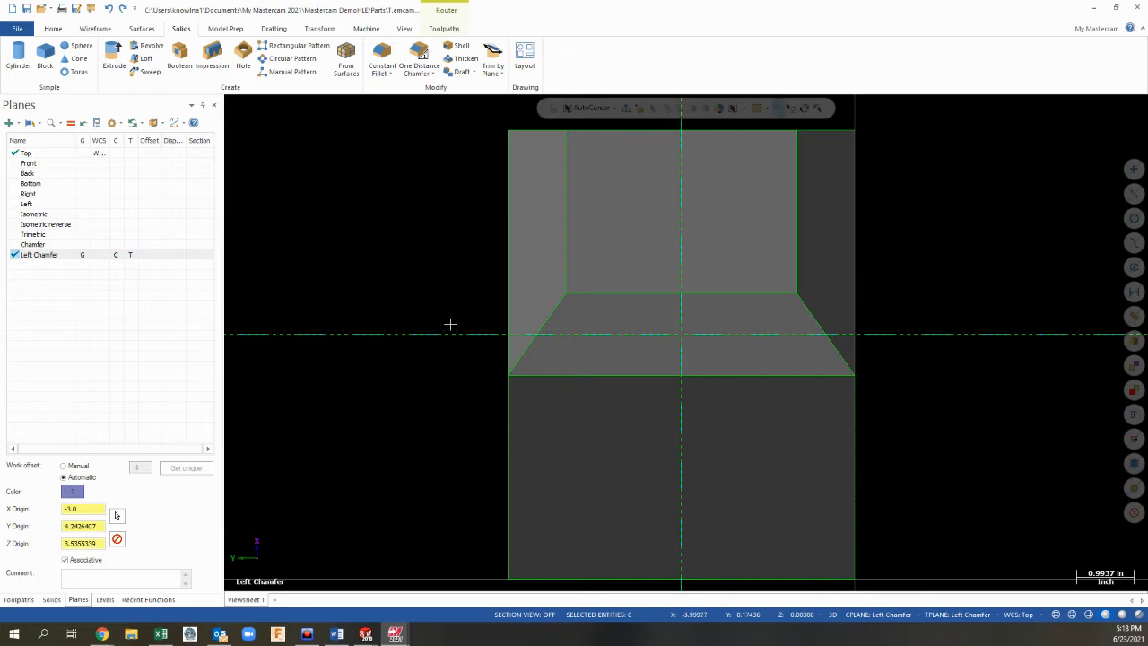
Step: Draw a 0.625-inch diameter circle centered on the Left Chamfer plane's origin
left_click(95, 29)
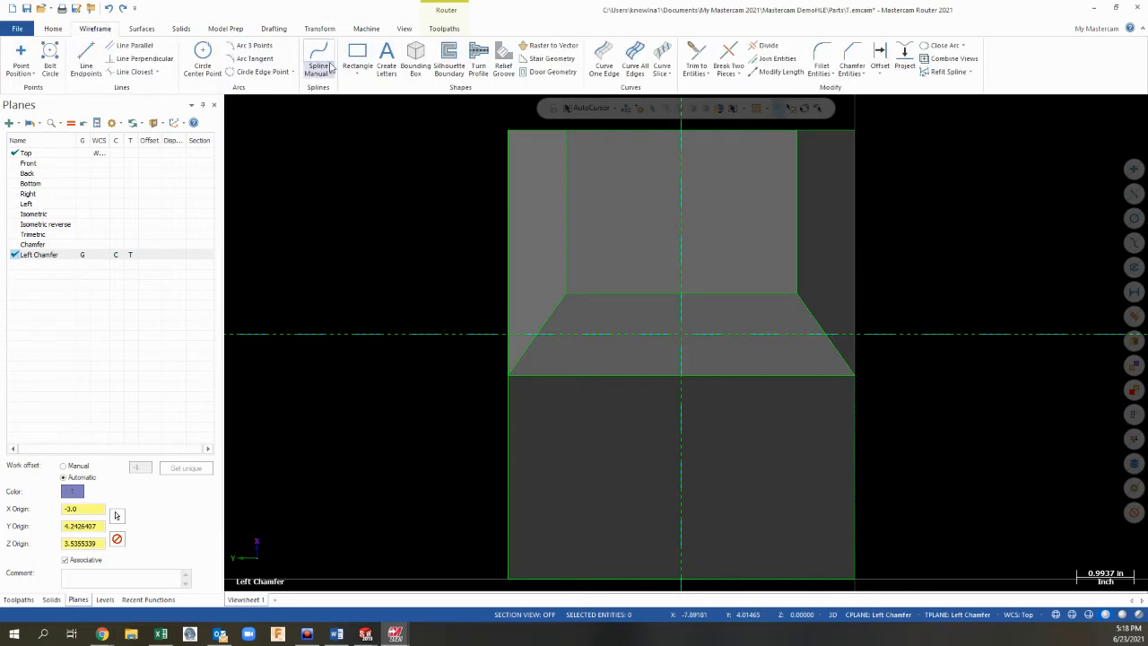
left_click(202, 56)
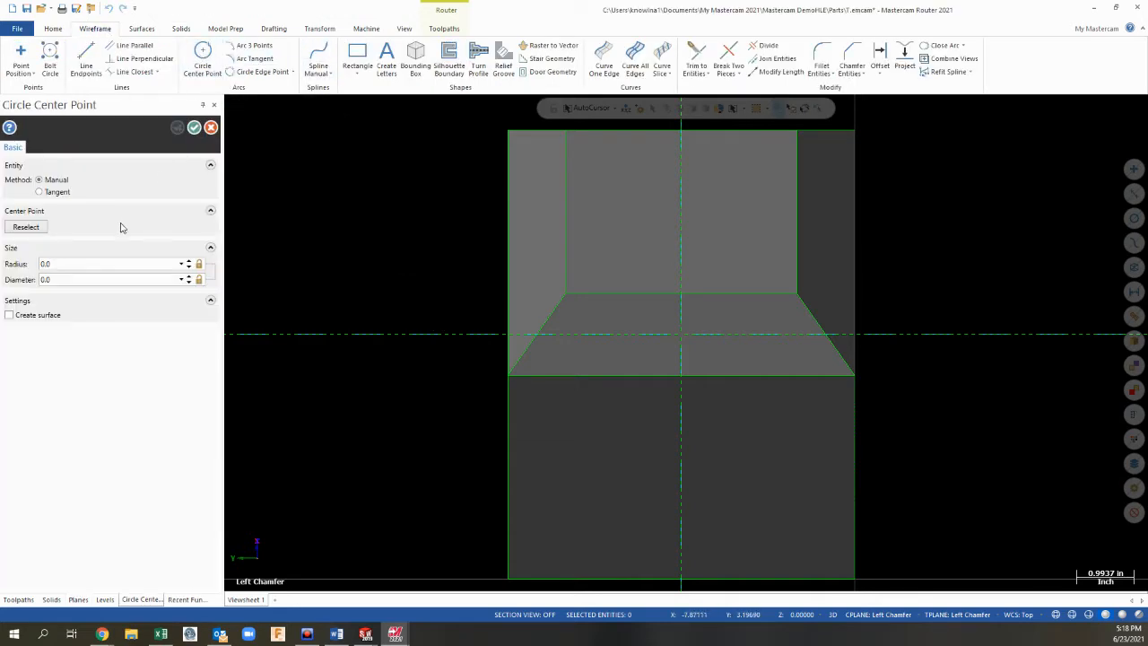
left_click(684, 337)
left_click(699, 346)
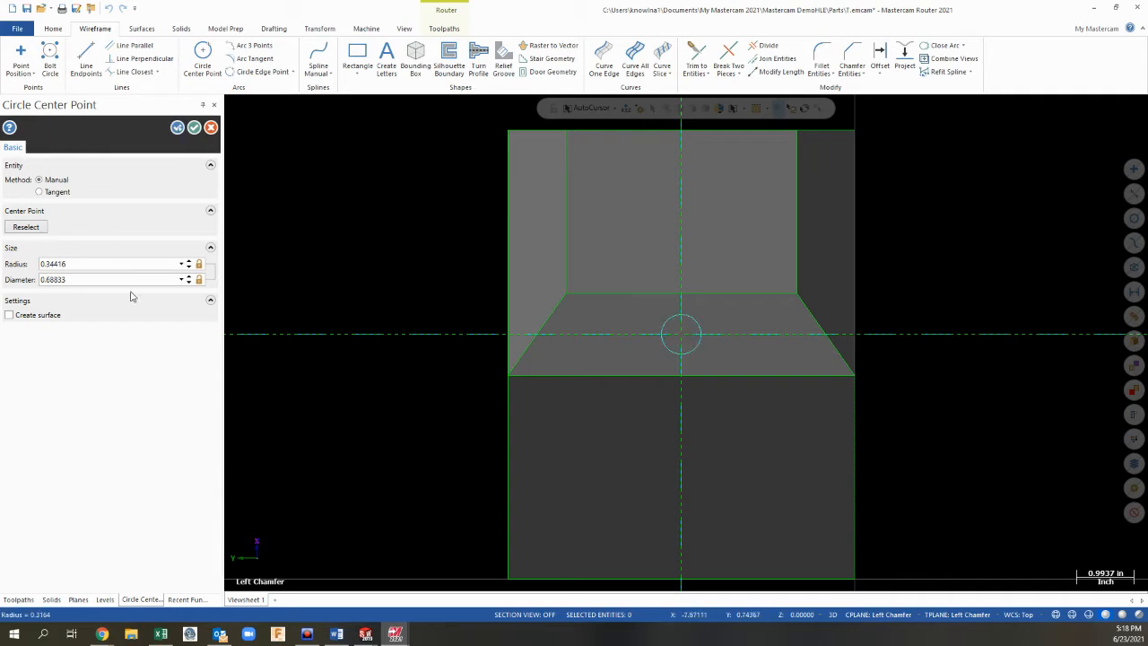
left_click(96, 282)
type(".625")
key("Return")
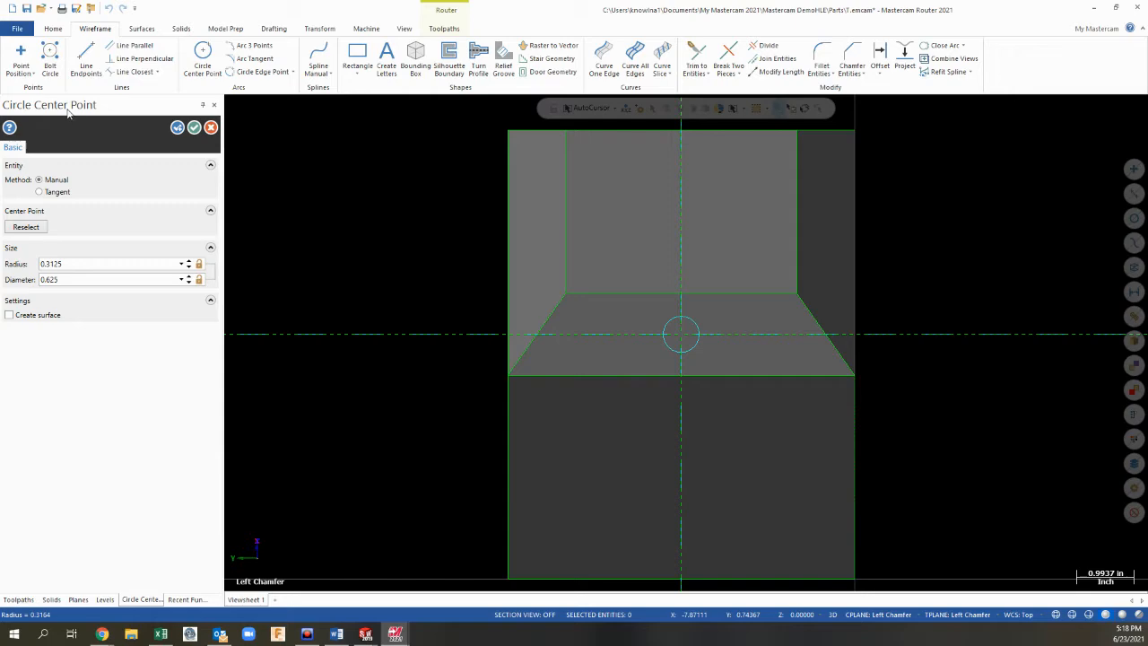
left_click(194, 129)
Step: Extrude the circle on the left chamfer face as a cut body, reversed into the solid with a distance of -1
middle_click_drag(703, 435, 754, 429)
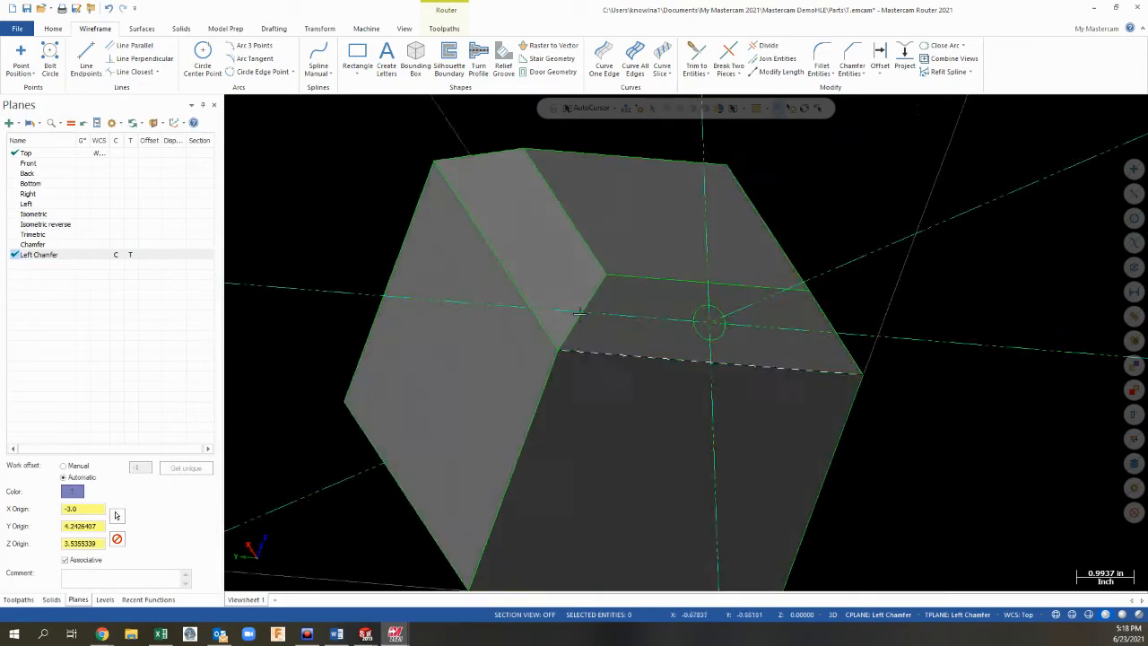
left_click(181, 29)
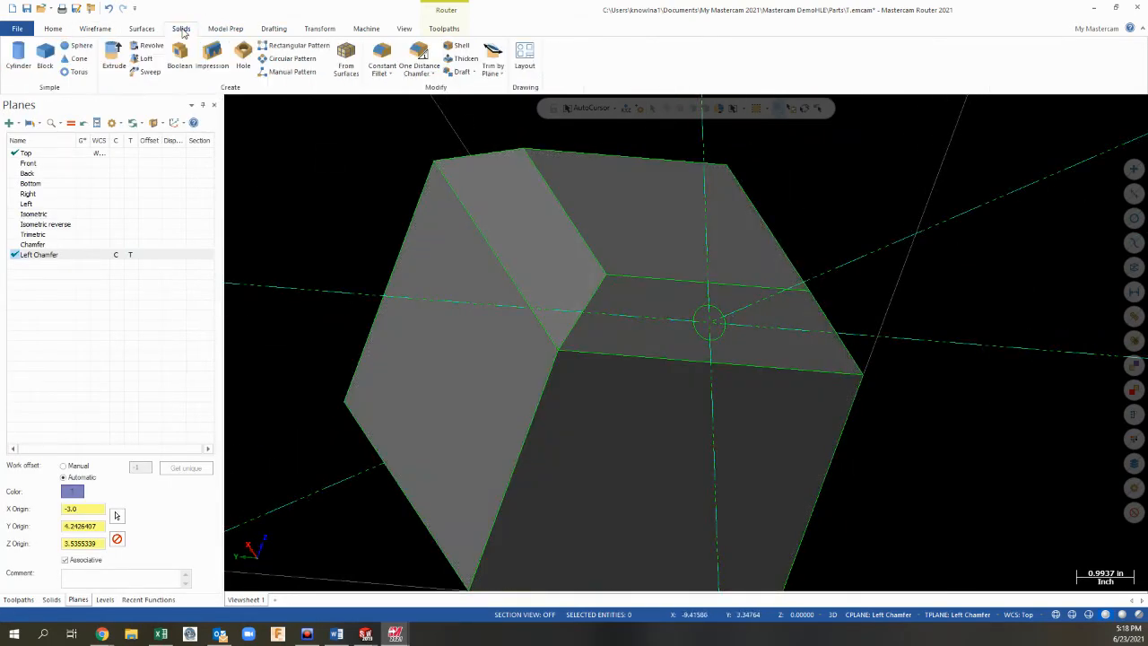
left_click(112, 59)
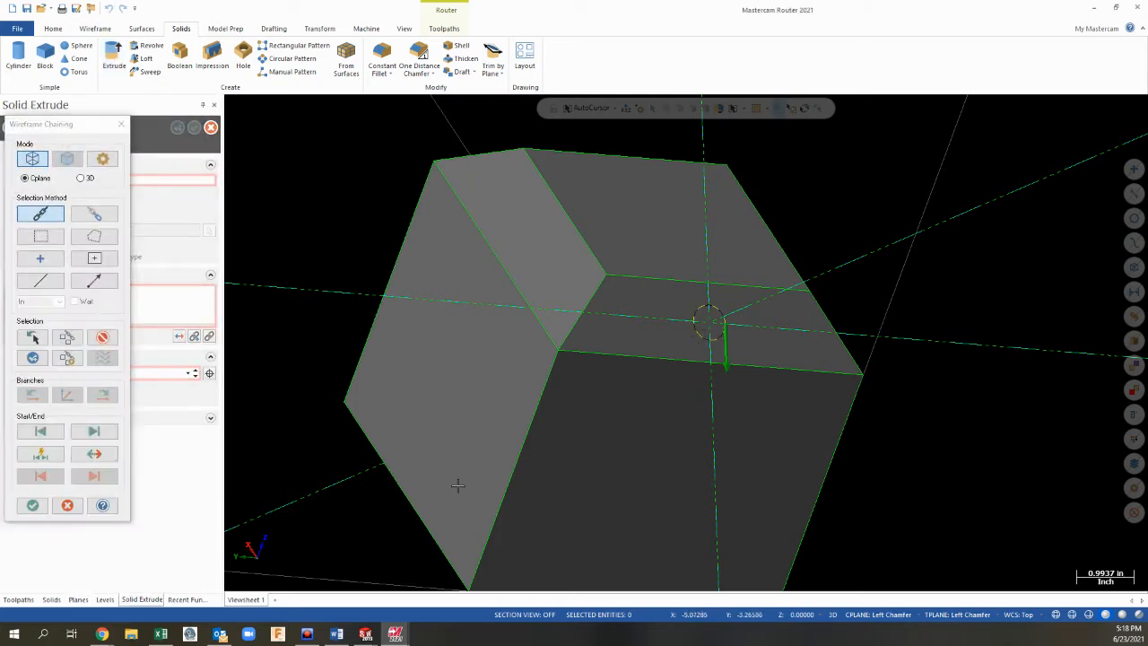
left_click(32, 506)
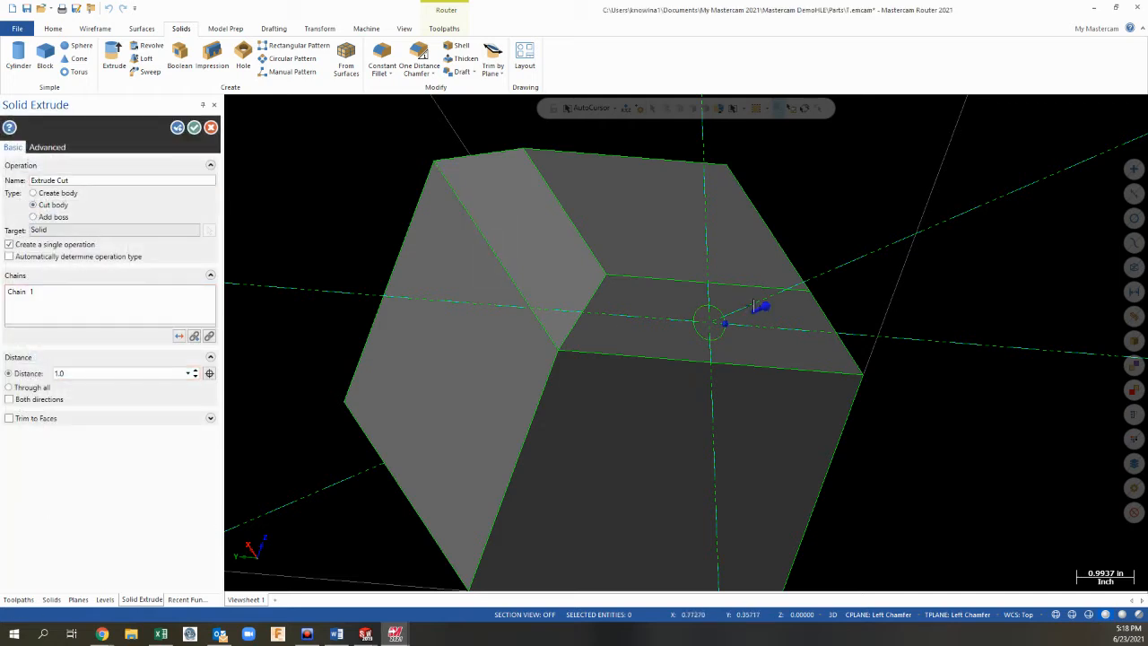
left_click_drag(758, 307, 696, 336)
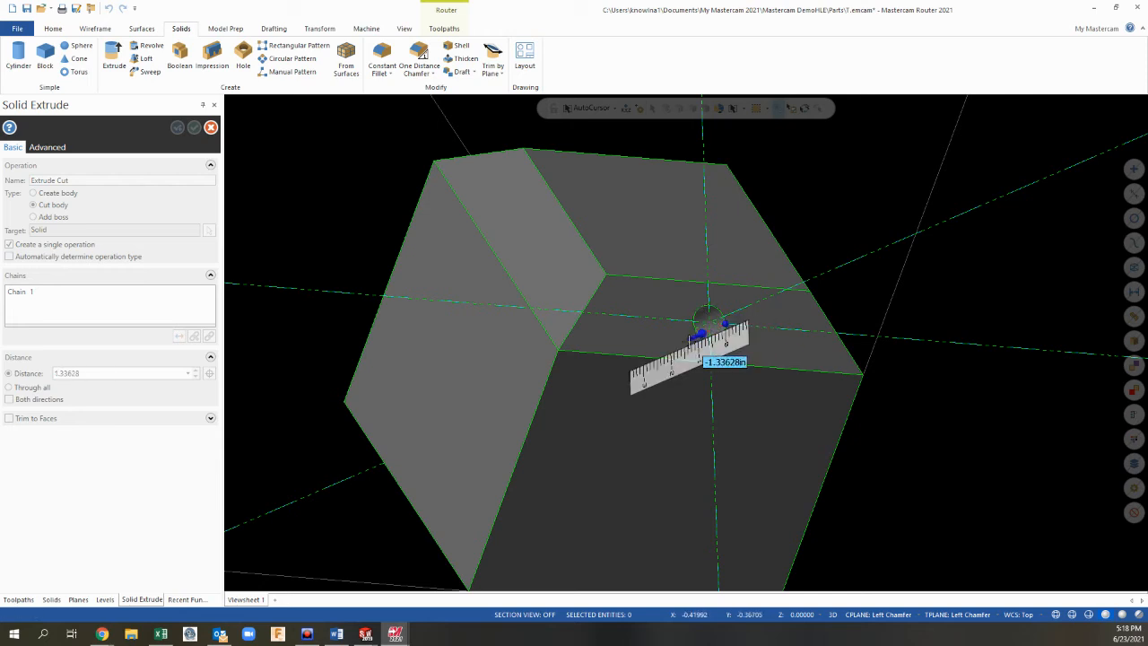
type("-")
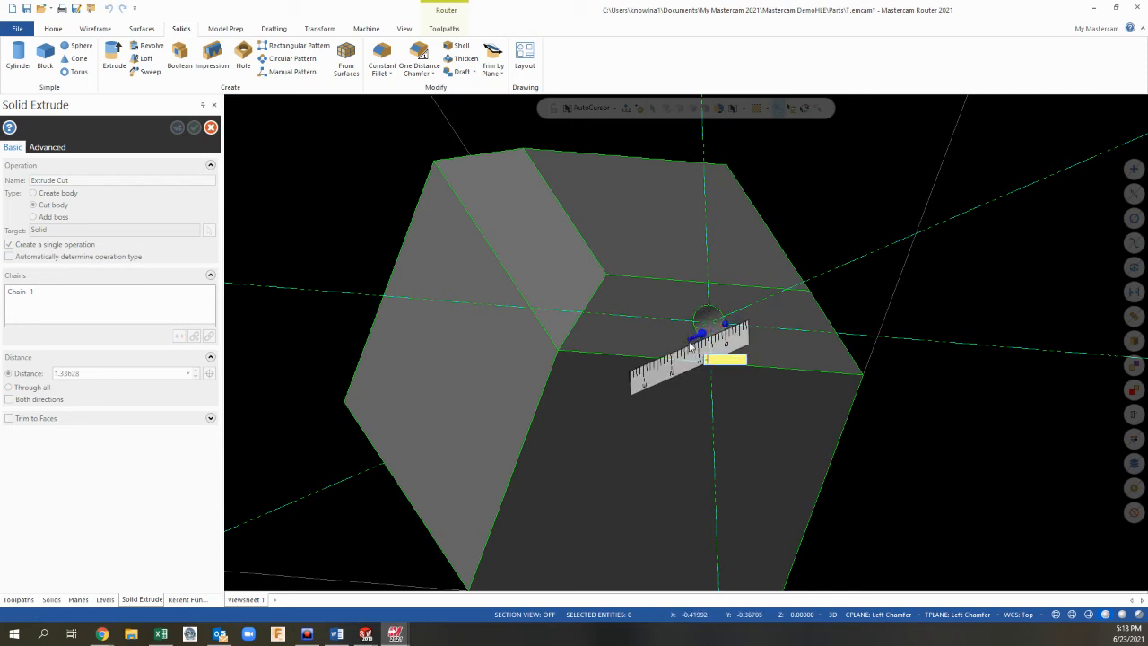
type("1")
key("Return")
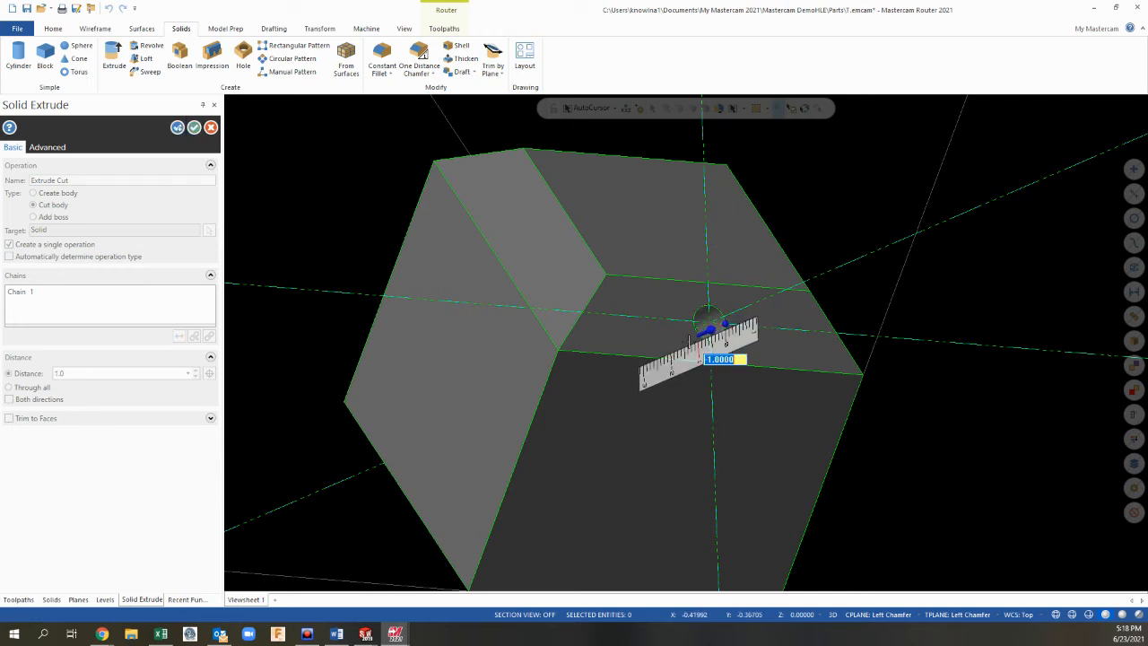
middle_click_drag(668, 351, 691, 395)
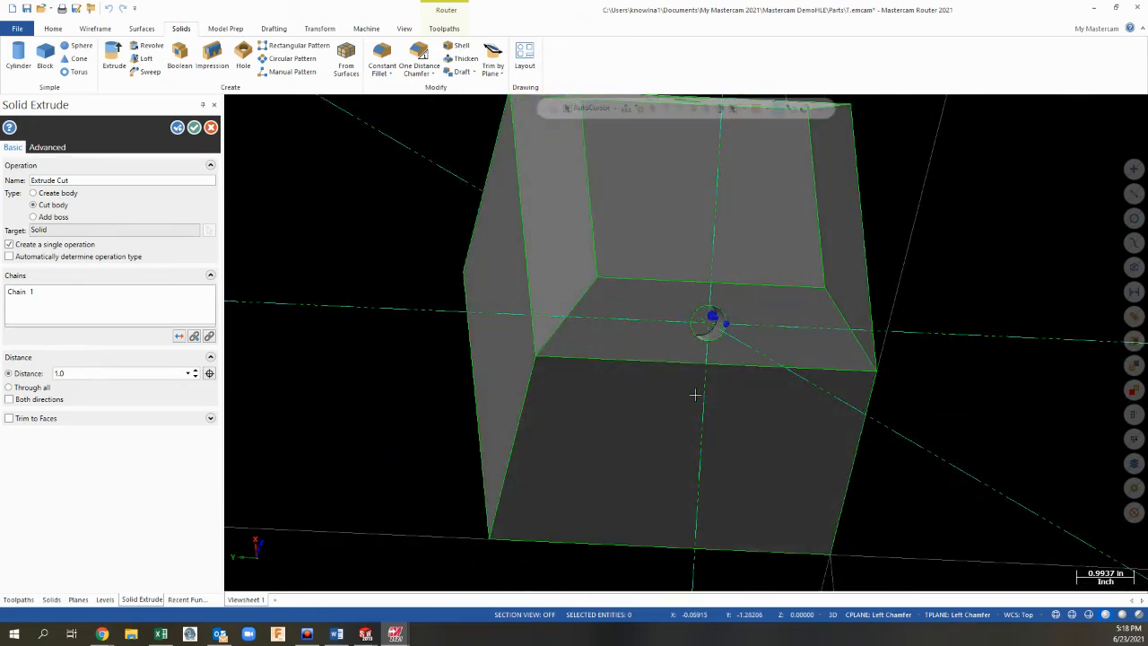
left_click(195, 127)
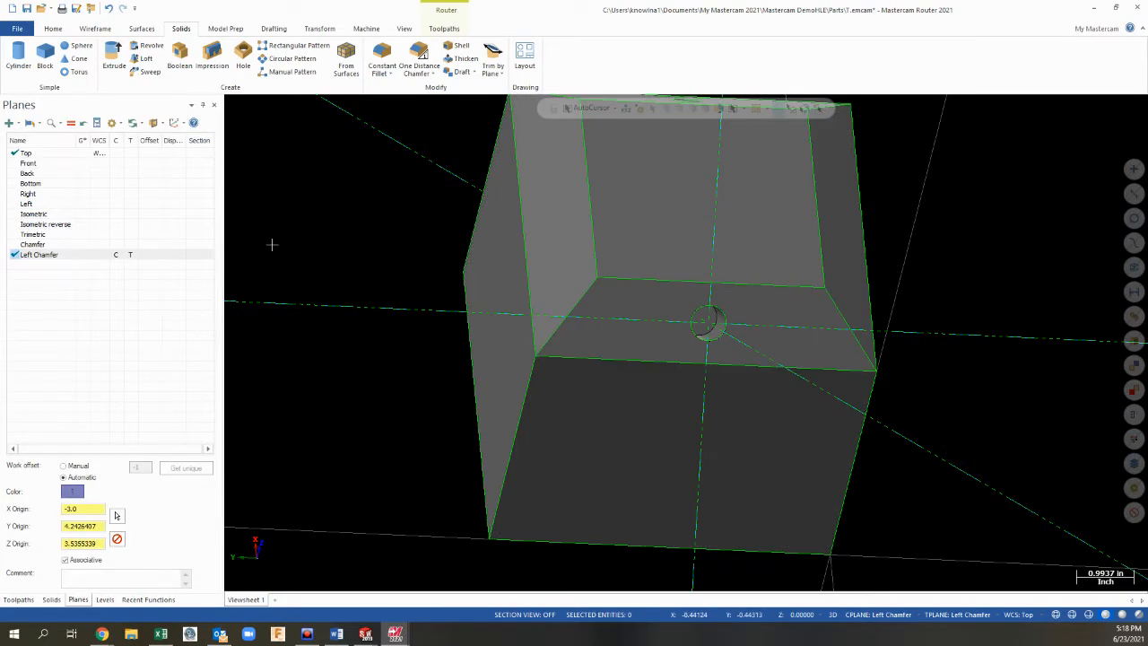
Step: Inspect the new hole in the chamfer face and return the graphics view to Isometric (WCS)
scroll(734, 339, "down", 3)
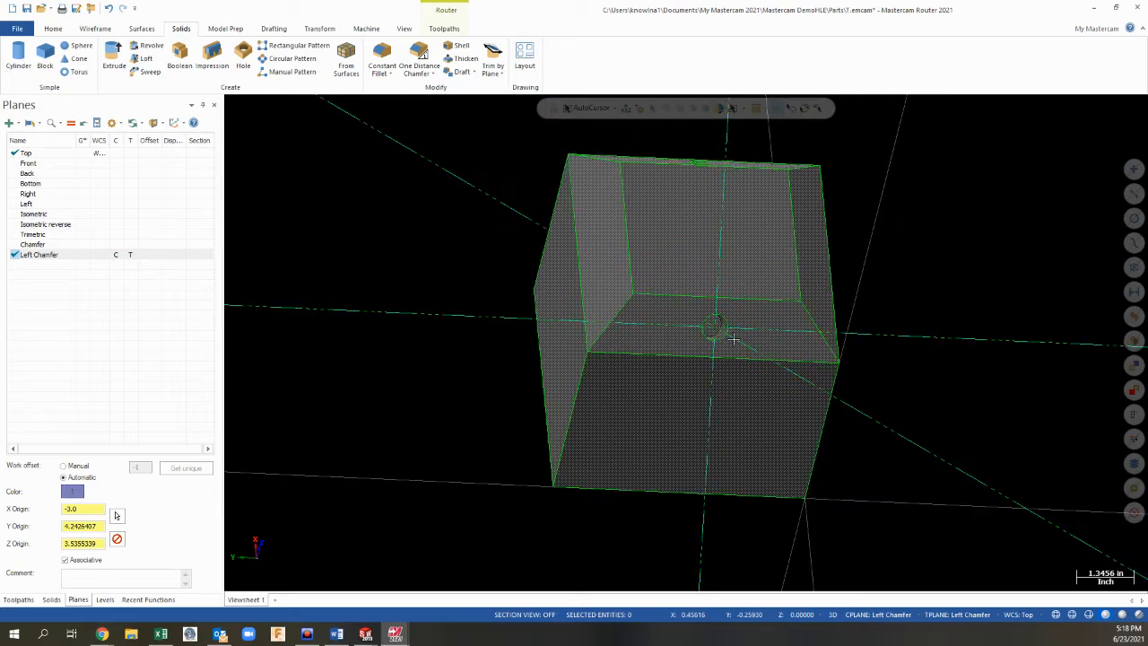
middle_click_drag(733, 339, 910, 278)
right_click(910, 278)
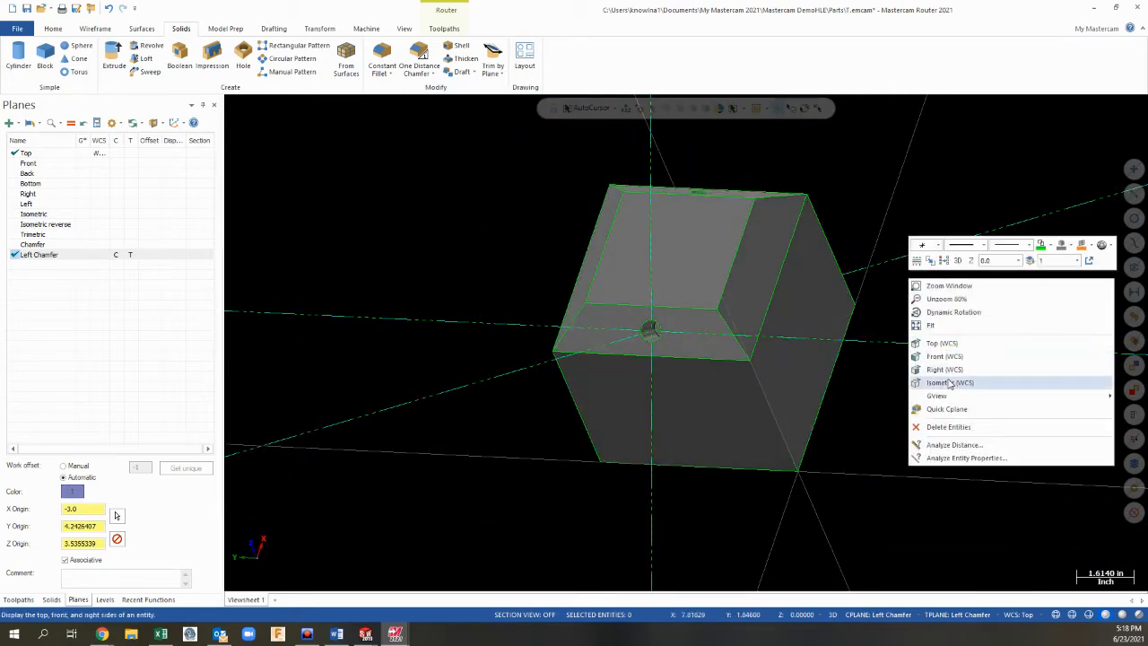
left_click(950, 383)
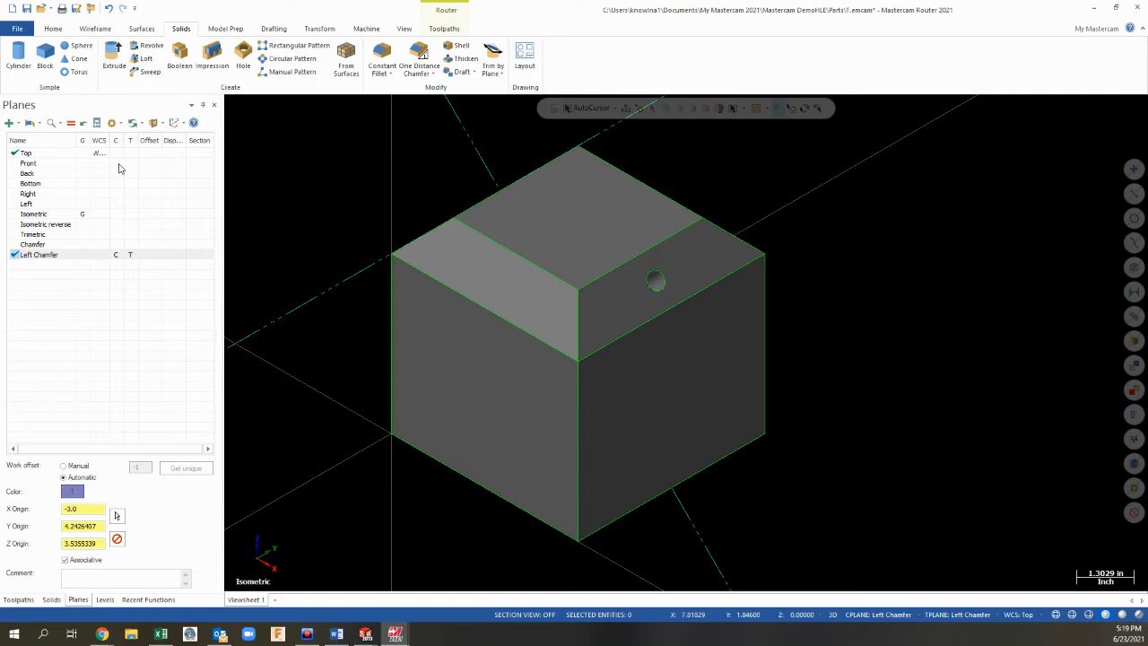
Step: Try to place a circle beside the cube in the isometric view with Left Chamfer still as the construction plane
left_click(39, 155)
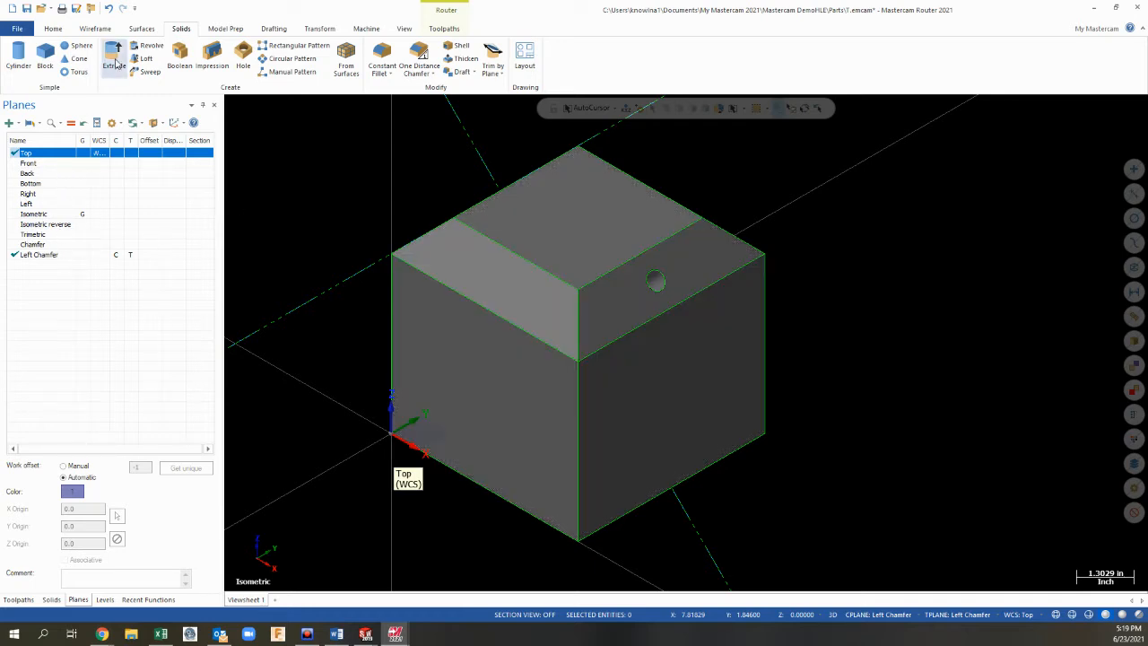
left_click(95, 28)
left_click(201, 54)
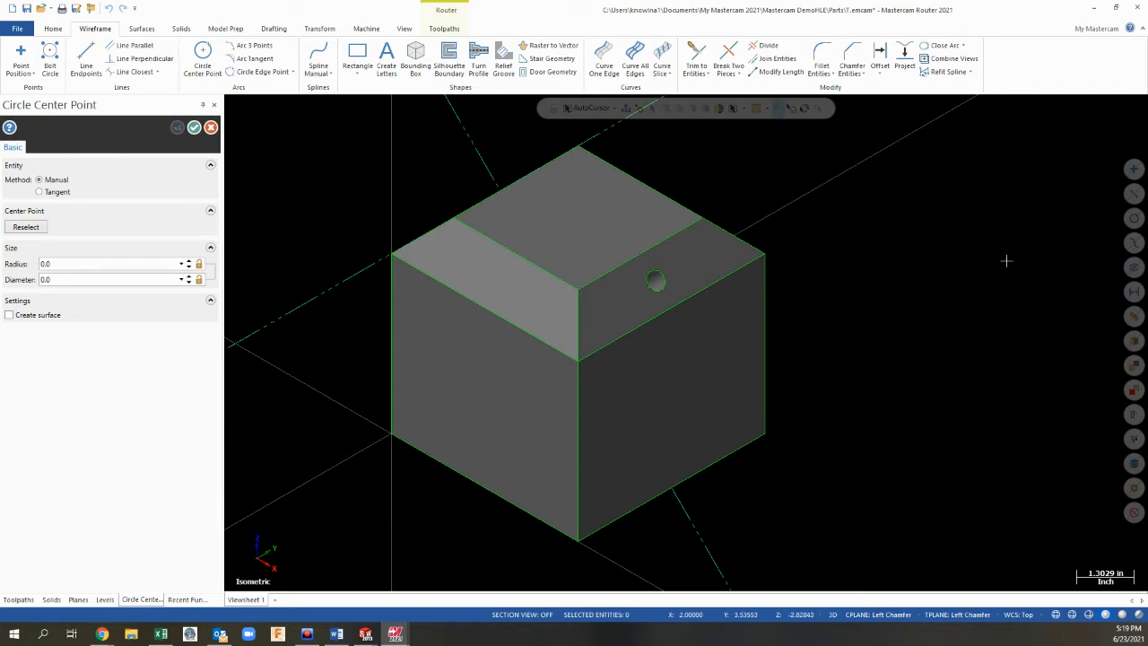
left_click(851, 232)
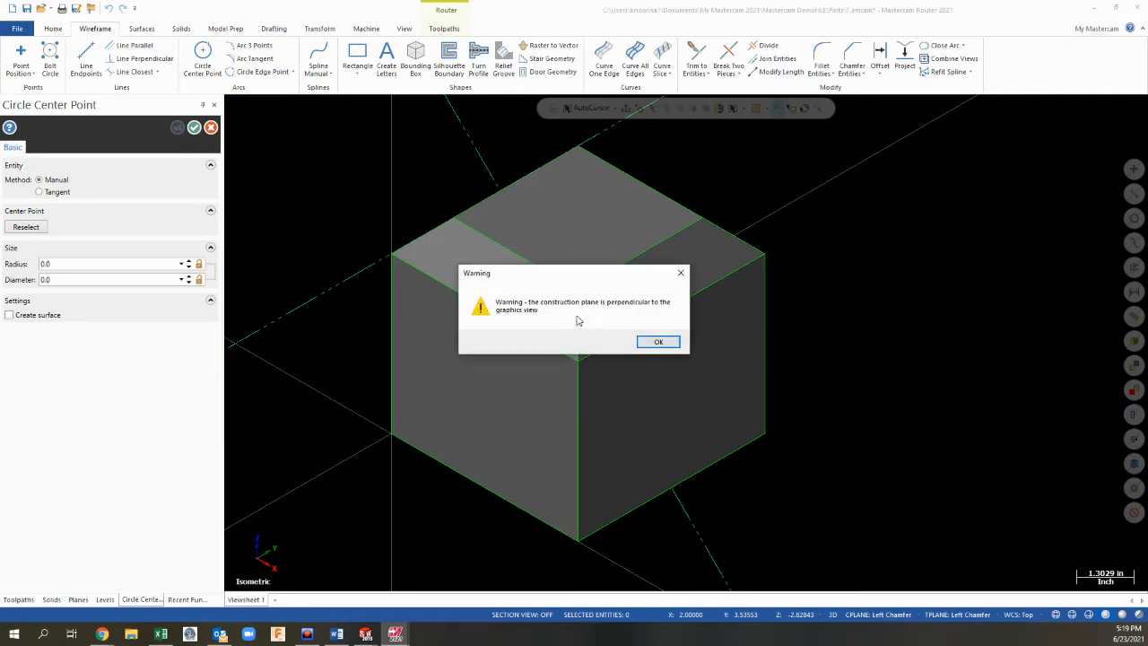
left_click(656, 343)
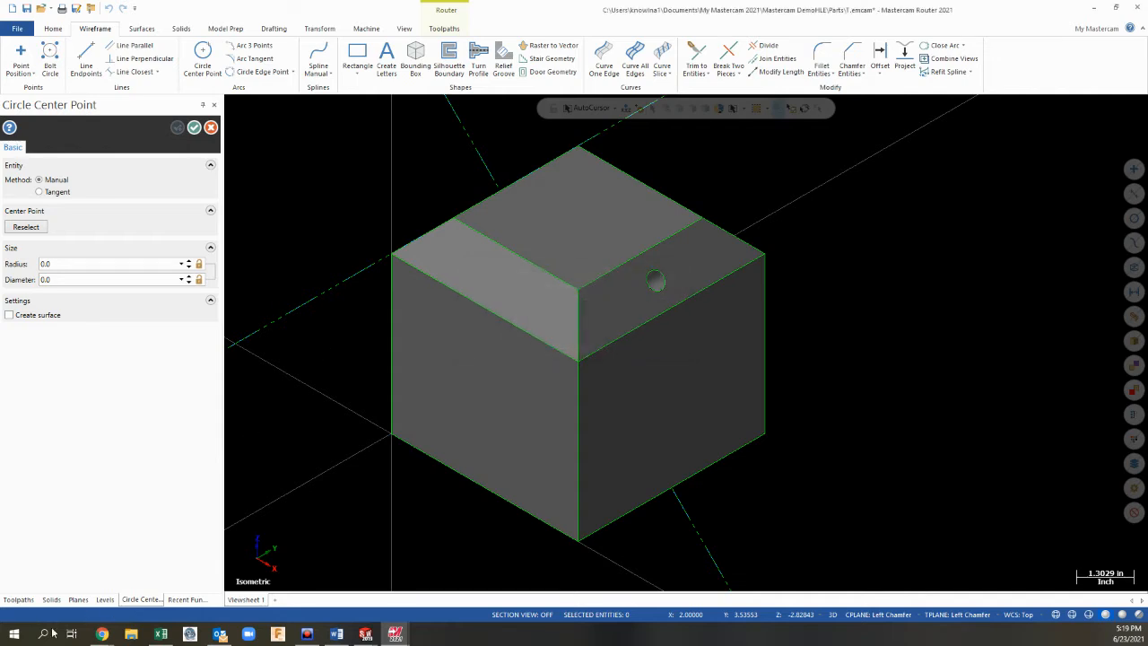
Step: Set the Top plane as construction and tool plane and try out a circle beside the cube, then cancel it
left_click(79, 599)
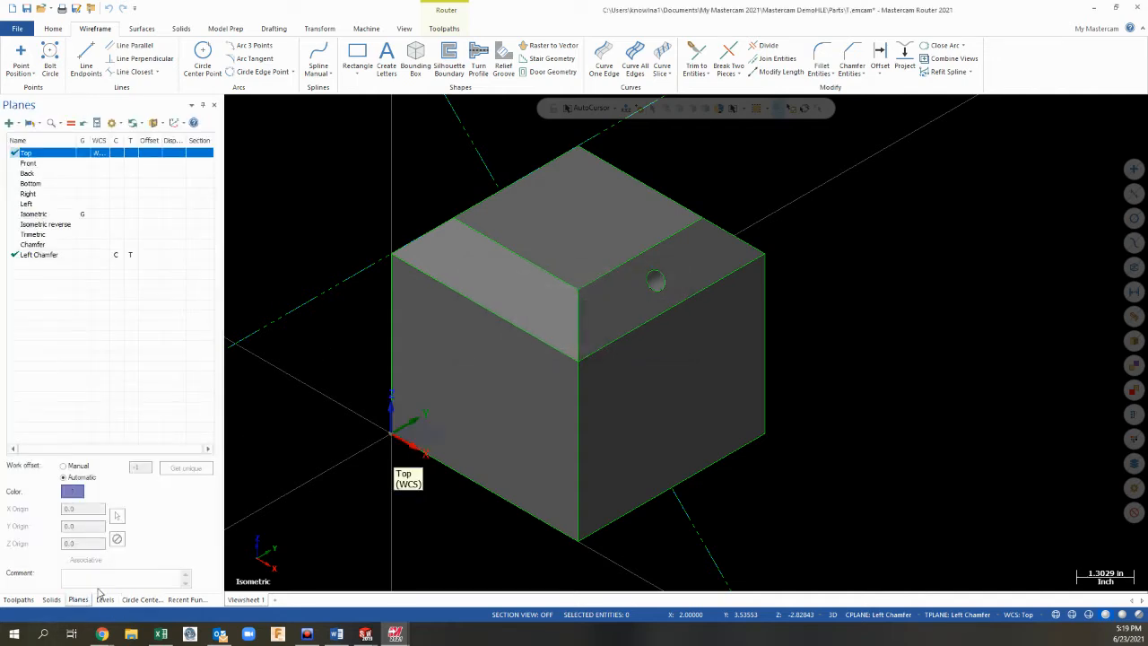
left_click(123, 157)
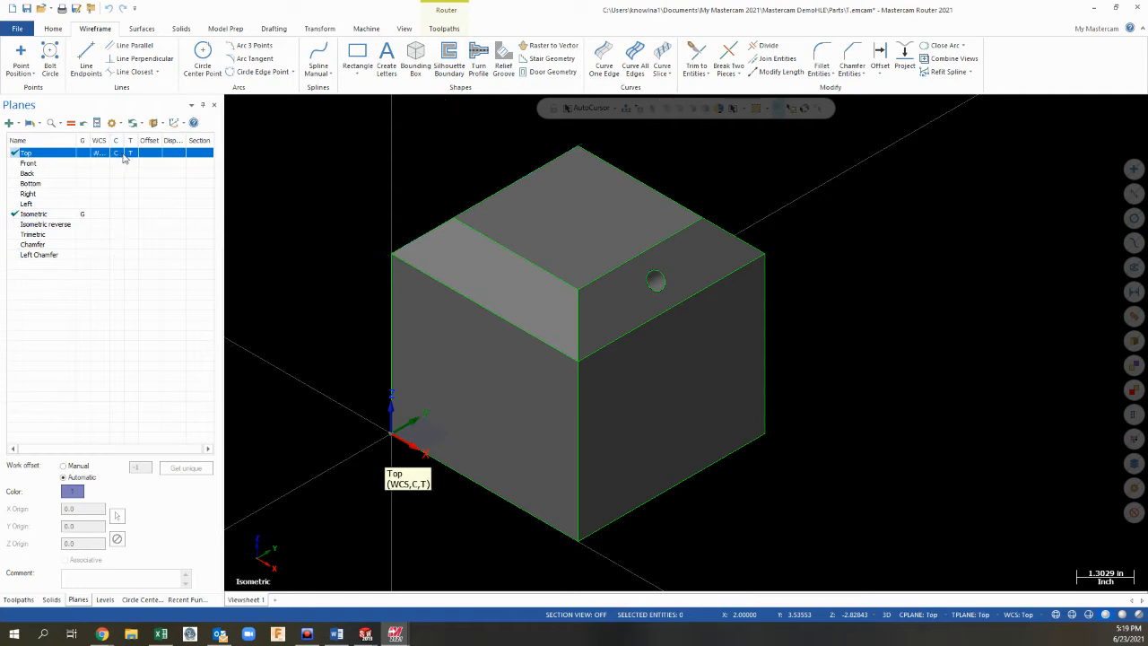
left_click(204, 49)
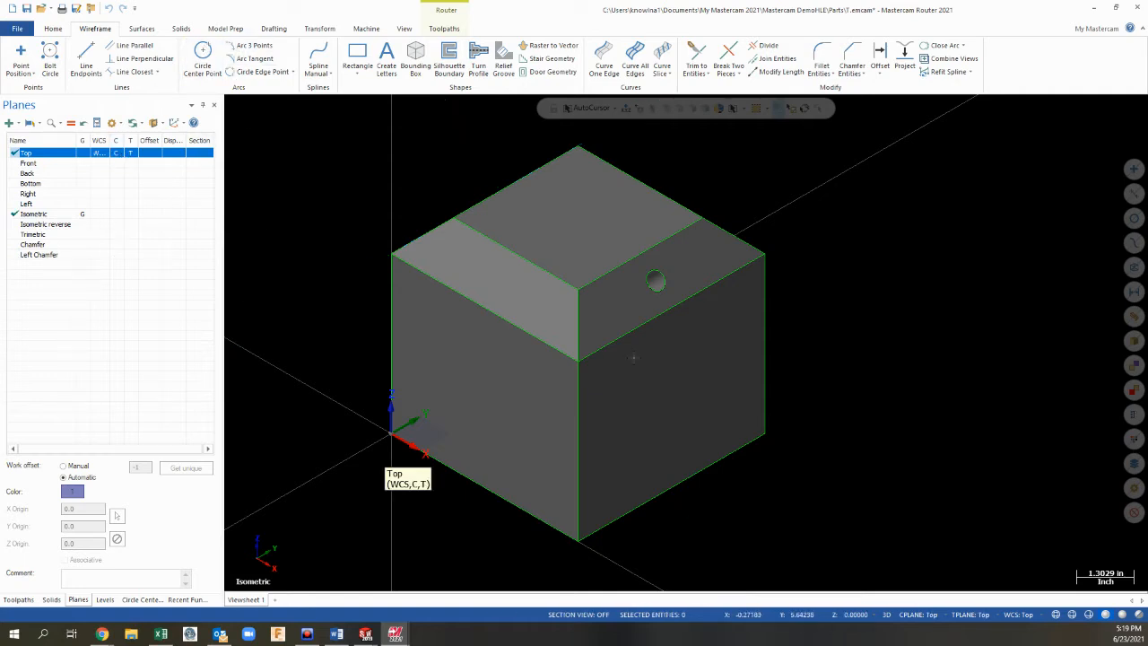
left_click(897, 329)
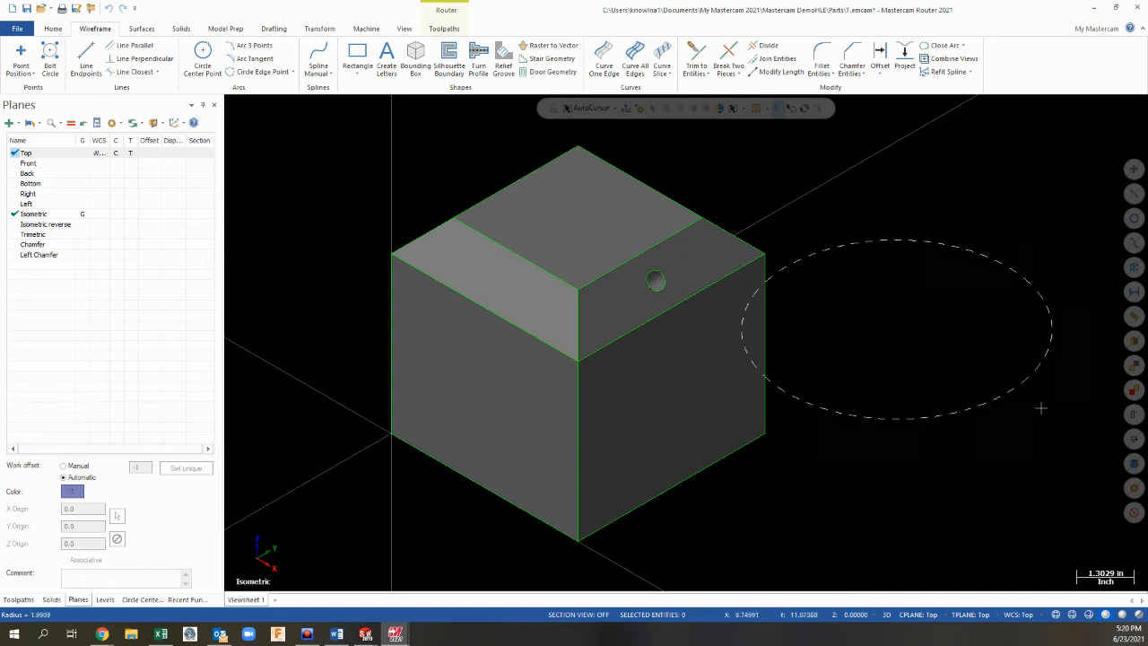
mouse_move(951, 341)
middle_mouse_down()
mouse_move(935, 294)
mouse_move(949, 356)
middle_mouse_up()
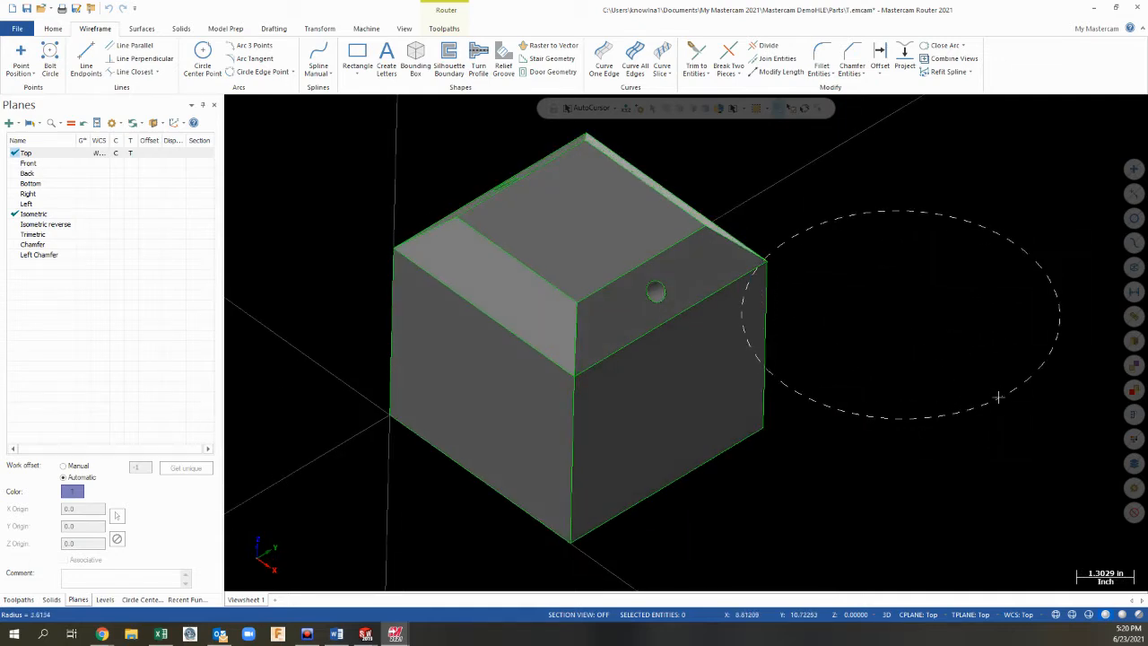
left_click(27, 154)
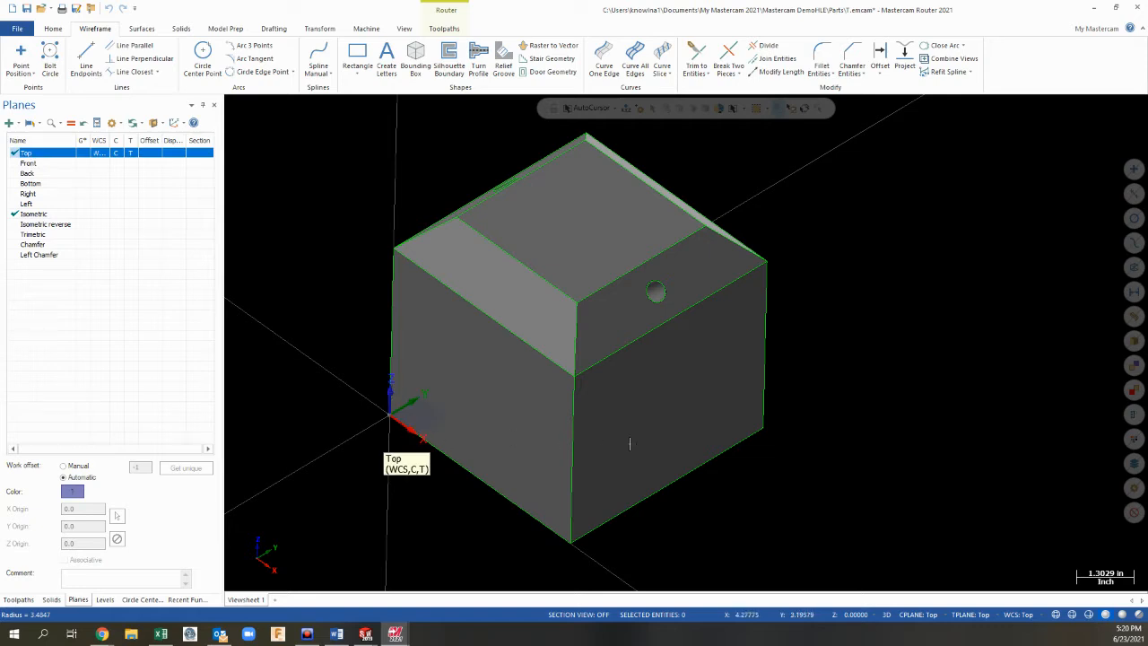
mouse_move(554, 443)
middle_mouse_down()
mouse_move(590, 364)
mouse_move(556, 447)
middle_mouse_up()
key("Escape")
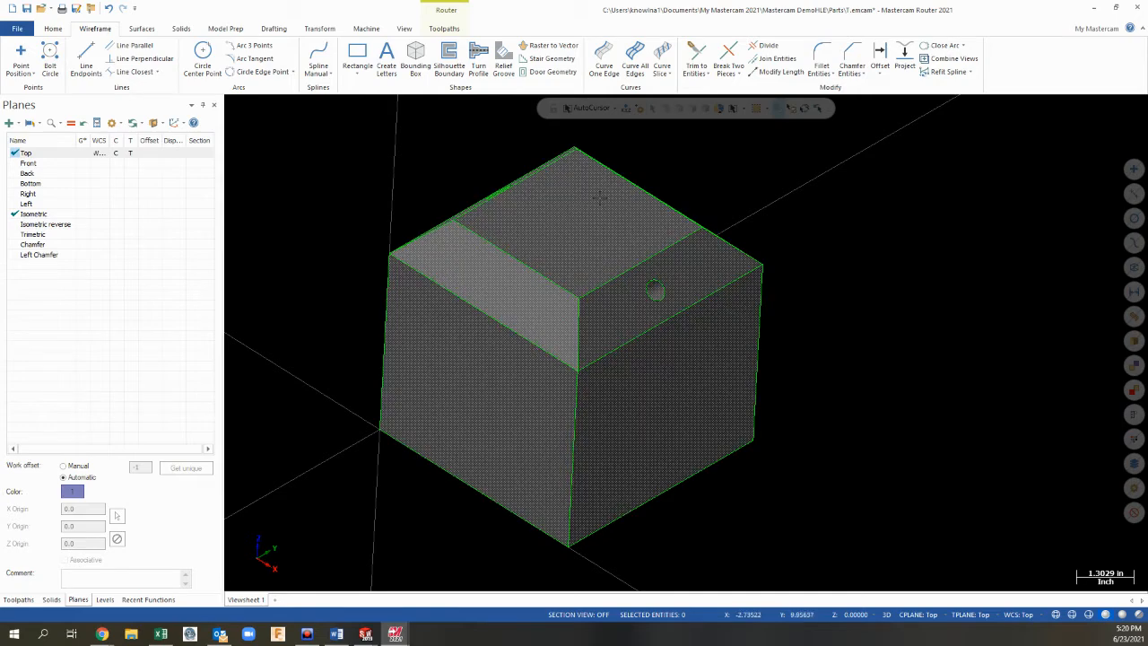
Step: Create a plane from the cube's top solid face, using the first suggested orientation, and name it Top Of Part
left_click(10, 122)
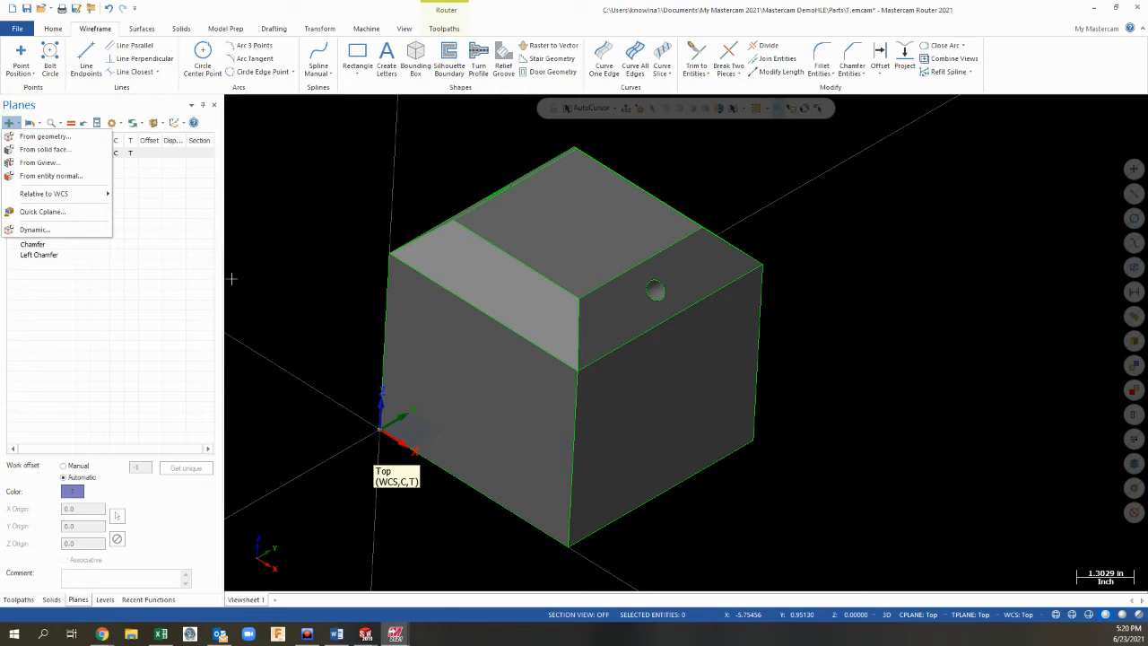
left_click(50, 149)
left_click(595, 215)
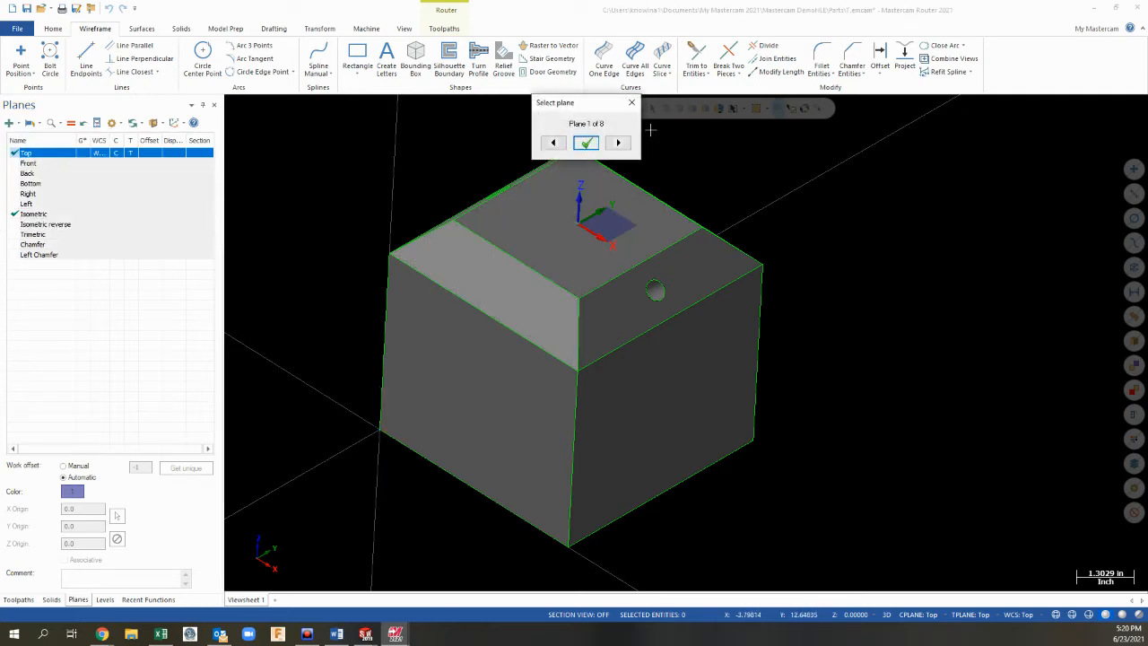
left_click(586, 143)
double_click(57, 182)
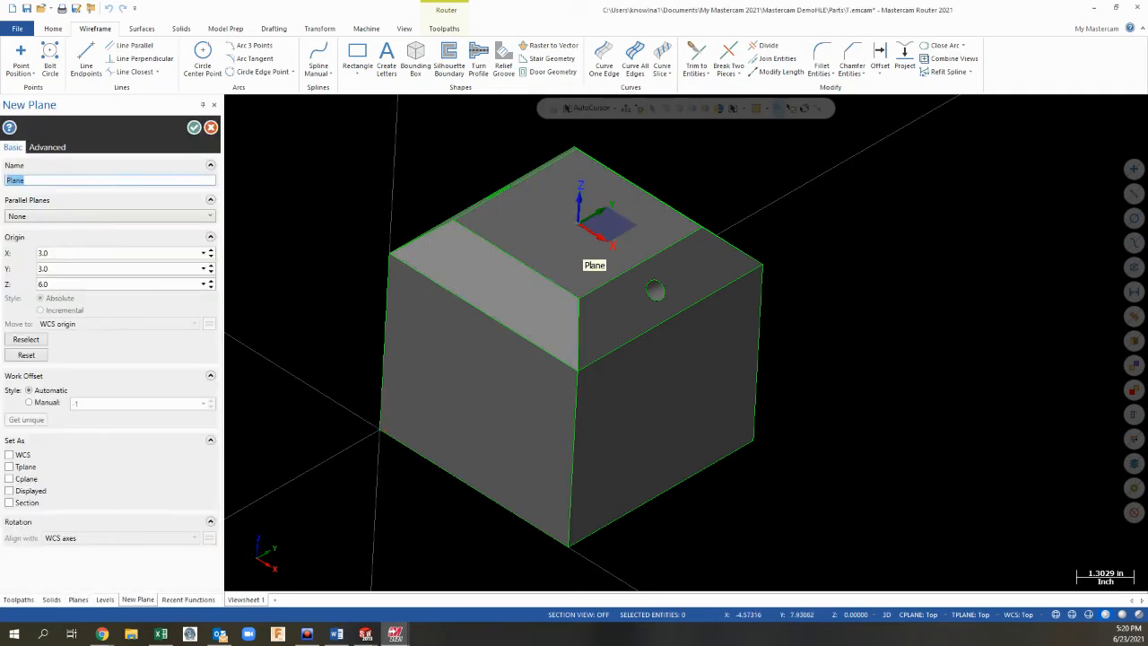
type("Top Of Part")
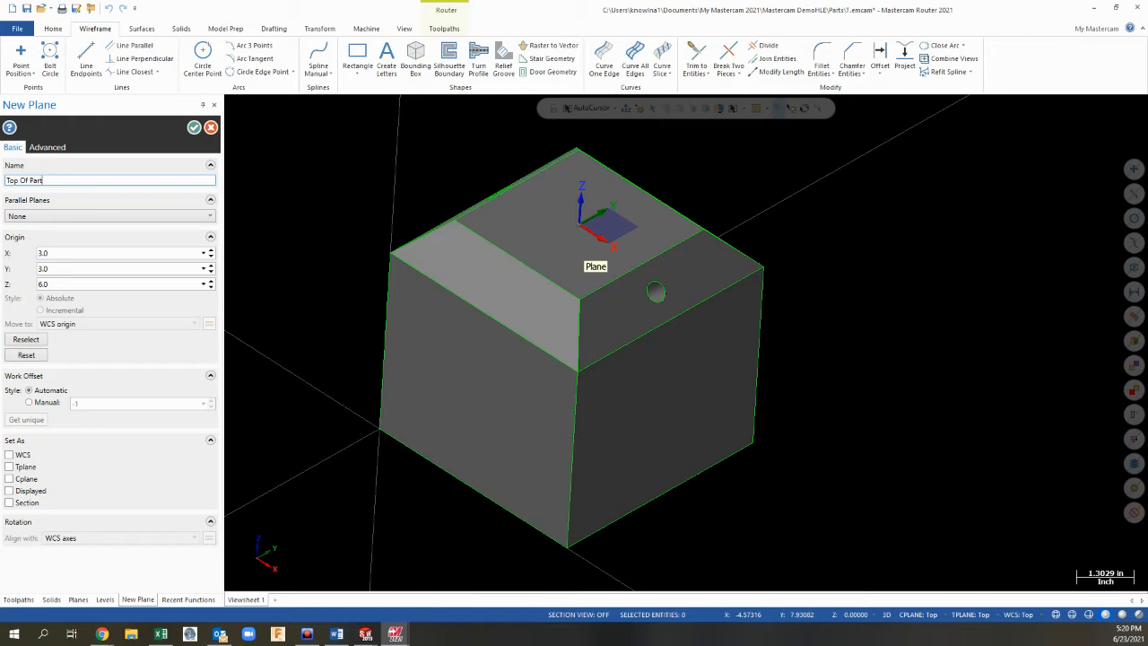
left_click(193, 128)
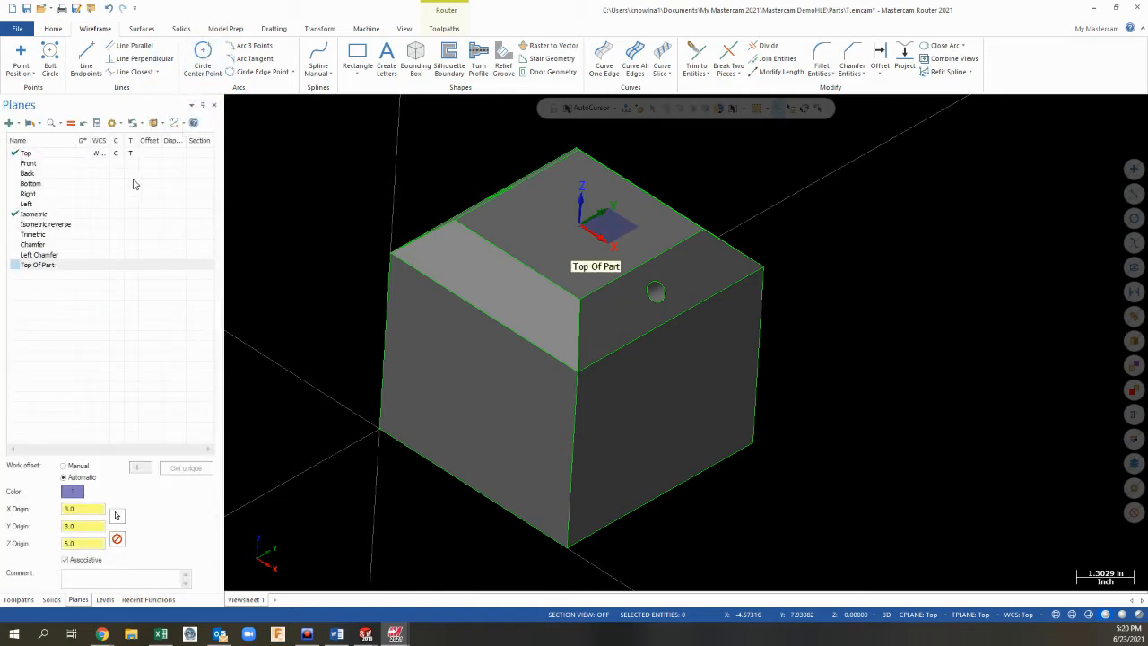
Step: Make Top Of Part the construction and tool plane and draw a 1.5-inch diameter circle centred on its origin
left_click(40, 266)
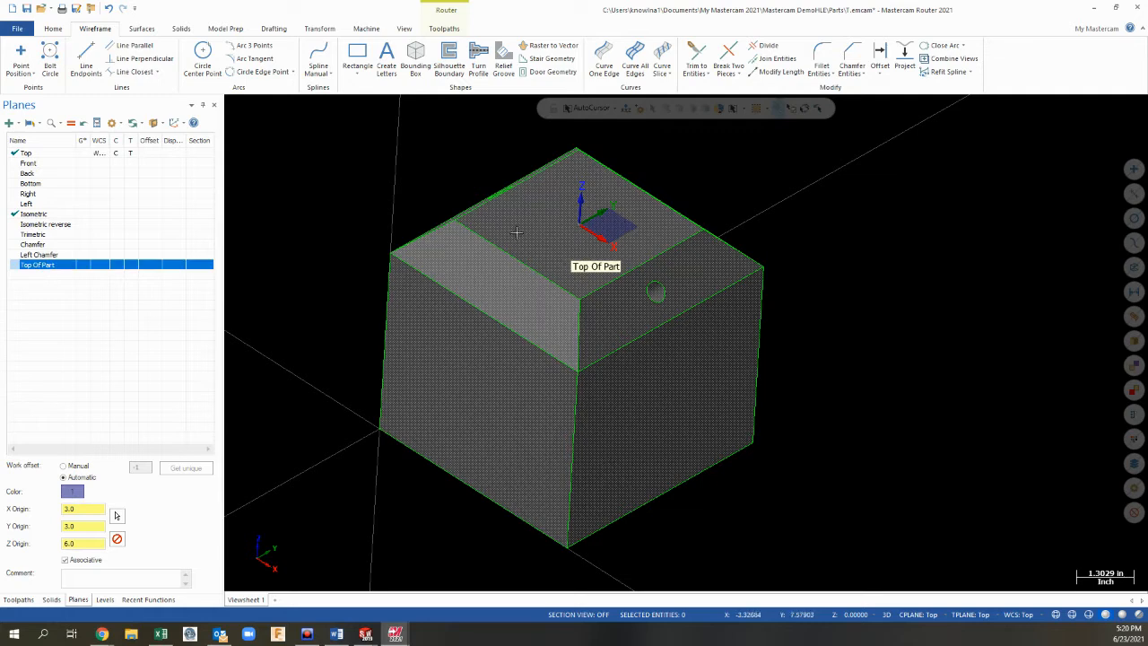
left_click(119, 266)
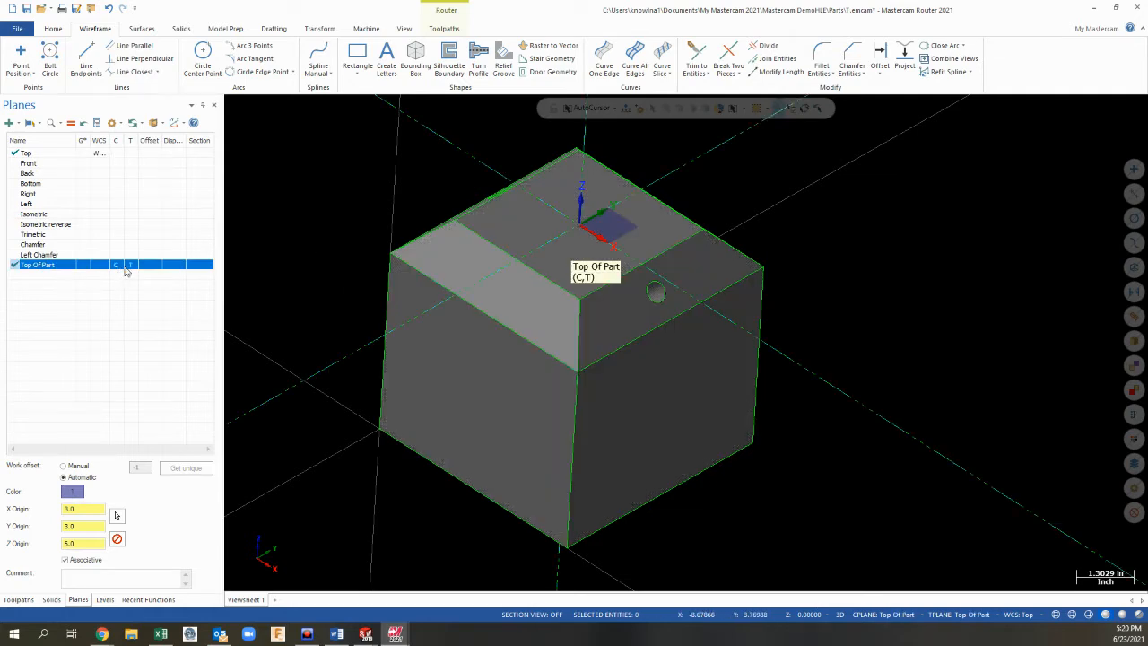
left_click(210, 56)
left_click(581, 224)
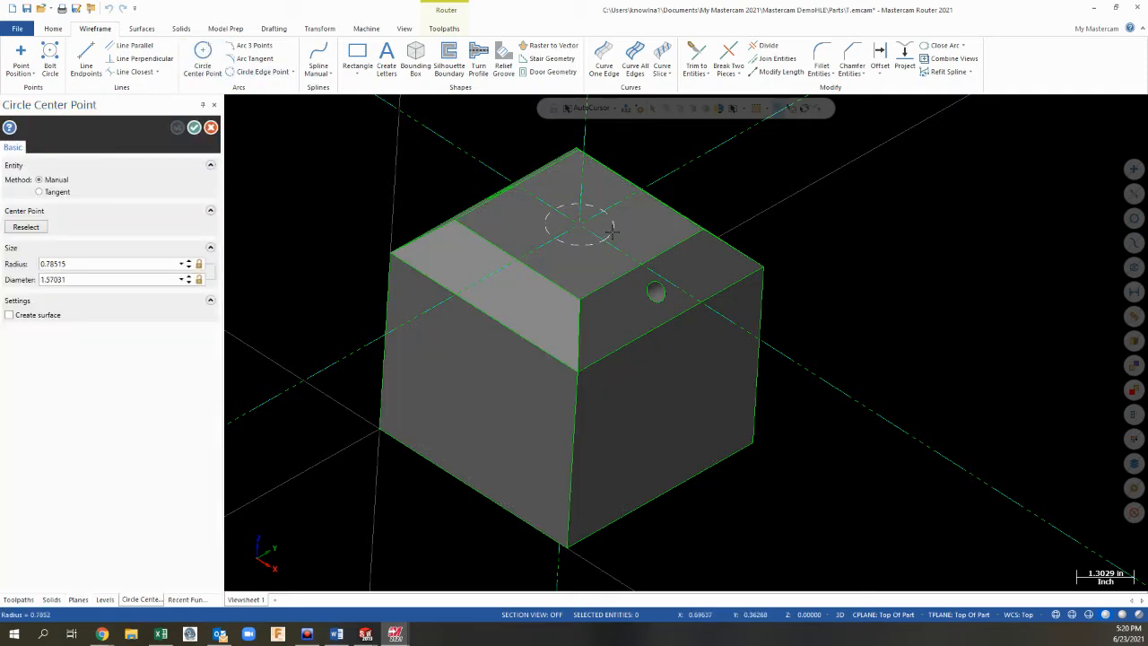
left_click(611, 231)
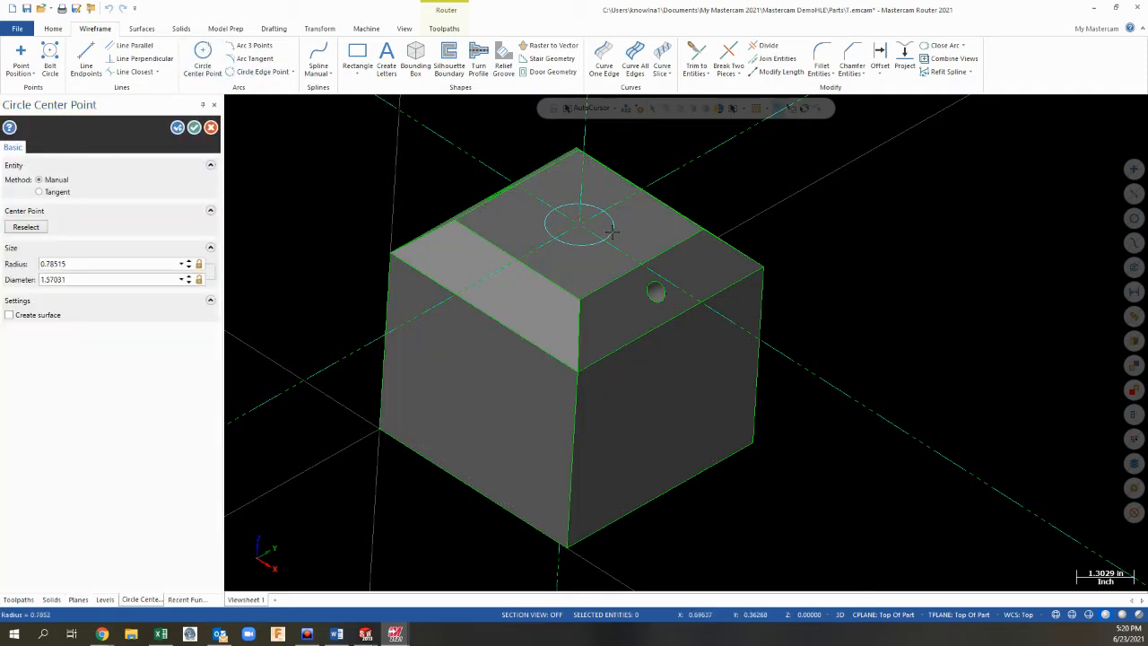
double_click(79, 284)
type("1.5")
key("Return")
left_click(194, 127)
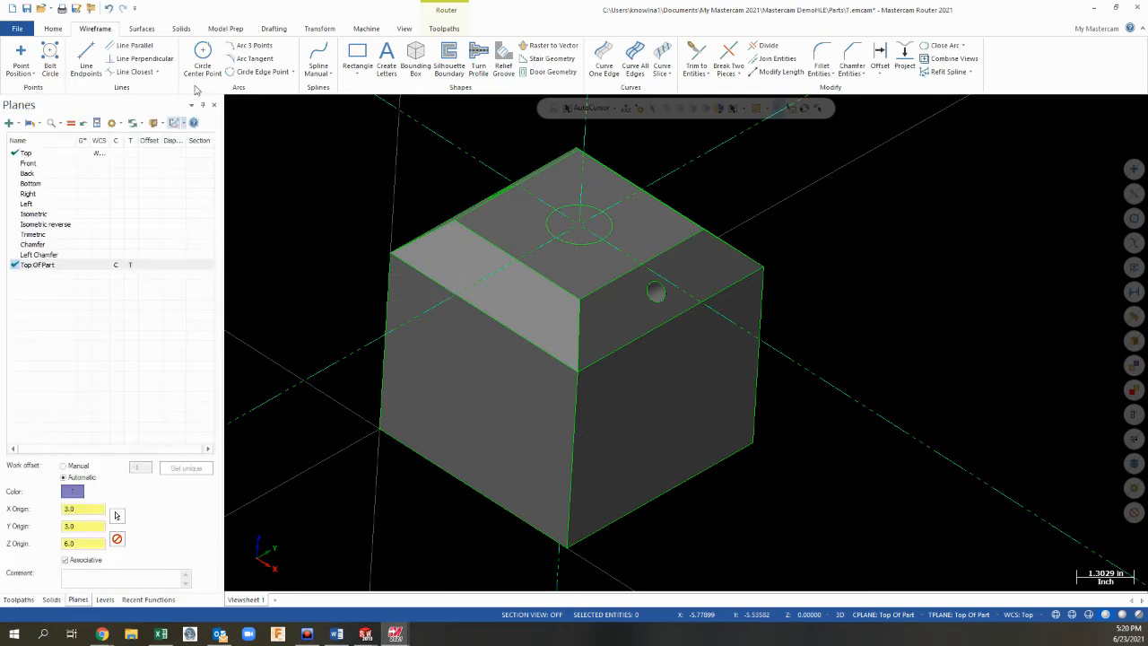
Step: Extrude the new circle 1.0 inch upward from the cube's top face as a separate body
left_click(181, 28)
left_click(114, 55)
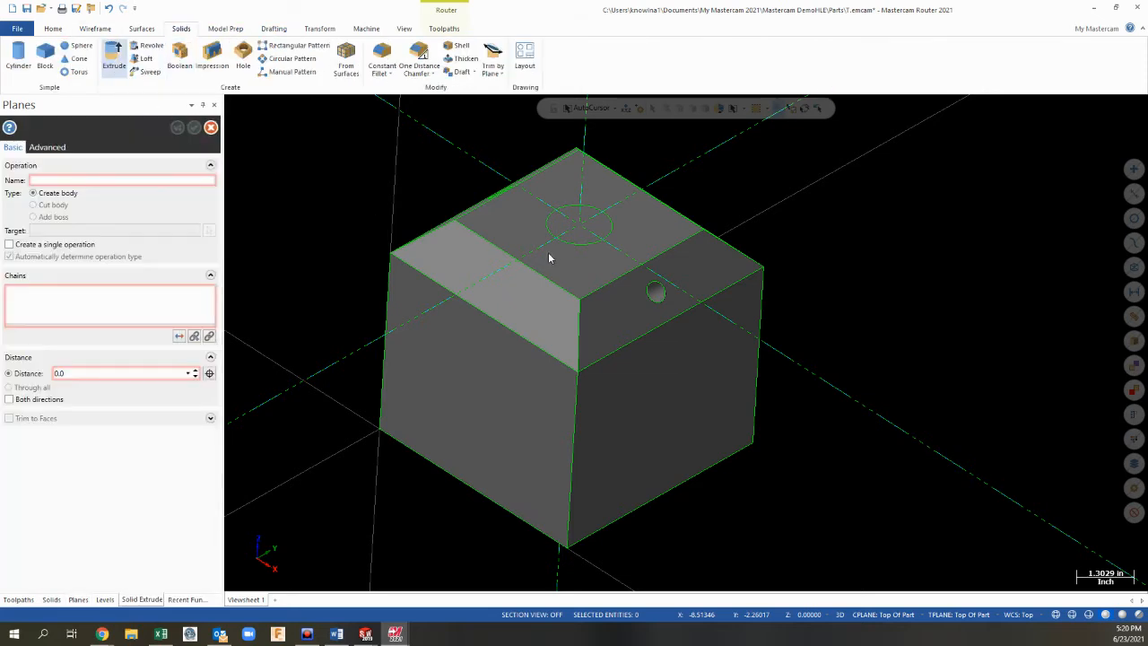
left_click(578, 243)
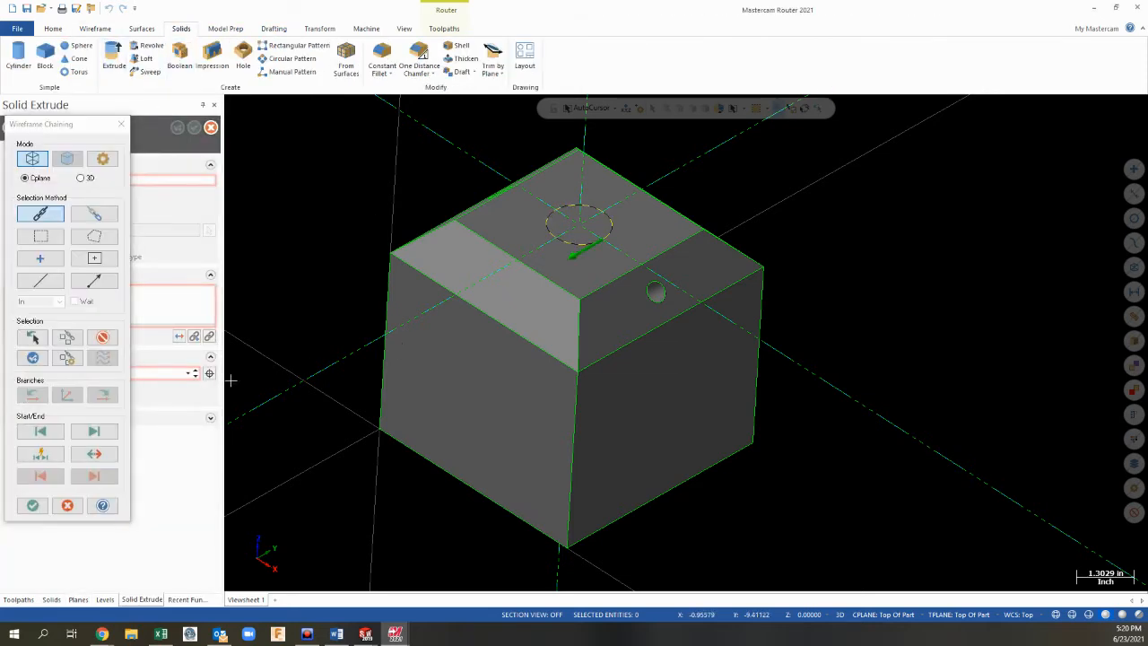
left_click(32, 505)
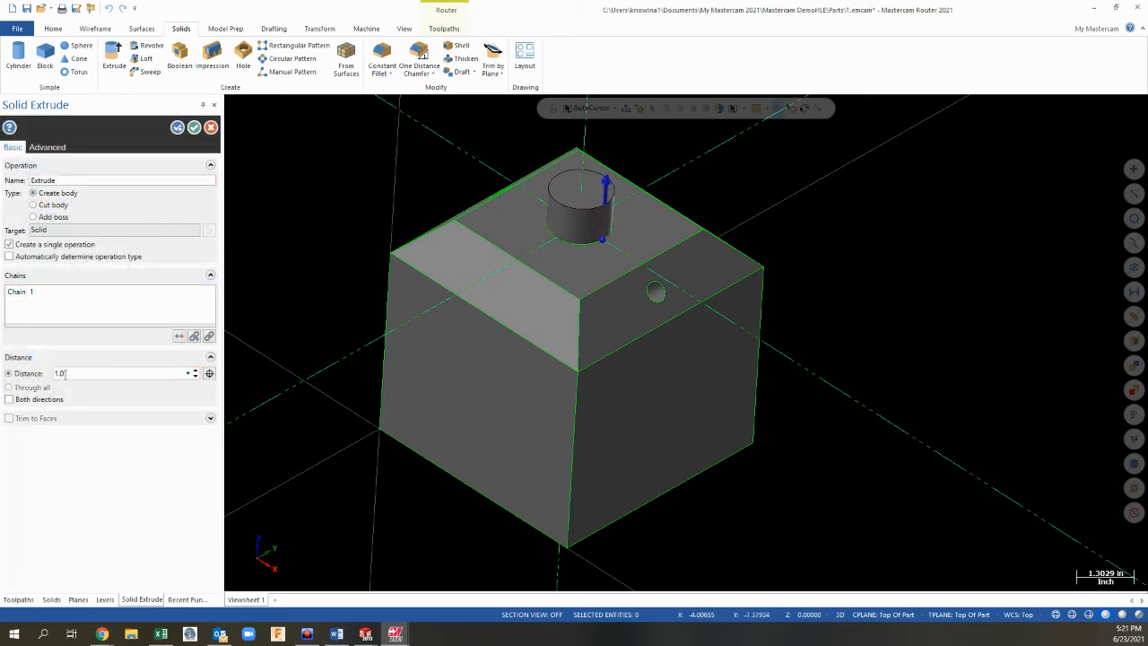
left_click(194, 128)
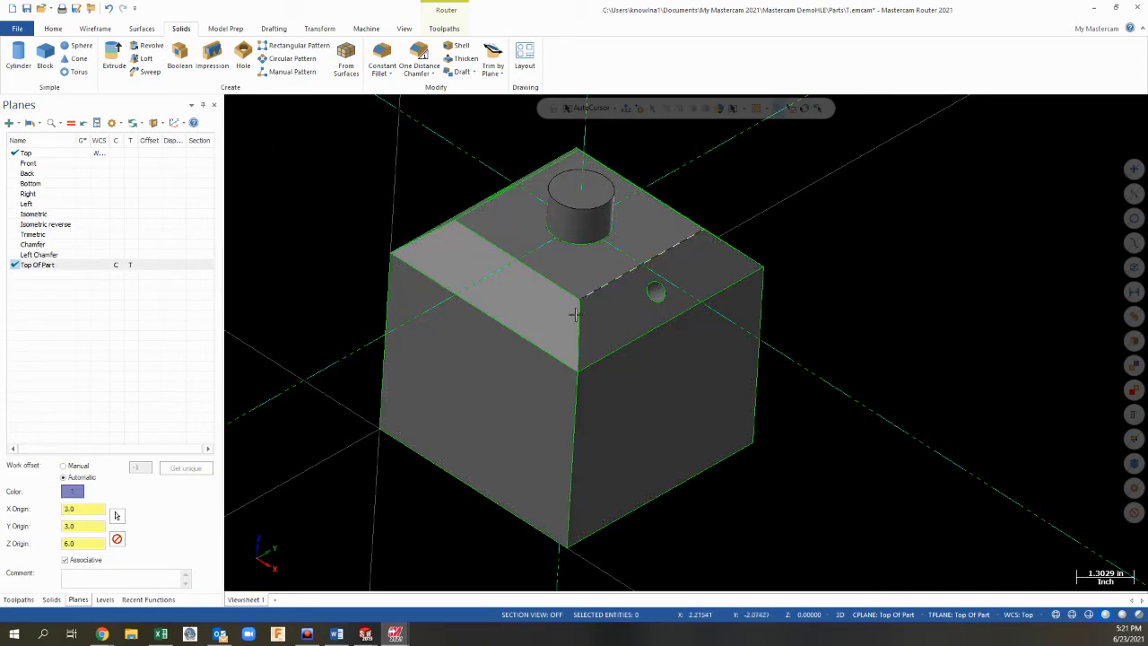
Step: Create curves on all edges of the cylinder's top face and of the bottom face inside the chamfer hole
scroll(667, 377, "up", 2)
scroll(665, 377, "down", 2)
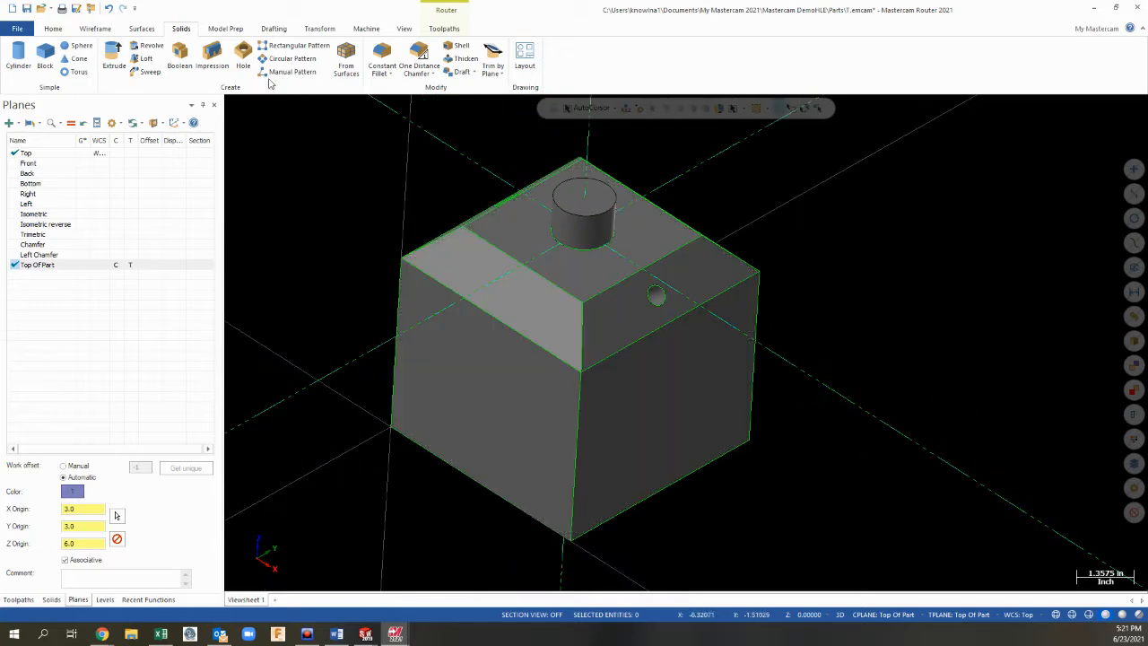
left_click(90, 29)
left_click(635, 59)
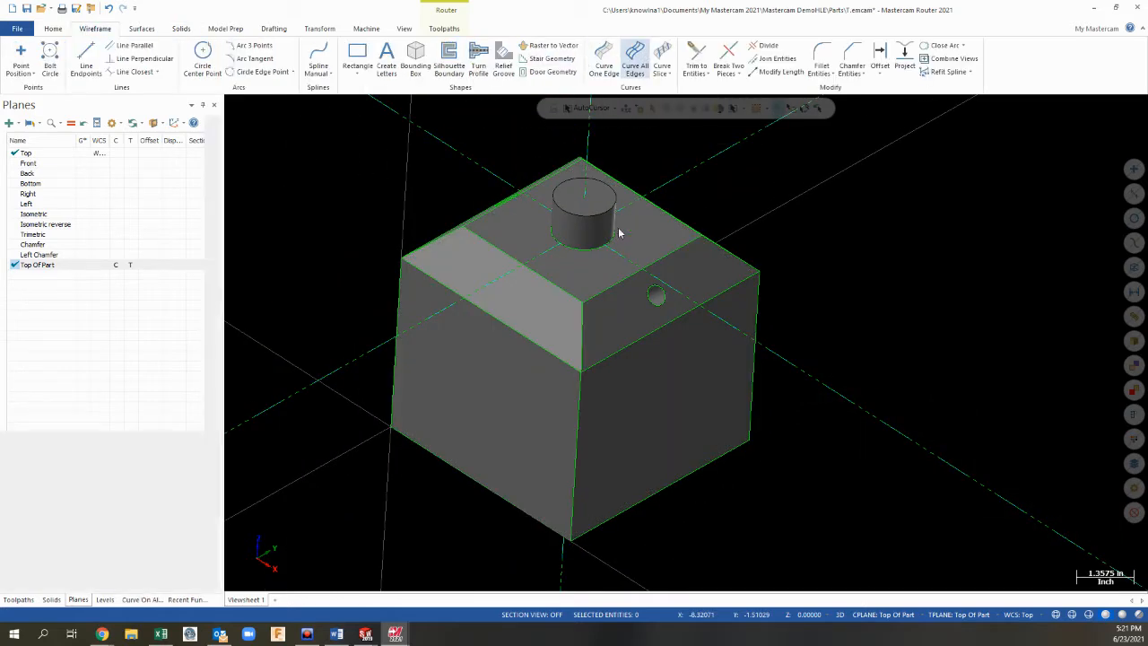
scroll(644, 348, "up", 3)
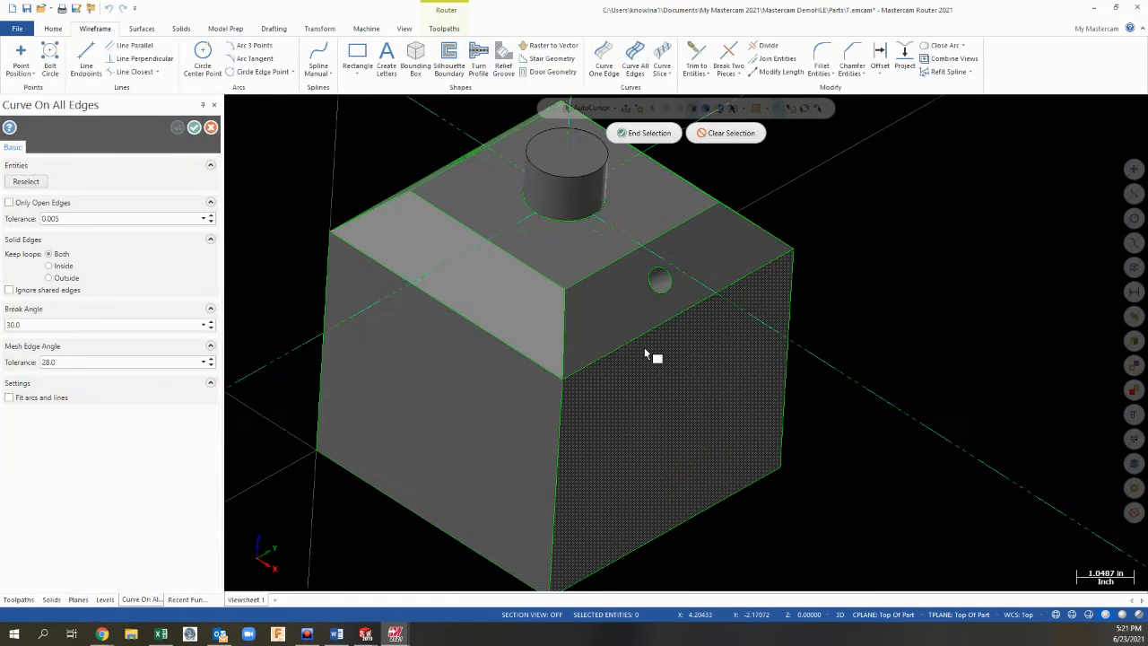
left_click(562, 156)
scroll(663, 279, "up", 5)
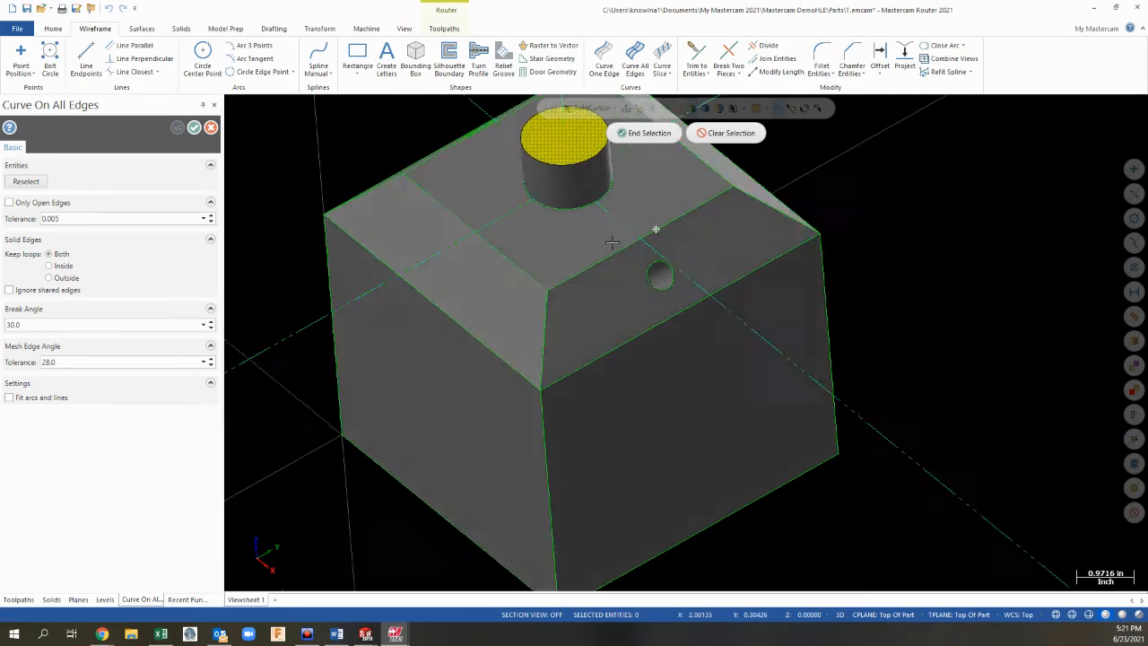
left_click(658, 275)
scroll(666, 277, "down", 3)
mouse_move(514, 264)
middle_mouse_down()
mouse_move(656, 336)
mouse_move(752, 403)
mouse_move(633, 403)
middle_mouse_up()
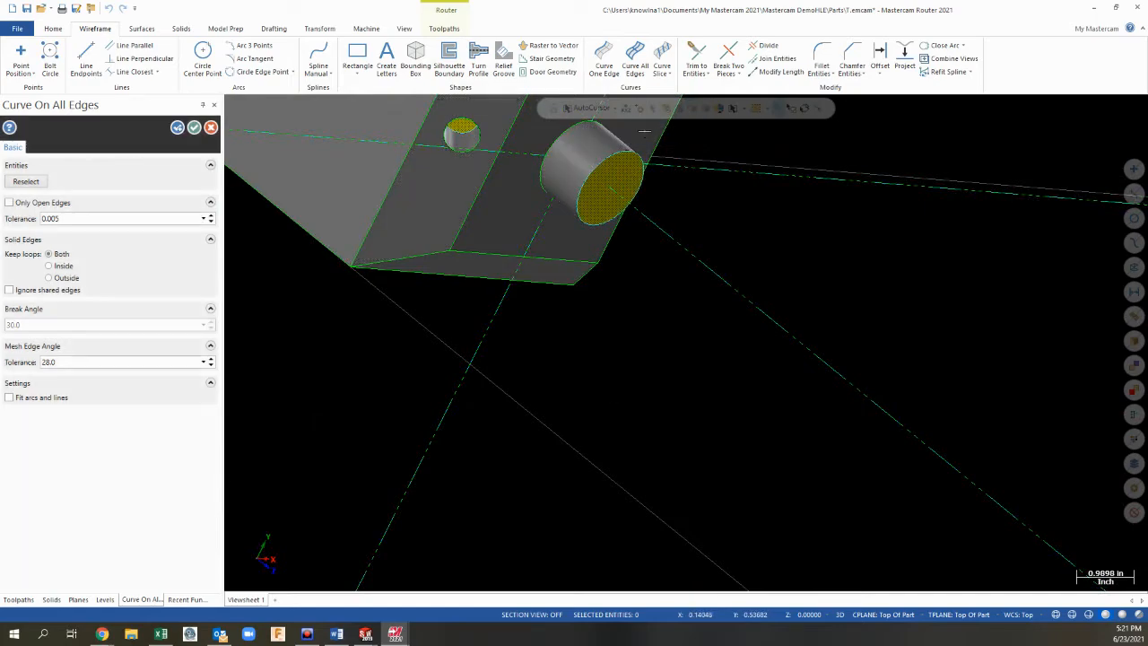
left_click(193, 127)
middle_click_drag(685, 341, 599, 234)
scroll(738, 369, "up", 3)
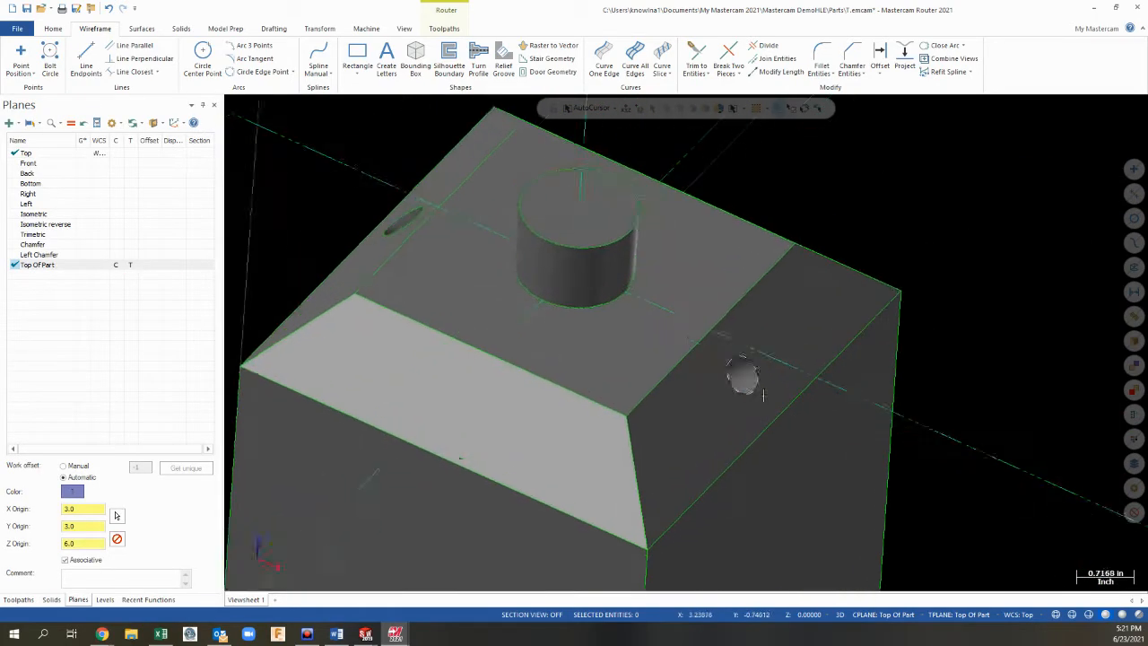
scroll(661, 306, "down", 6)
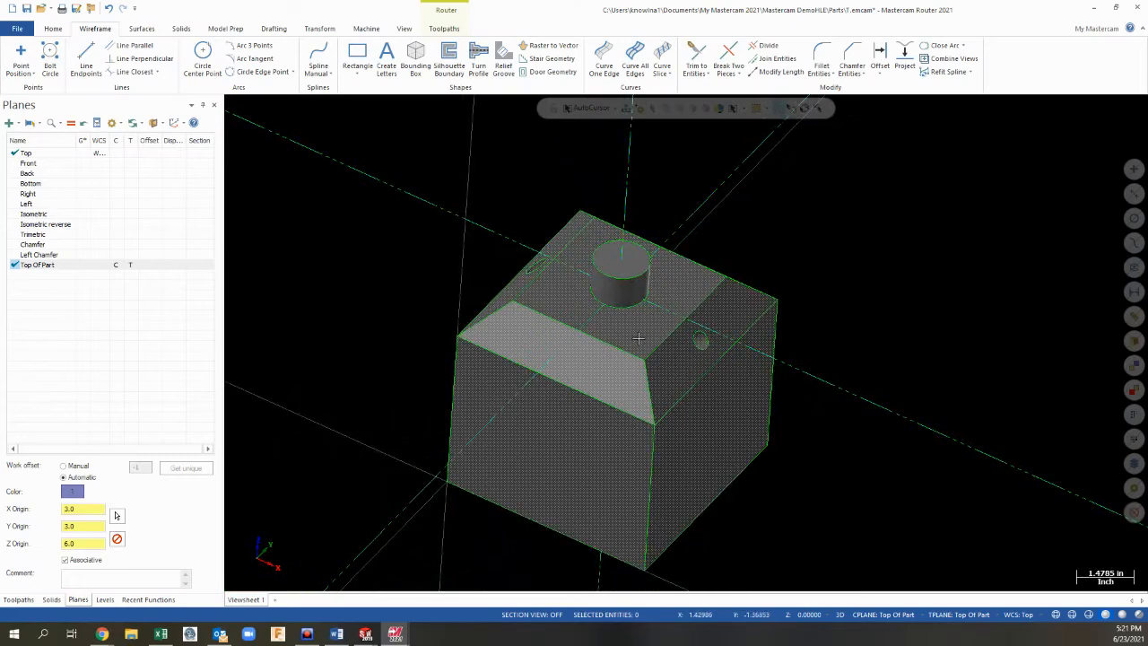
Step: Add a router Contour toolpath in Toolpath Group-1 and chain the circle at the bottom of the chamfer hole
left_click(18, 602)
left_click(77, 603)
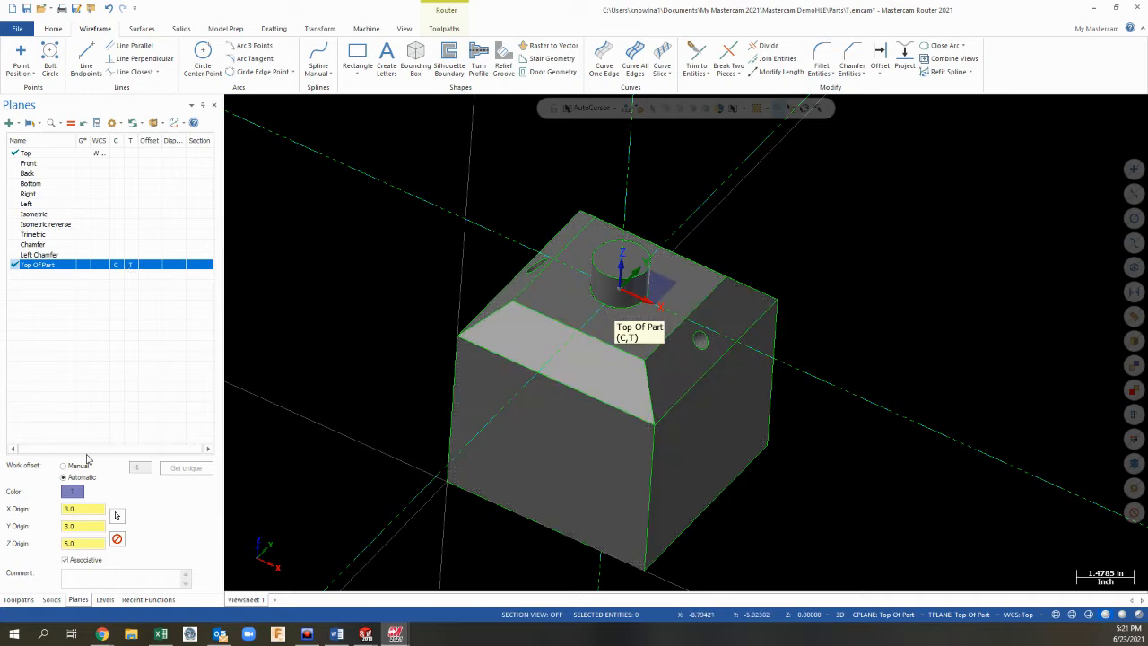
left_click(18, 600)
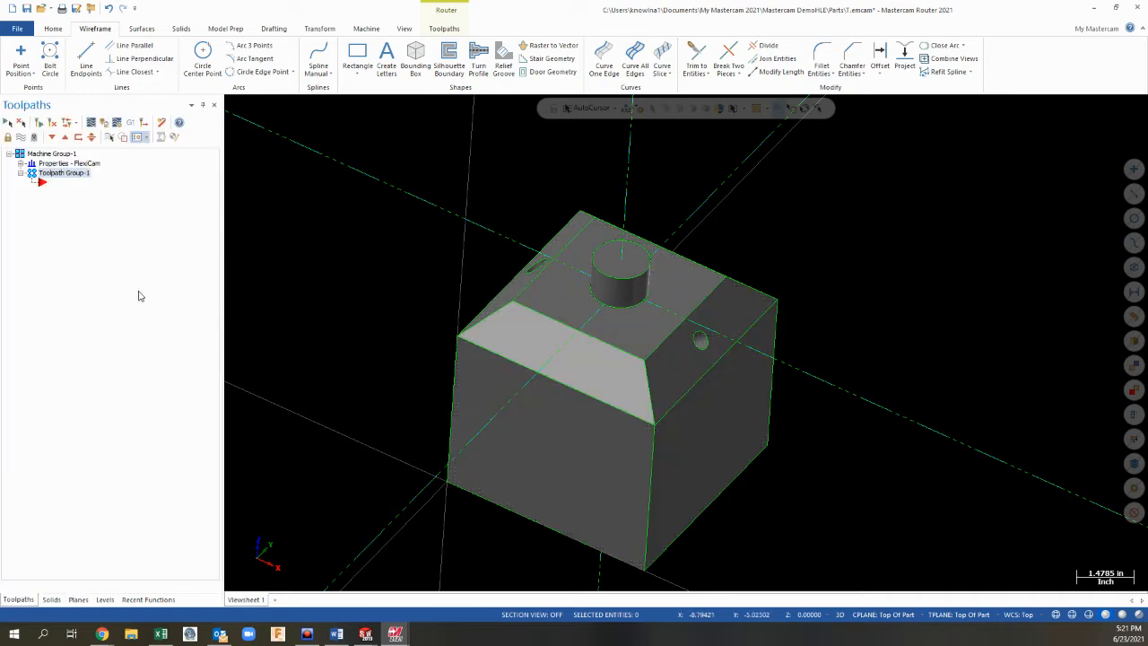
right_click(61, 185)
mouse_move(108, 233)
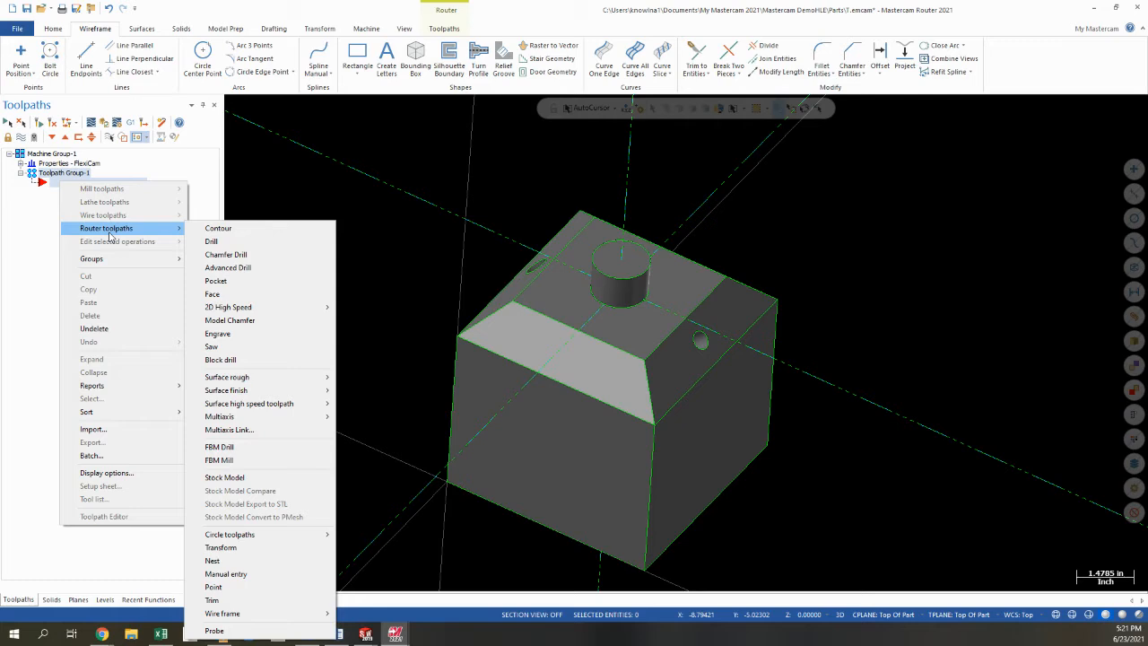
left_click(218, 228)
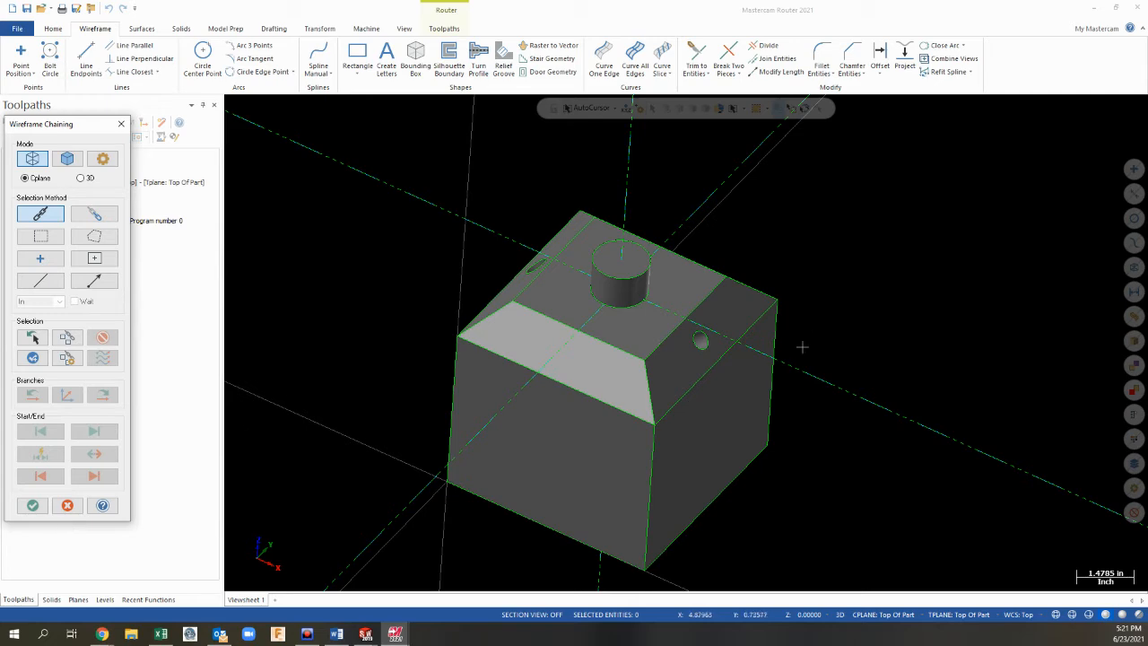
middle_click_drag(802, 346, 725, 354)
scroll(674, 343, "up", 5)
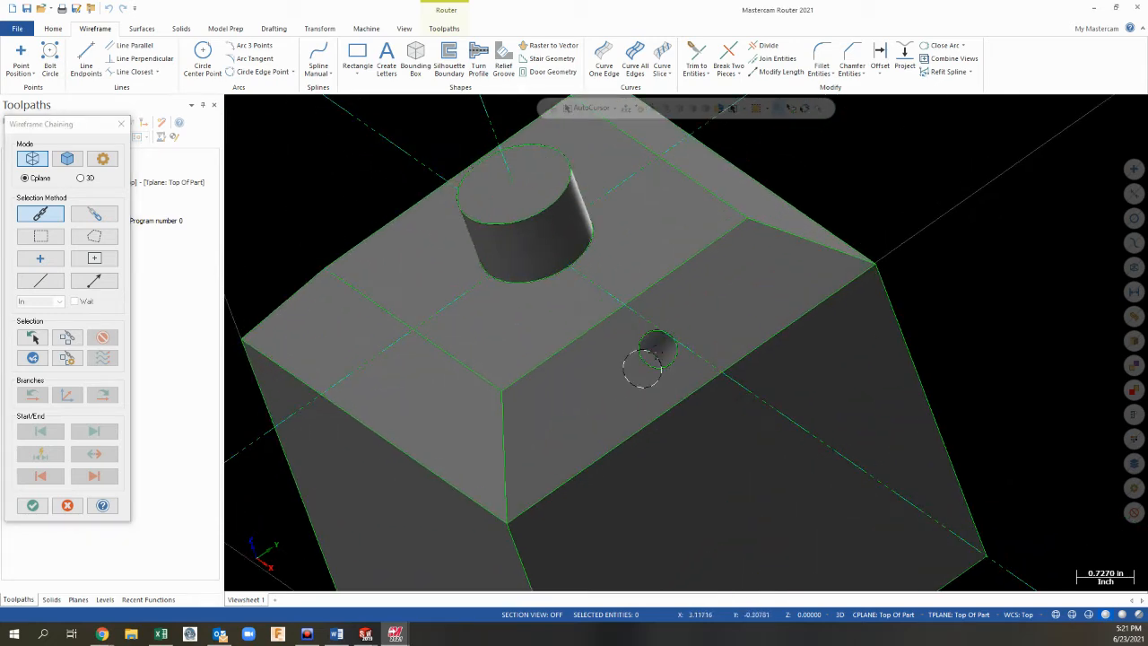
left_click(661, 364)
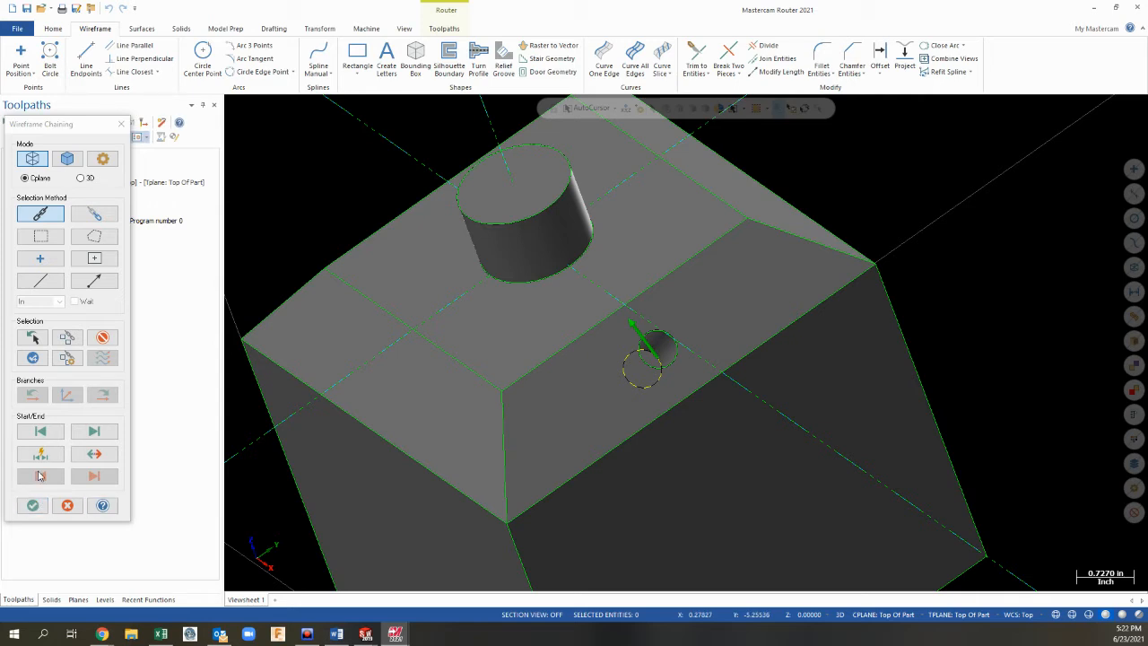
left_click(32, 505)
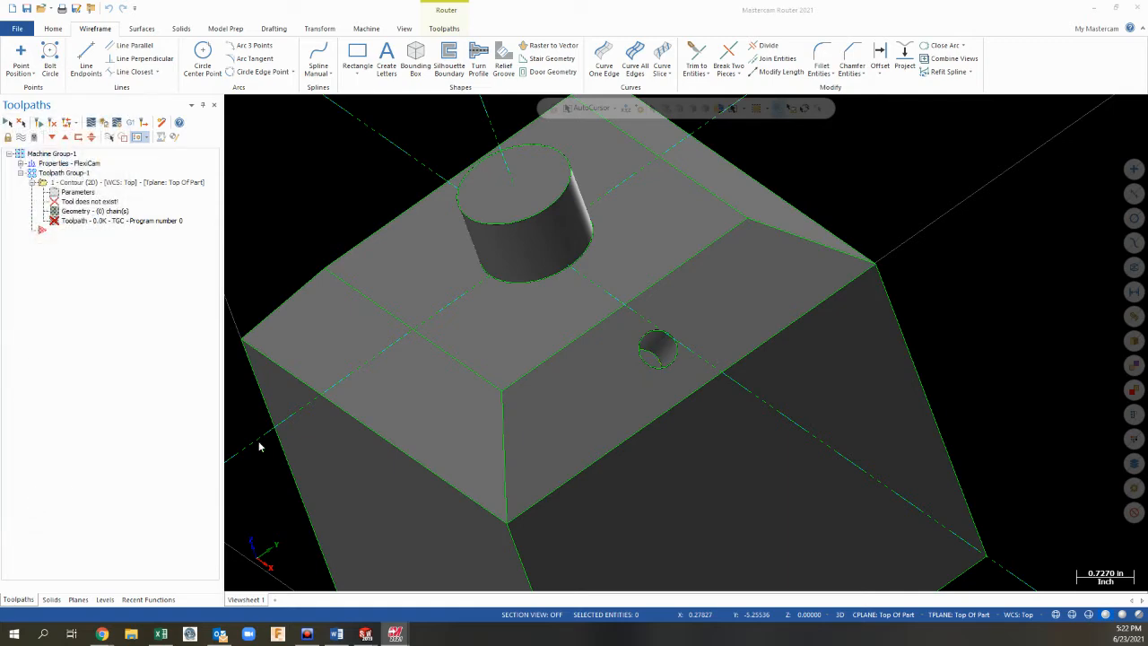
Step: Create a 0.25-inch flat endmill as the contour toolpath's tool
left_click(42, 181)
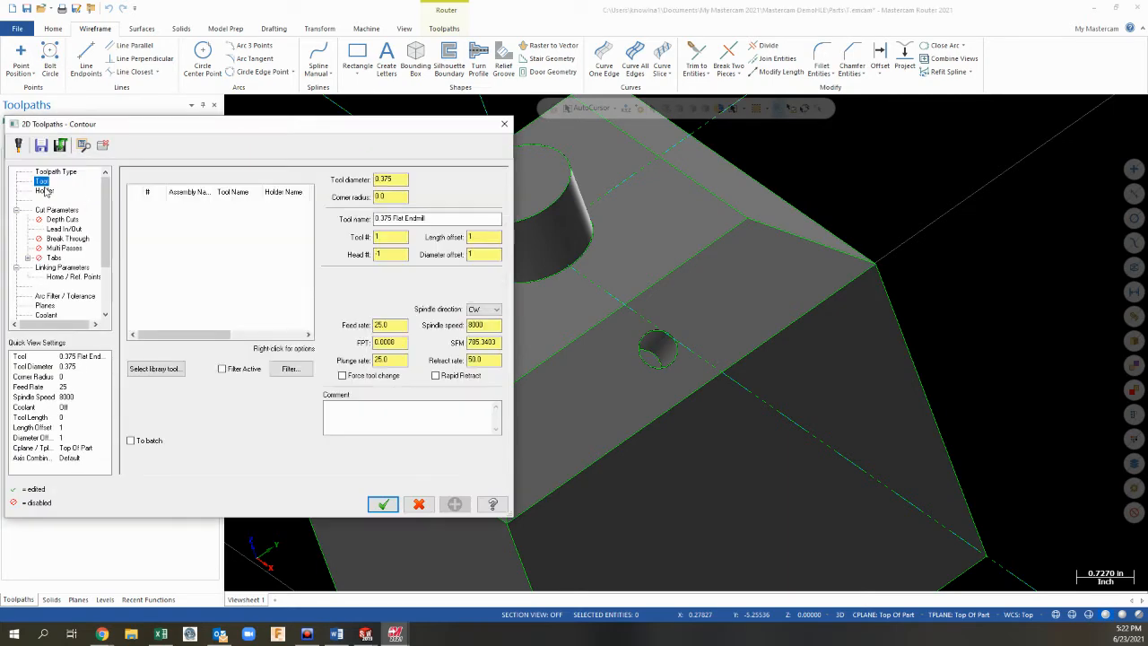
right_click(218, 271)
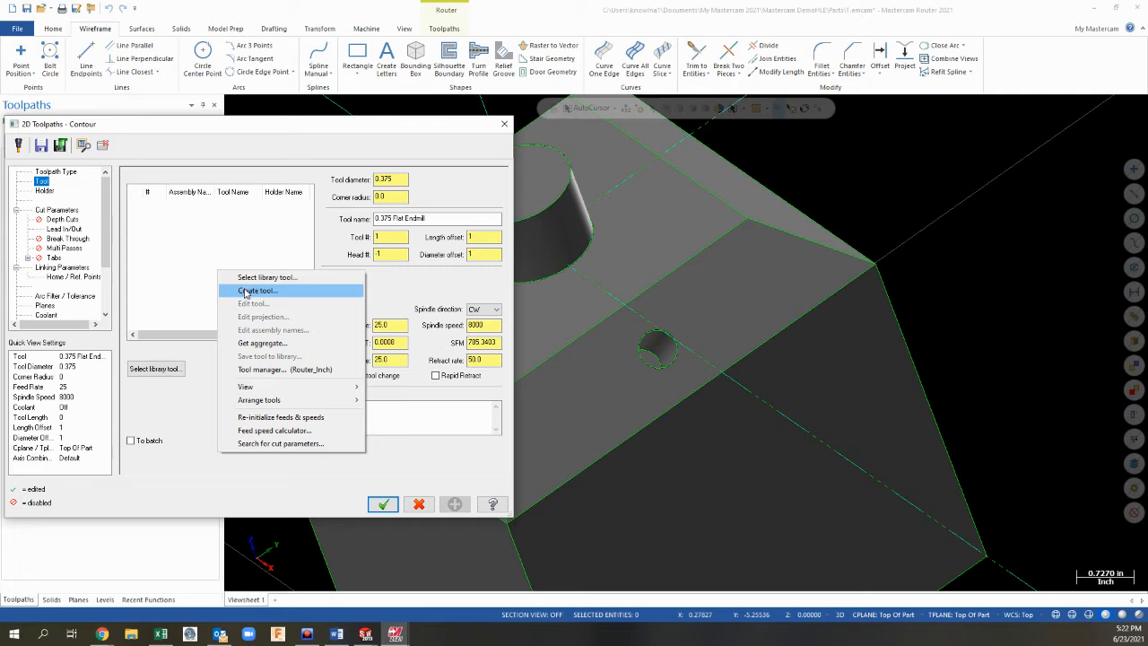
left_click(245, 291)
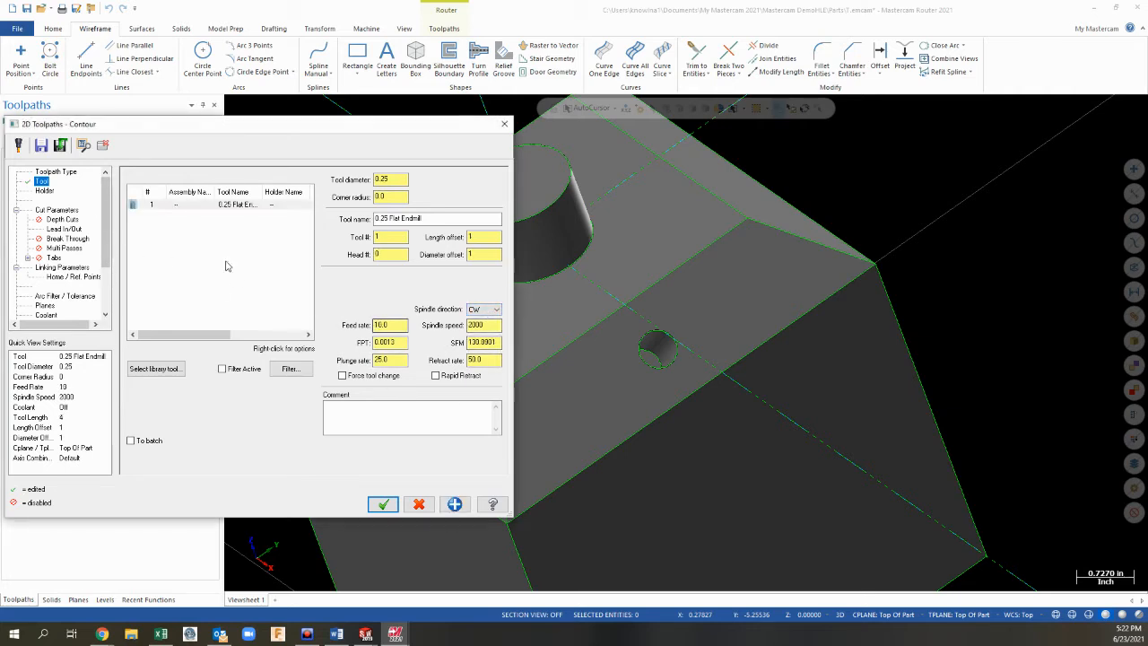
Step: Set the contour type to 2D and check the depth cut settings
left_click(56, 210)
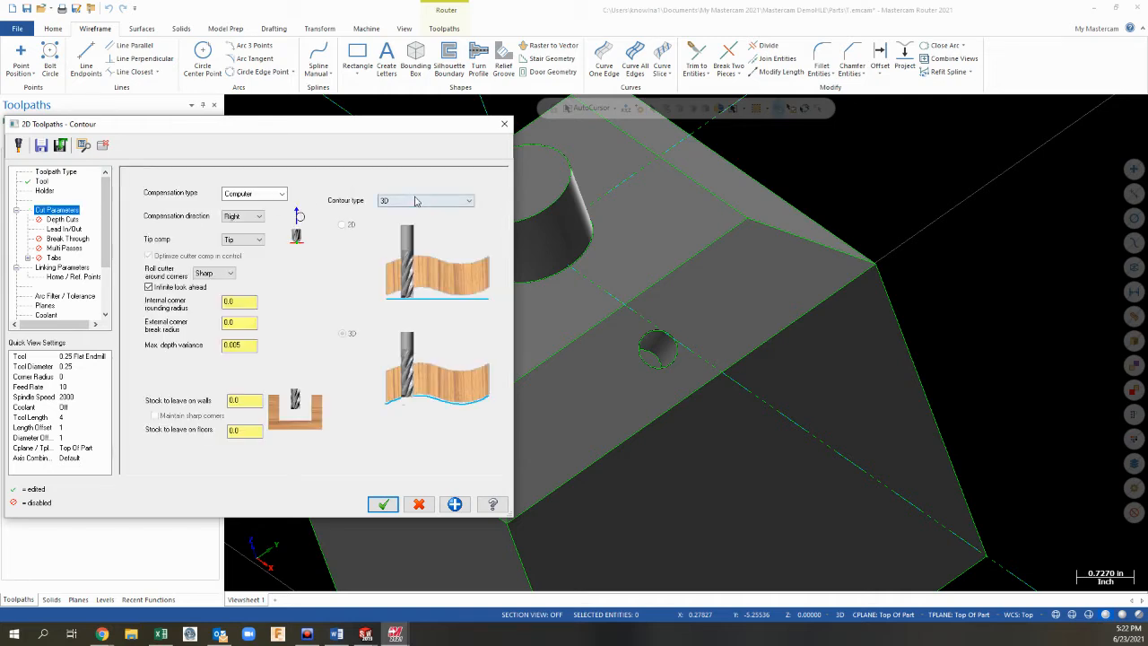
left_click(415, 201)
left_click(414, 212)
left_click(402, 201)
left_click(400, 212)
left_click(56, 220)
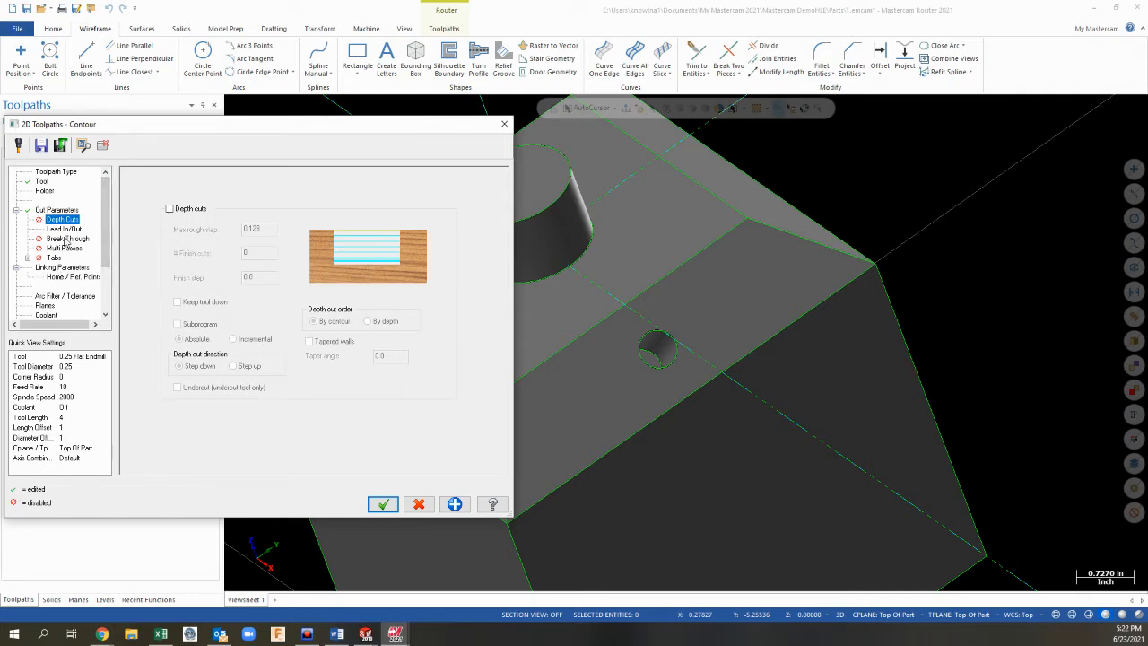
Step: Pick the hole's bottom for a depth of -1.207107 and its opening's centre for a top of stock of -0.5, and generate the toolpath
left_click(63, 268)
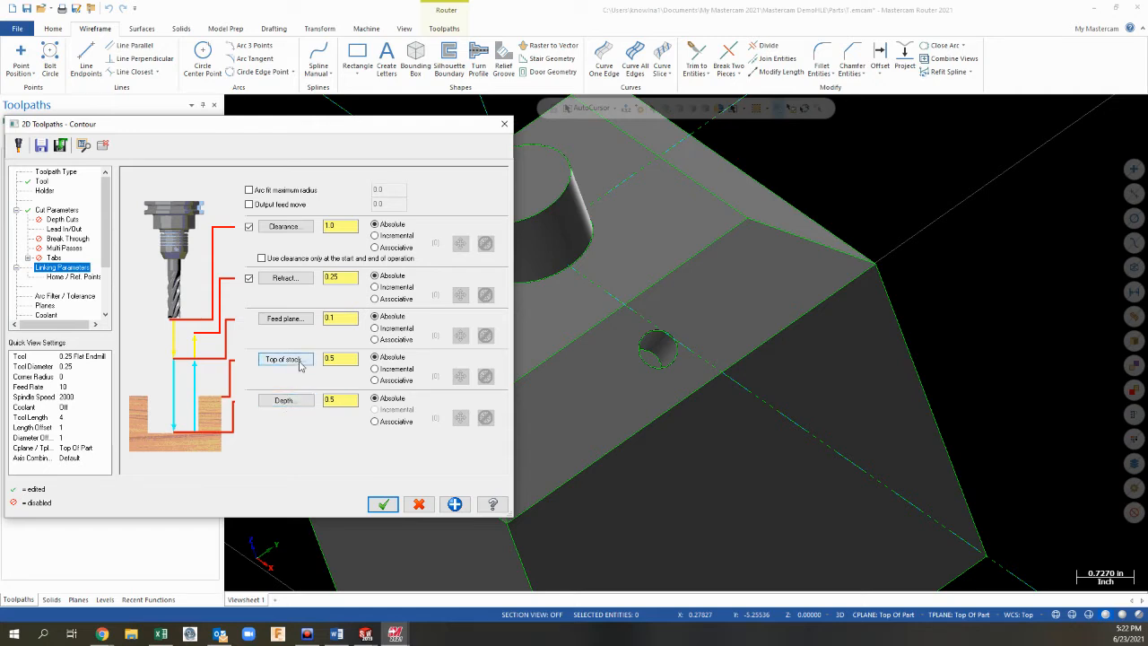
left_click(350, 321)
left_click(291, 405)
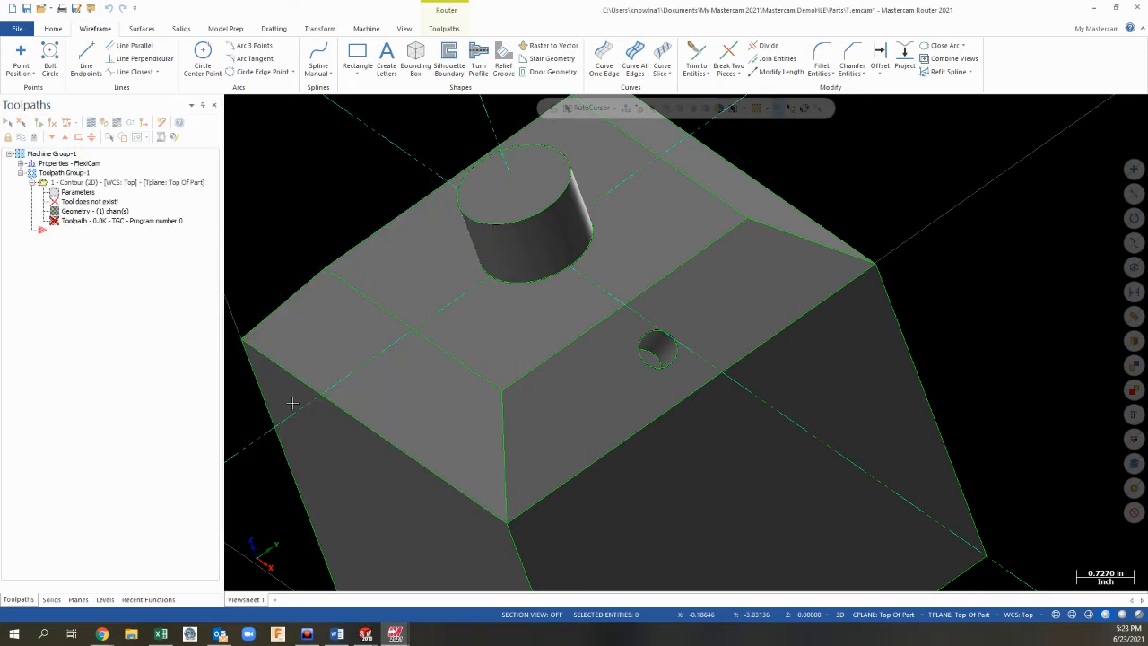
left_click(654, 361)
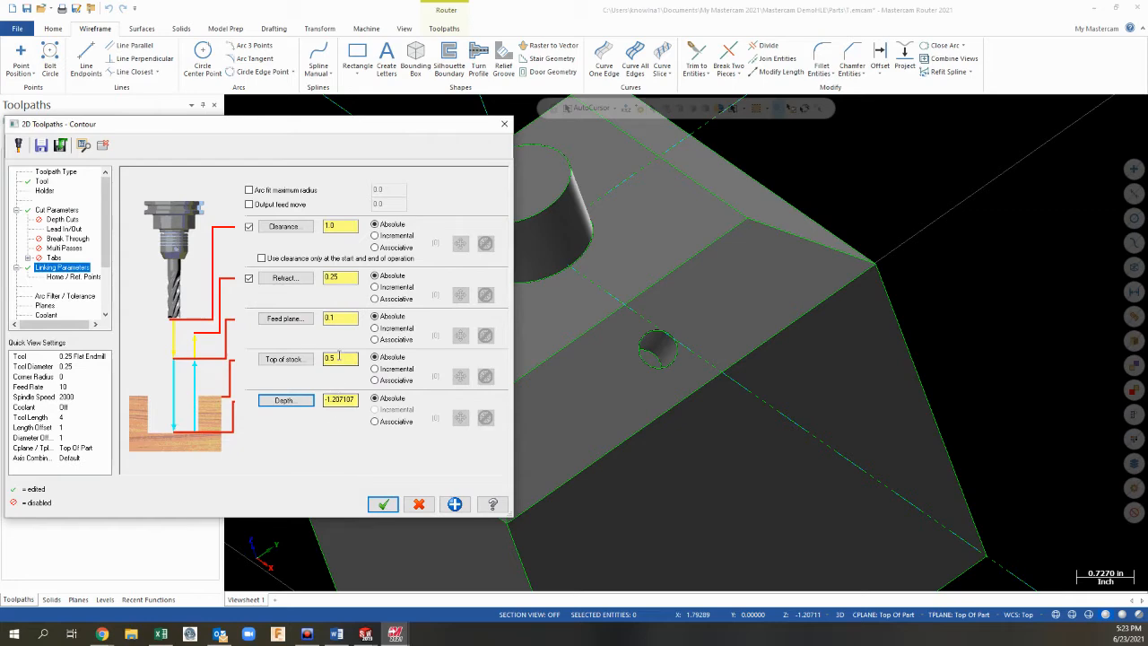
left_click(284, 360)
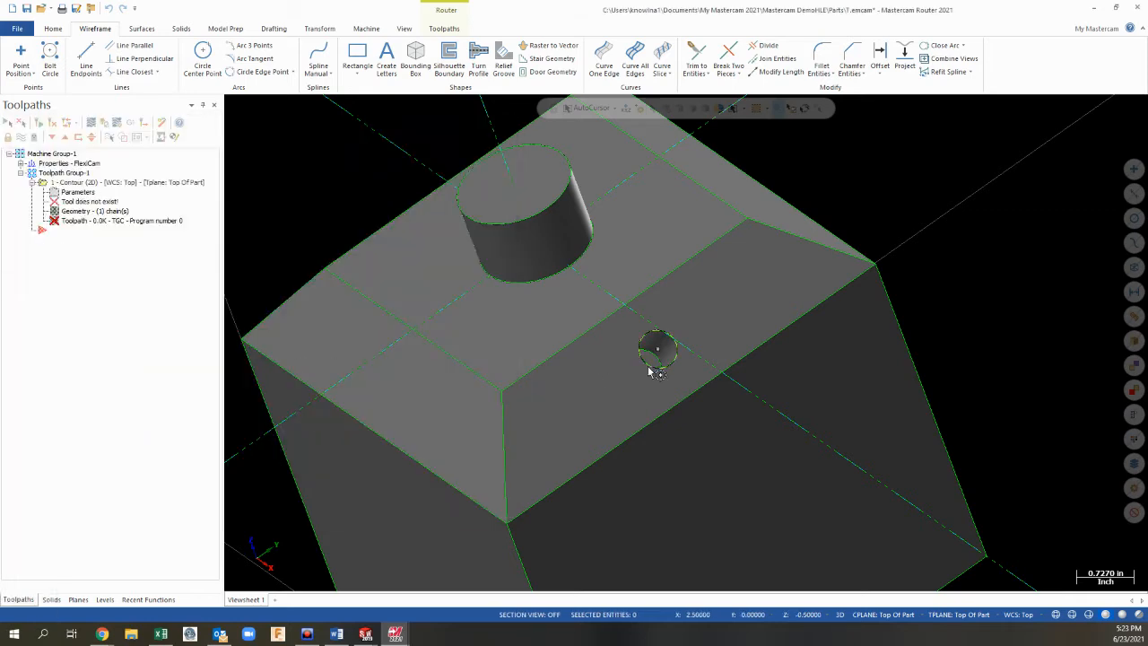
left_click(651, 370)
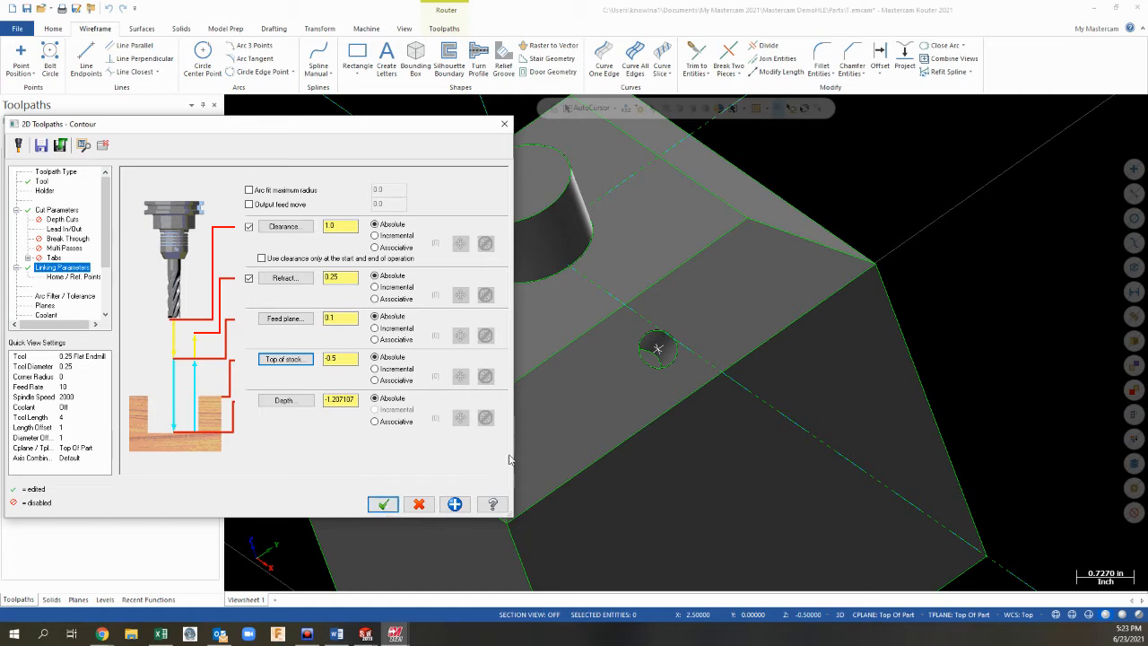
left_click(383, 505)
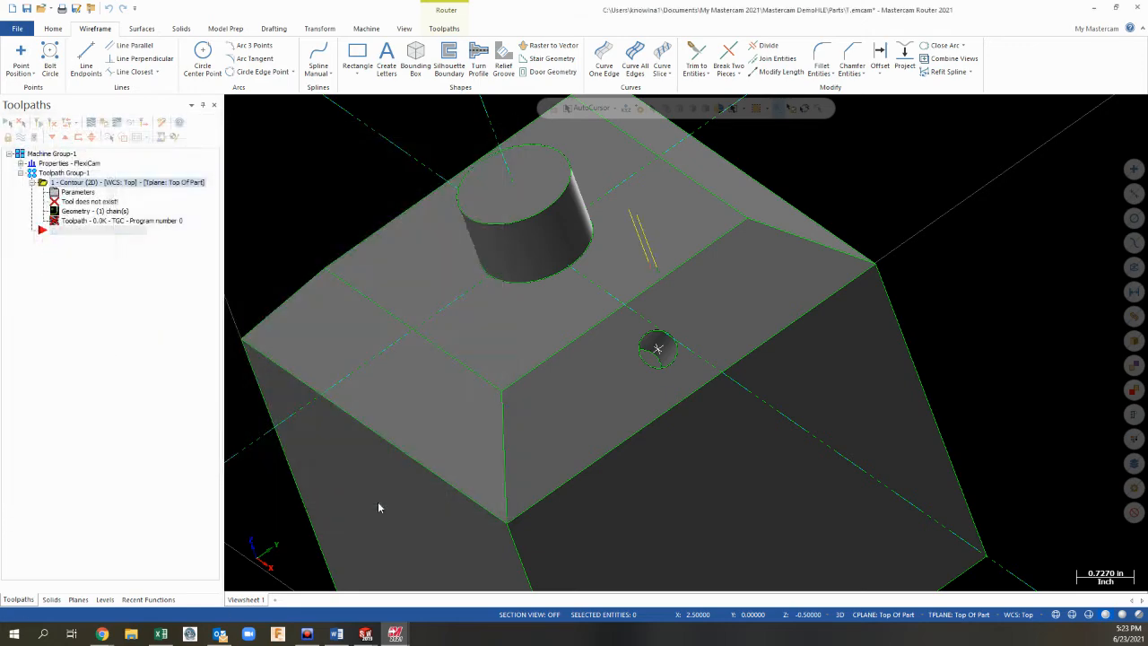
Step: Examine the contour toolpath's direction at the chamfer hole against the Top Of Part plane in the plane list
left_click(78, 600)
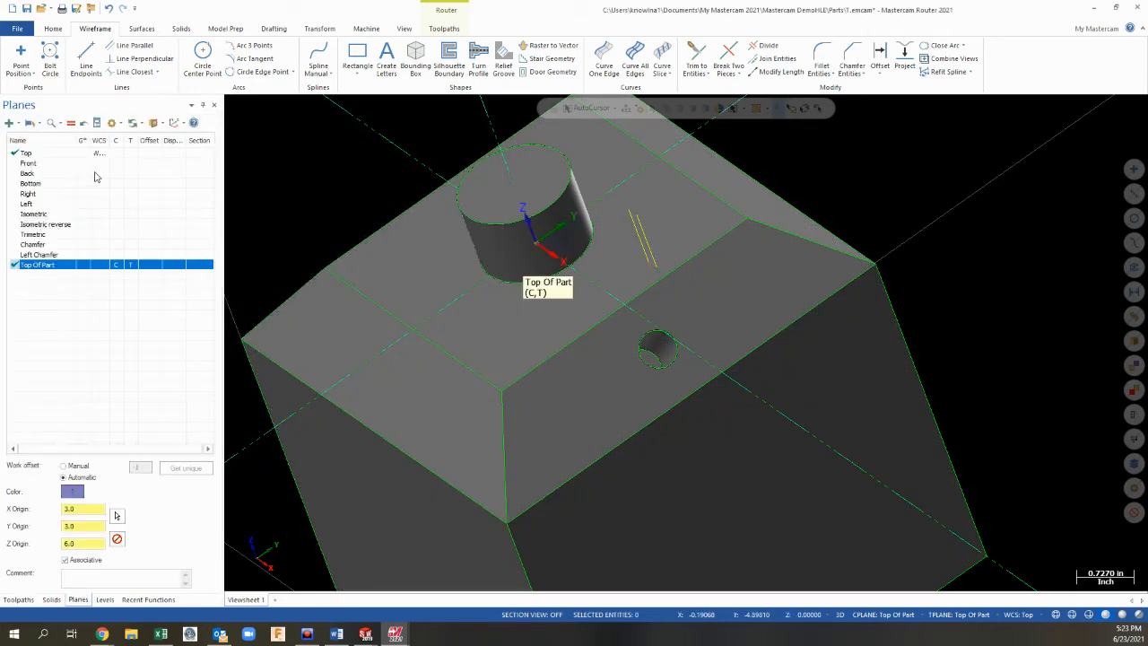
scroll(901, 287, "down", 7)
mouse_move(822, 344)
middle_mouse_down()
mouse_move(877, 308)
mouse_move(826, 328)
middle_mouse_up()
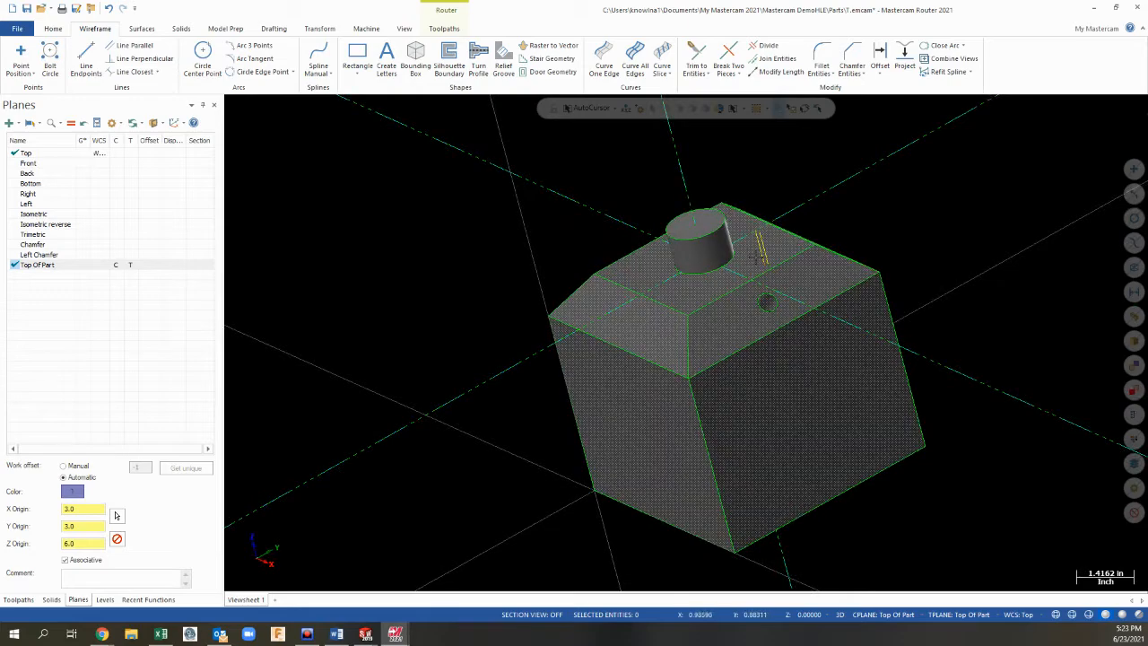
scroll(756, 256, "up", 6)
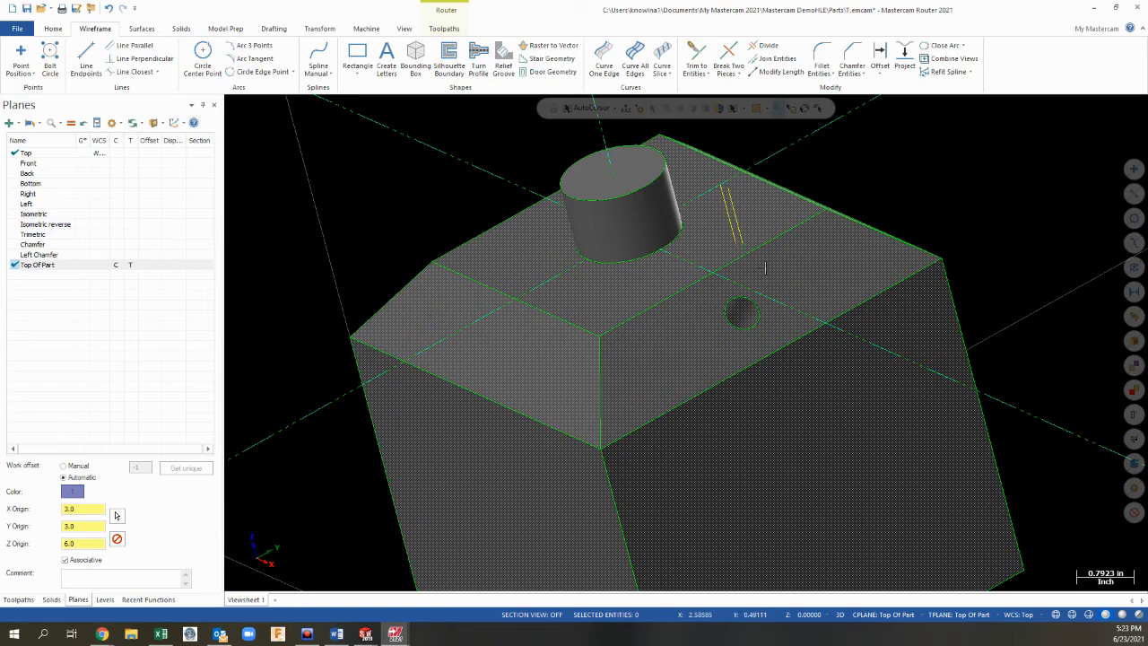
middle_click_drag(766, 268, 764, 267)
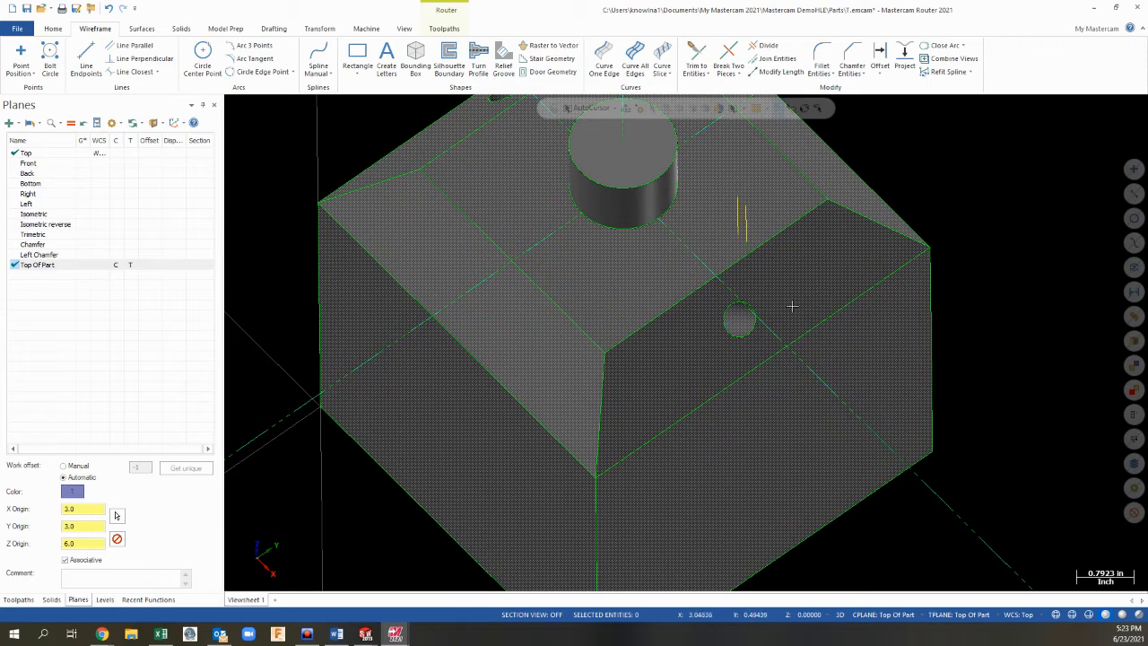
middle_click_drag(792, 307, 751, 302)
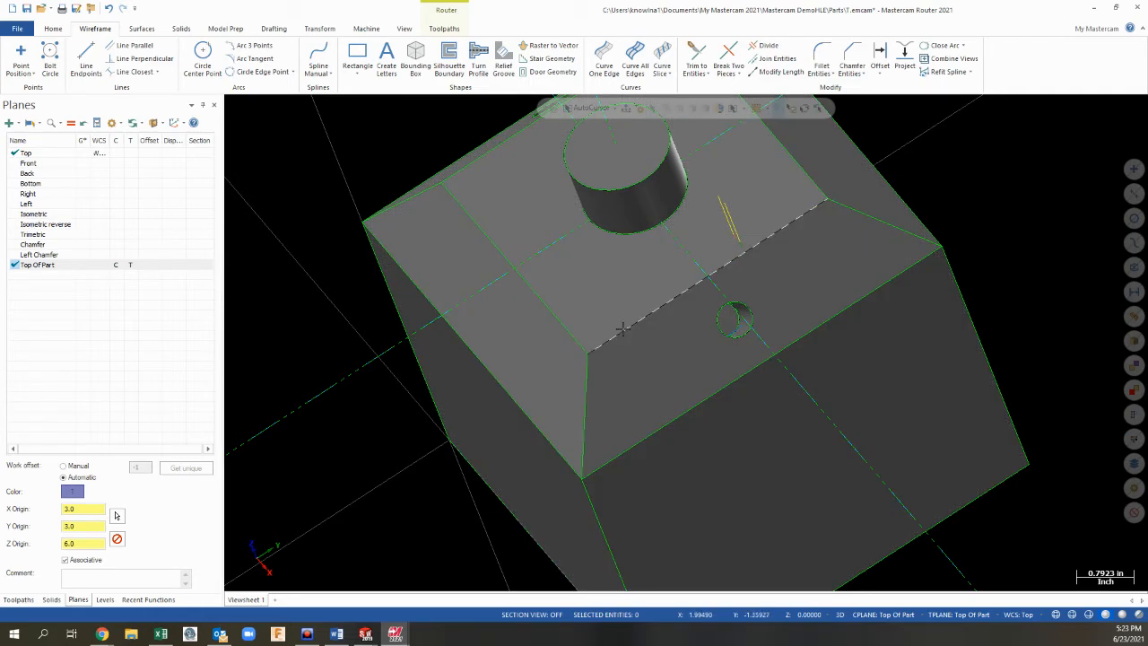
middle_click_drag(619, 329, 933, 269)
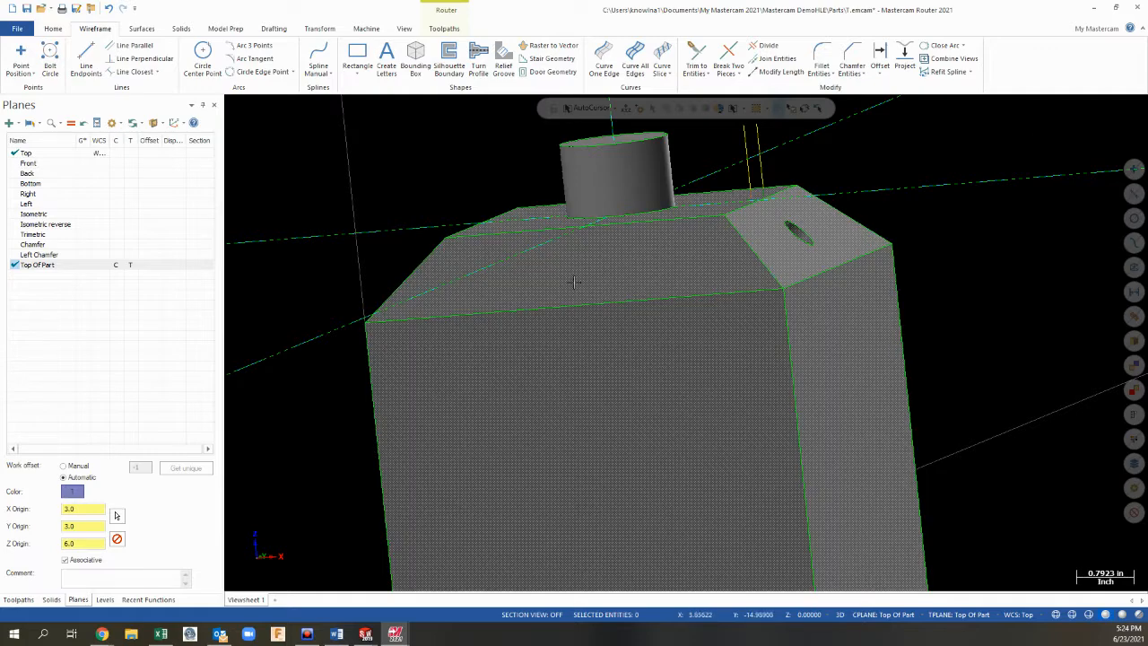
Step: Make the Chamfer plane the active construction and tool plane
left_click(31, 244)
middle_click_drag(806, 275, 759, 308)
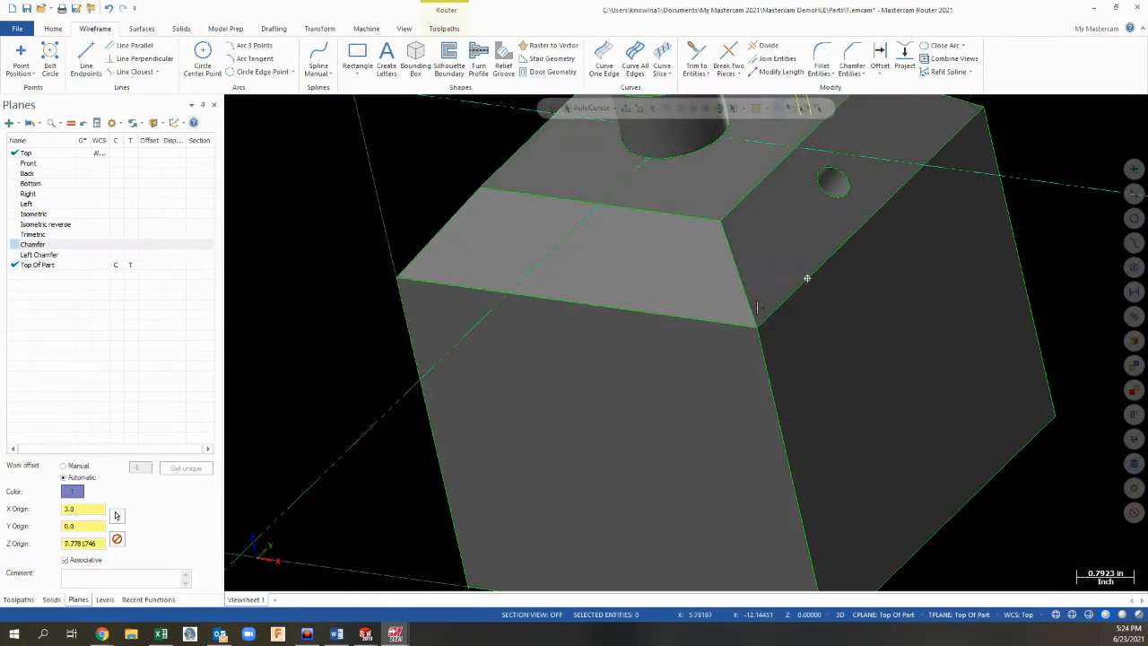
left_click(37, 246)
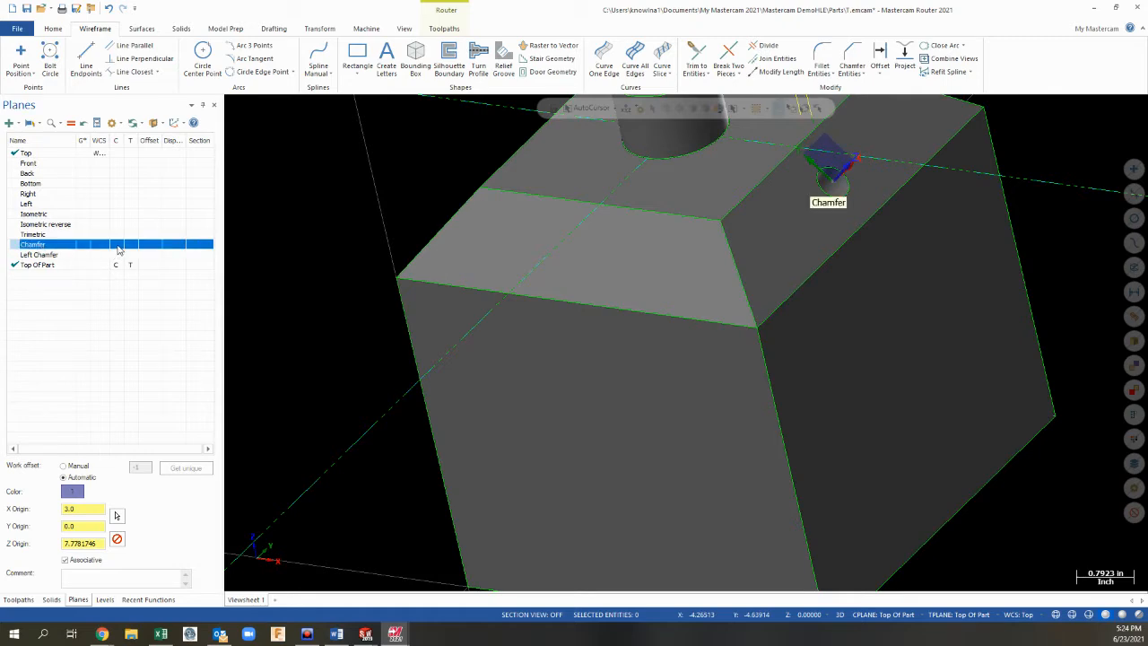
left_click(114, 244)
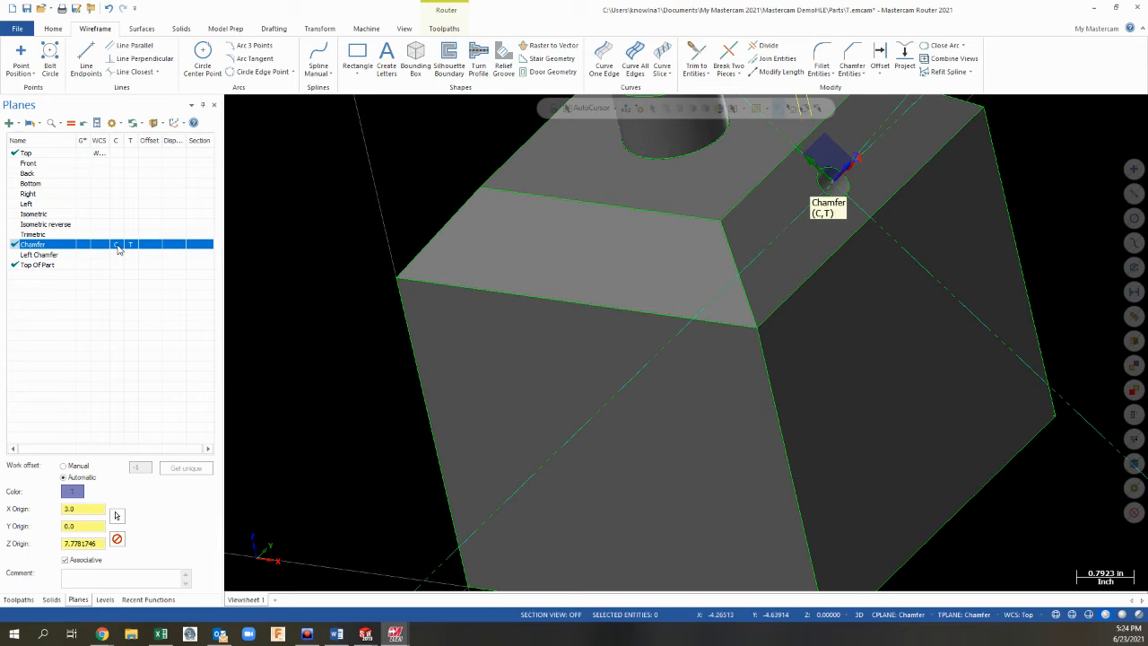
scroll(758, 222, "down", 5)
scroll(758, 222, "up", 4)
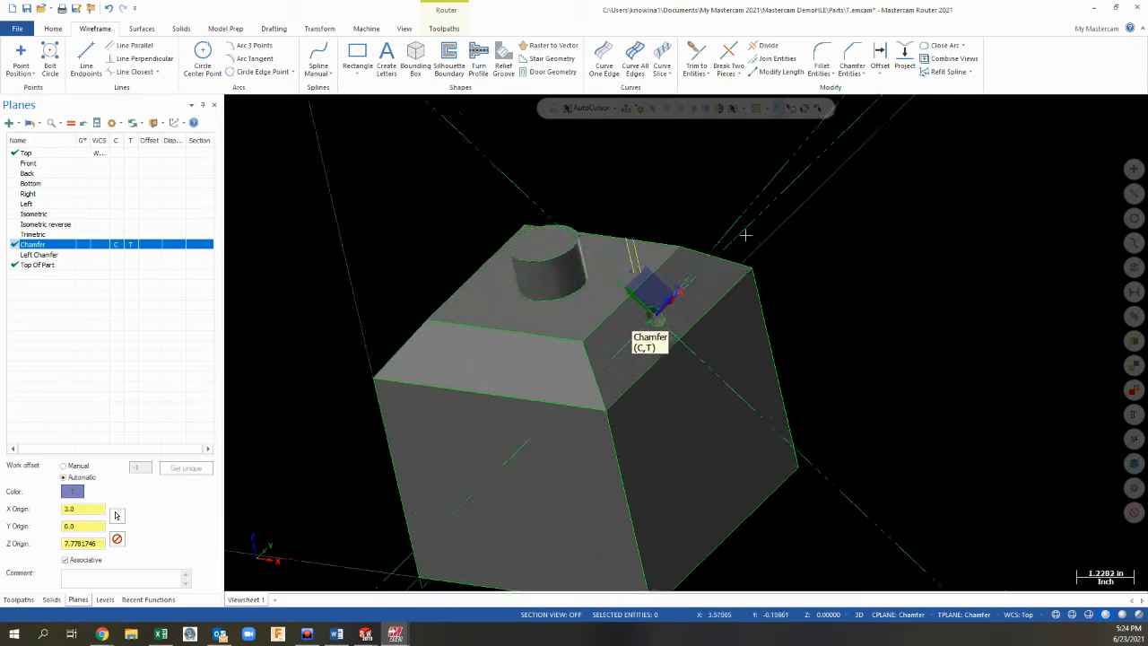
Step: Set the tool plane of the existing 2D contour operation to Chamfer in its plane parameters
left_click(18, 600)
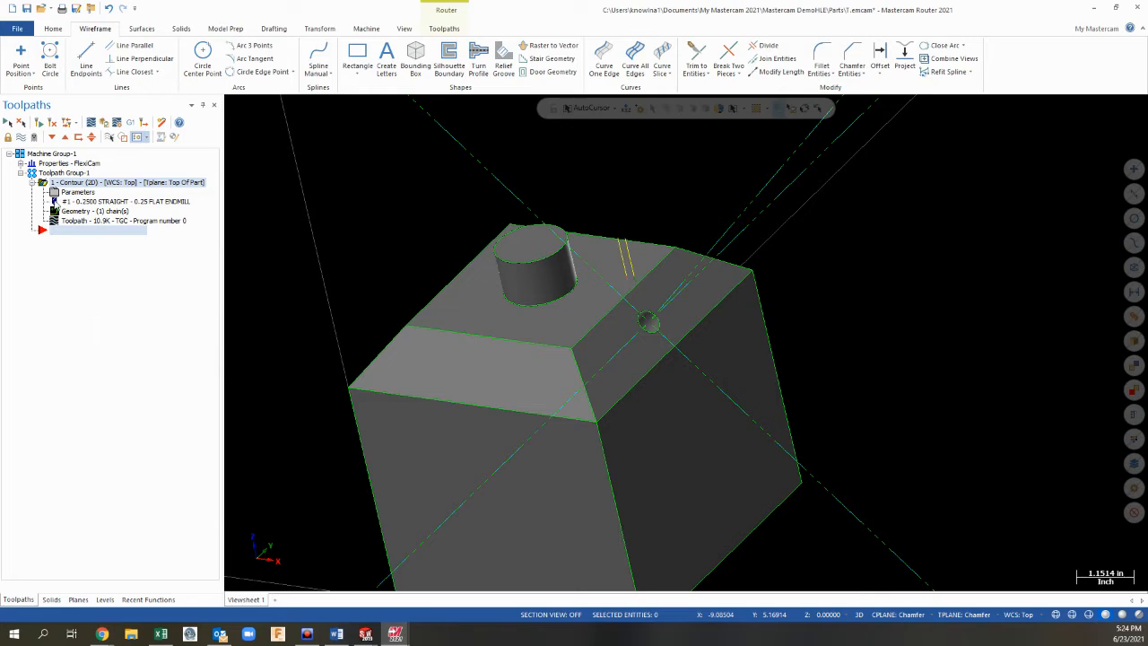
left_click(77, 192)
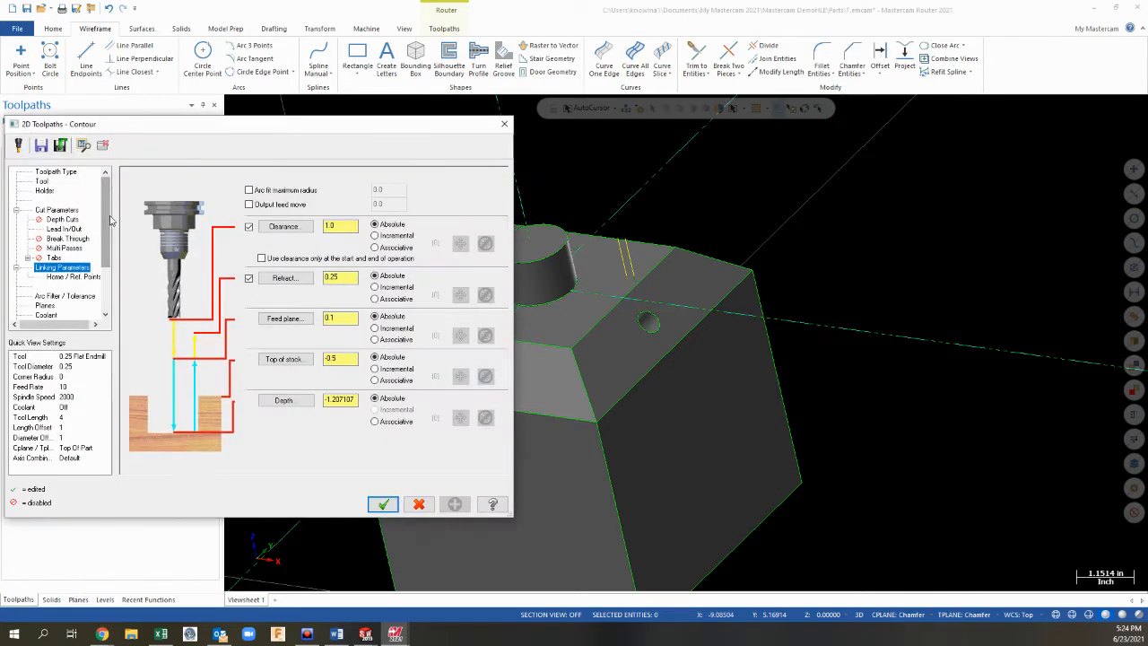
left_click_drag(107, 212, 107, 256)
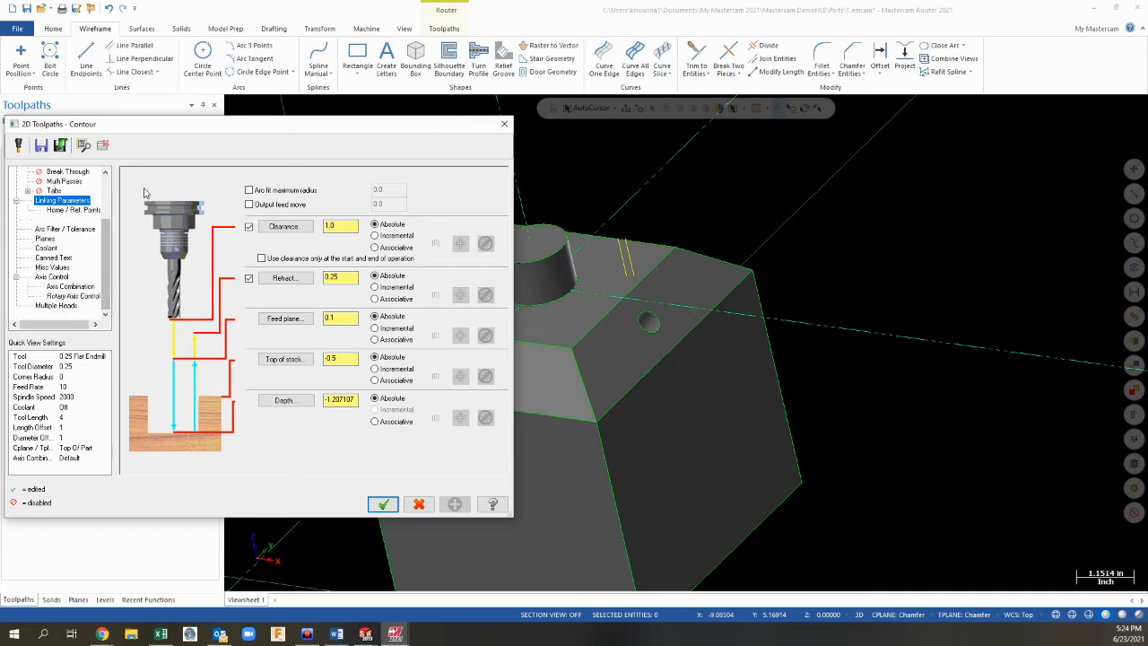
left_click(46, 240)
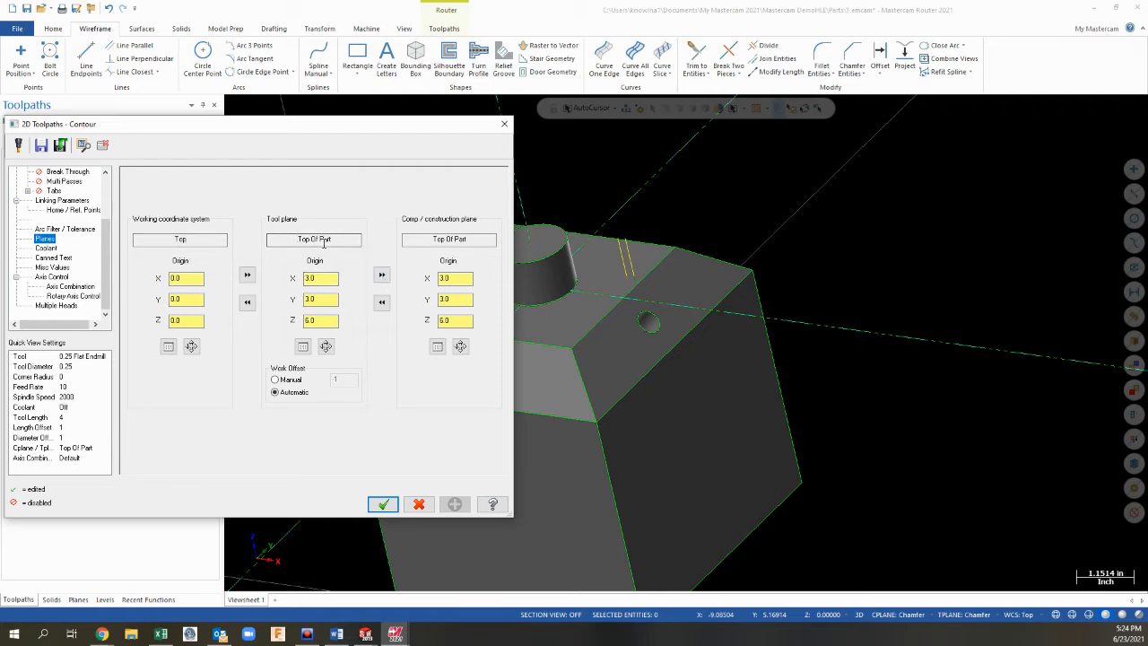
left_click(305, 347)
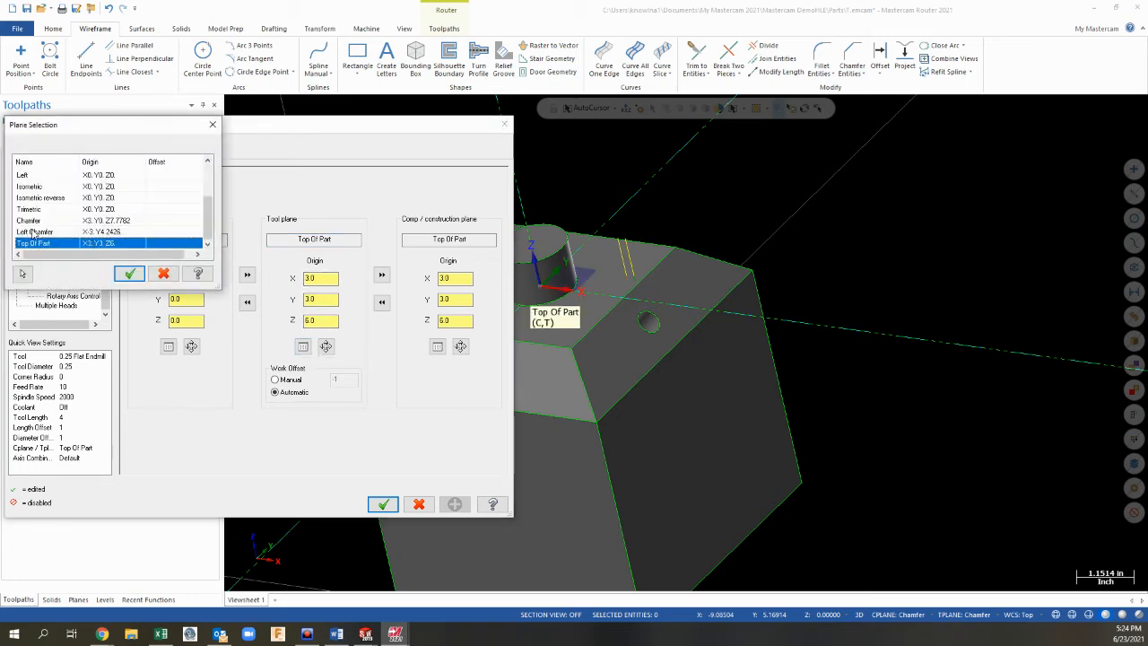
left_click(30, 221)
left_click(129, 274)
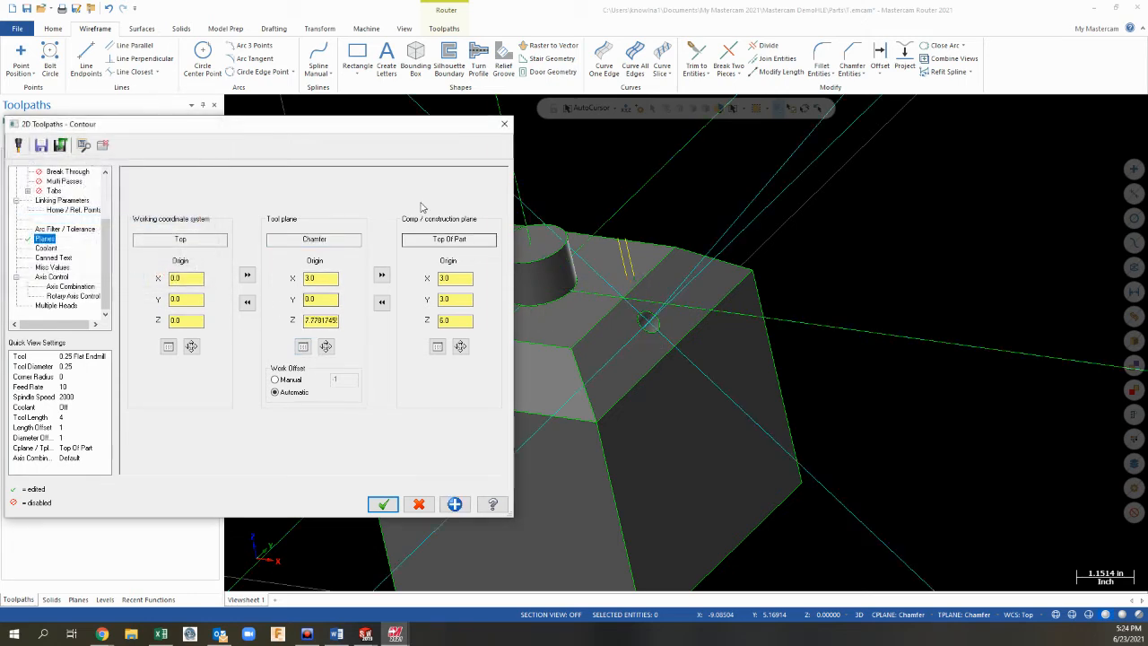
Step: Set the contour operation's construction plane to Chamfer and accept the parameters
left_click(437, 346)
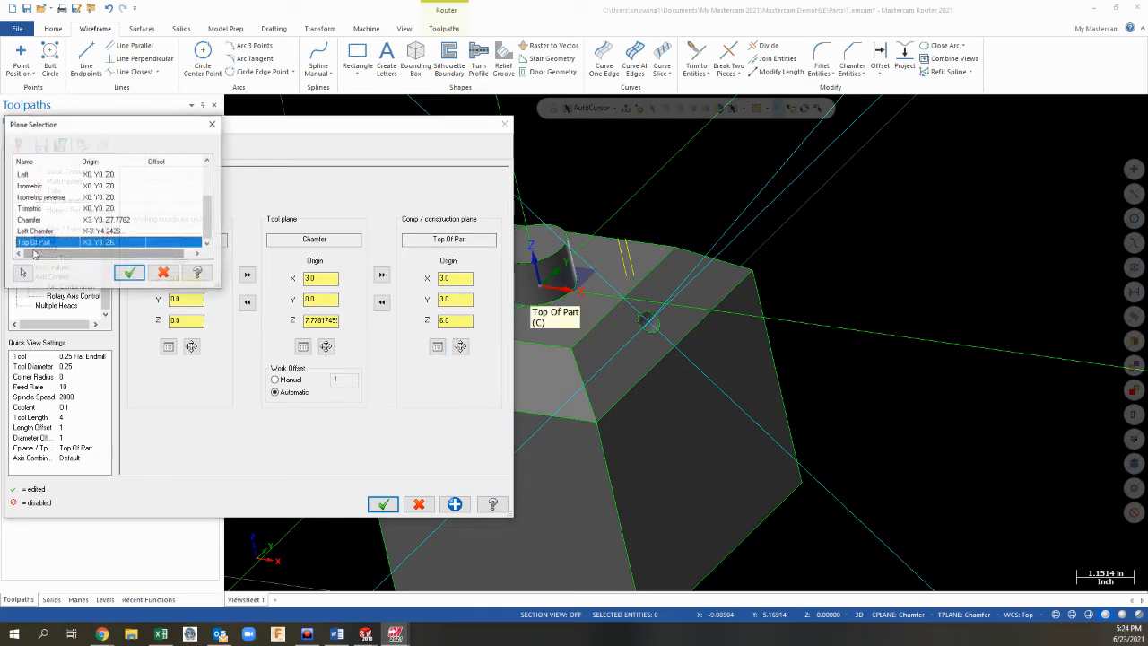
left_click(42, 231)
left_click(130, 274)
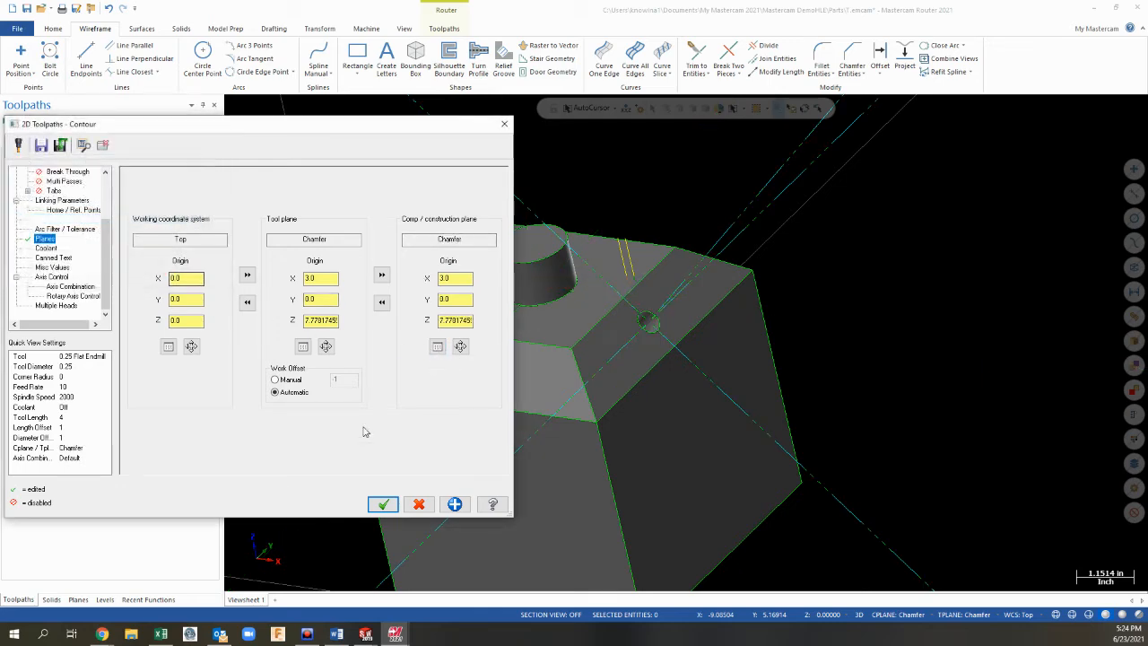
left_click(381, 505)
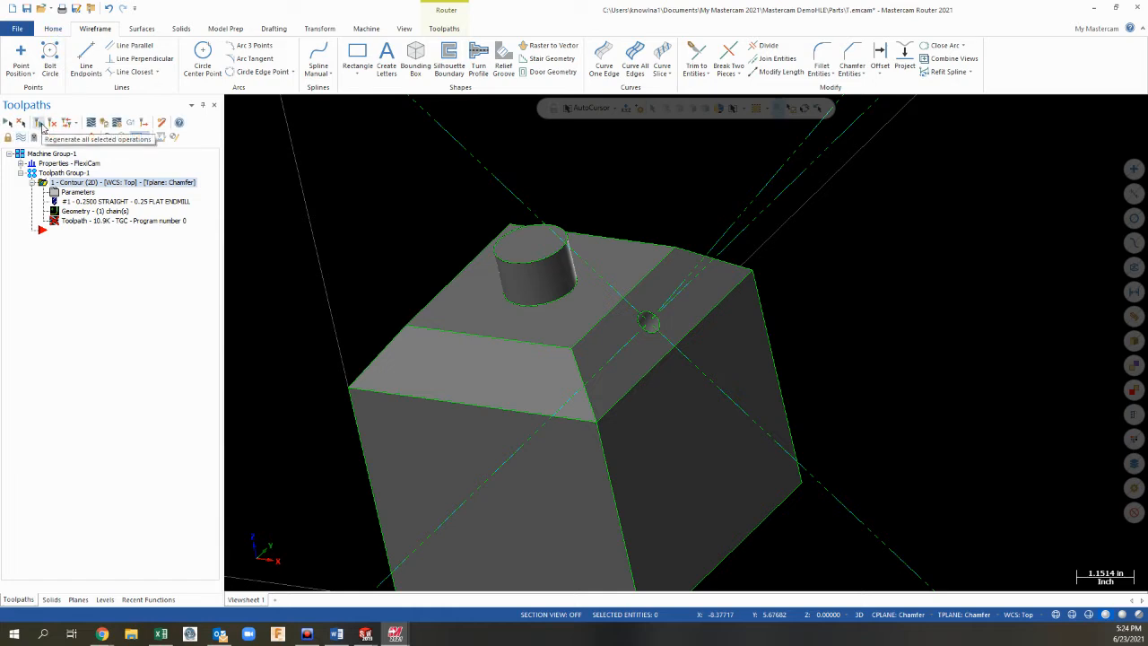
Step: Regenerate the contour toolpath and inspect its path around the chamfer hole
left_click(41, 127)
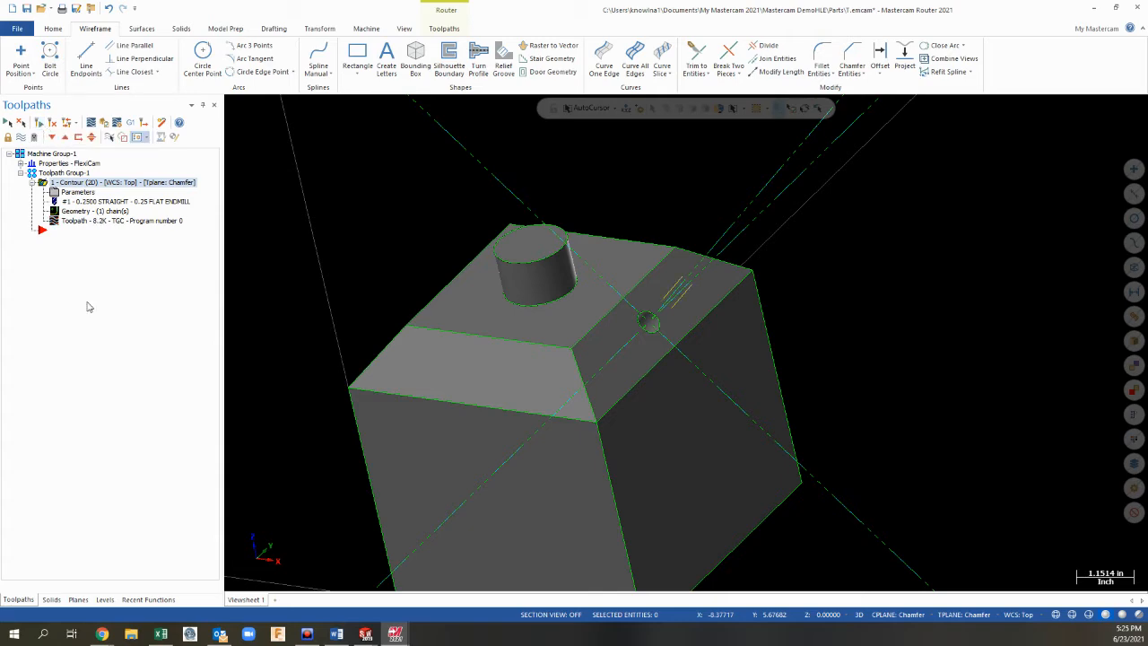
middle_click_drag(717, 305, 632, 348)
scroll(631, 348, "up", 6)
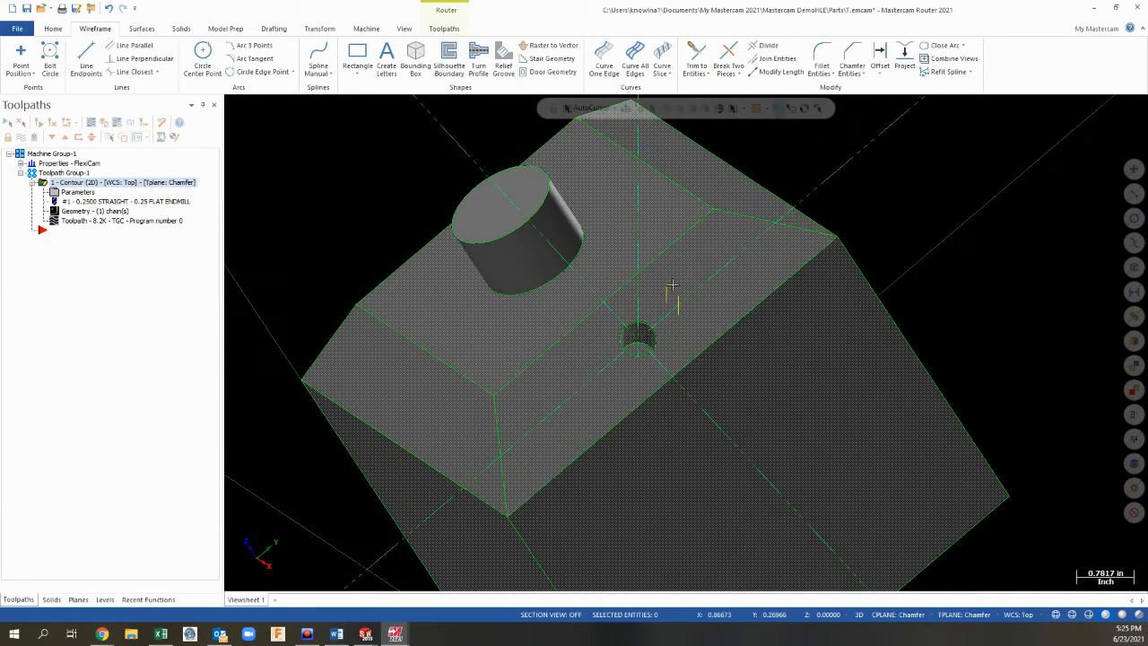
middle_click_drag(699, 386, 724, 165)
middle_click_drag(672, 287, 610, 333)
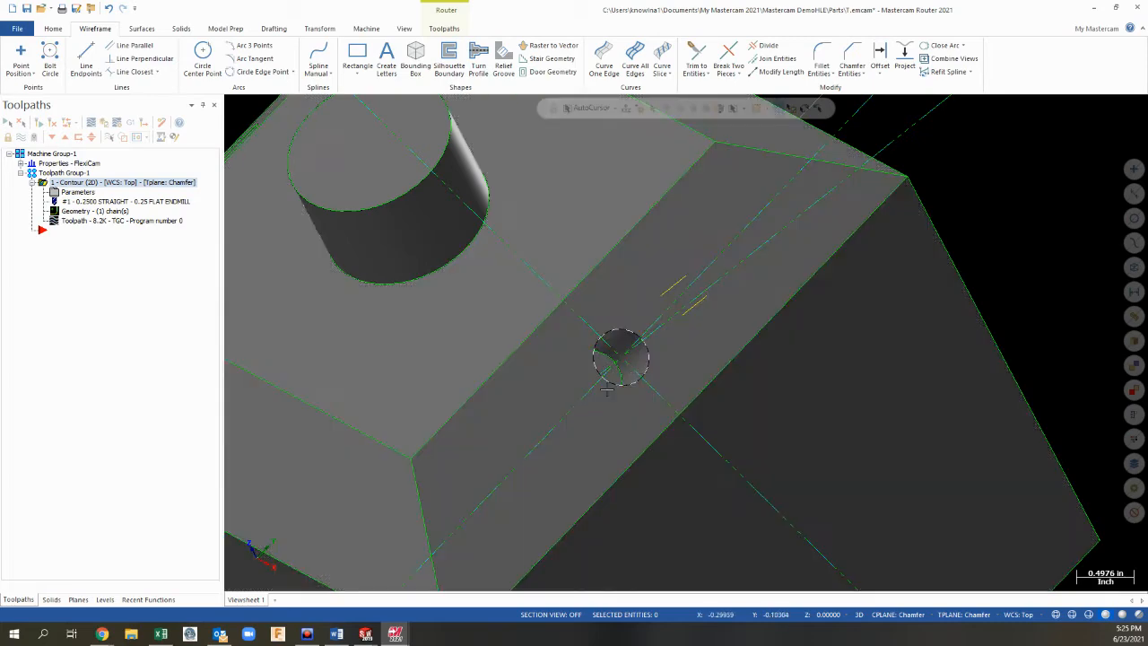
Step: Reverse the direction of the contour operation's Chain 1 and regenerate the toolpath
left_click(106, 211)
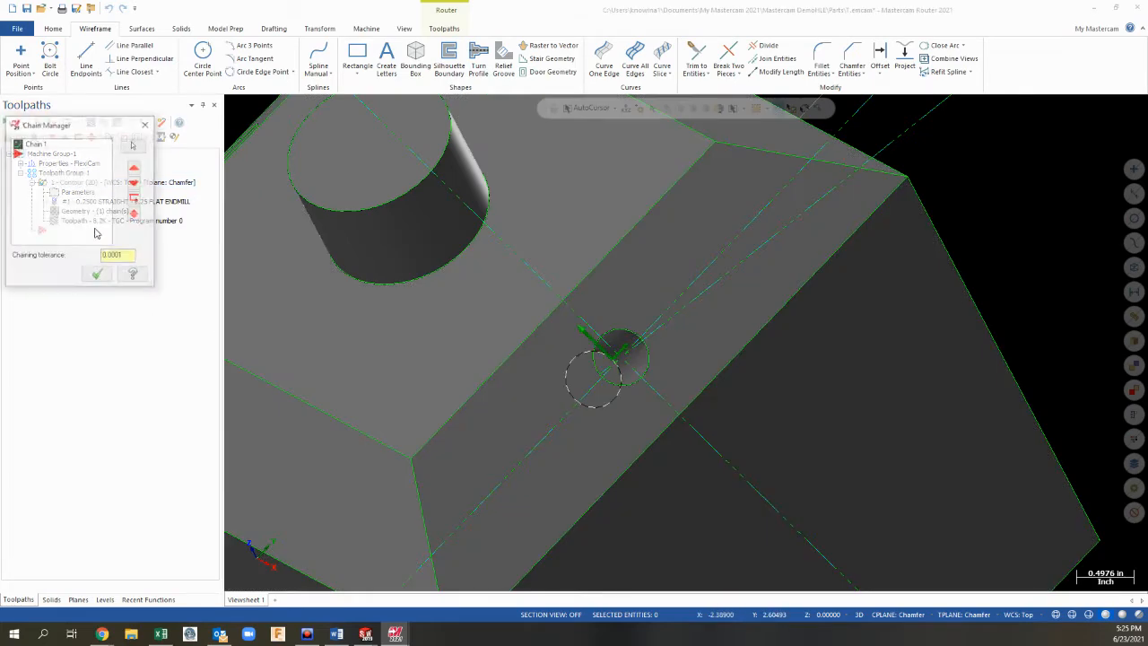
middle_click_drag(607, 359, 542, 363)
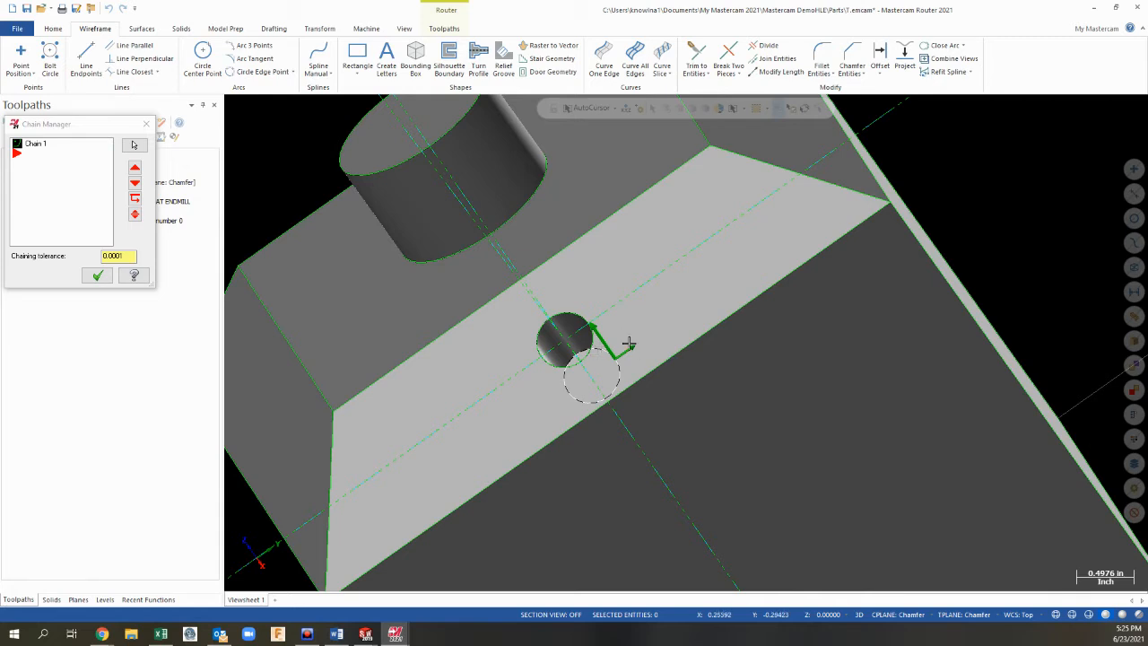
right_click(43, 143)
left_click(69, 166)
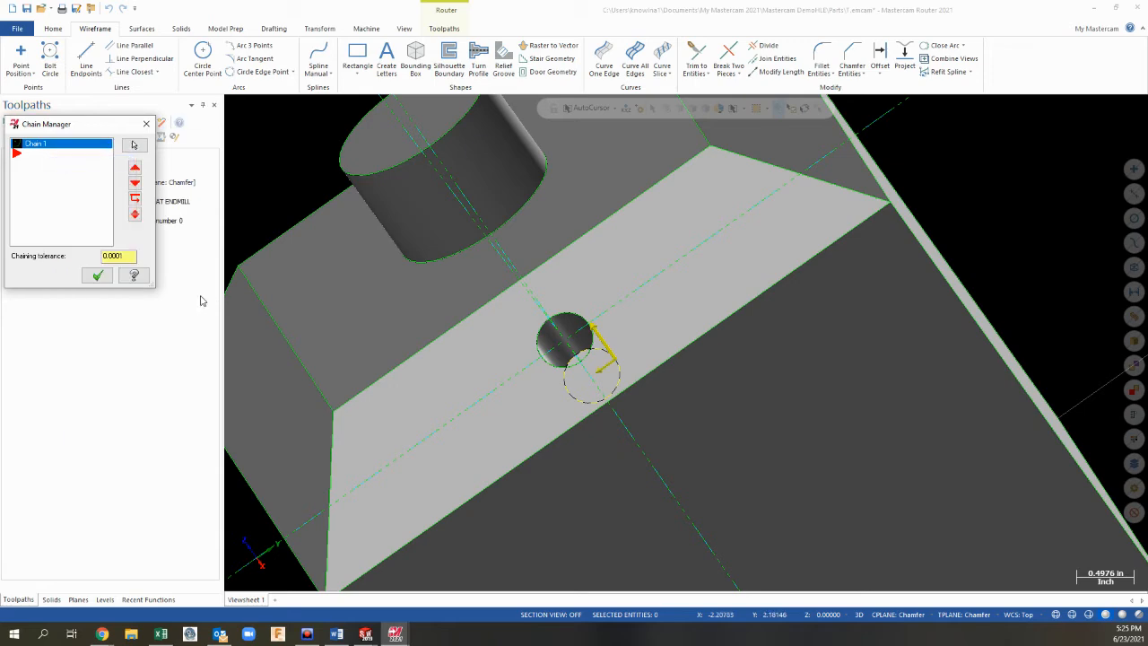
left_click(98, 276)
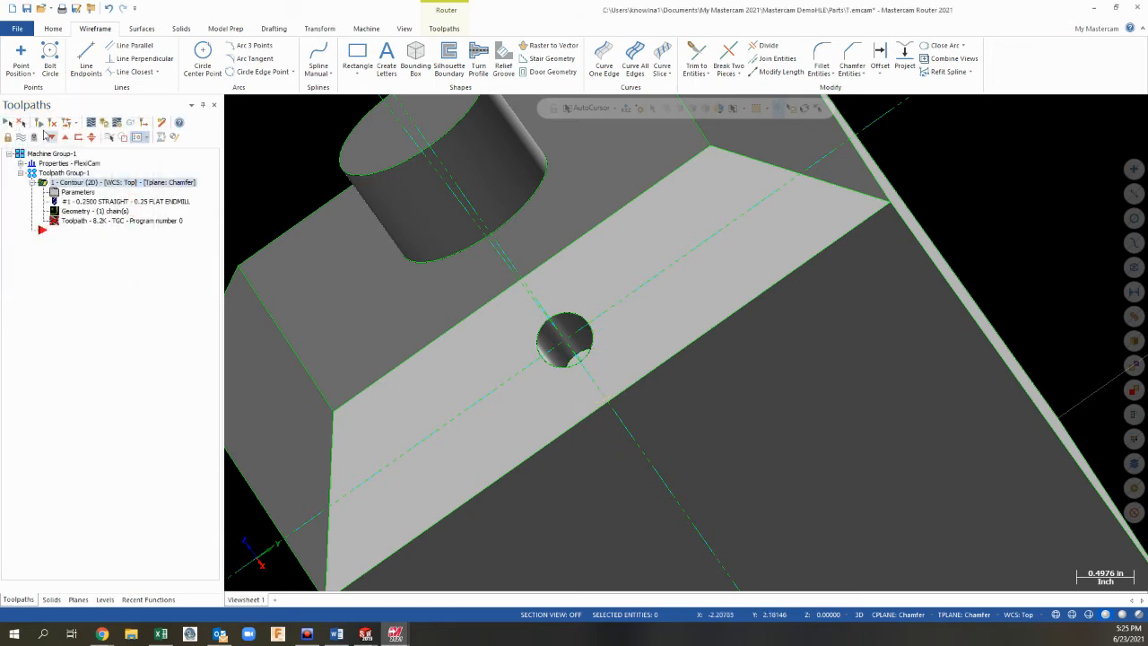
middle_click_drag(537, 344, 595, 364)
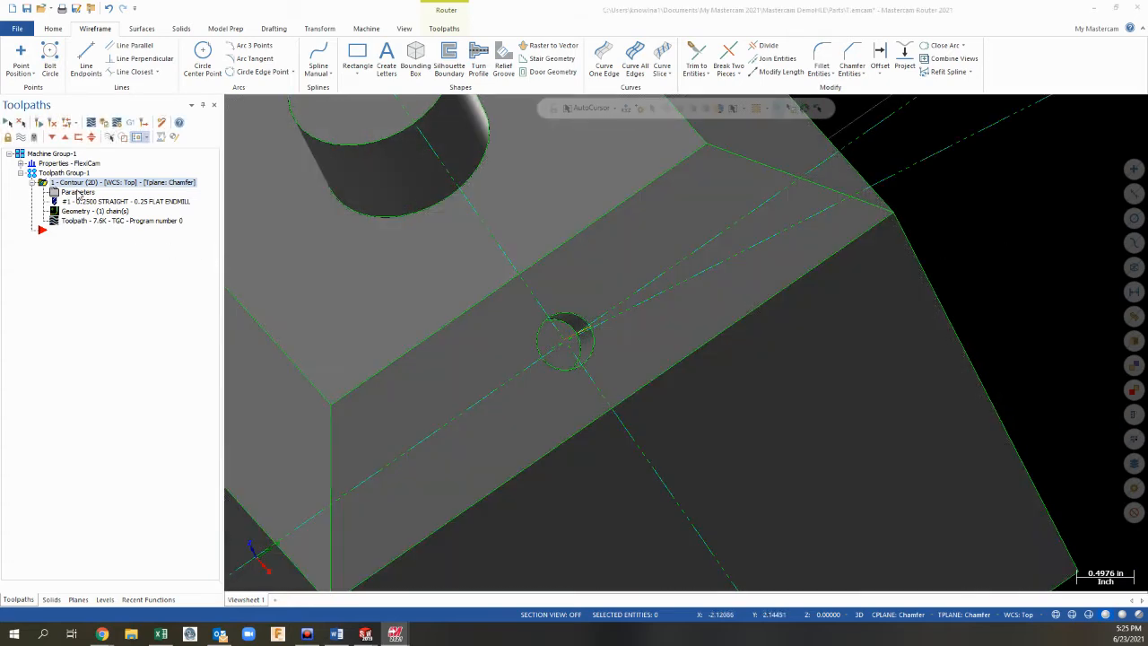
Step: Pick the hole's opening centre for a top of stock of 0.0 and its bottom for a depth of -1.0
left_click(79, 193)
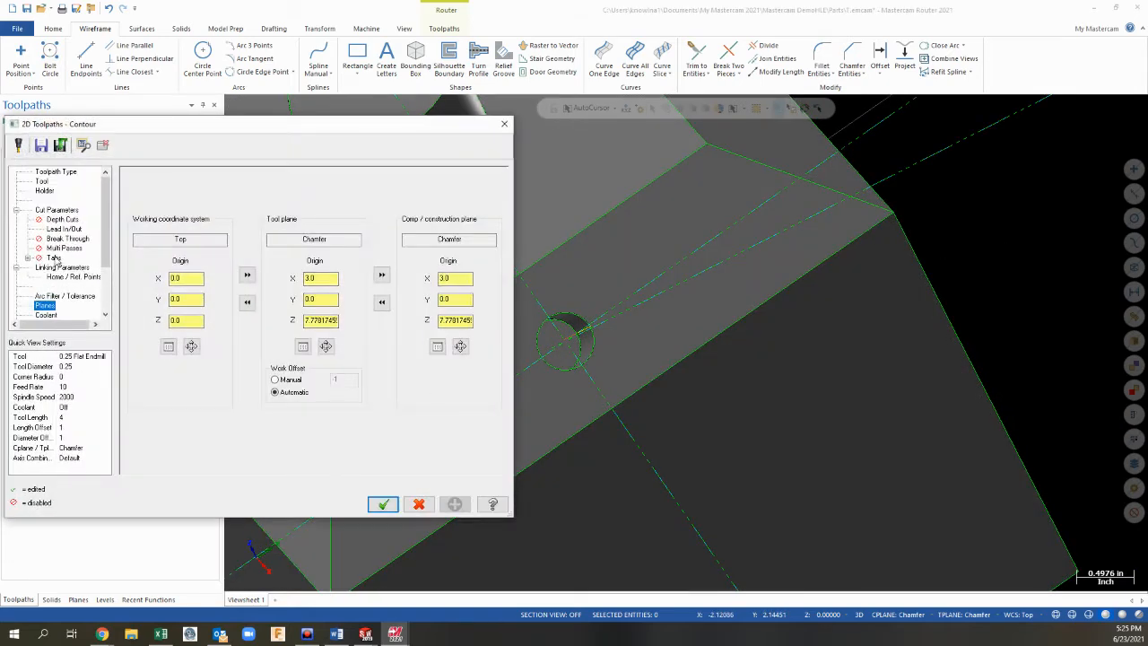
left_click(59, 267)
left_click(295, 361)
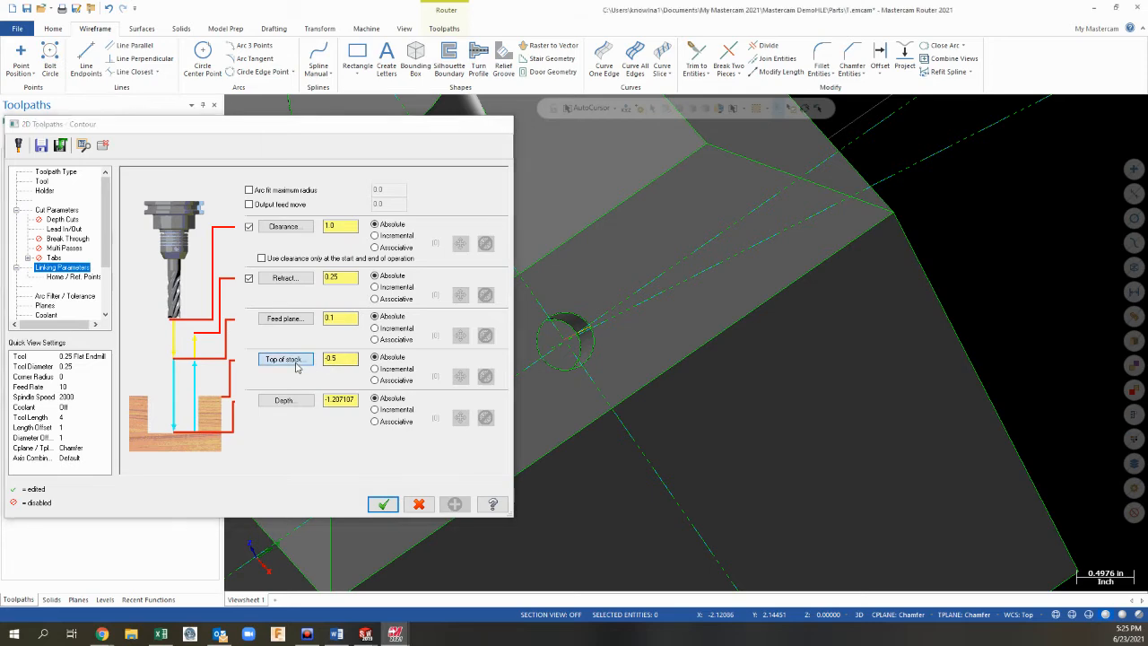
left_click(564, 339)
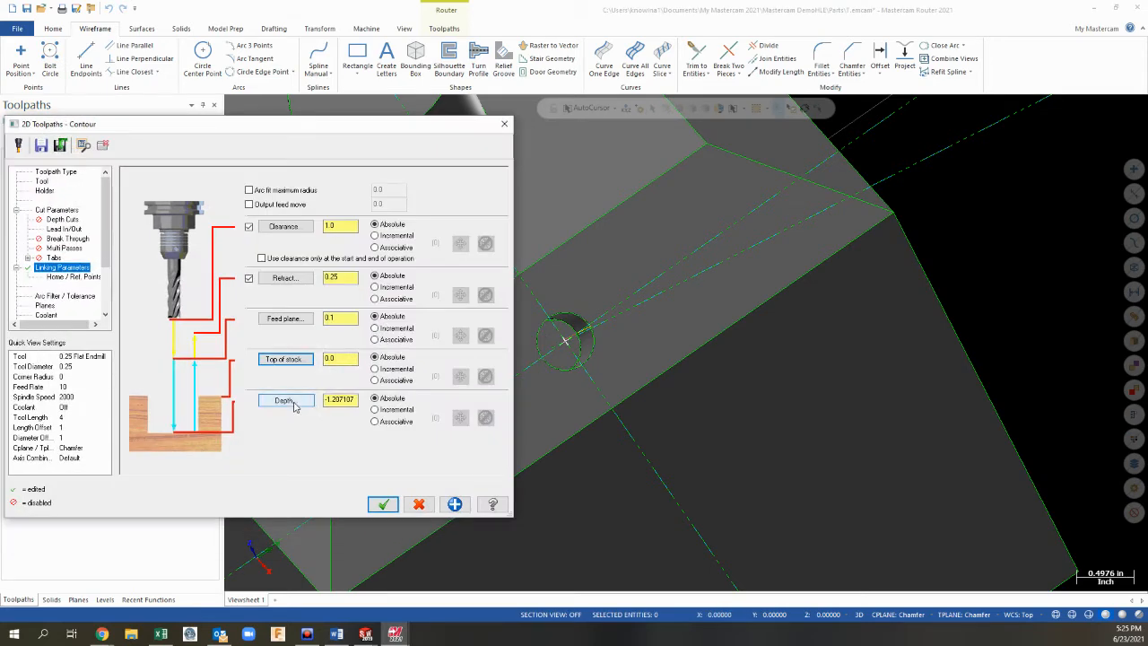
left_click(292, 404)
left_click(567, 335)
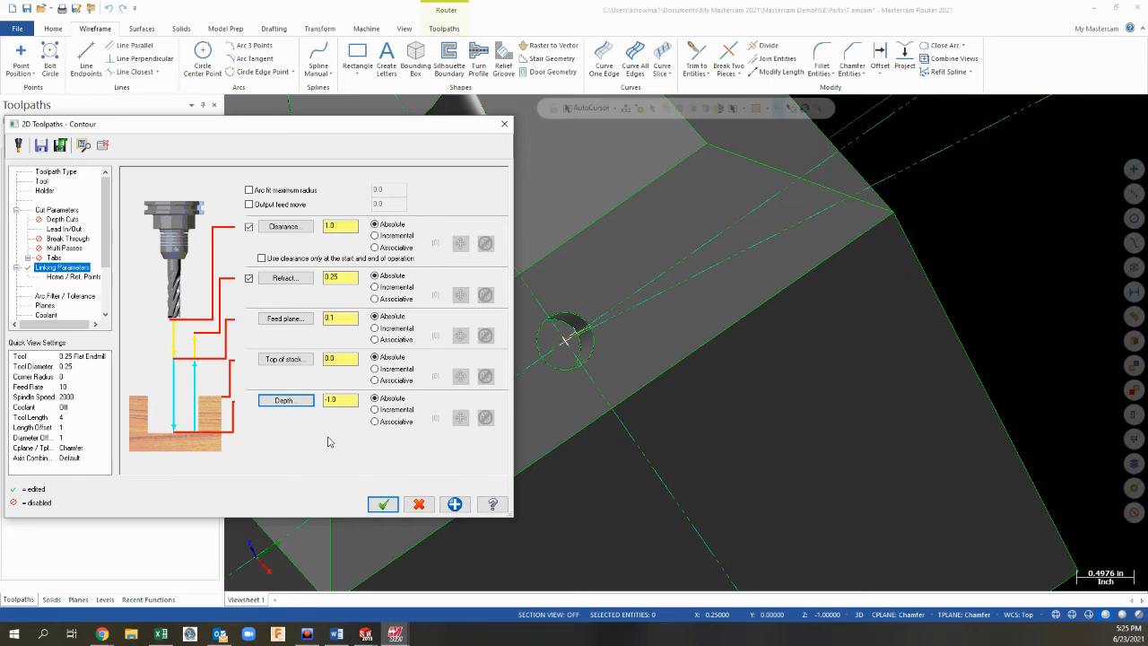
left_click(383, 504)
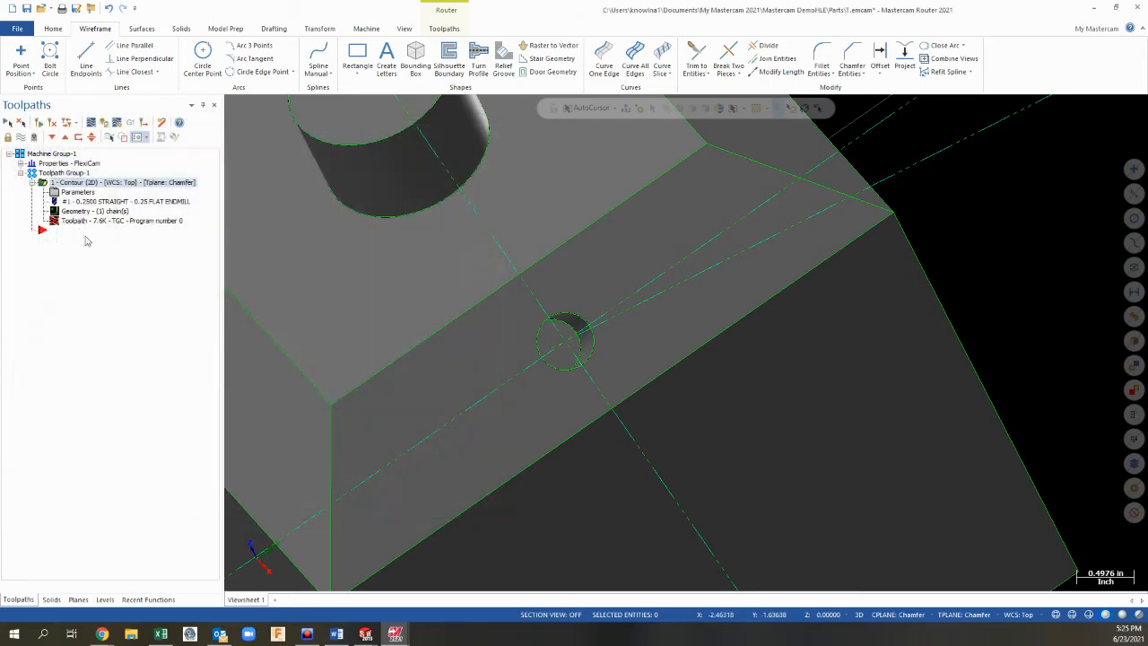
Step: Regenerate the contour toolpath with the new linking heights and check its path inside the hole
left_click(41, 126)
mouse_move(654, 392)
middle_mouse_down()
mouse_move(619, 346)
mouse_move(613, 372)
mouse_move(646, 397)
middle_mouse_up()
scroll(557, 352, "up", 4)
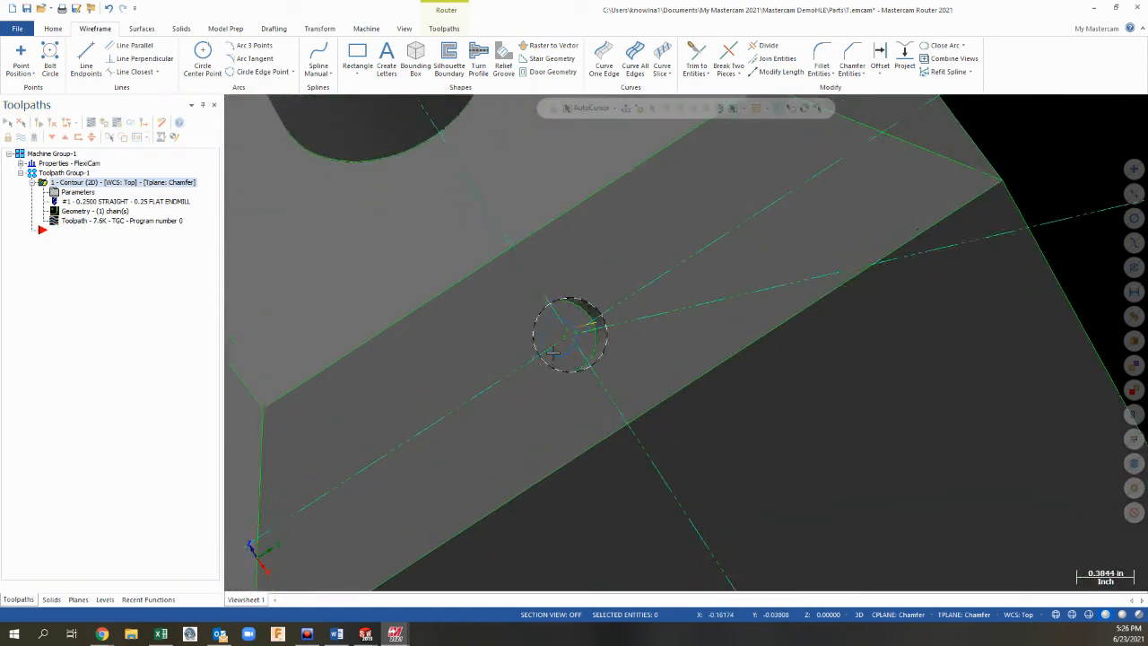
scroll(574, 346, "up", 2)
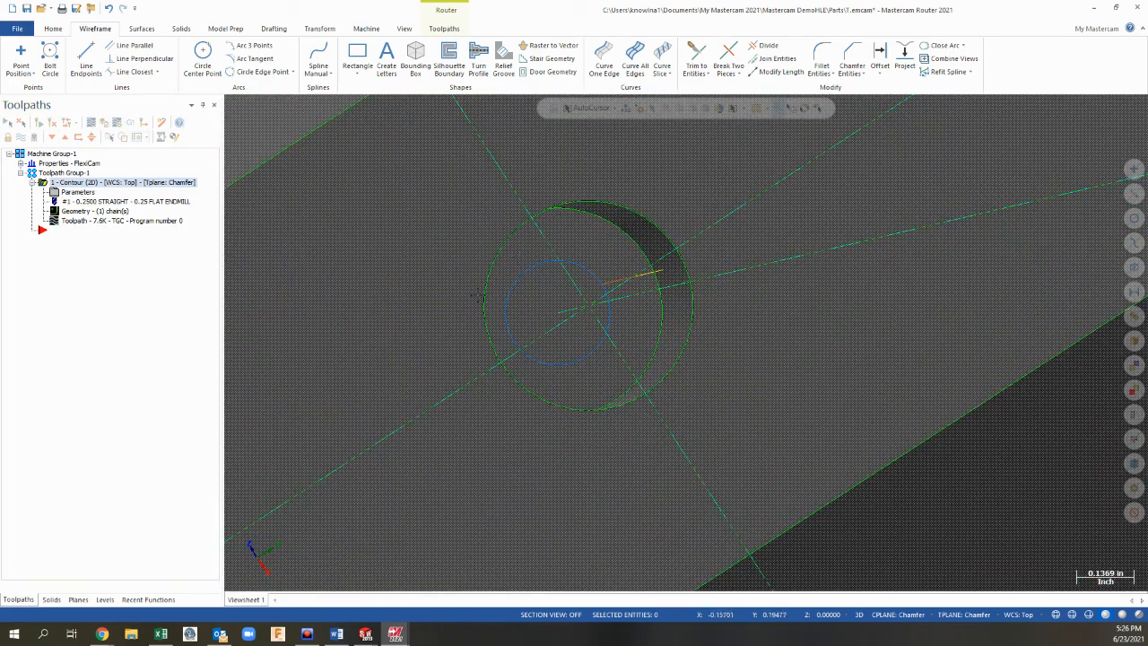
middle_click_drag(533, 345, 473, 245)
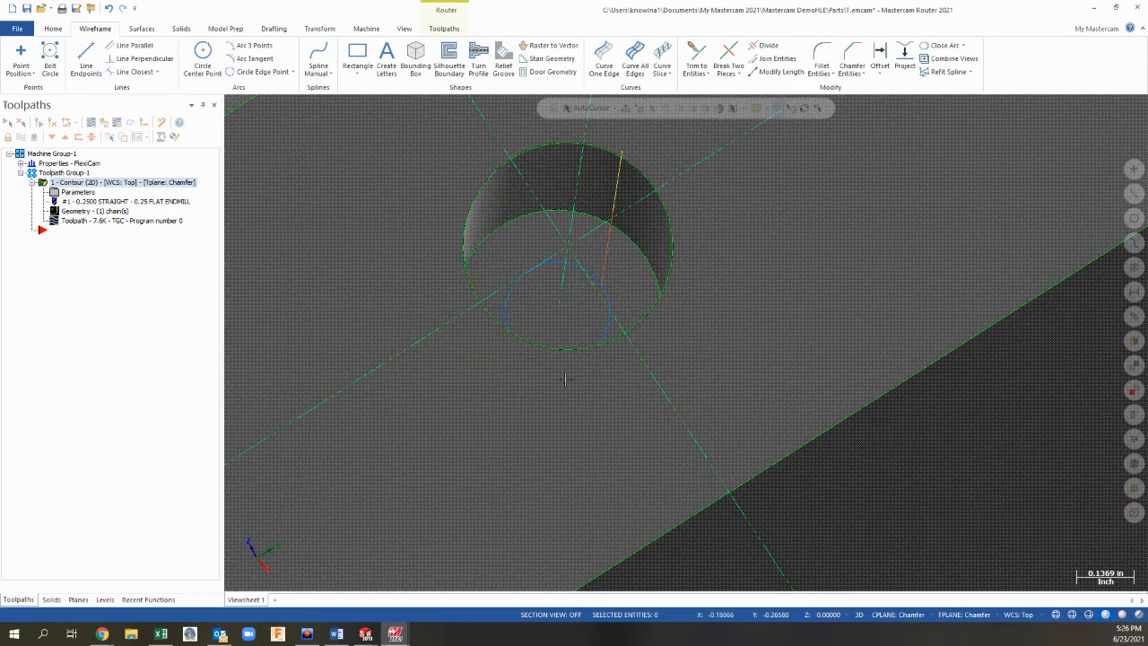
middle_click_drag(565, 379, 578, 389)
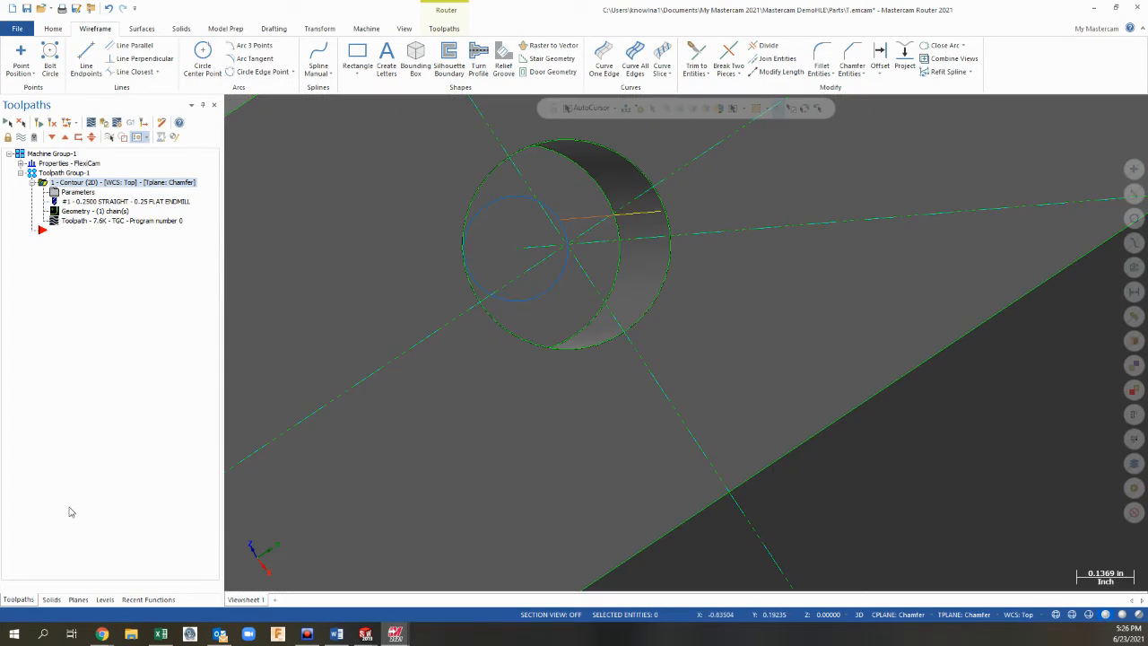
left_click(77, 194)
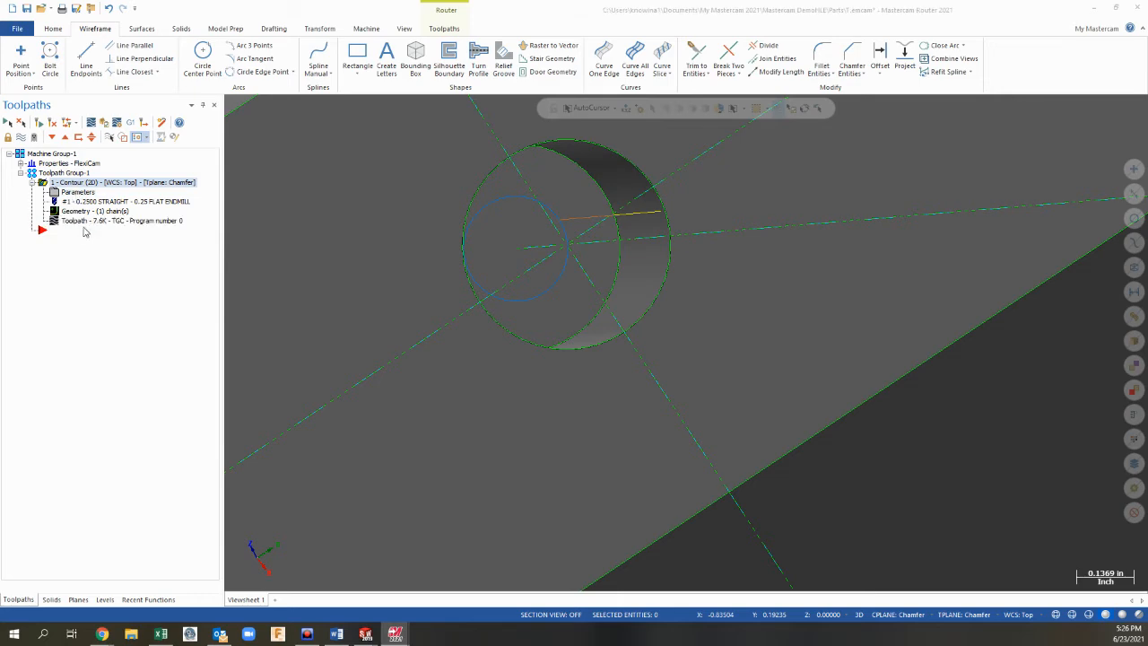
left_click(417, 504)
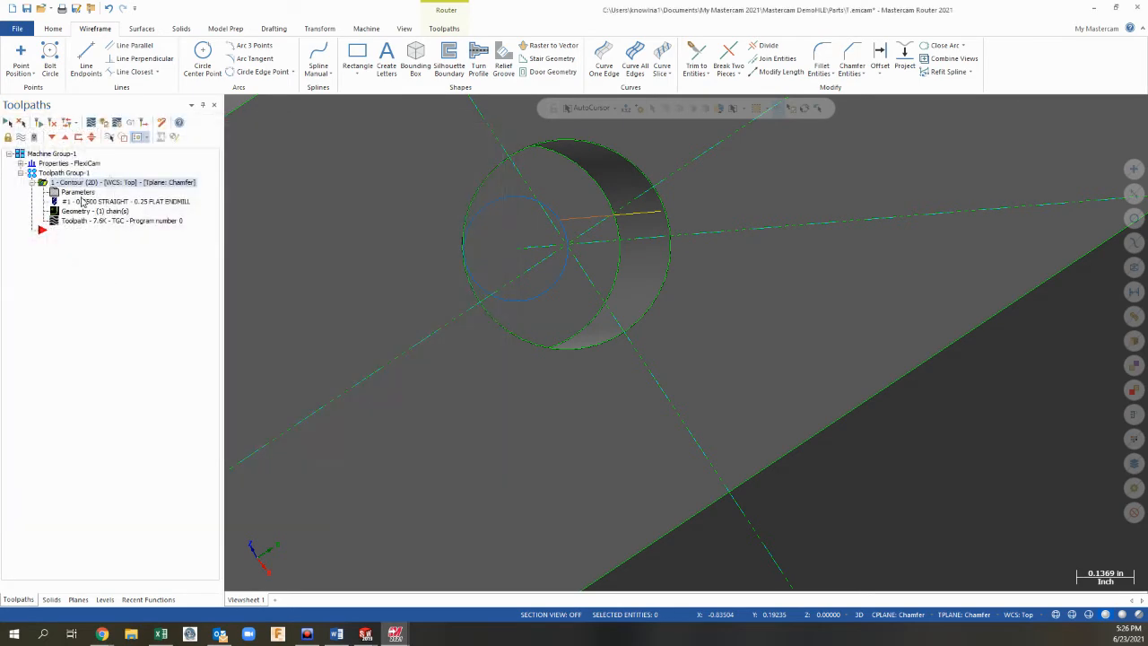
right_click(64, 233)
mouse_move(110, 282)
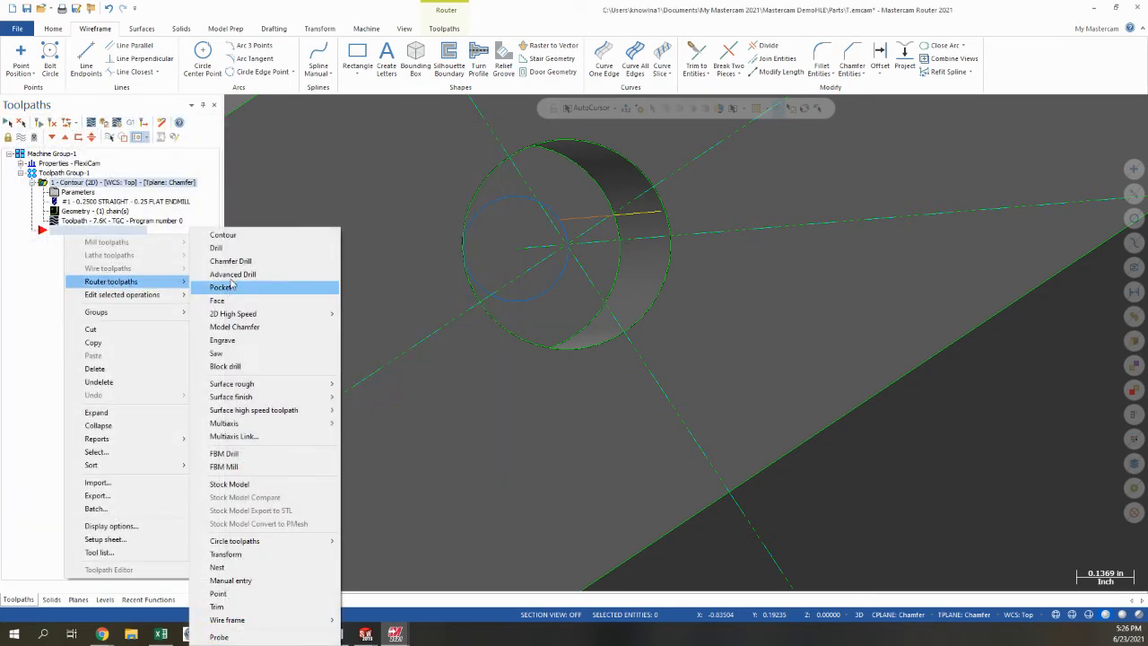
left_click(241, 236)
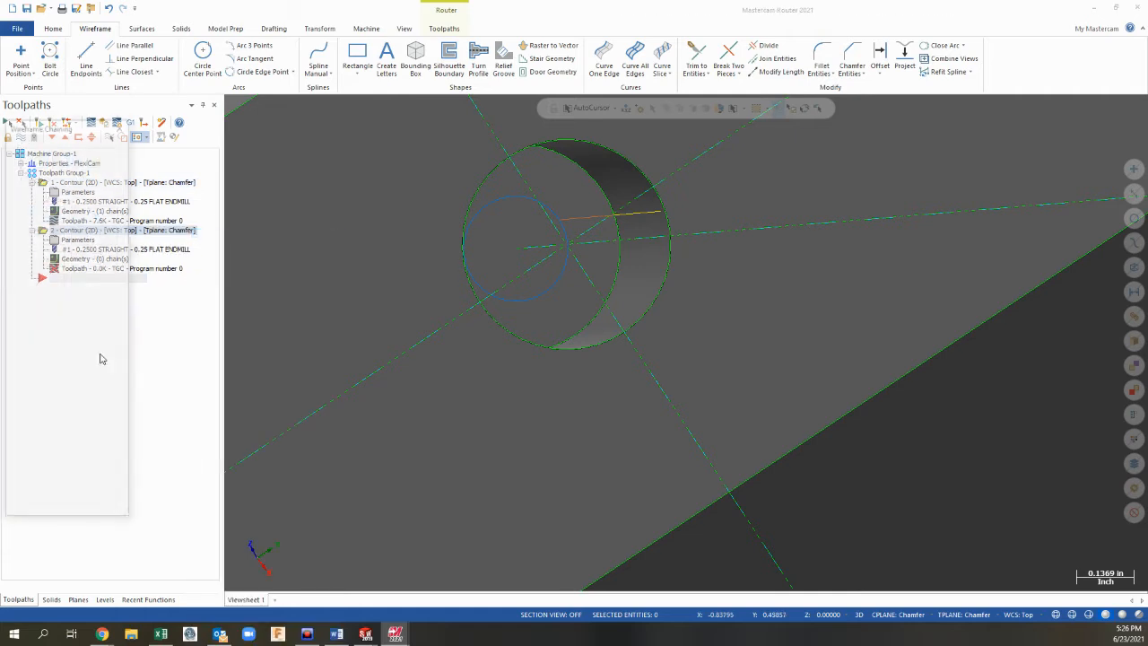
scroll(628, 452, "down", 3)
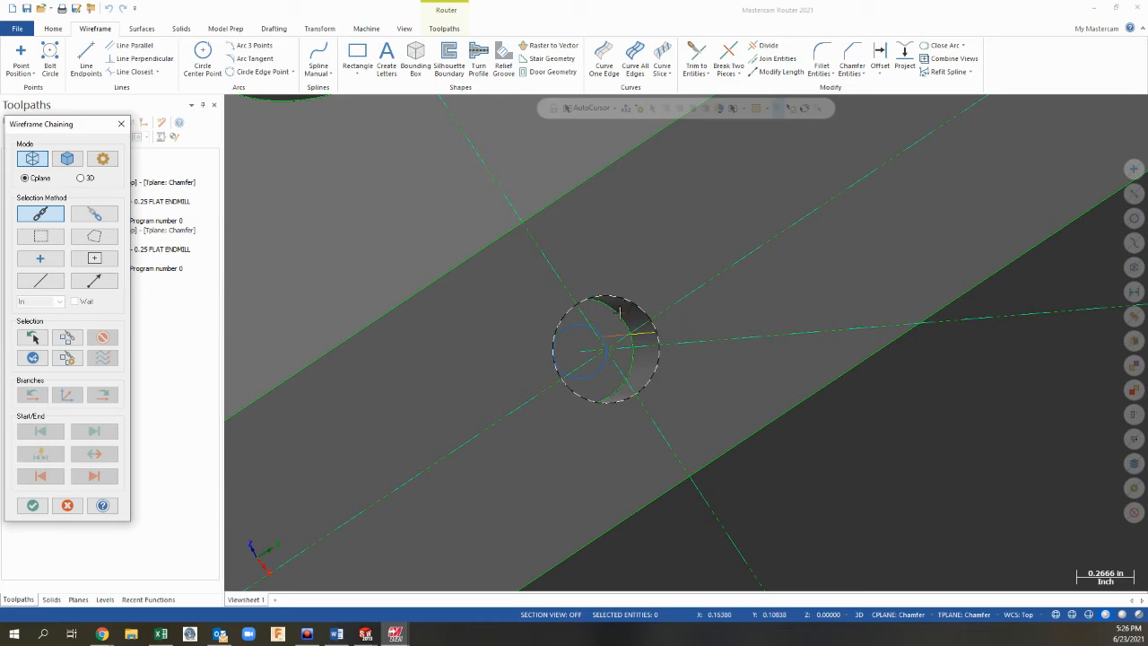
left_click(619, 311)
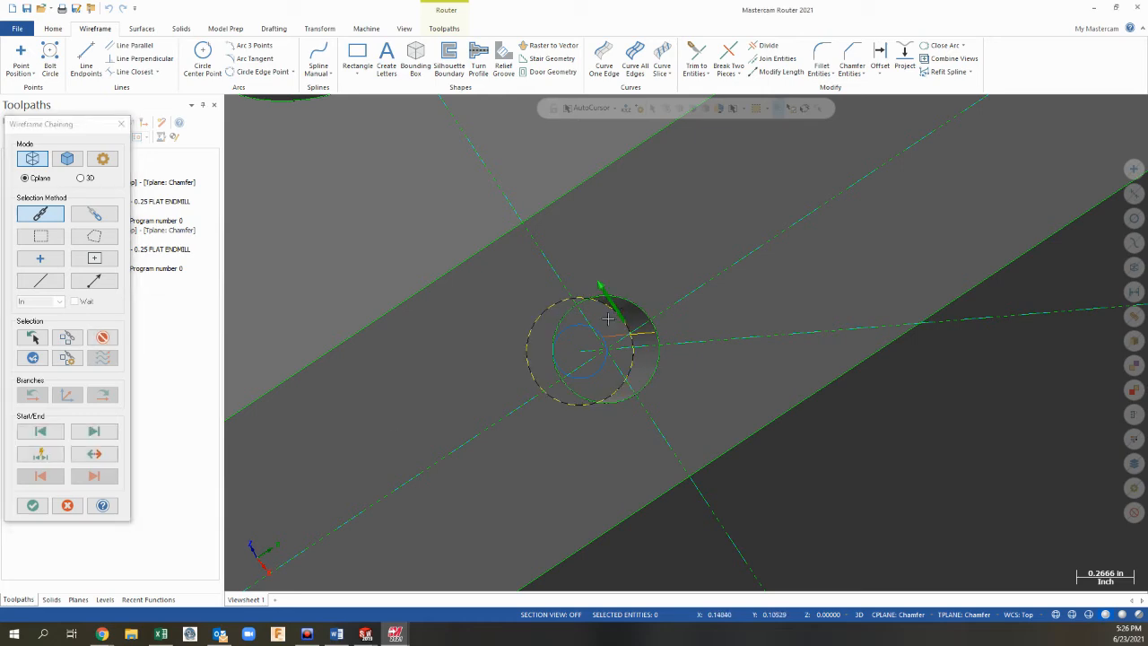
left_click(34, 506)
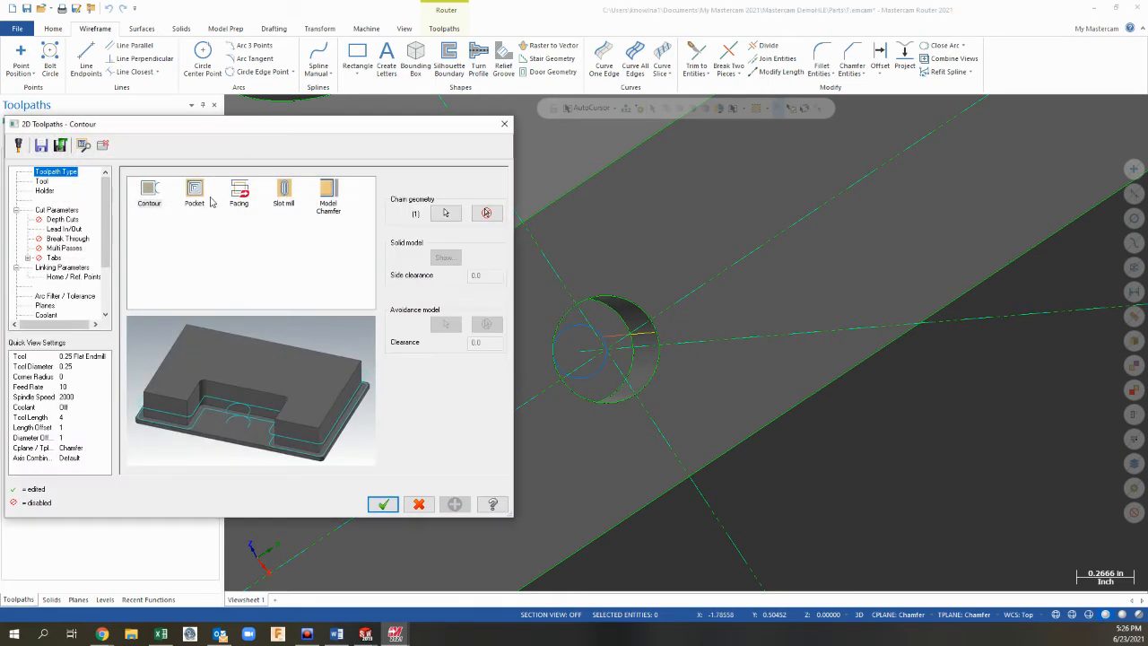
left_click(59, 210)
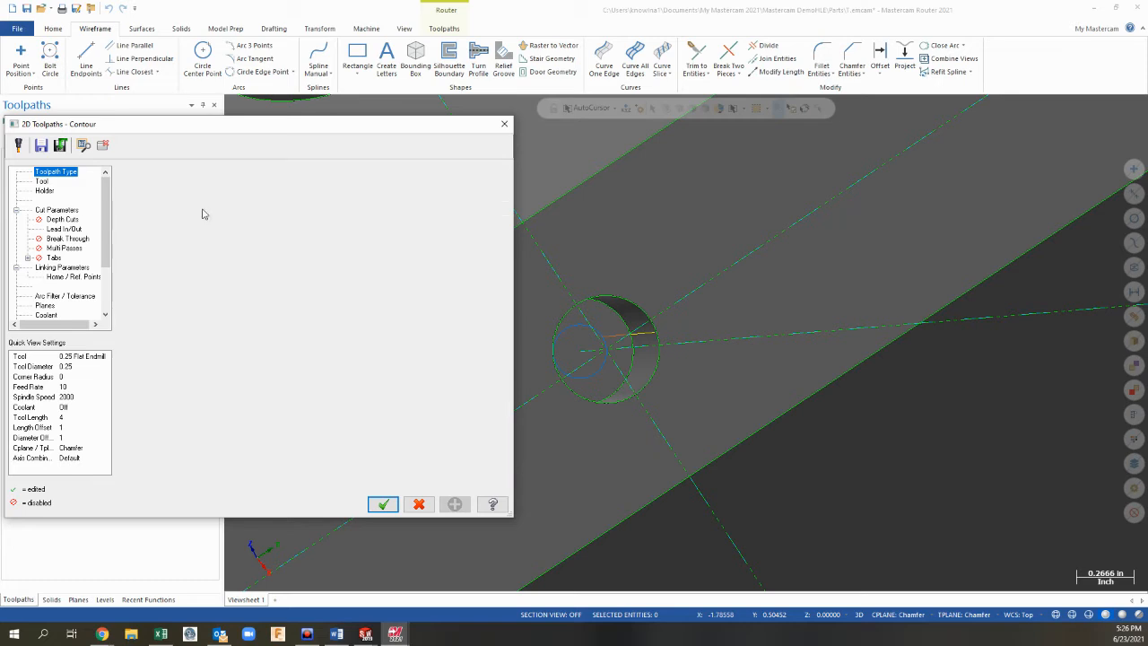
left_click(397, 203)
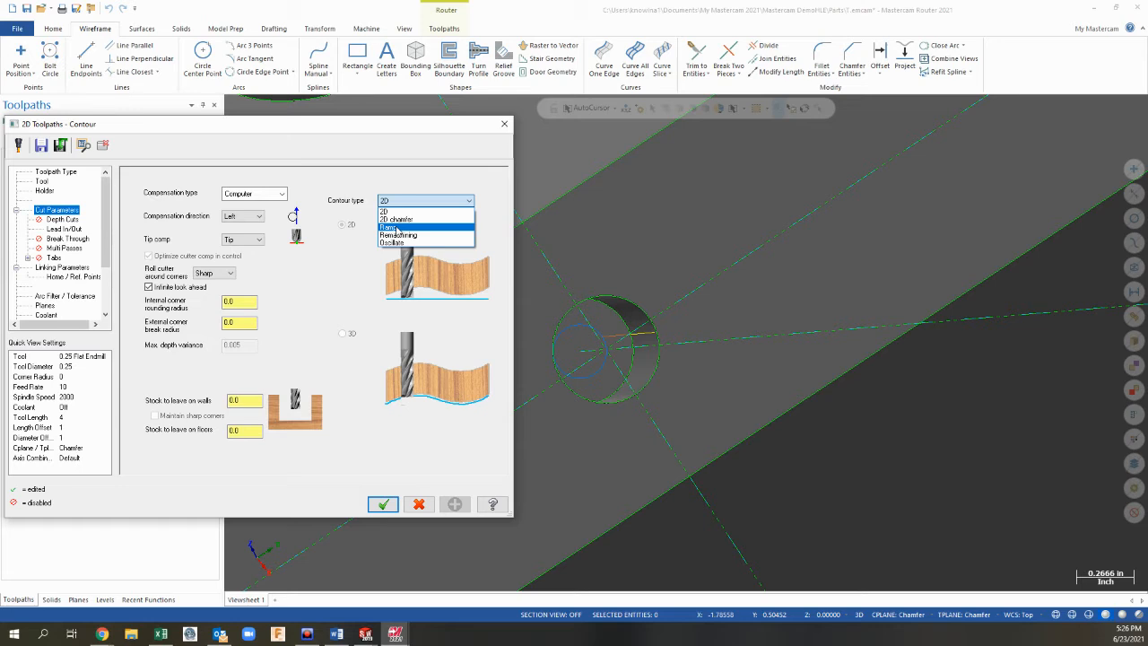
left_click(418, 499)
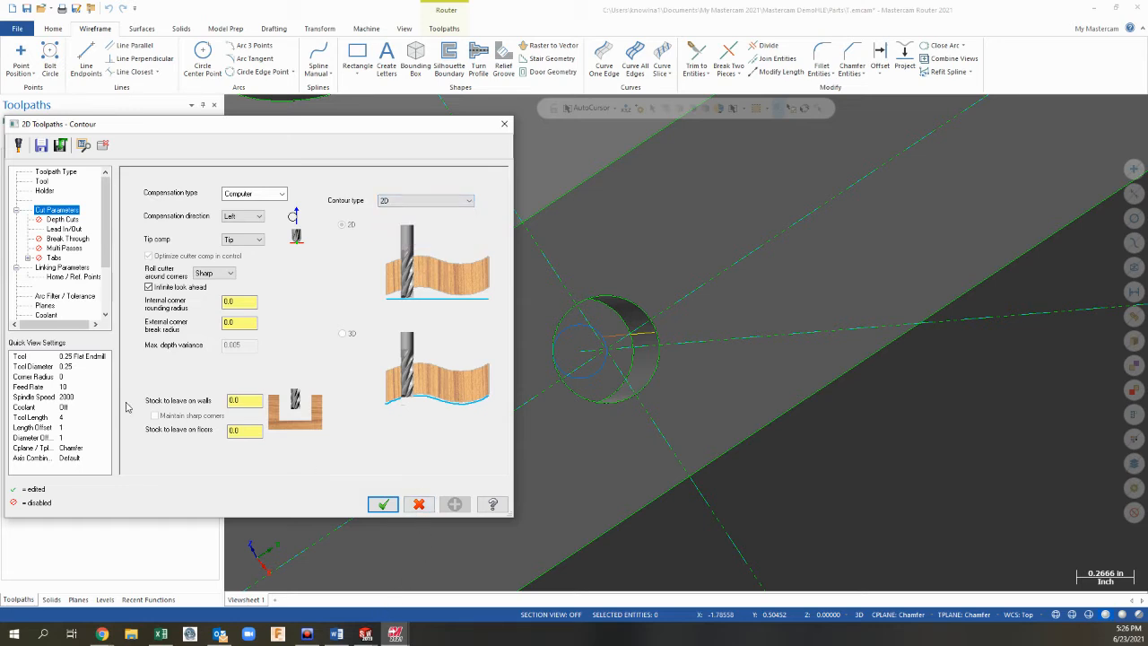
left_click(383, 504)
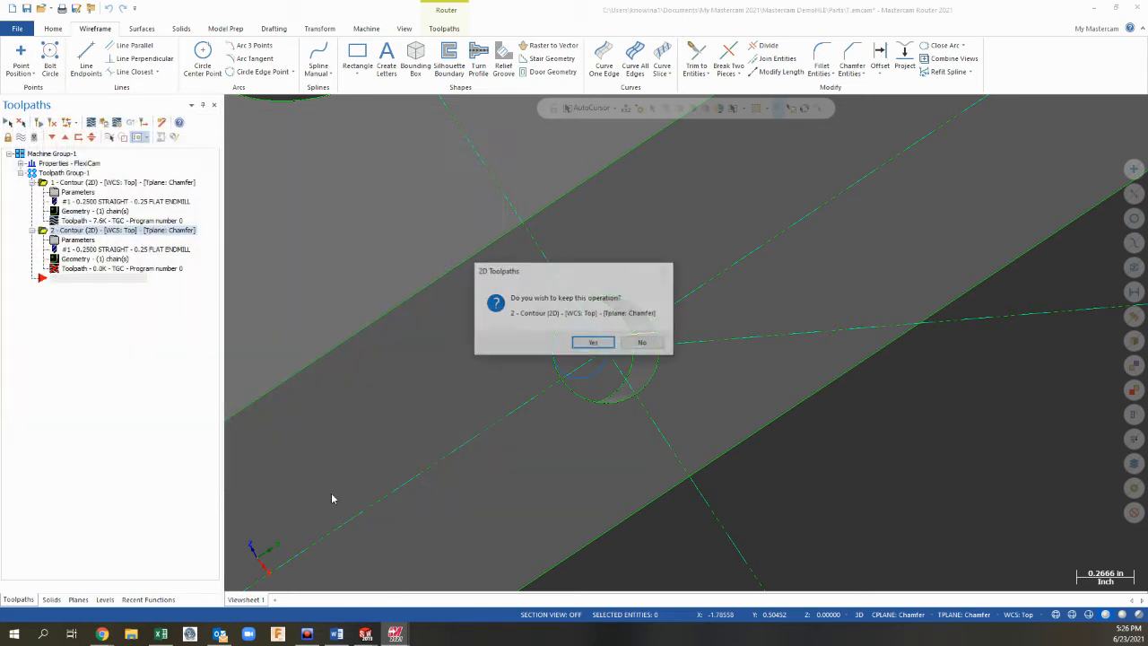
left_click(643, 342)
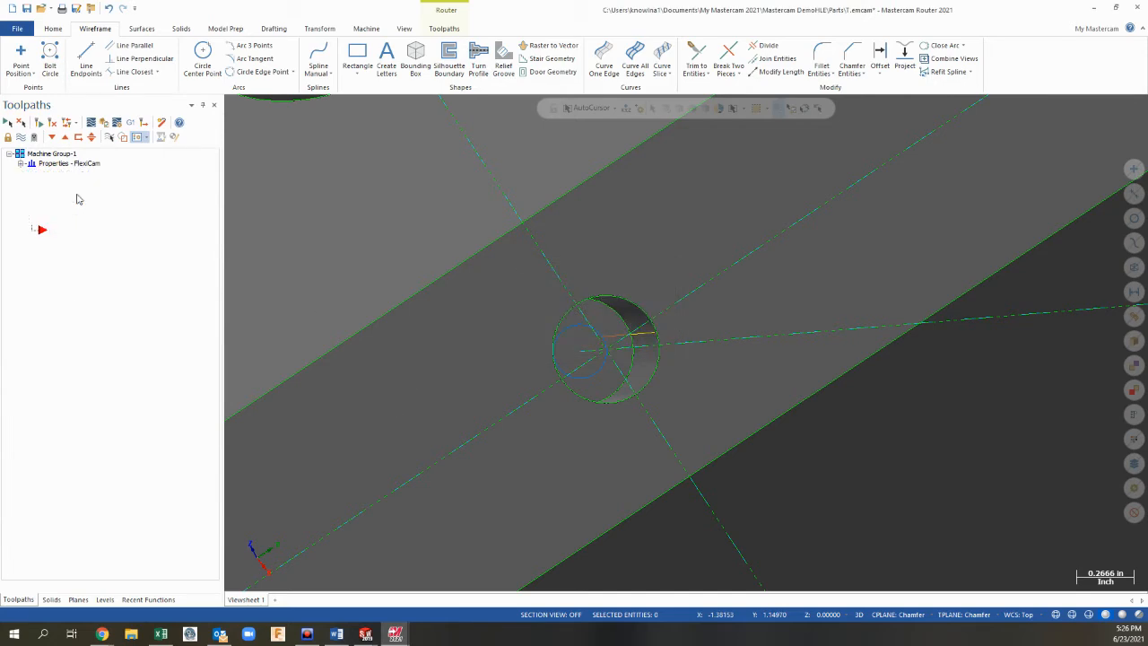
Step: Change the chamfer hole operation's contour type from 2D to Ramp and regenerate its toolpath
left_click(78, 192)
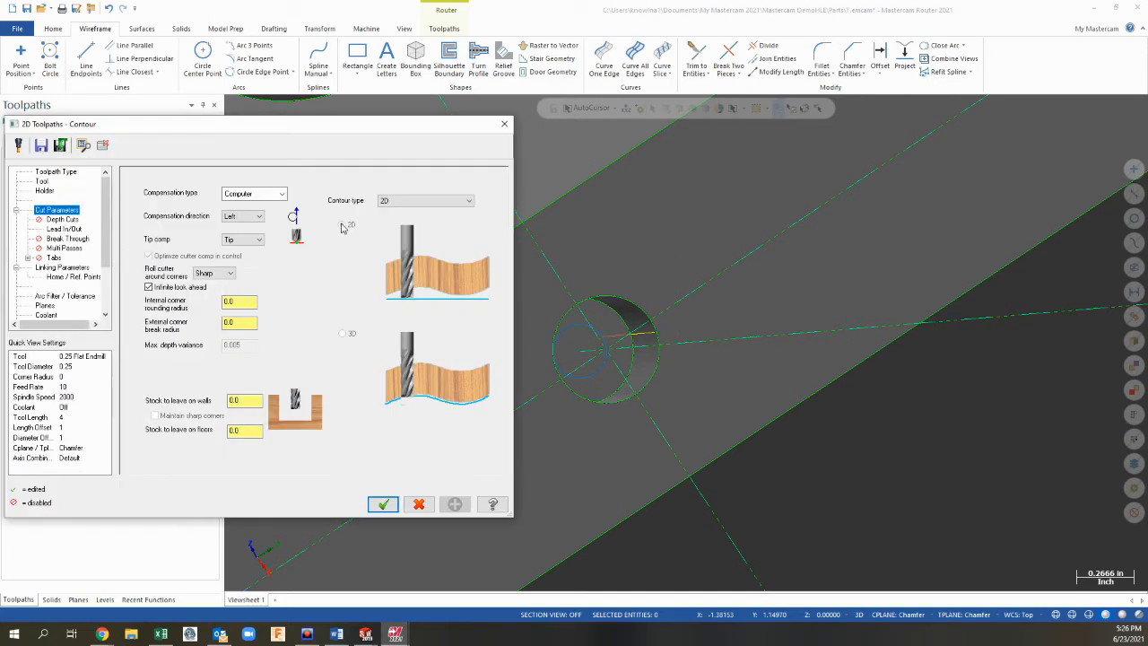
left_click(420, 202)
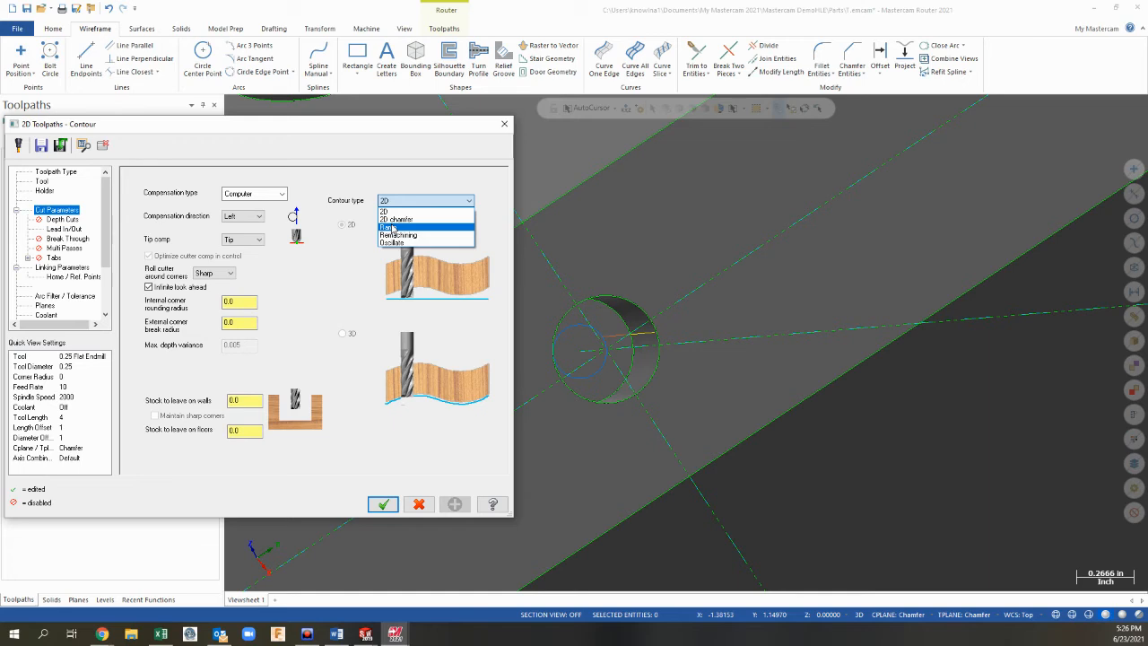
left_click(391, 228)
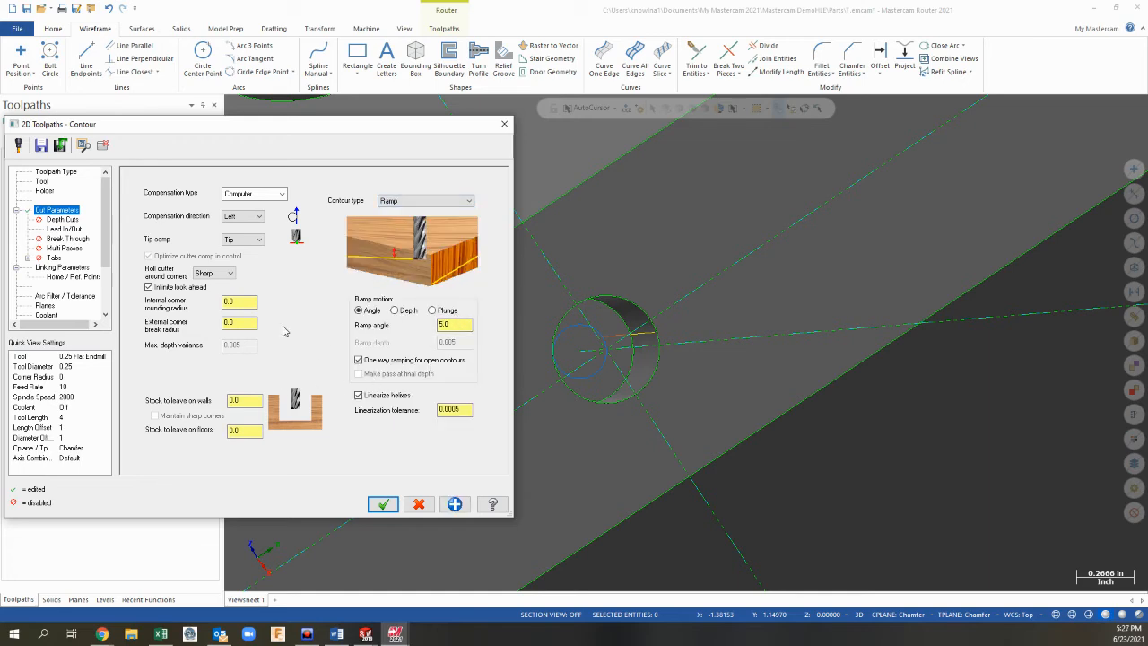
left_click(383, 505)
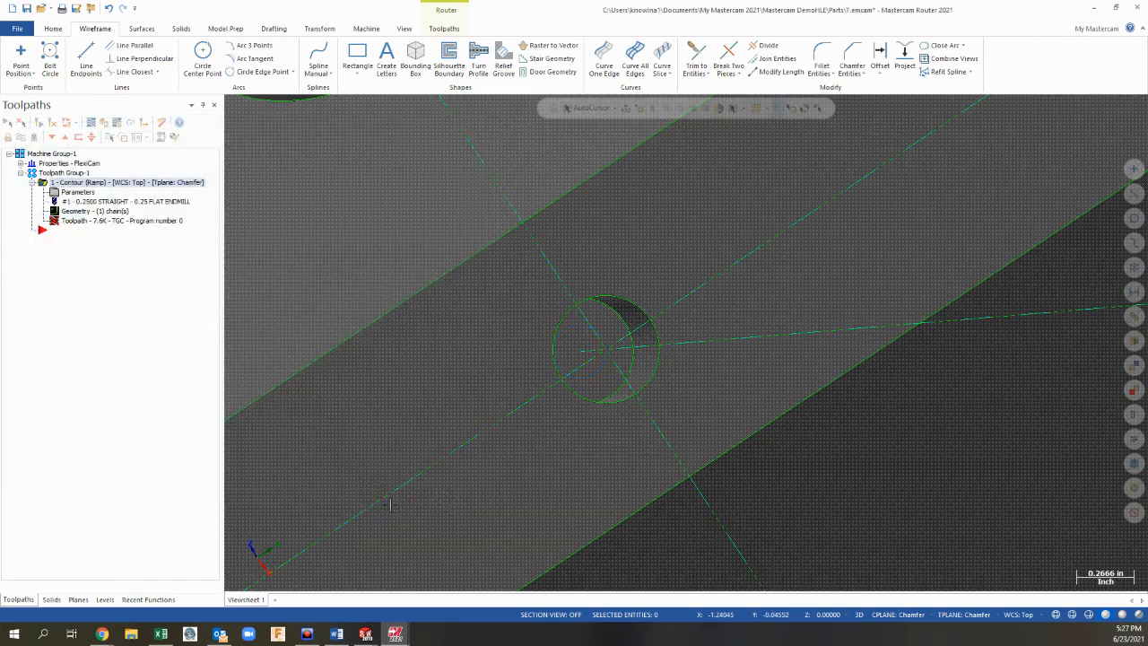
left_click(39, 123)
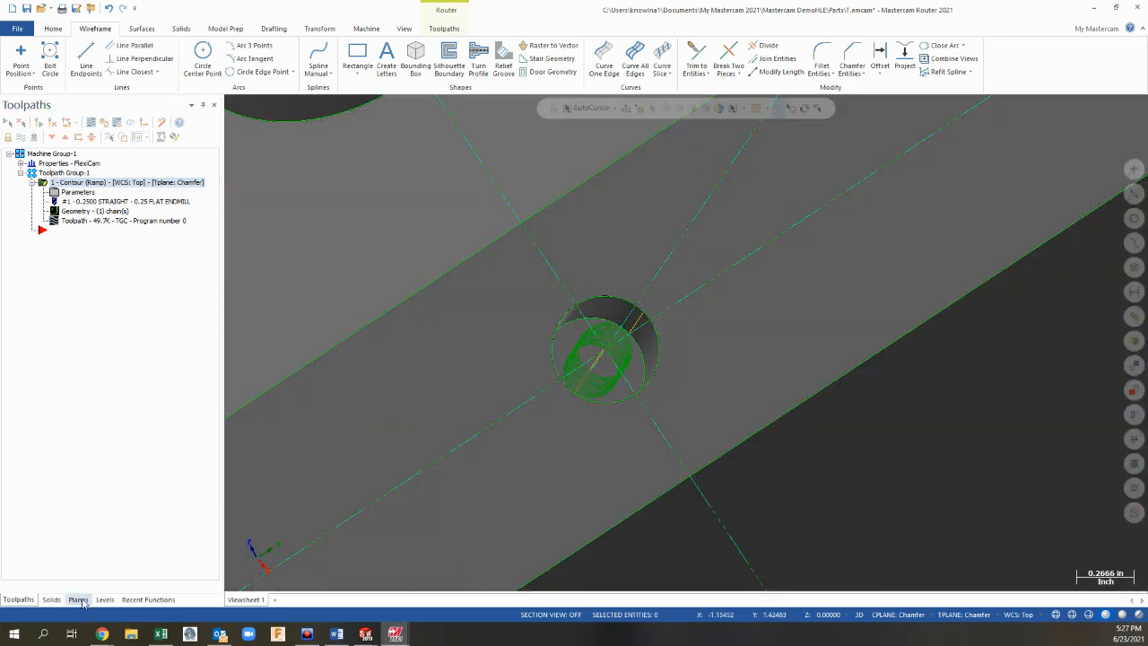
Step: Make Top Of Part the active construction and tool plane for machining the boss
left_click(79, 599)
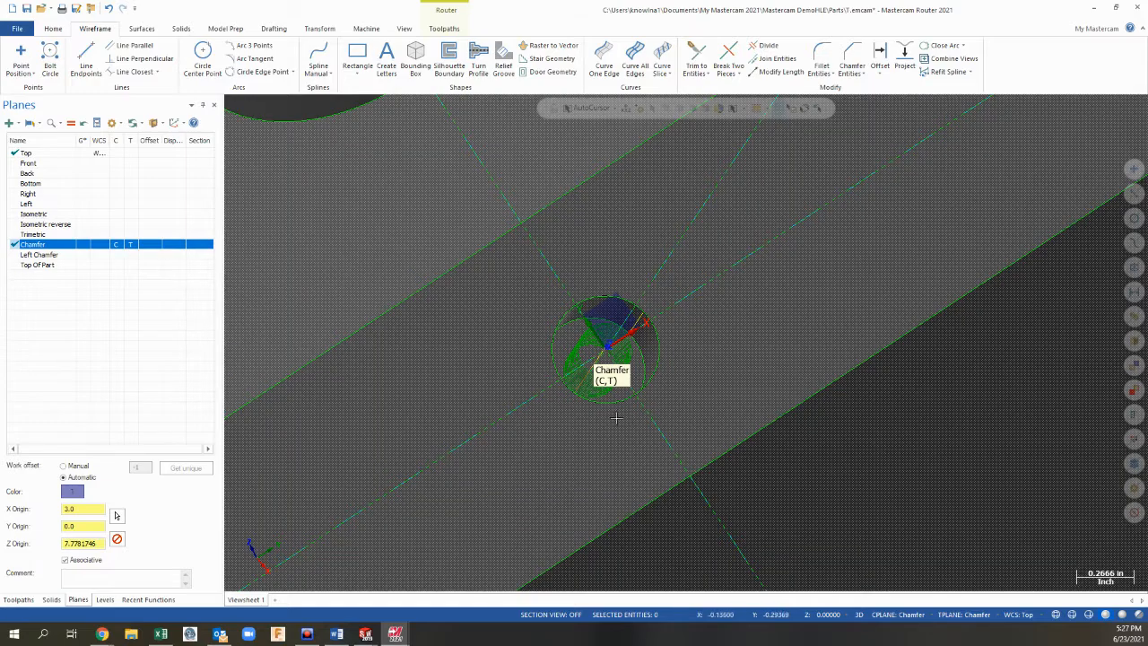
scroll(635, 383, "down", 4)
scroll(635, 383, "down", 4)
middle_click_drag(635, 383, 684, 375)
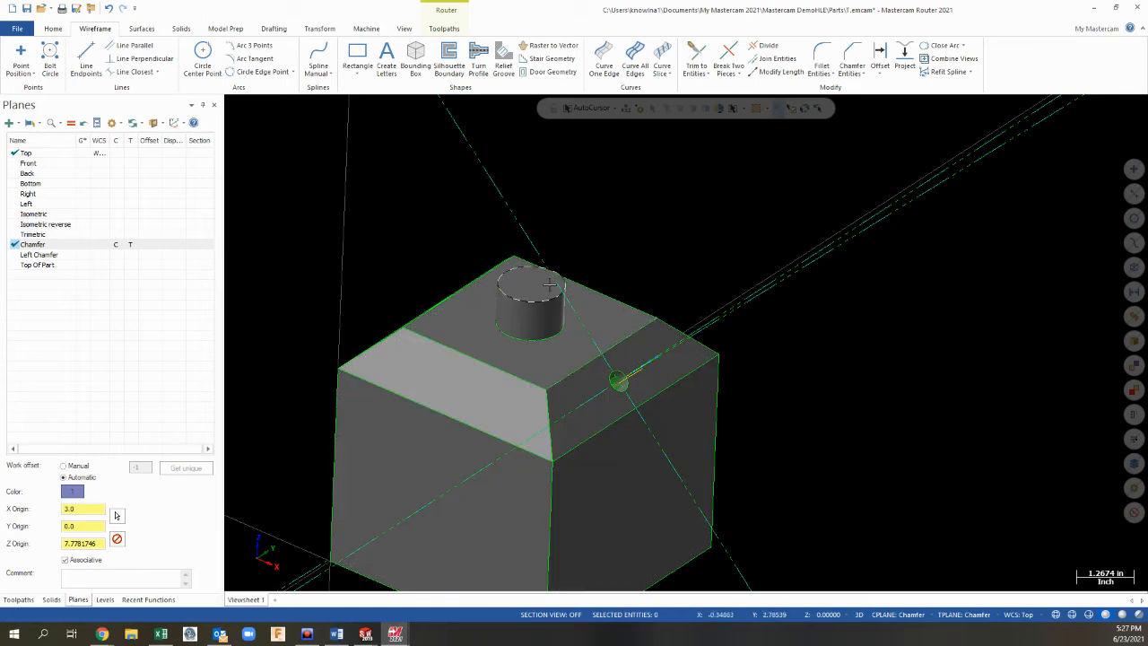
left_click(18, 600)
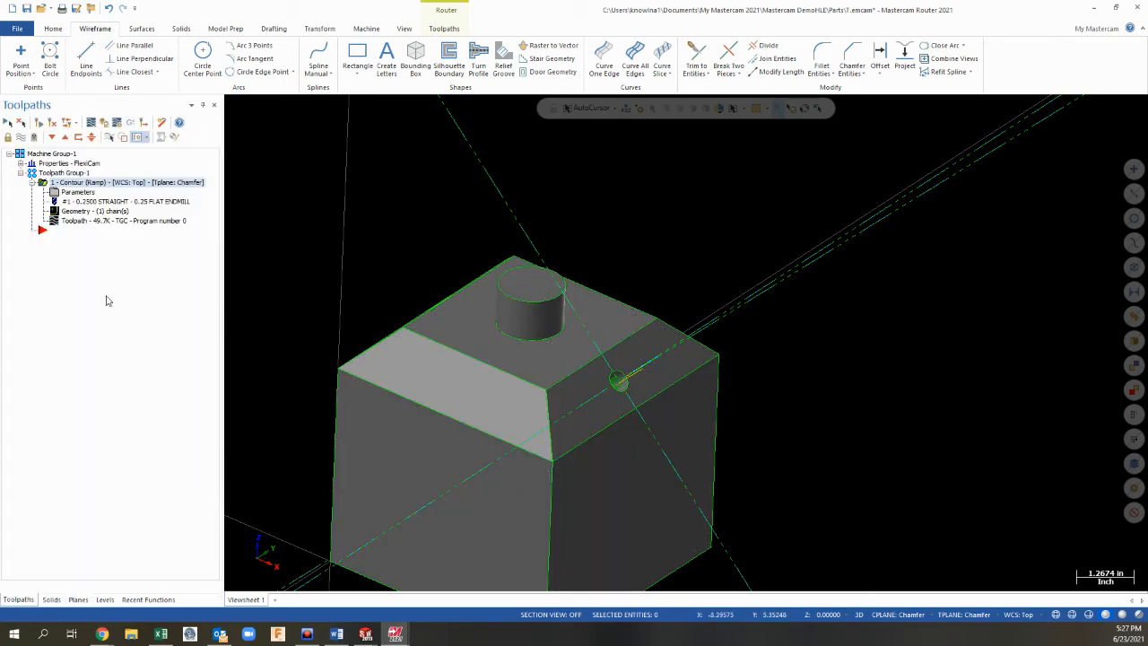
right_click(63, 235)
mouse_move(105, 281)
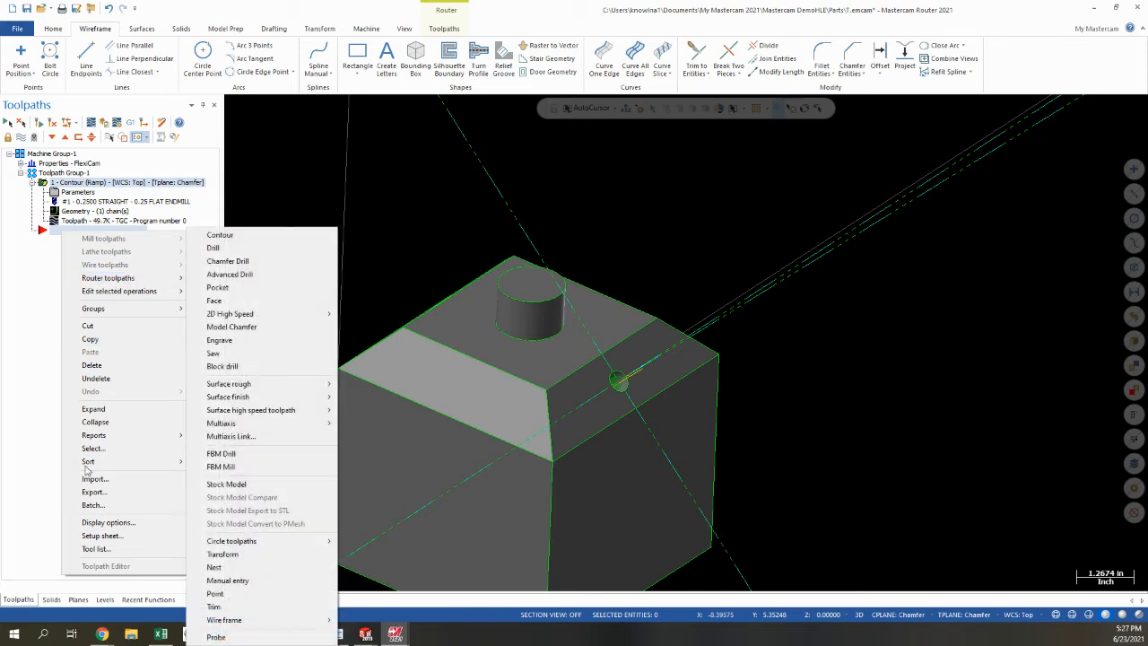
left_click(78, 600)
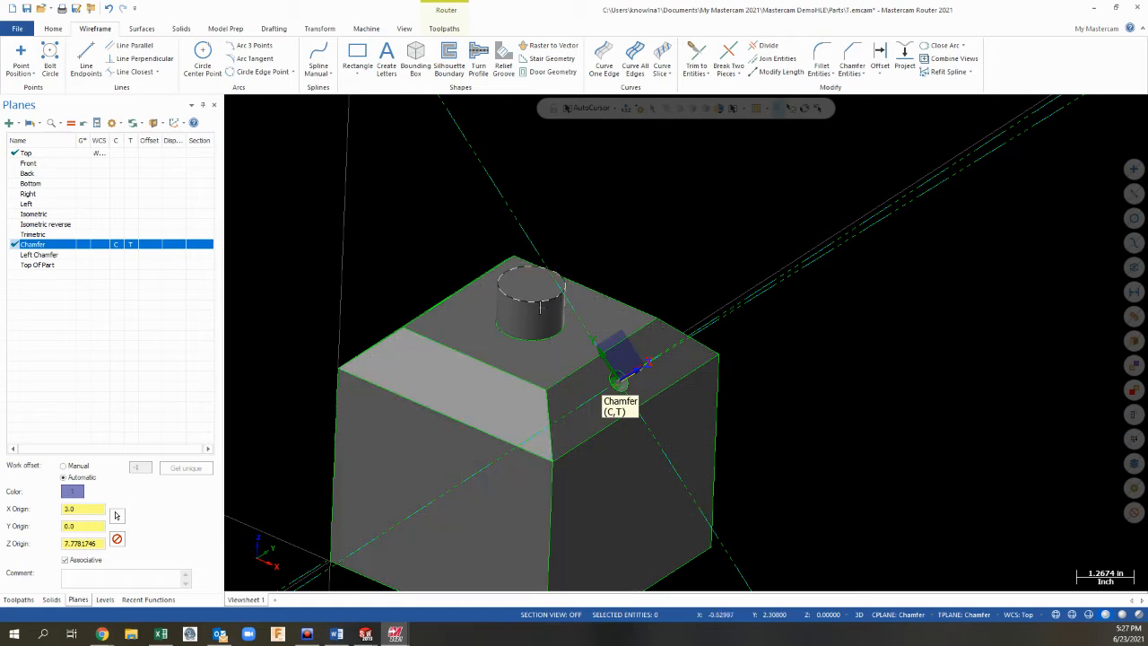
left_click(36, 265)
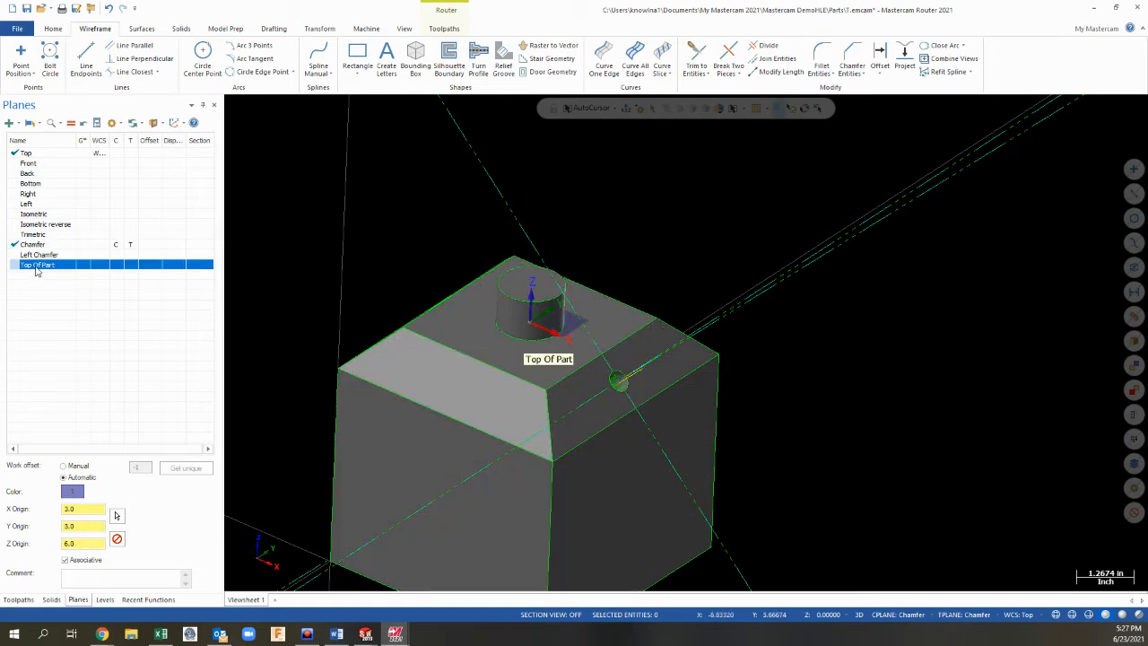
left_click(117, 266)
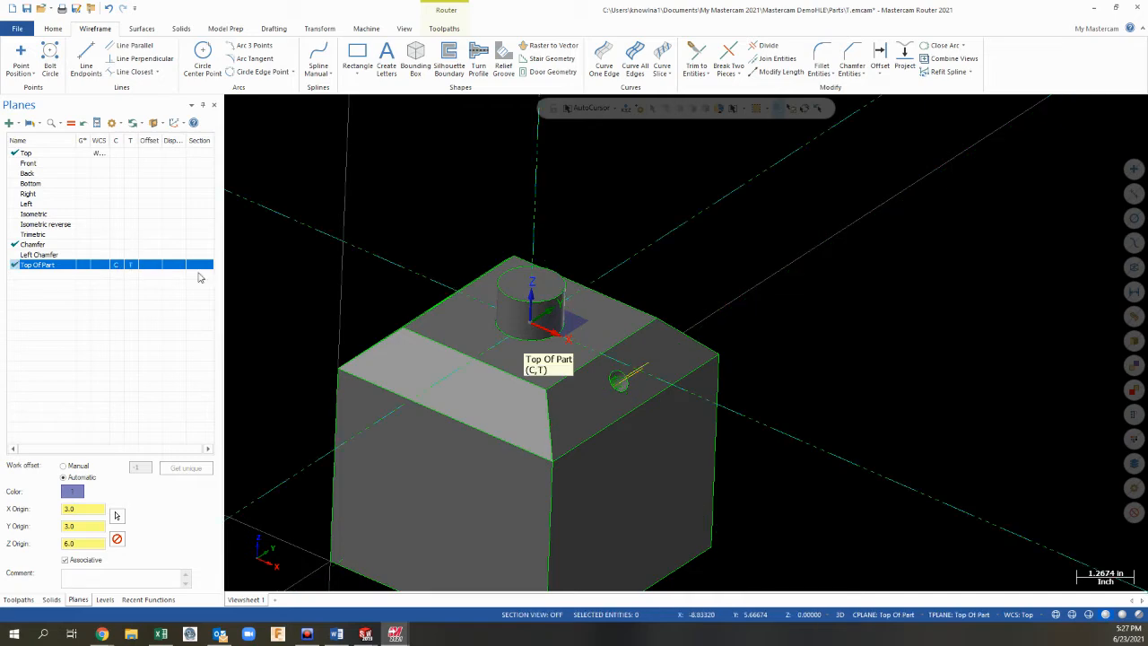
Step: Create a second router contour toolpath, chaining the circle at the base of the boss
left_click(36, 601)
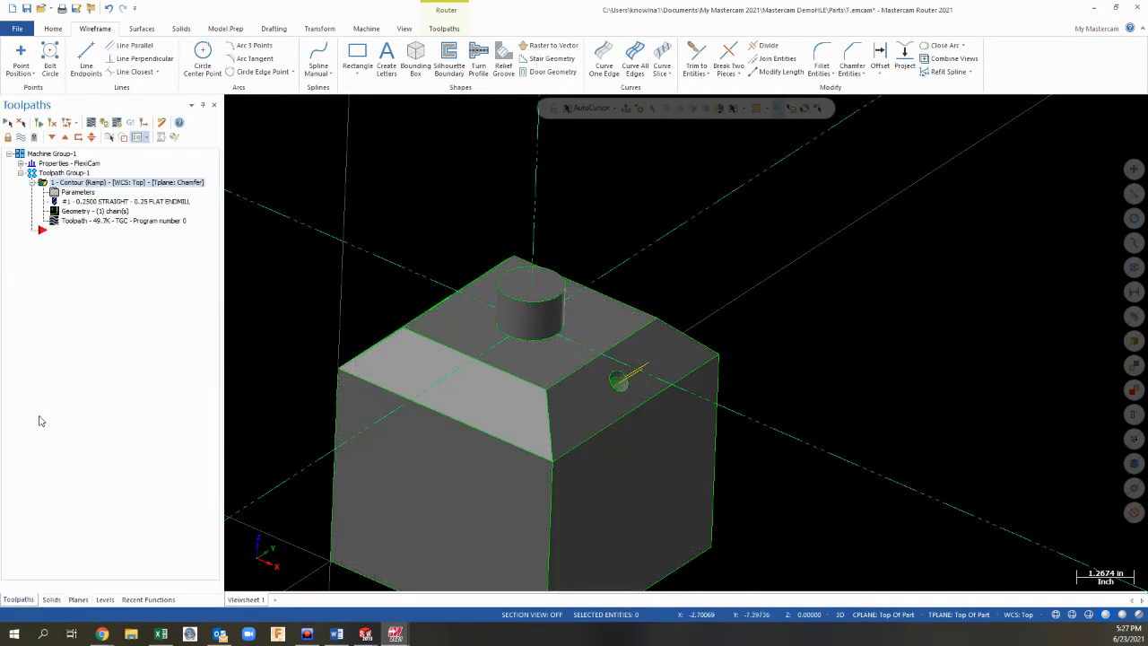
right_click(64, 235)
mouse_move(113, 280)
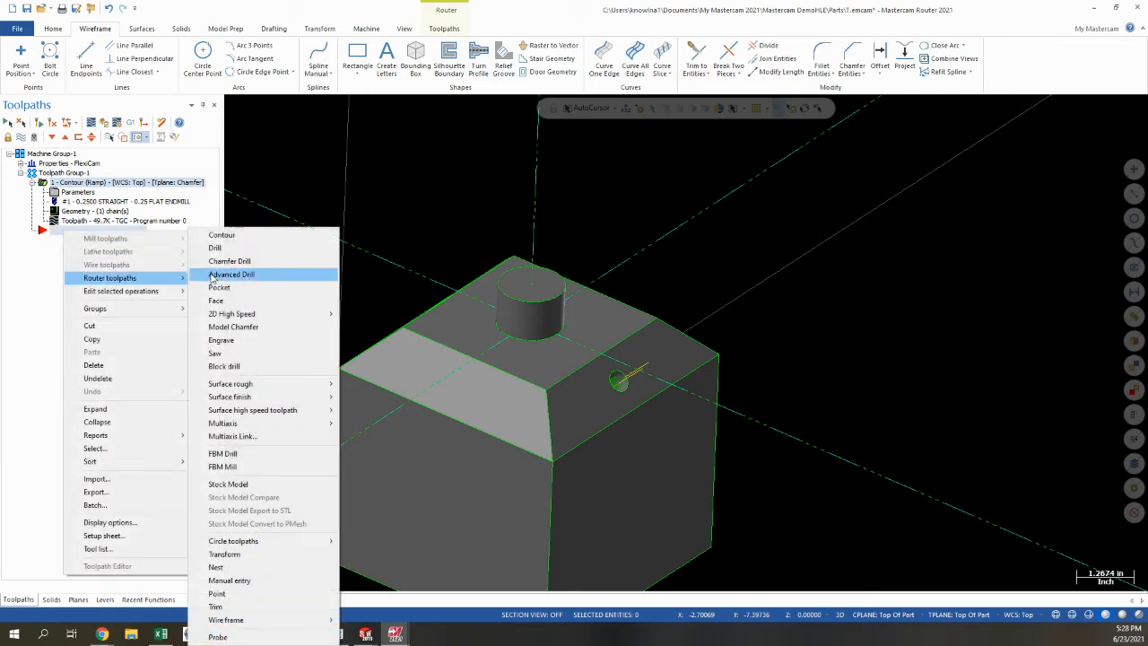
left_click(240, 237)
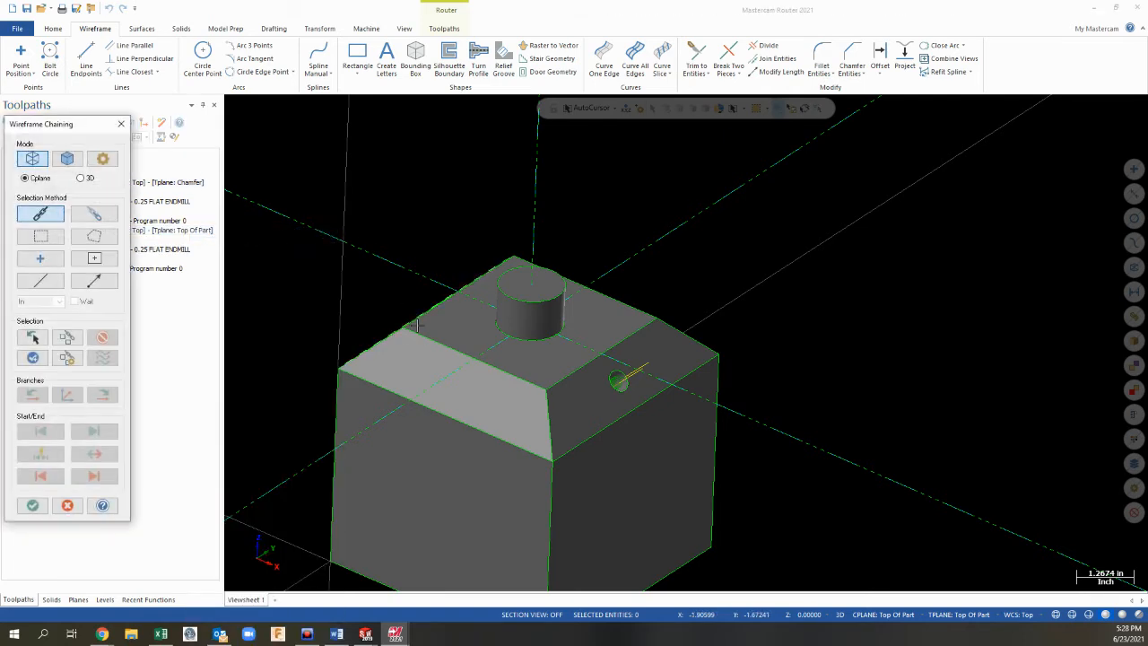
left_click(526, 344)
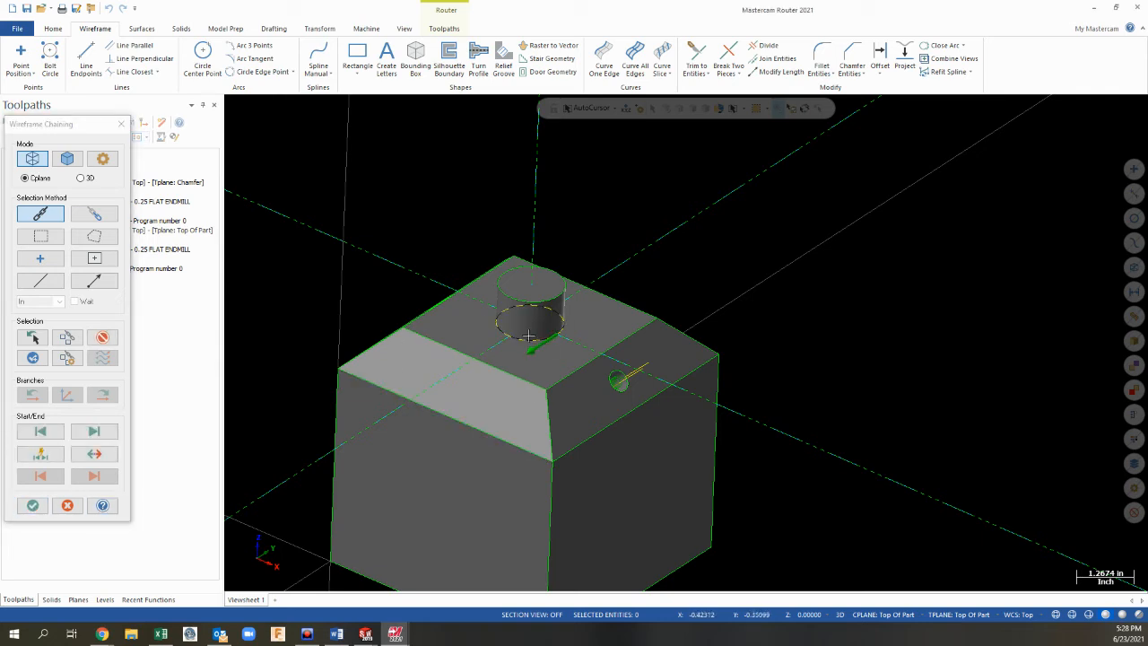
left_click(34, 508)
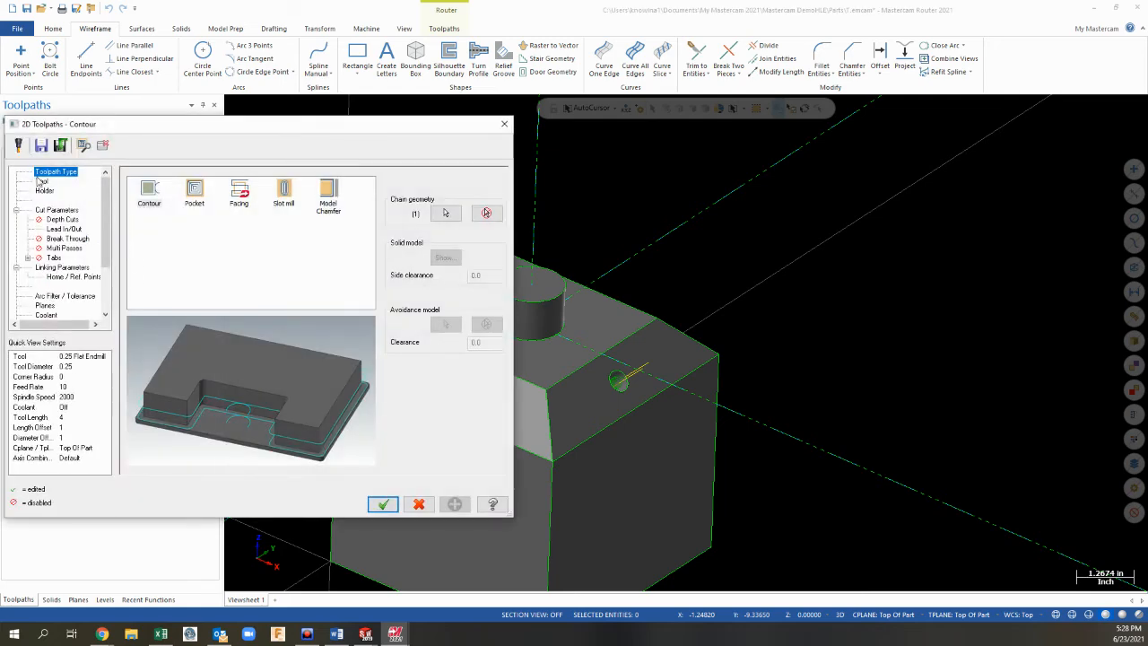
Step: Review the tool settings and set the boss operation's contour type to 2D
left_click(41, 182)
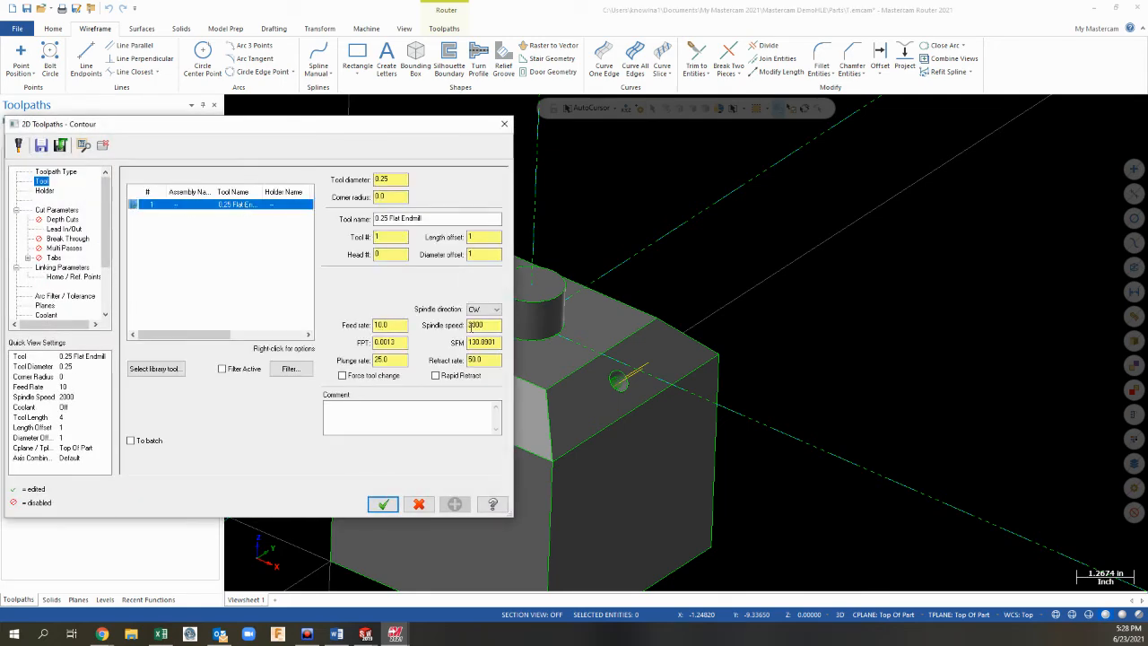
left_click(431, 201)
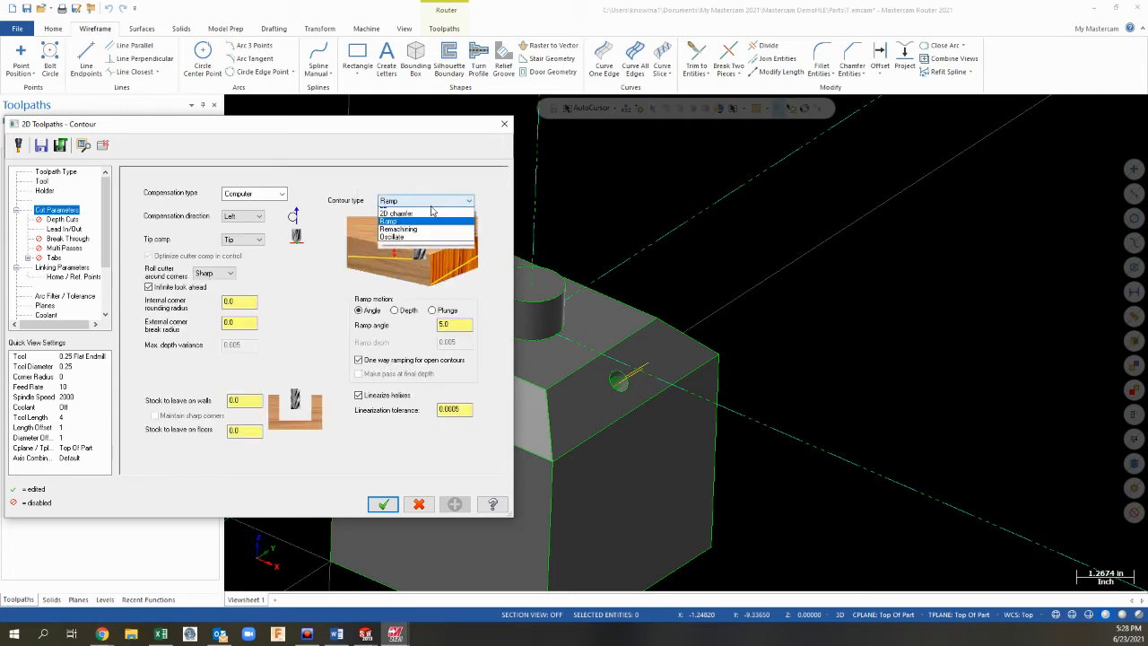
left_click(425, 214)
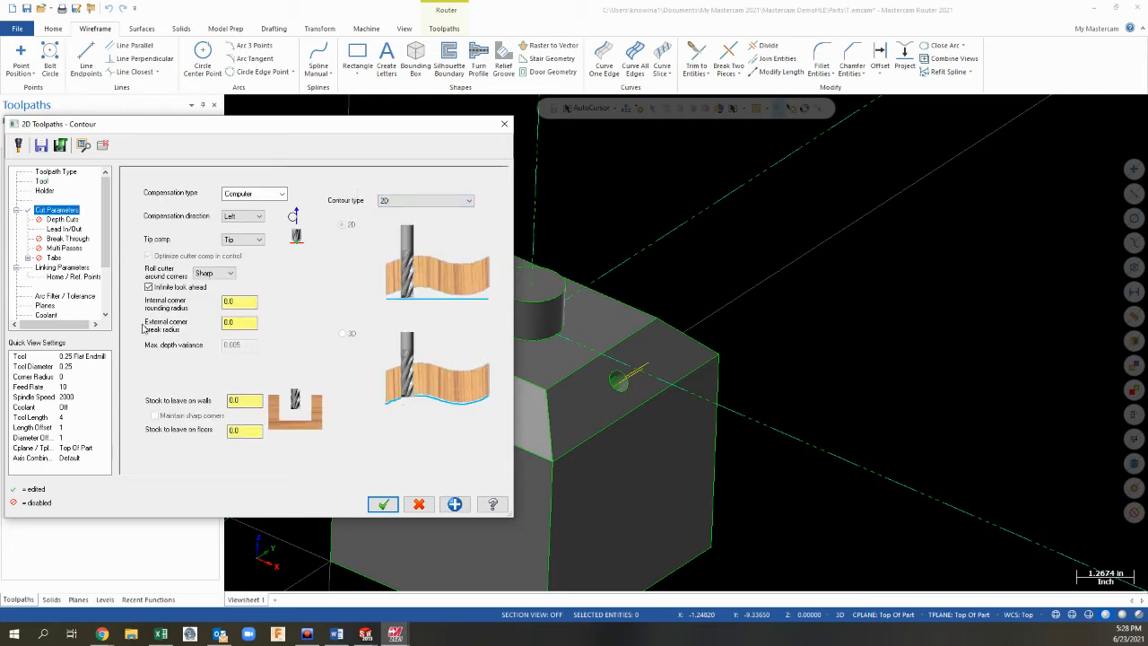
Step: Set the boss operation's top of stock to 1.0 from the boss's top centre and its depth to 0.0 at the base
left_click(61, 267)
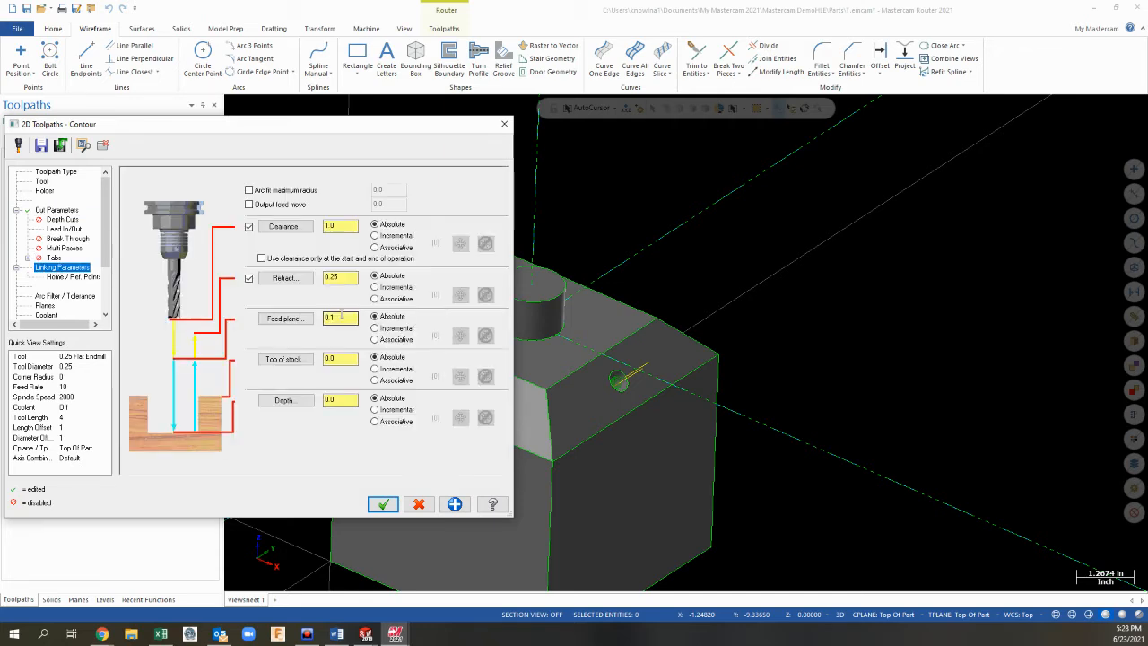
left_click(298, 362)
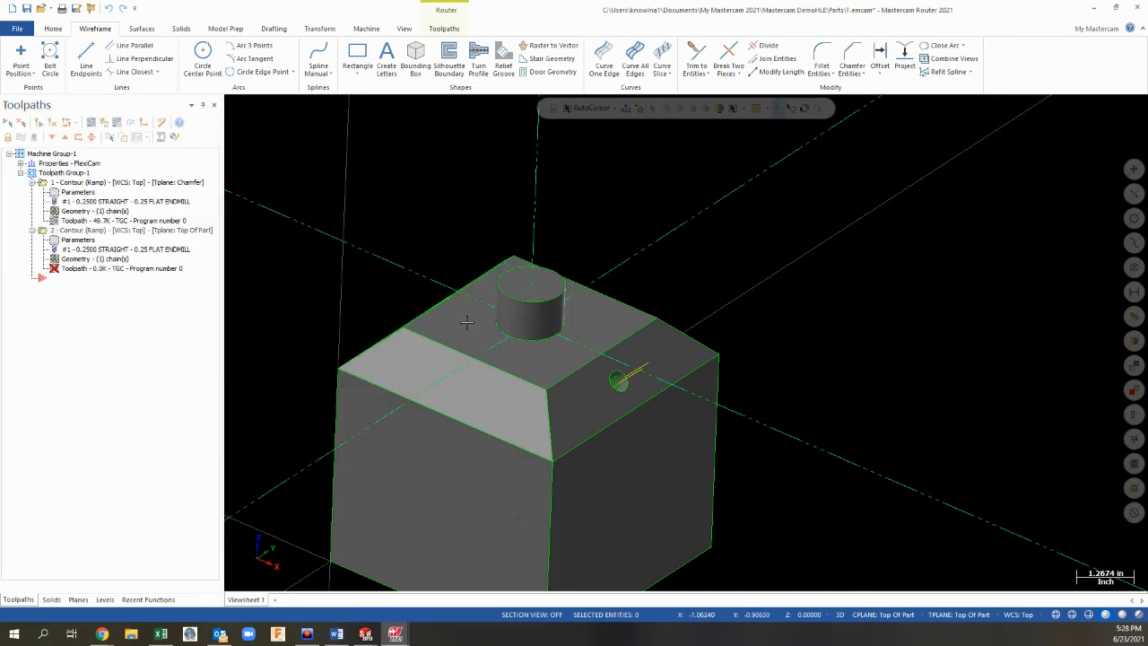
left_click(520, 305)
left_click(301, 402)
left_click(520, 346)
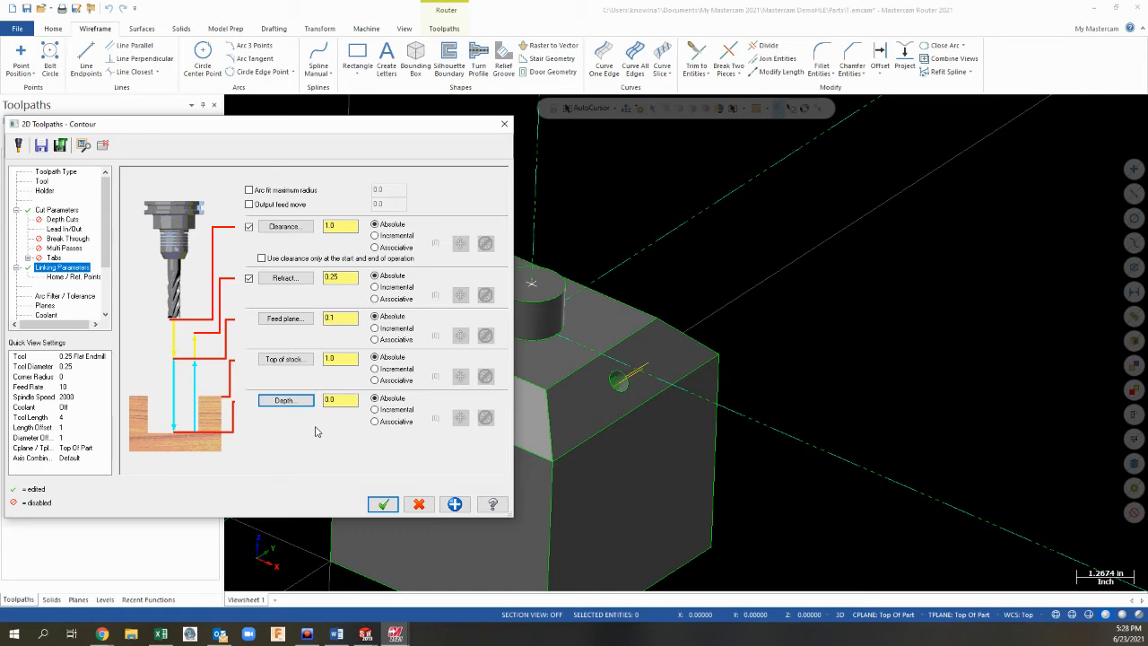
left_click(285, 359)
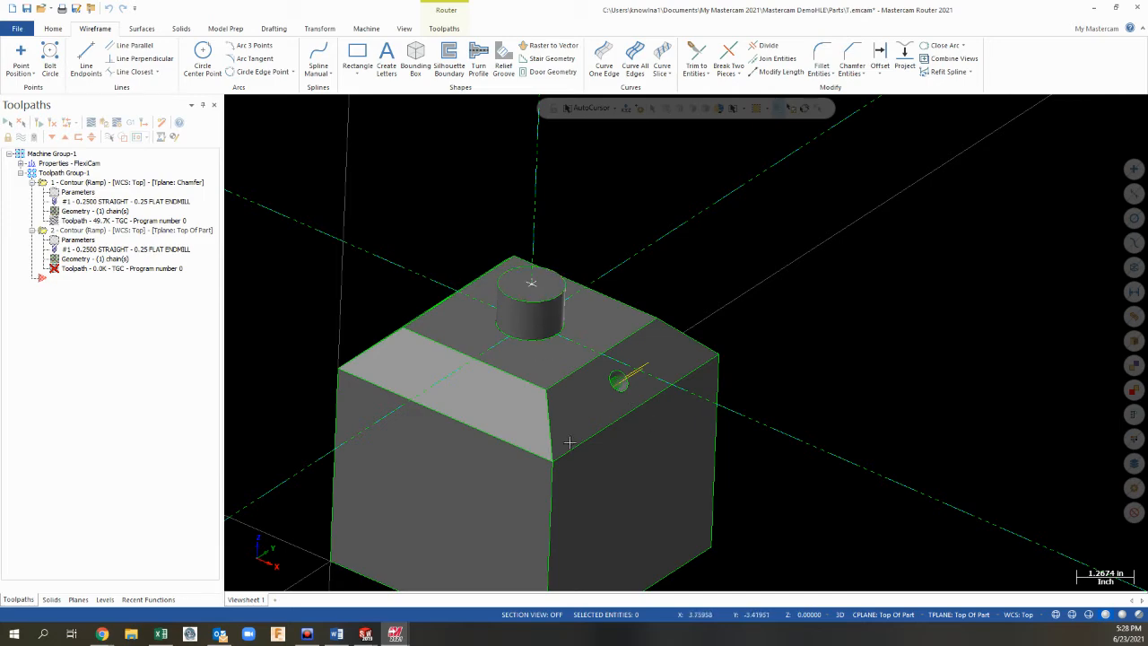
left_click(528, 307)
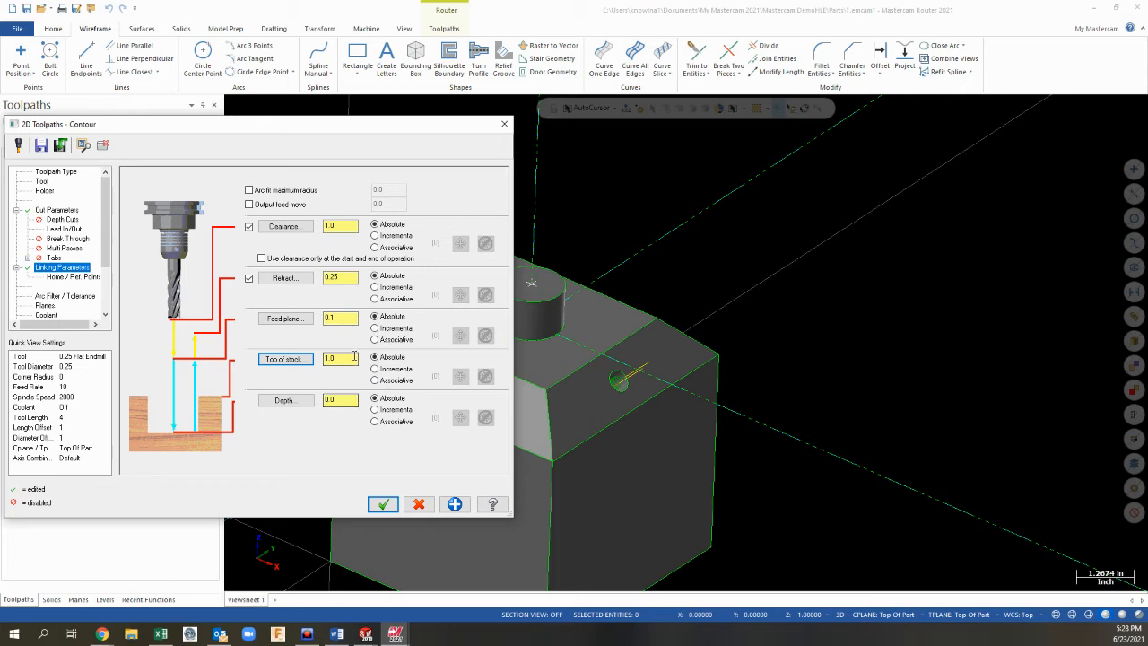
Step: Review the geometry-based value options for the top of stock, and accept the contour parameters to generate the boss toolpath
right_click(345, 362)
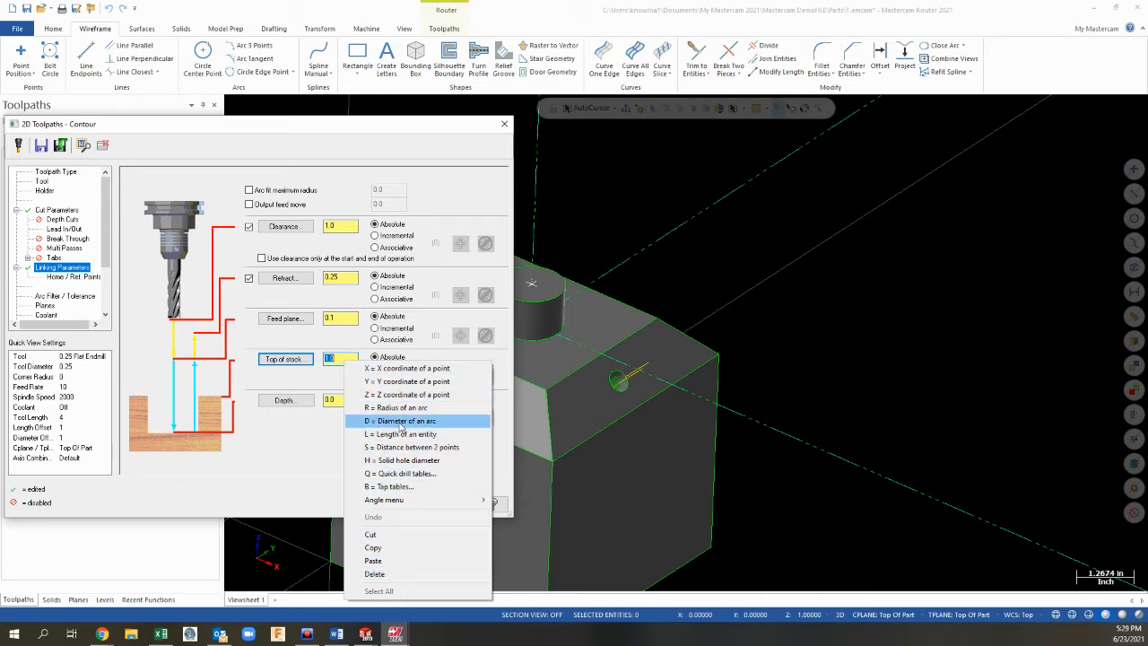
mouse_move(405, 502)
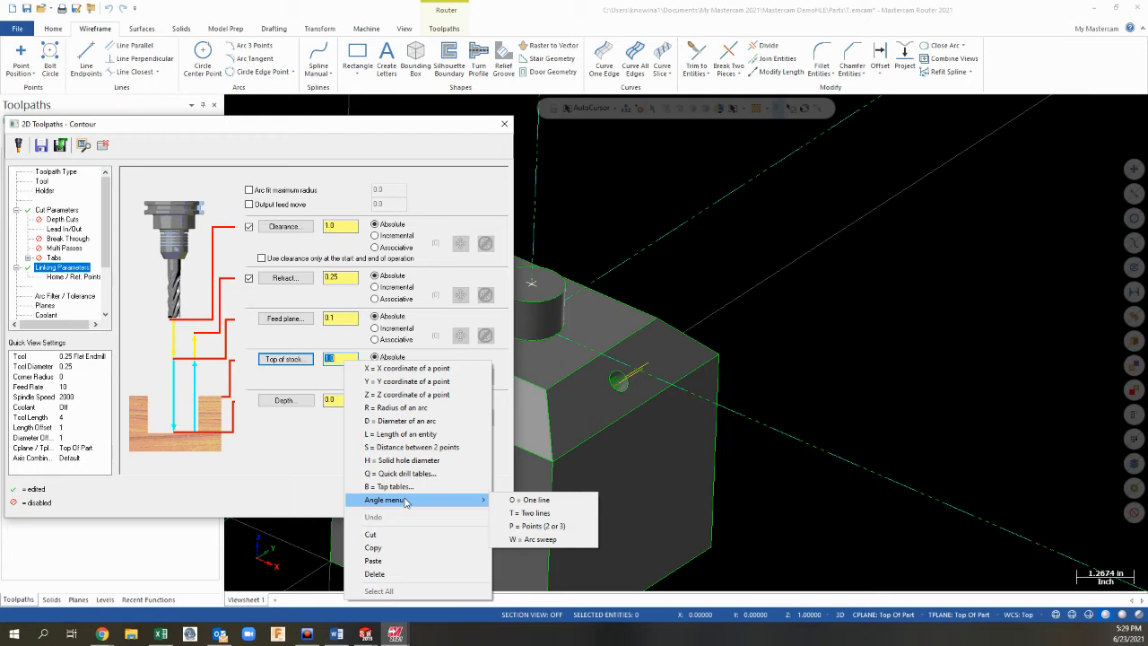
left_click(278, 450)
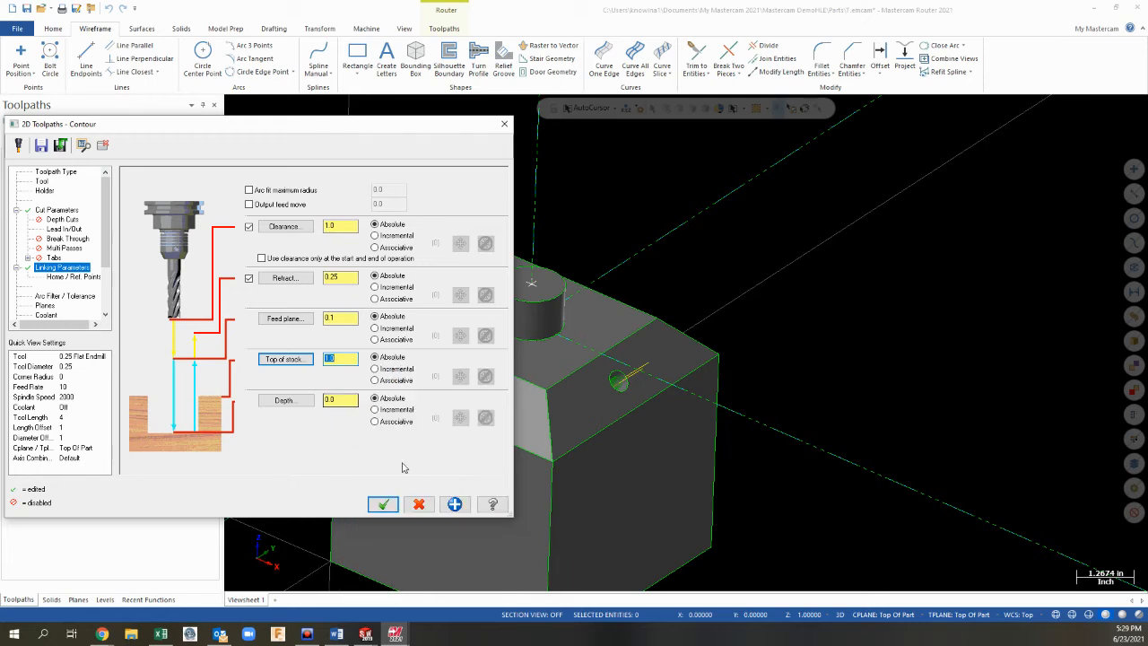
left_click(384, 505)
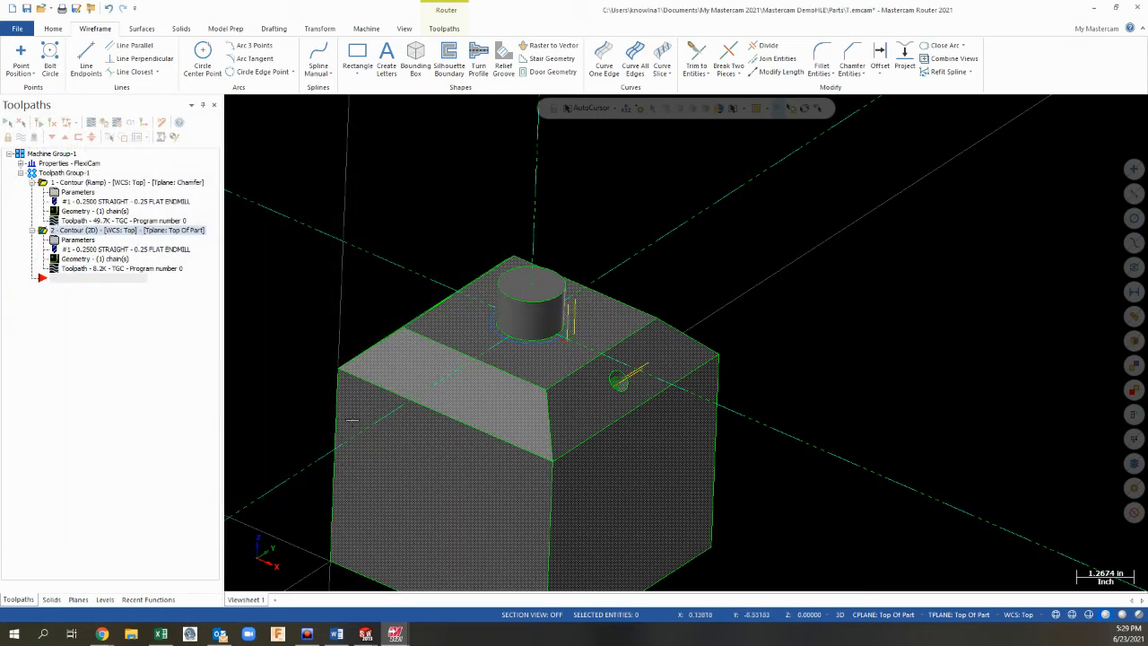
Step: Inspect the contour toolpath around the boss and backplot its tool motion at different playback speeds
scroll(565, 335, "down", 3)
scroll(566, 332, "up", 4)
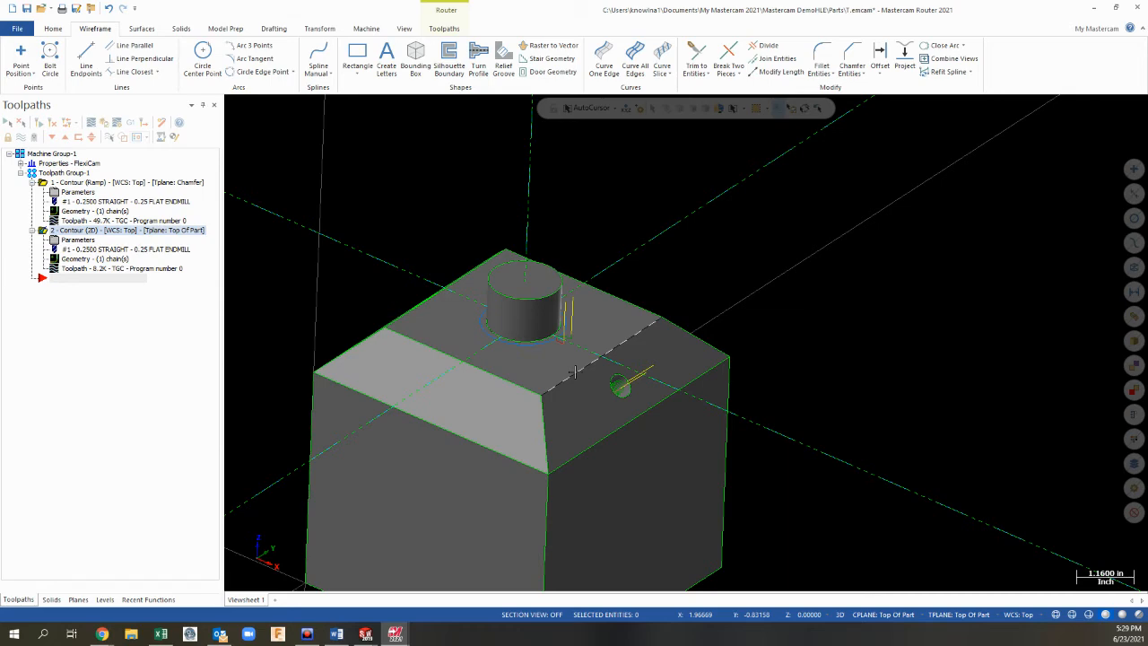
scroll(572, 371, "up", 3)
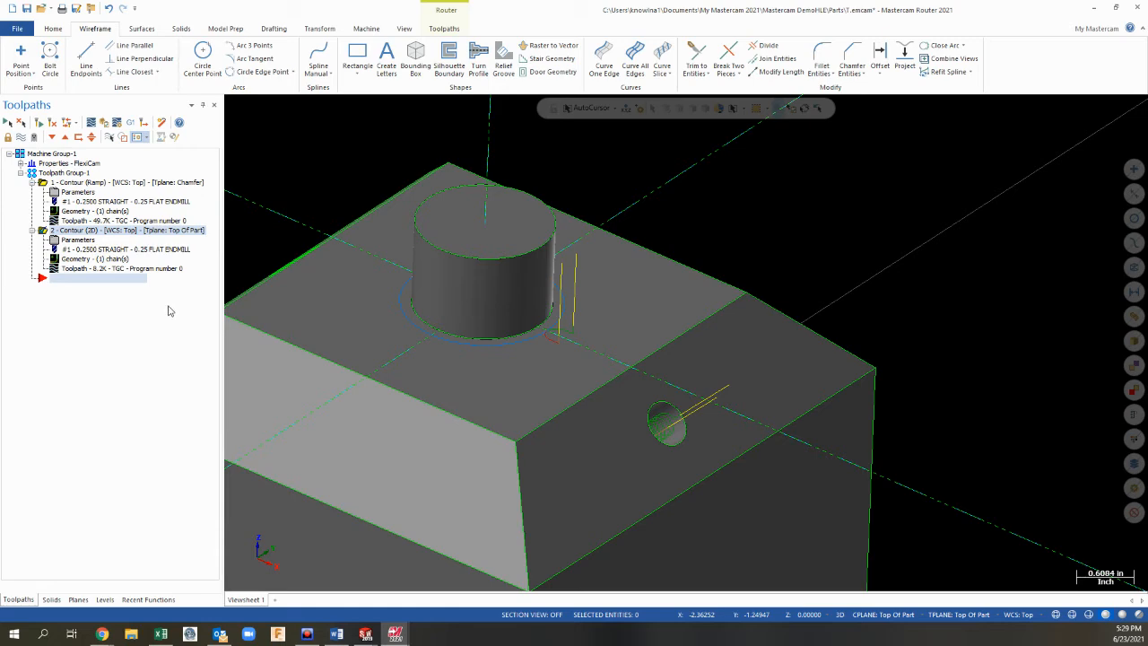
scroll(505, 399, "down", 4)
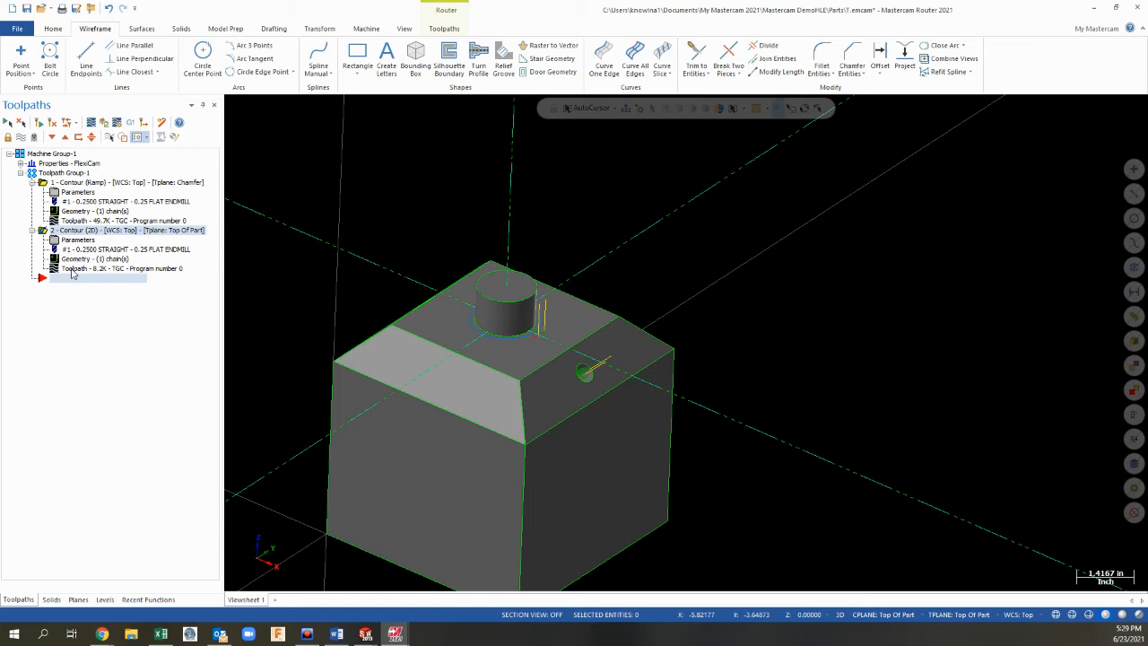
left_click(72, 270)
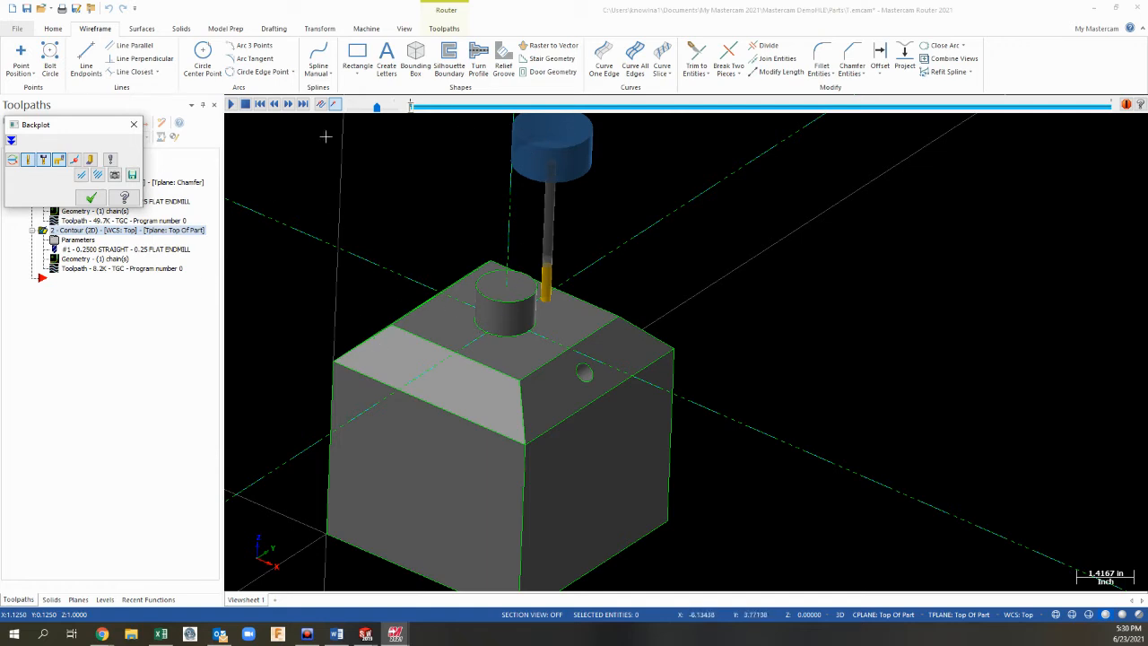
left_click_drag(377, 107, 355, 107)
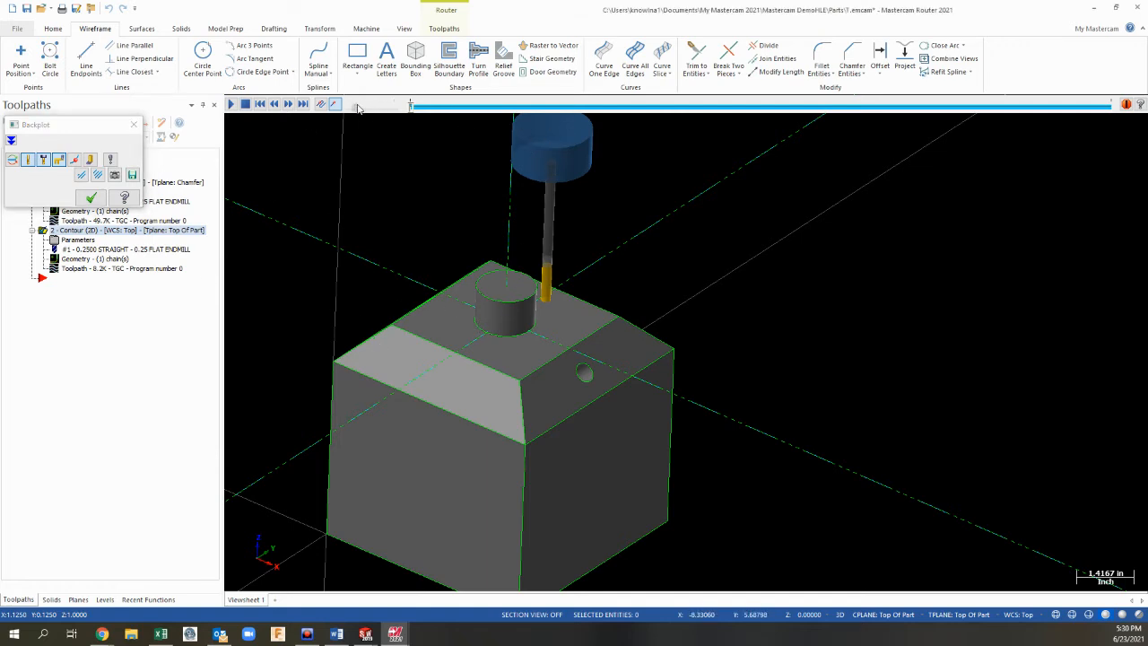
left_click(230, 104)
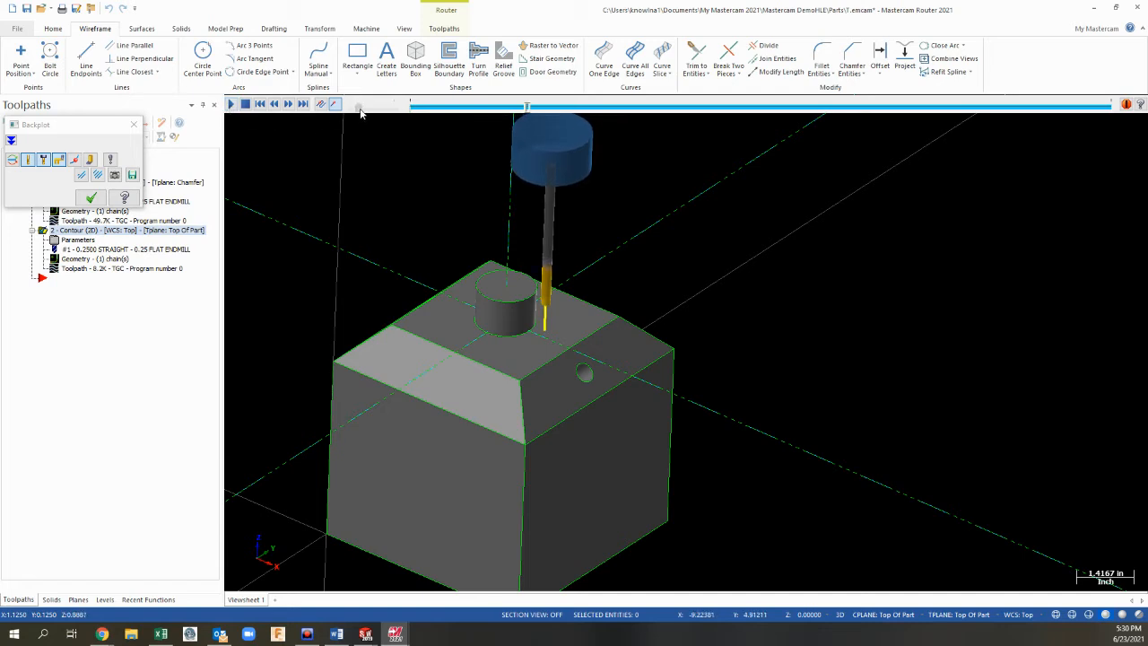
left_click_drag(360, 109, 394, 108)
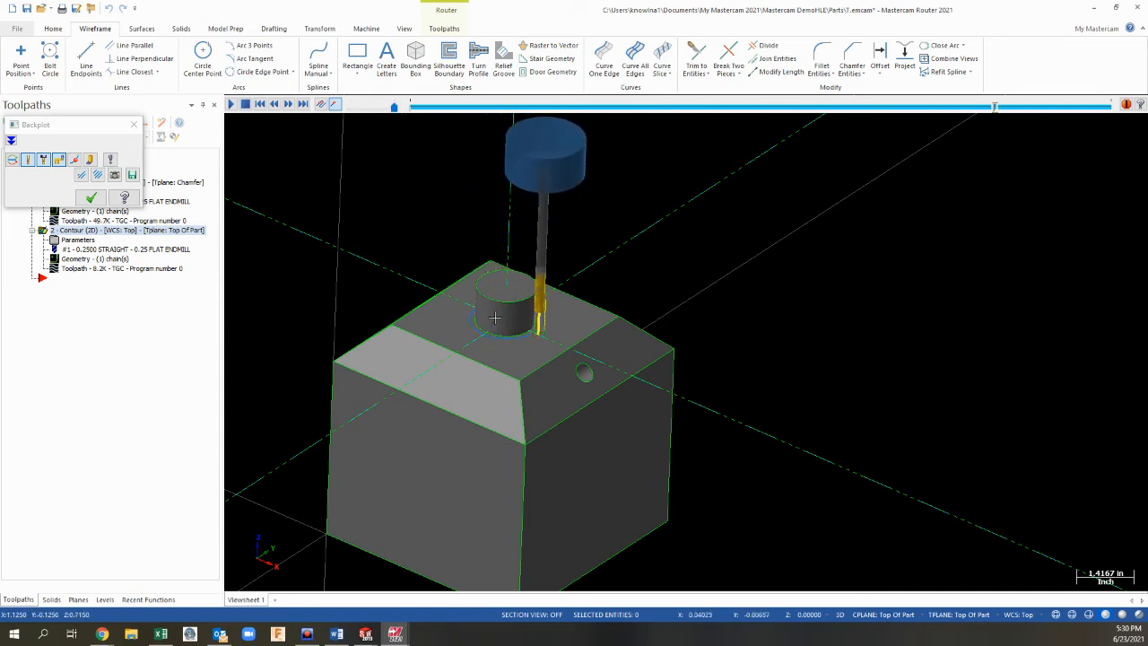
left_click(90, 197)
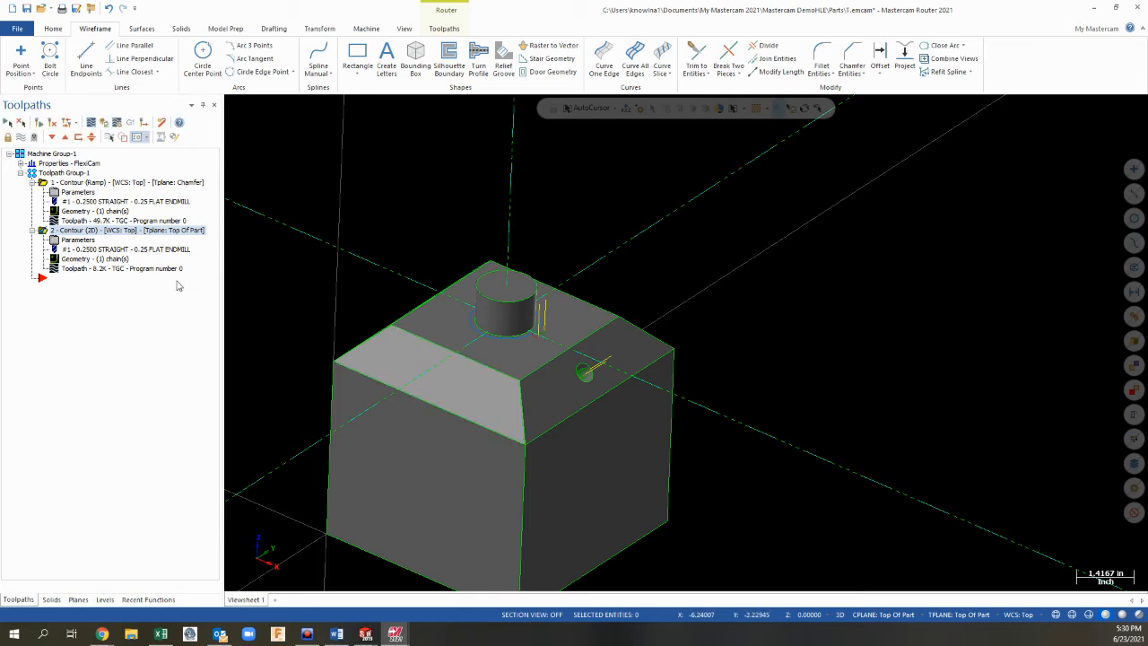
Step: Try to regenerate the boss contour with its construction plane set to Right and its tool plane kept at Top Of Part
left_click(79, 240)
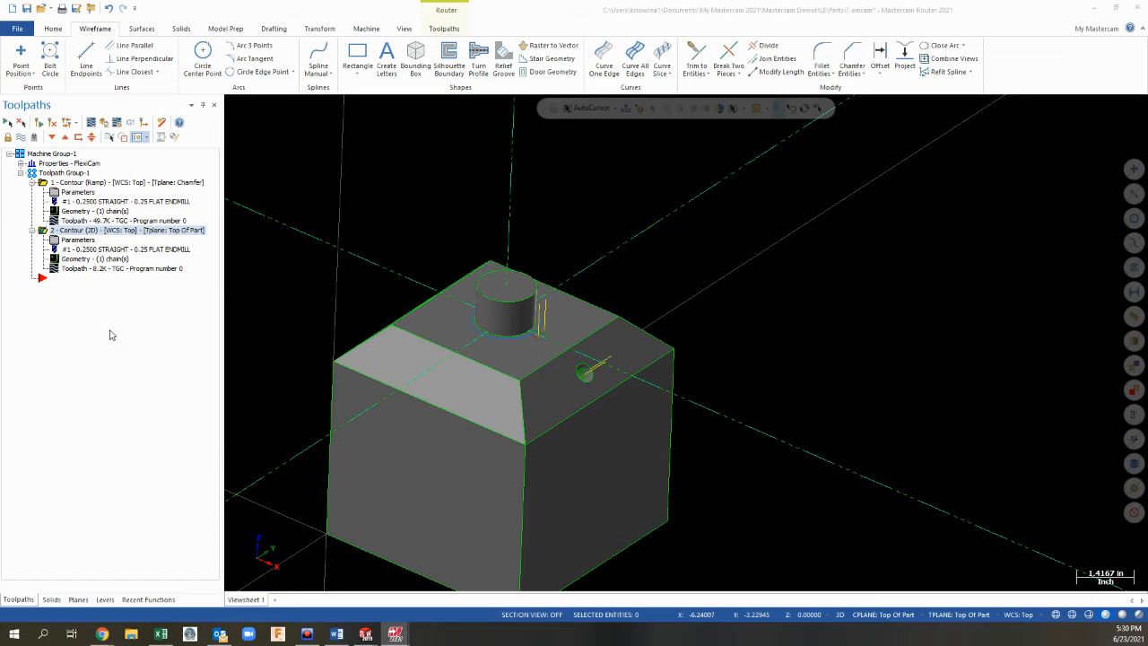
scroll(104, 282, "down", 2)
left_click(45, 239)
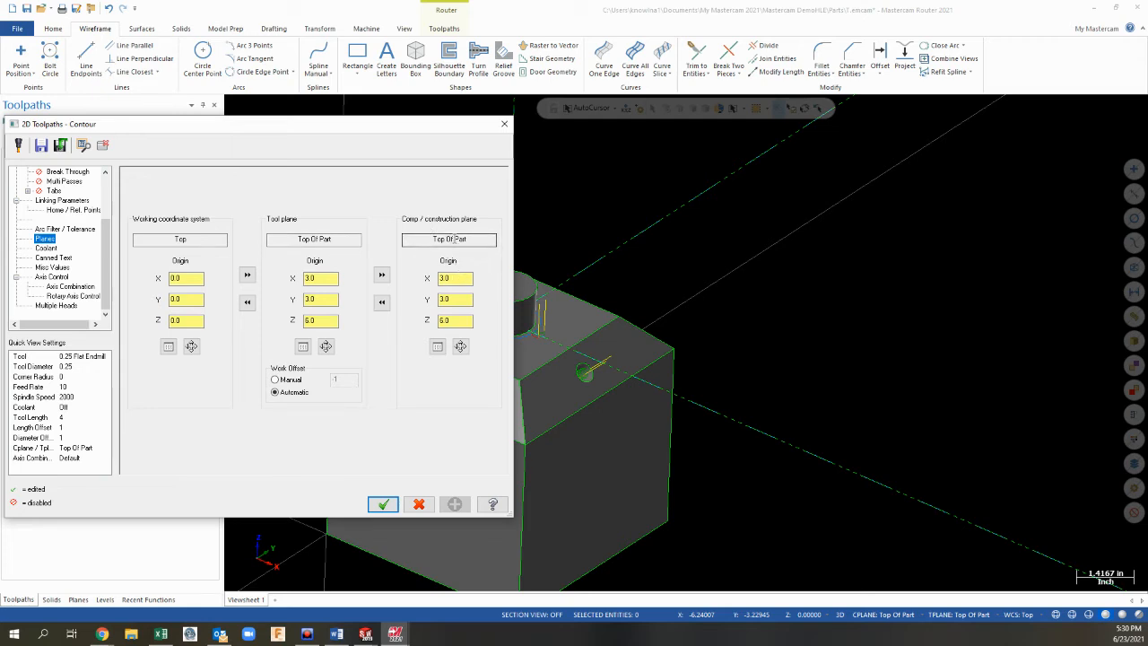
left_click(442, 348)
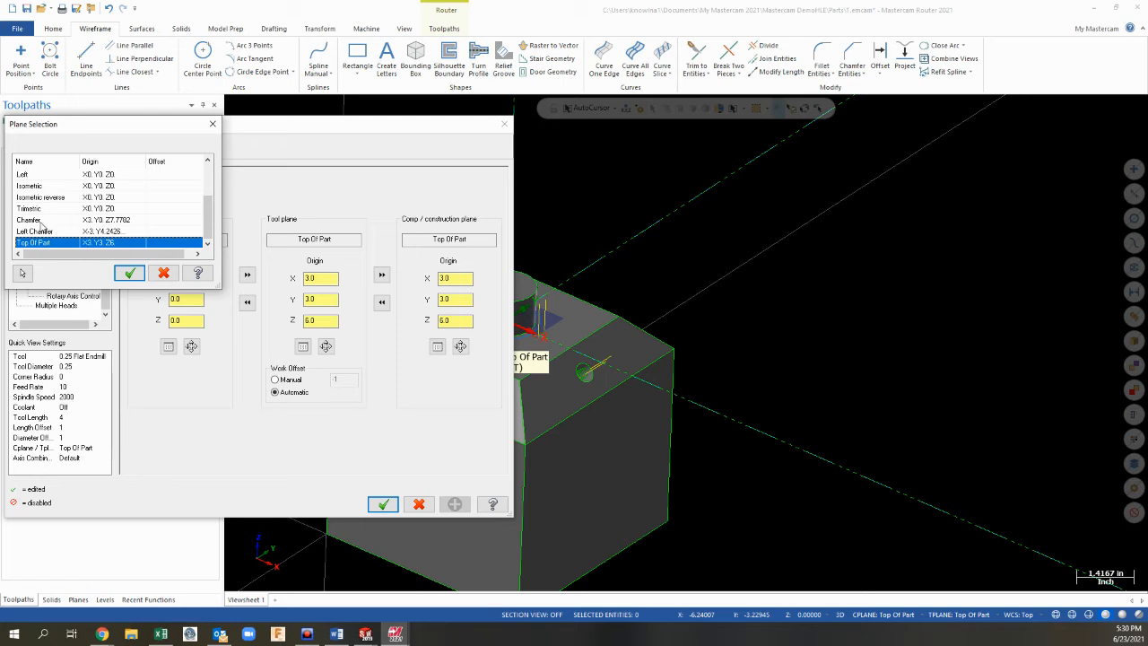
left_click_drag(213, 206, 211, 175)
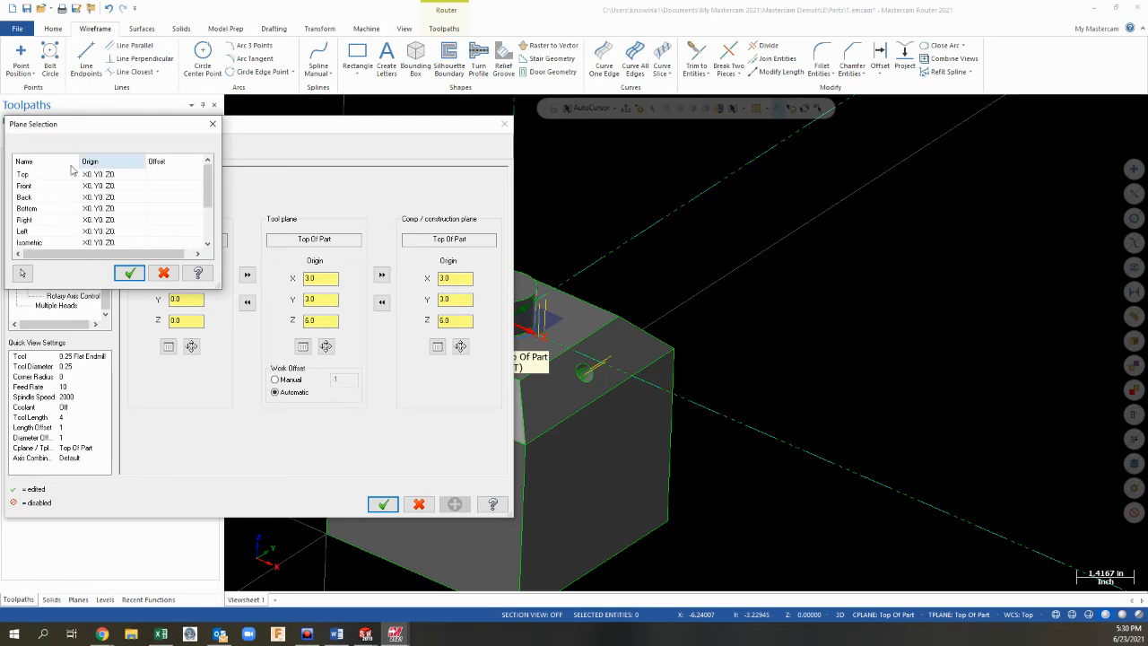
left_click(40, 220)
left_click(131, 274)
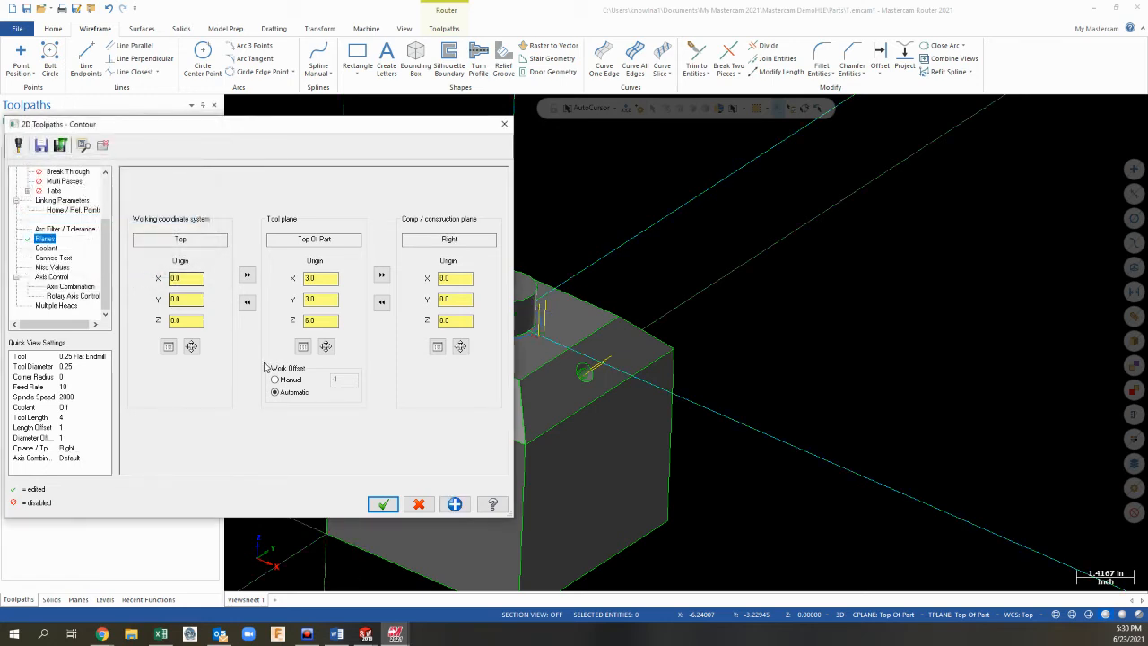
left_click(379, 501)
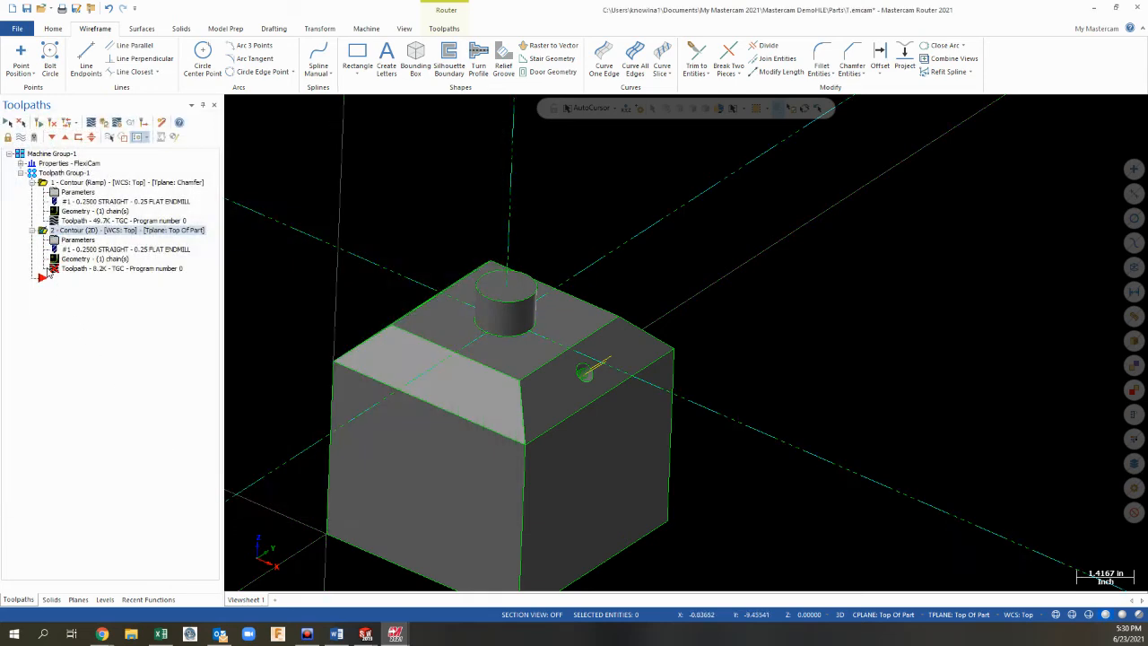
left_click(38, 124)
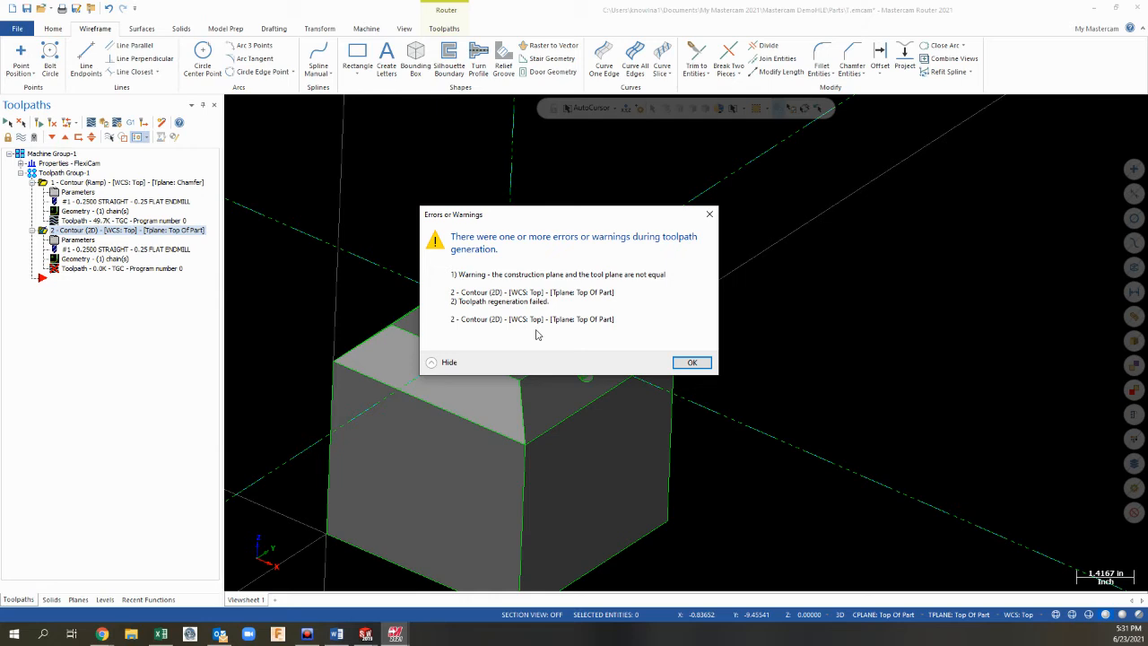
left_click(693, 362)
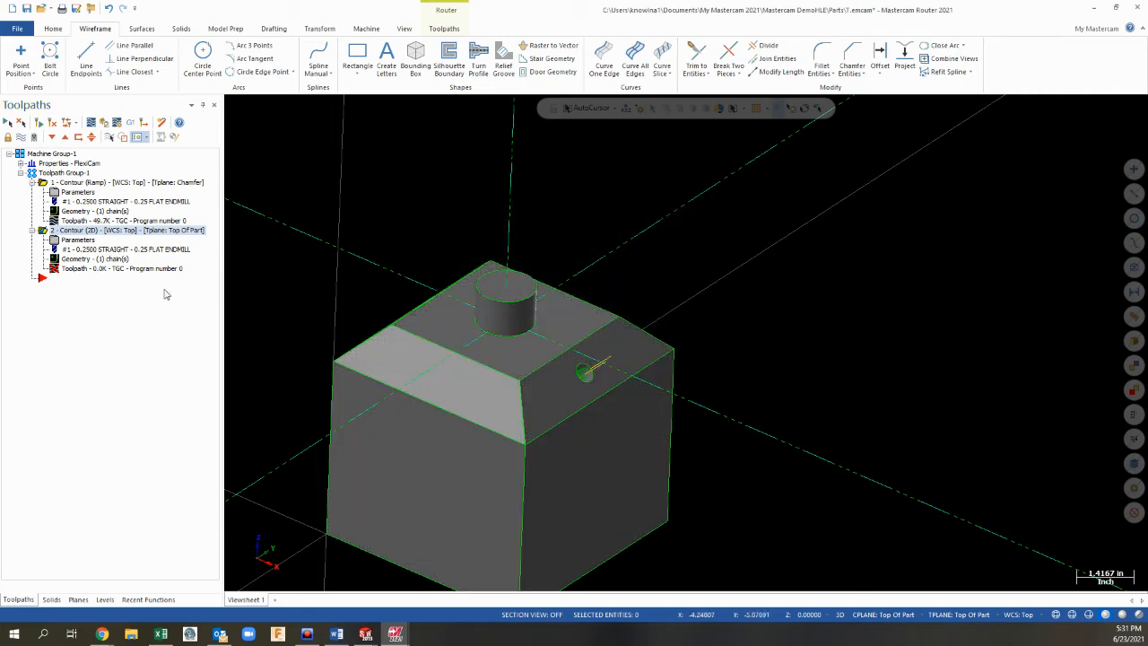
Step: Set the boss operation's construction plane to Top Of Part and regenerate its toolpath
left_click(73, 240)
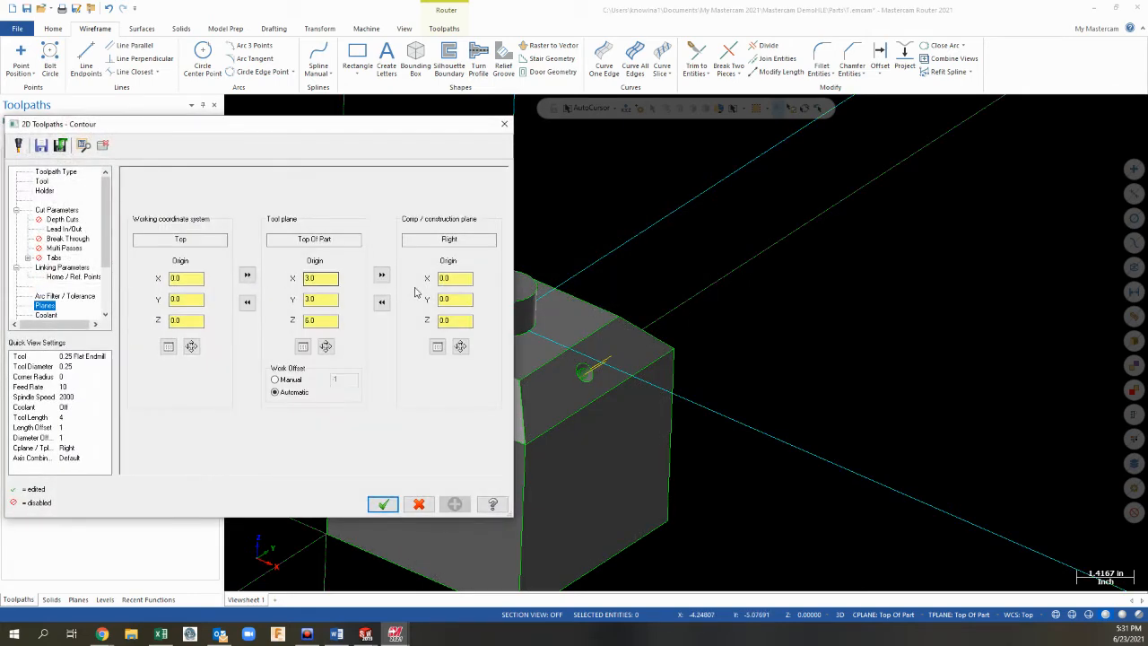
left_click(437, 346)
scroll(52, 235, "down", 2)
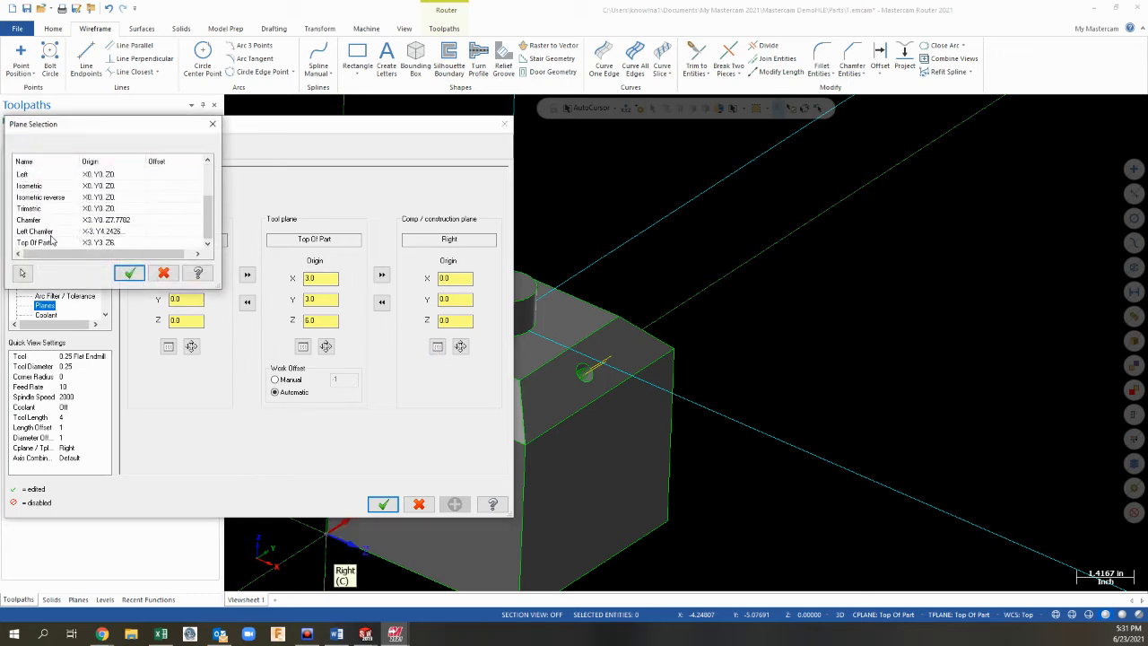
left_click(49, 243)
left_click(129, 273)
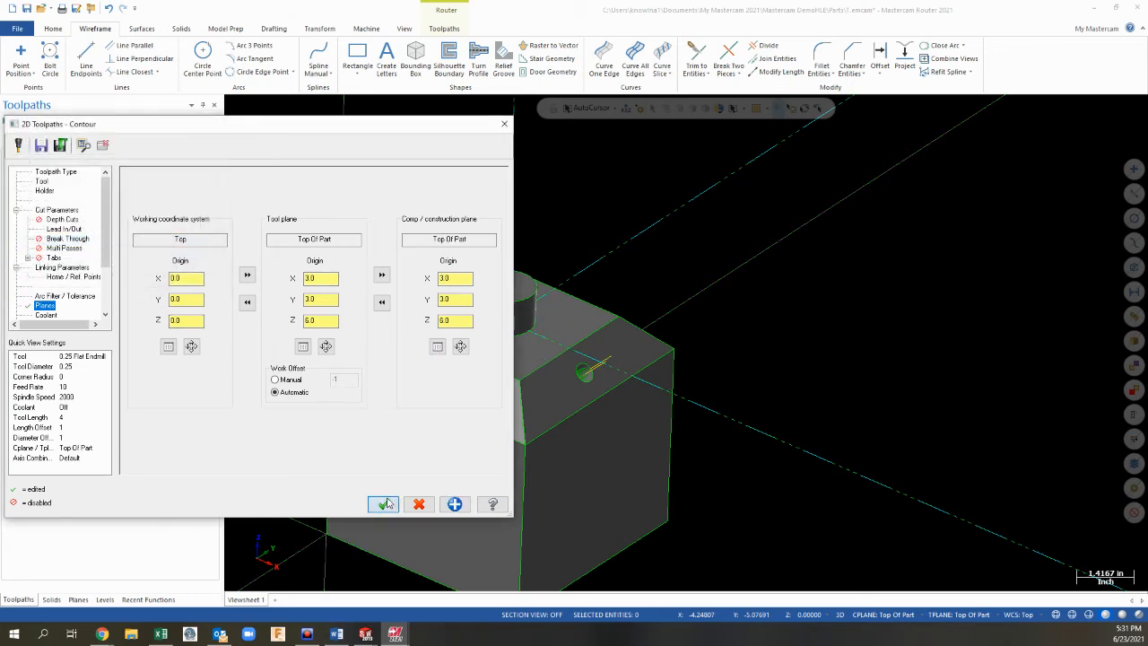
left_click(384, 504)
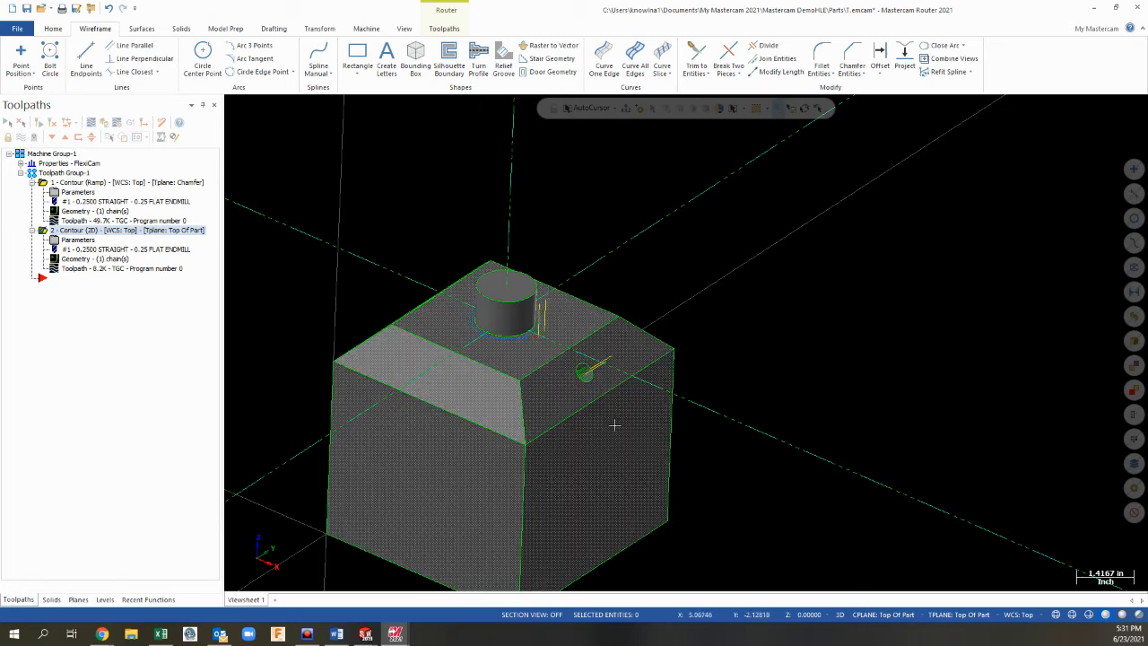
Step: Display only the geometry associated with the toolpaths, and restore the display of the full model
scroll(753, 392, "up", 1)
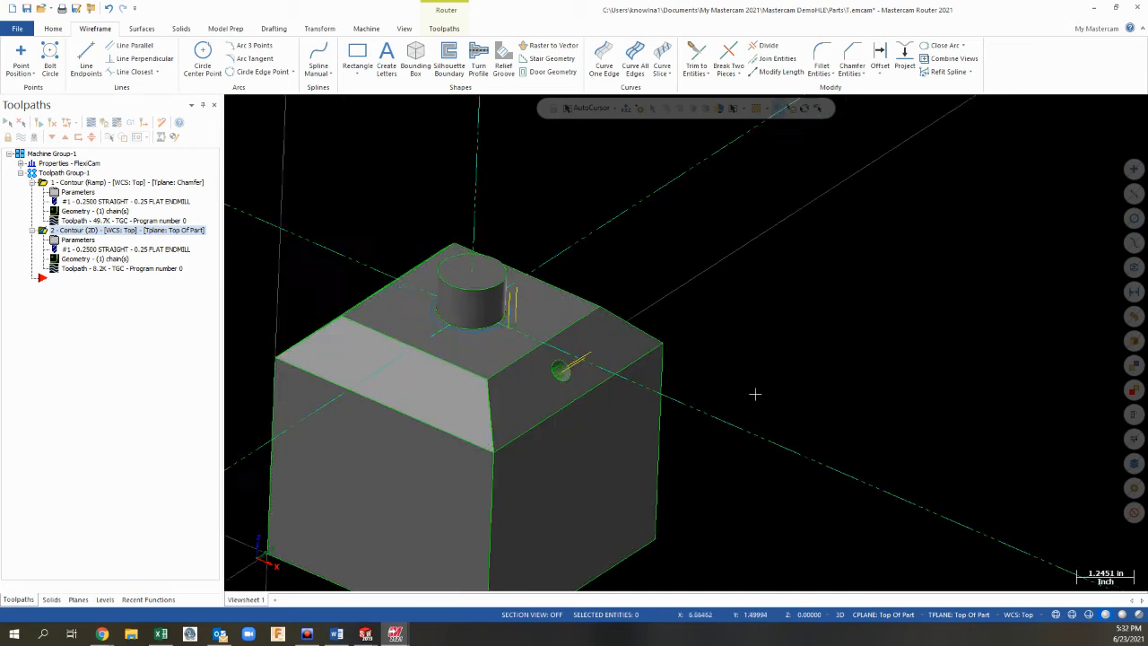
scroll(925, 357, "down", 4)
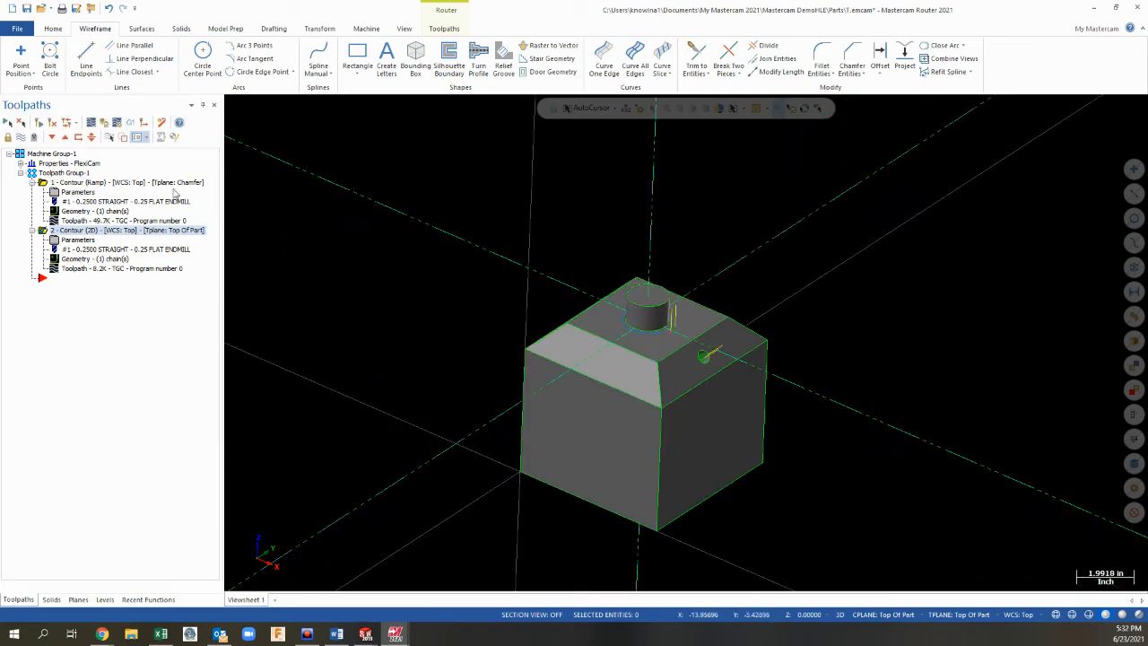
left_click(147, 138)
left_click(148, 229)
left_click(122, 137)
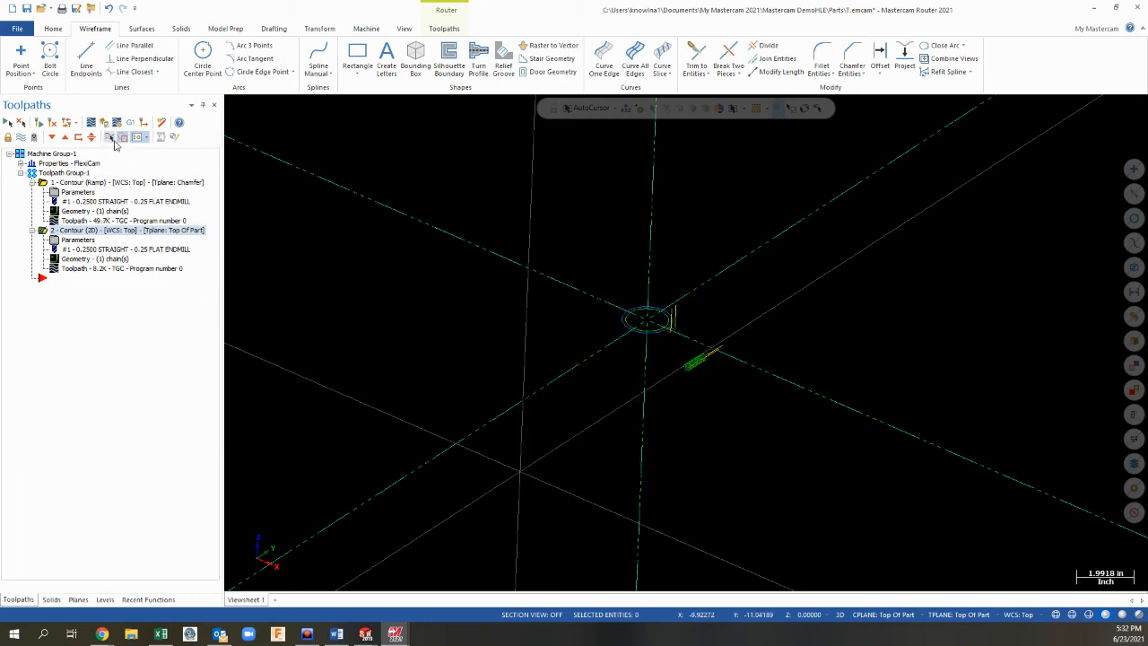
left_click(120, 138)
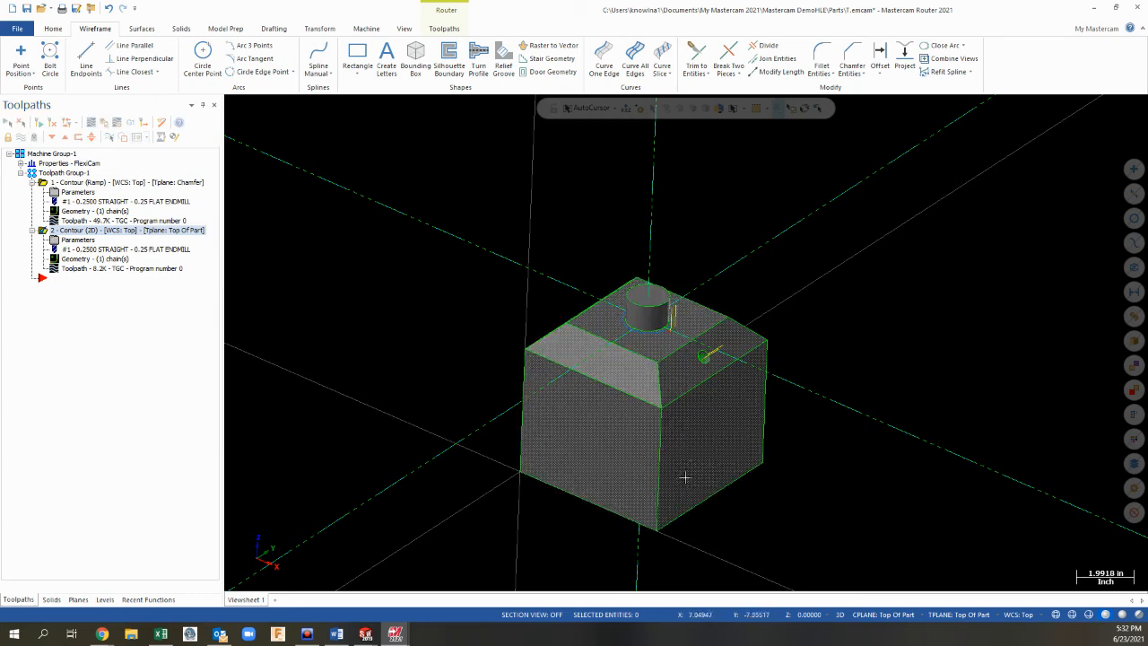
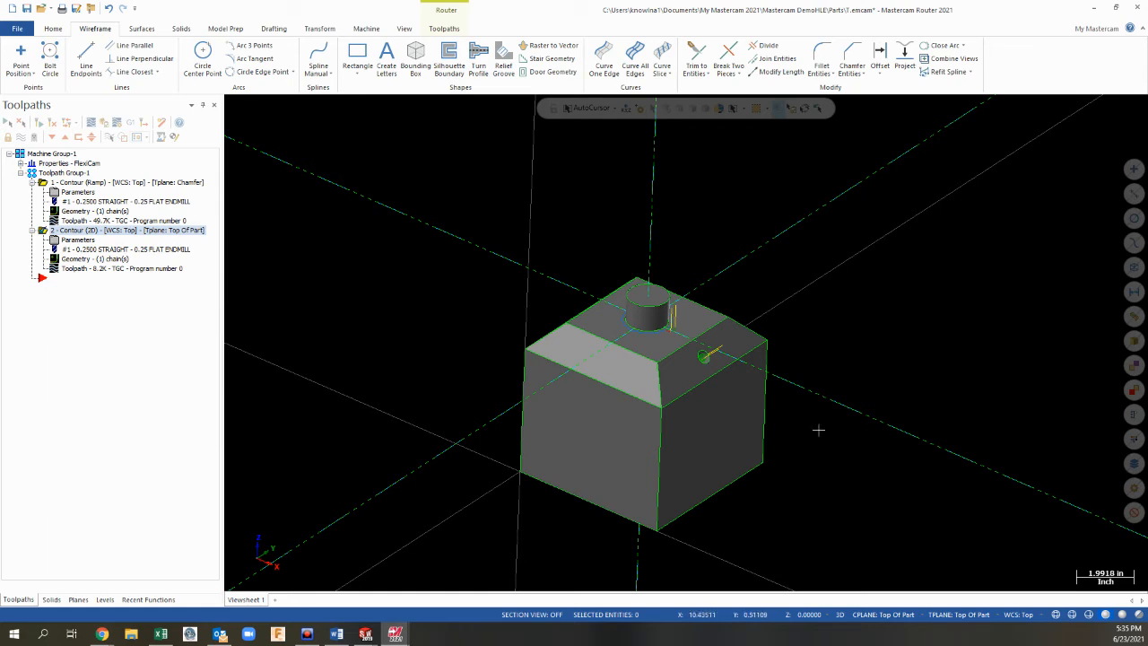
Step: Set both the construction plane and the tool plane to Top
left_click(105, 599)
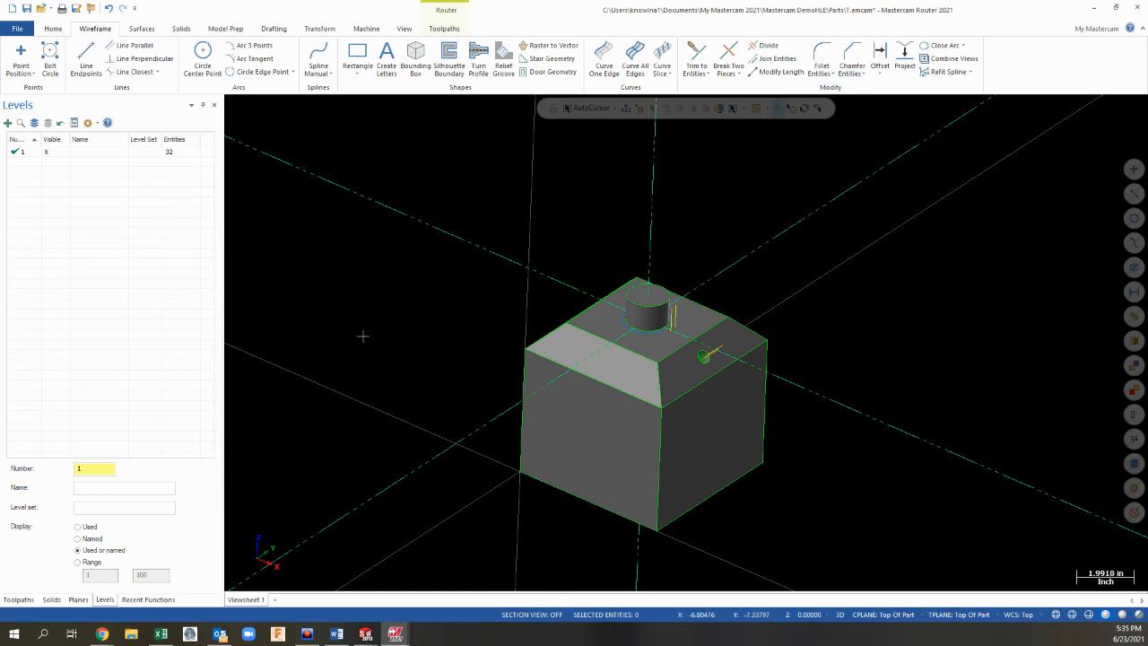
left_click(79, 599)
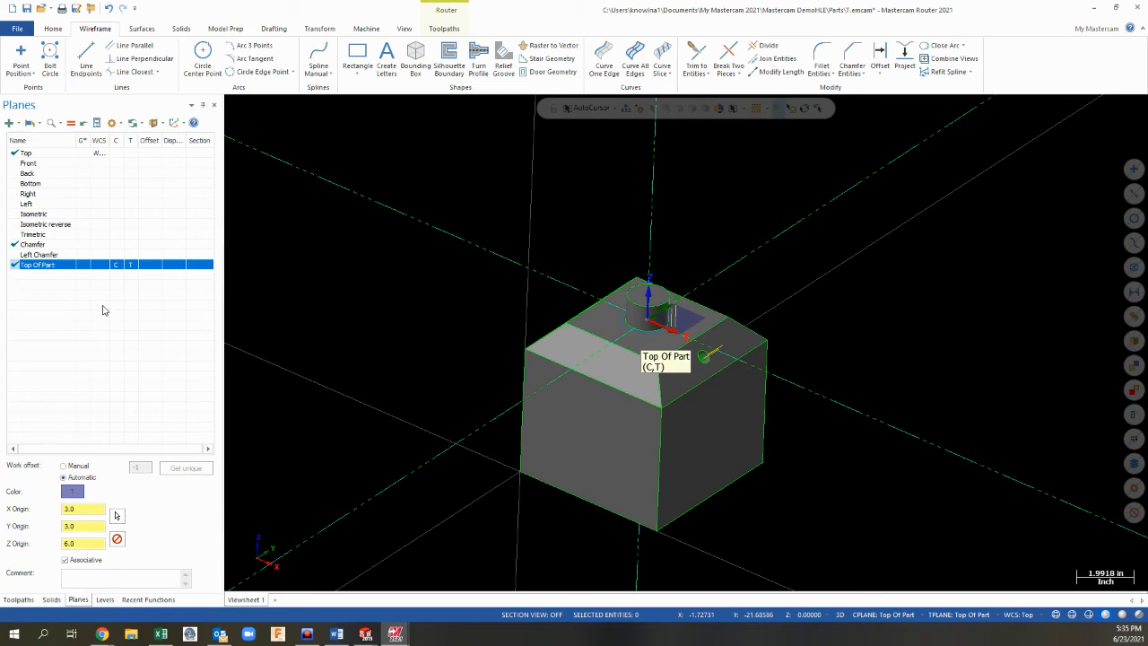
left_click(117, 154)
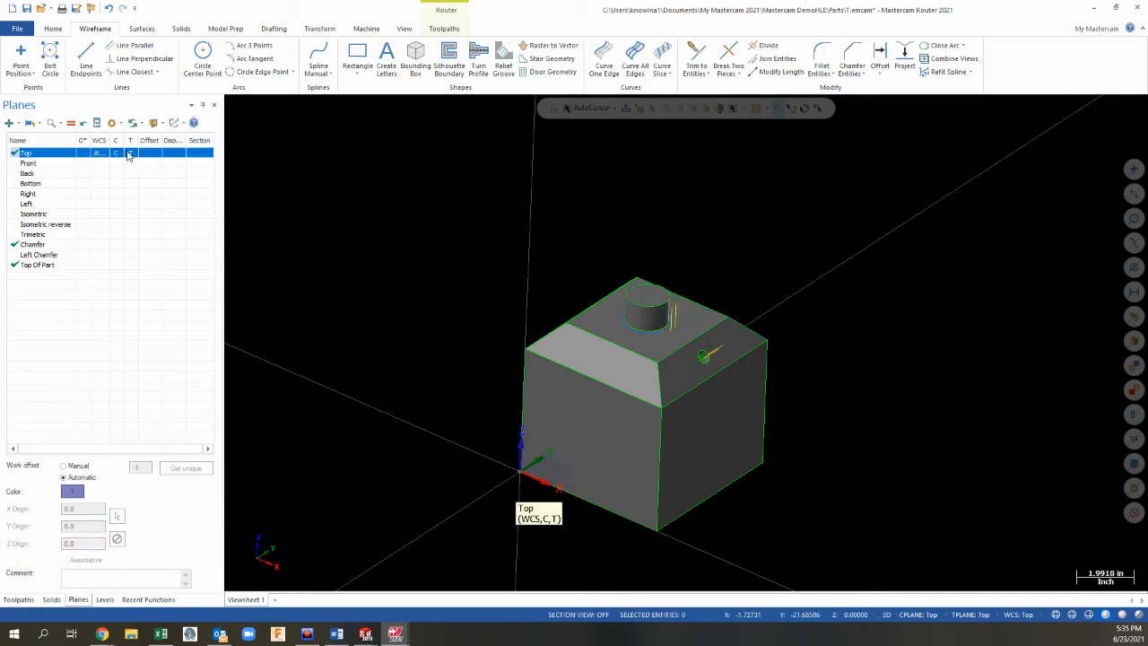
Step: Create level 2 and name it Wireframe
left_click(104, 605)
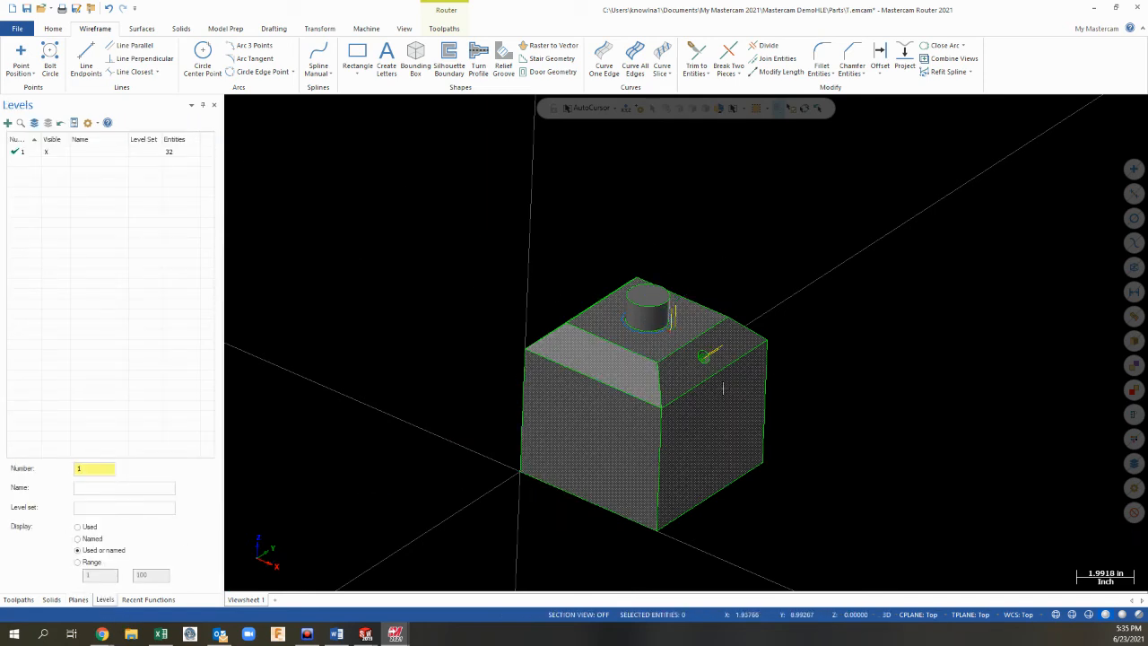
scroll(723, 387, "up", 1)
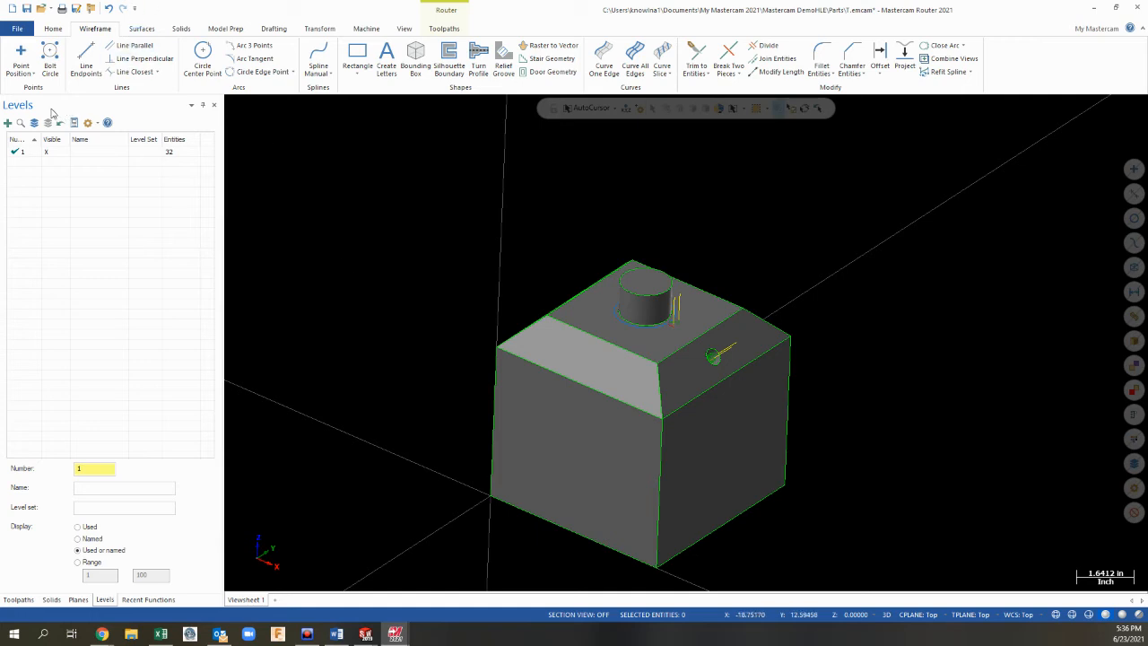
left_click(7, 123)
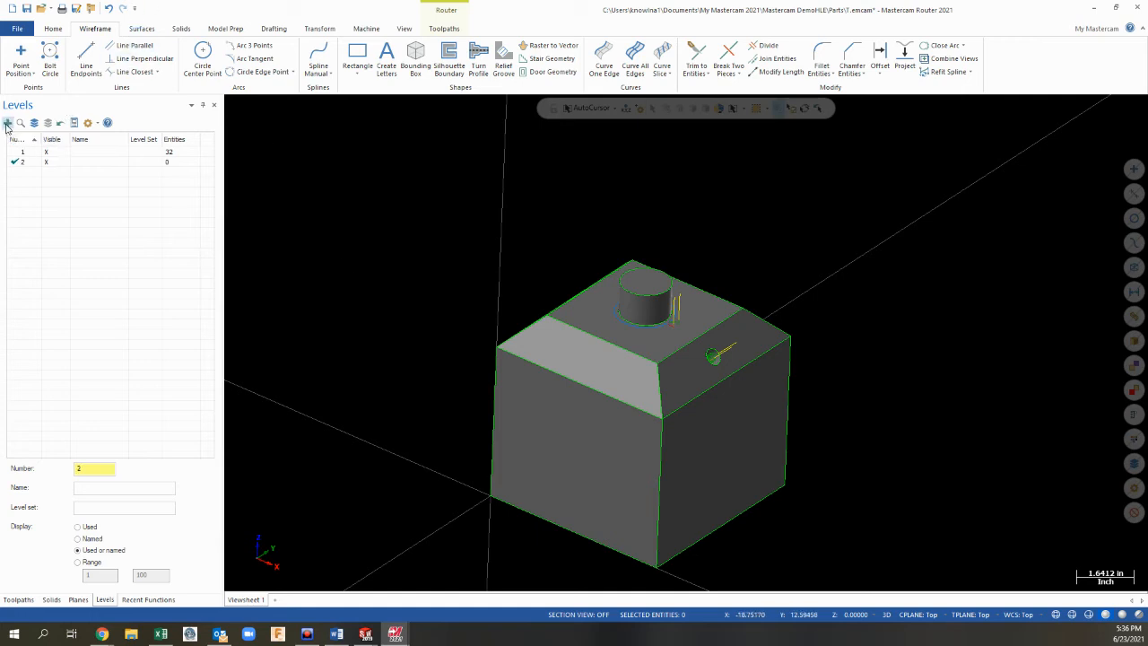
left_click(78, 163)
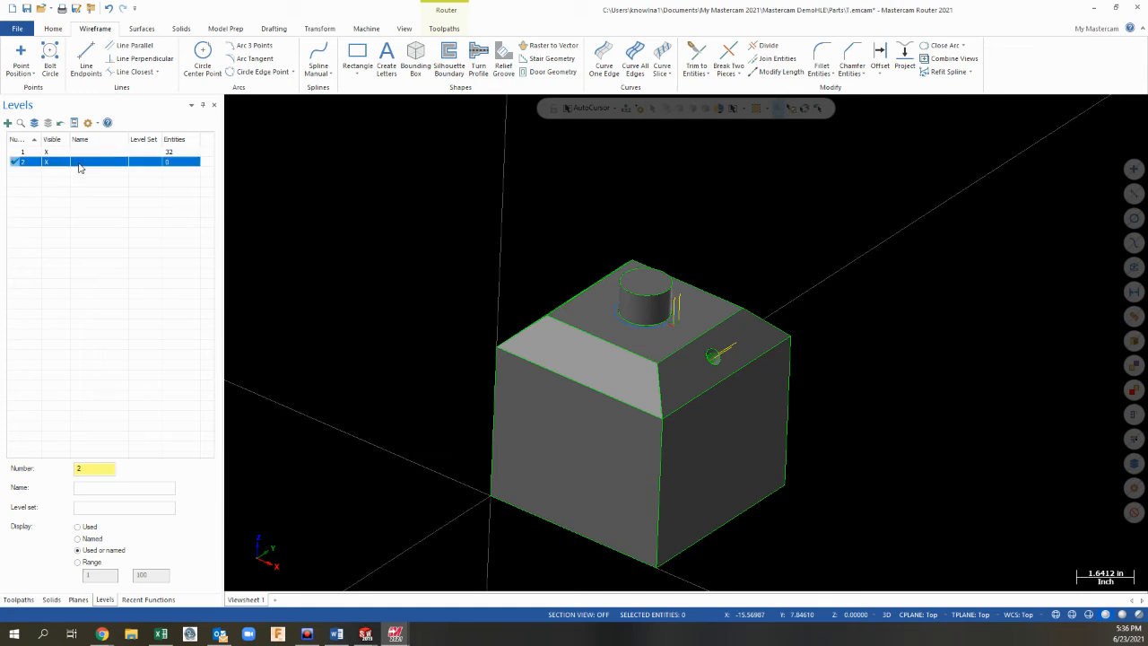
right_click(79, 167)
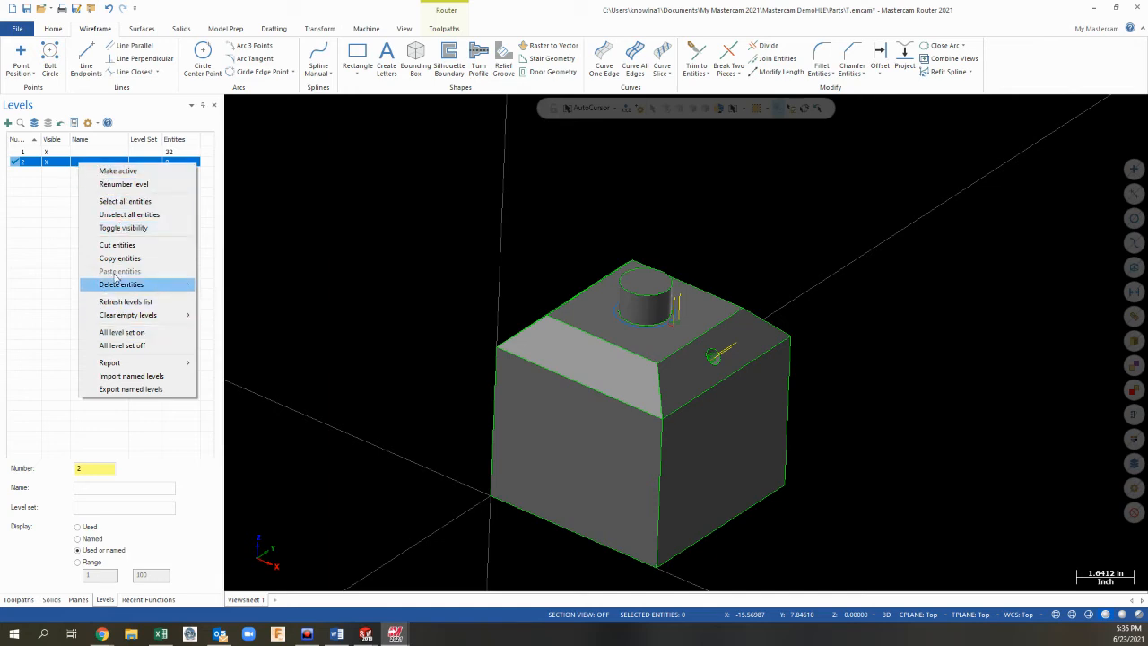
double_click(76, 162)
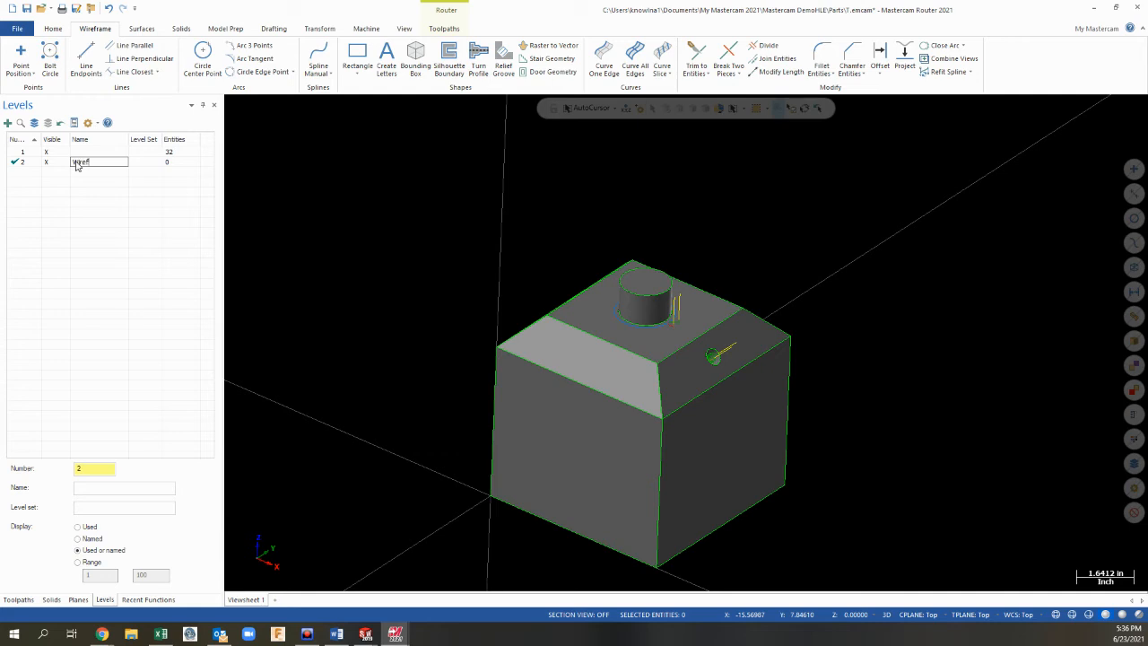
key("Return")
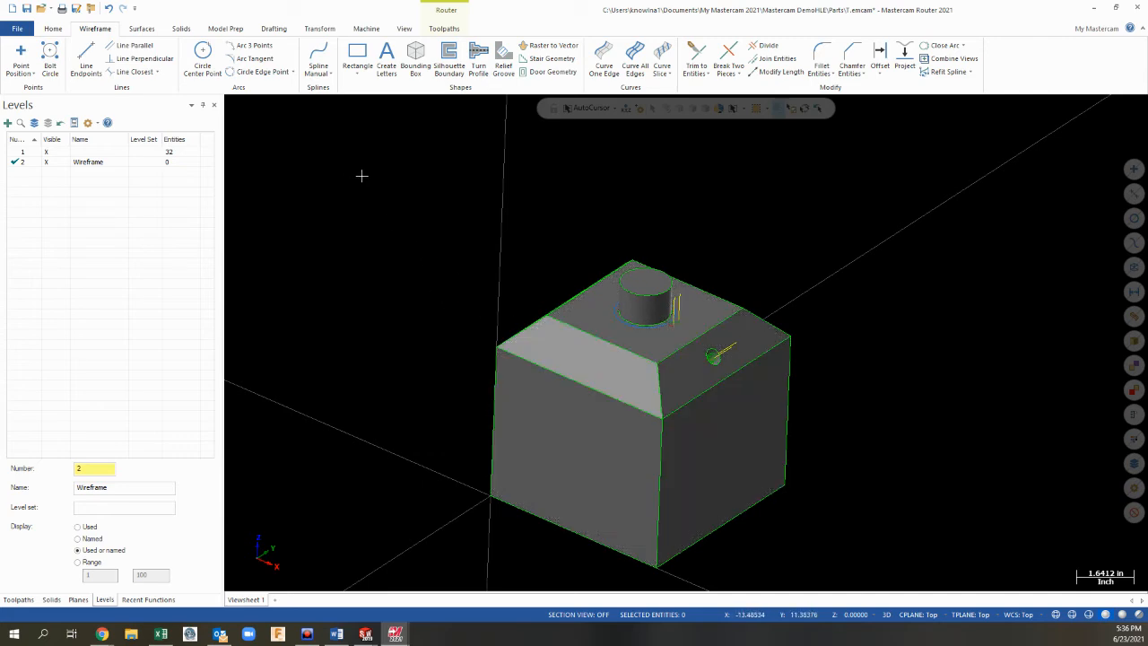
Step: Move all entities except the cube and boss solids to level 2, Wireframe
left_click_drag(342, 169, 980, 579)
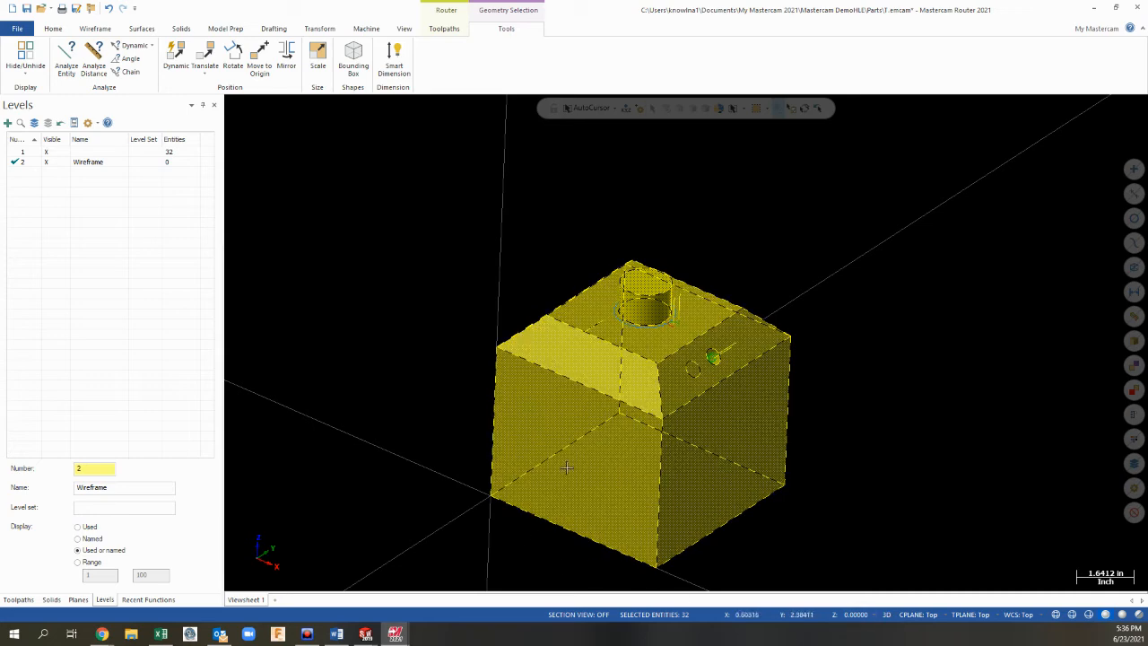
left_click(617, 471)
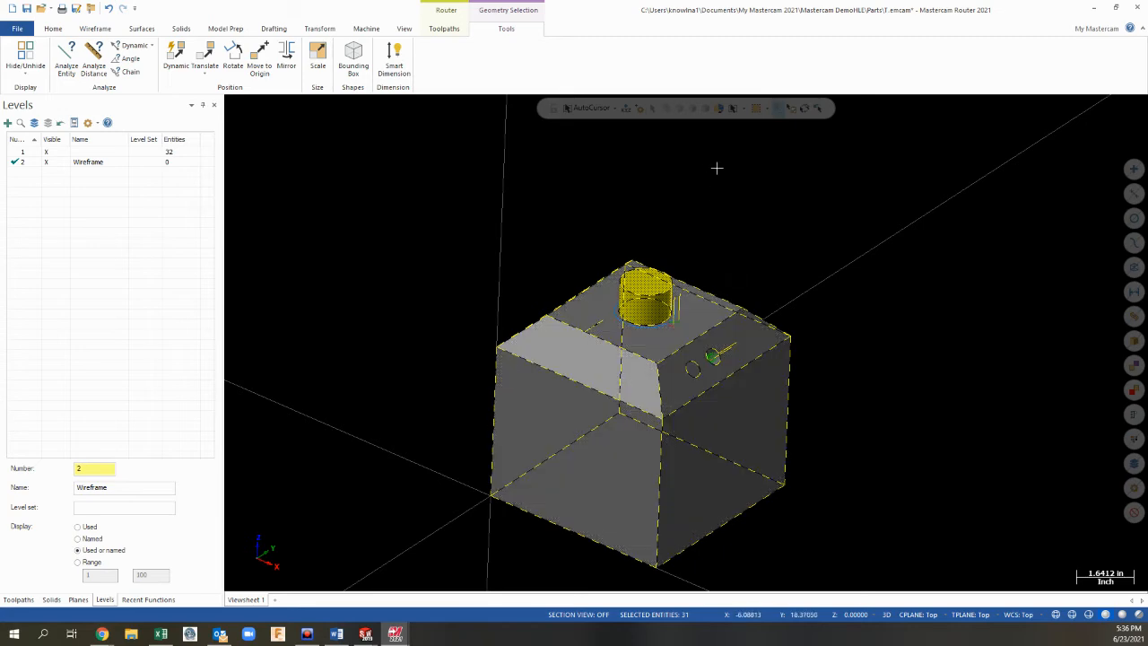
left_click(644, 305)
scroll(645, 313, "up", 4)
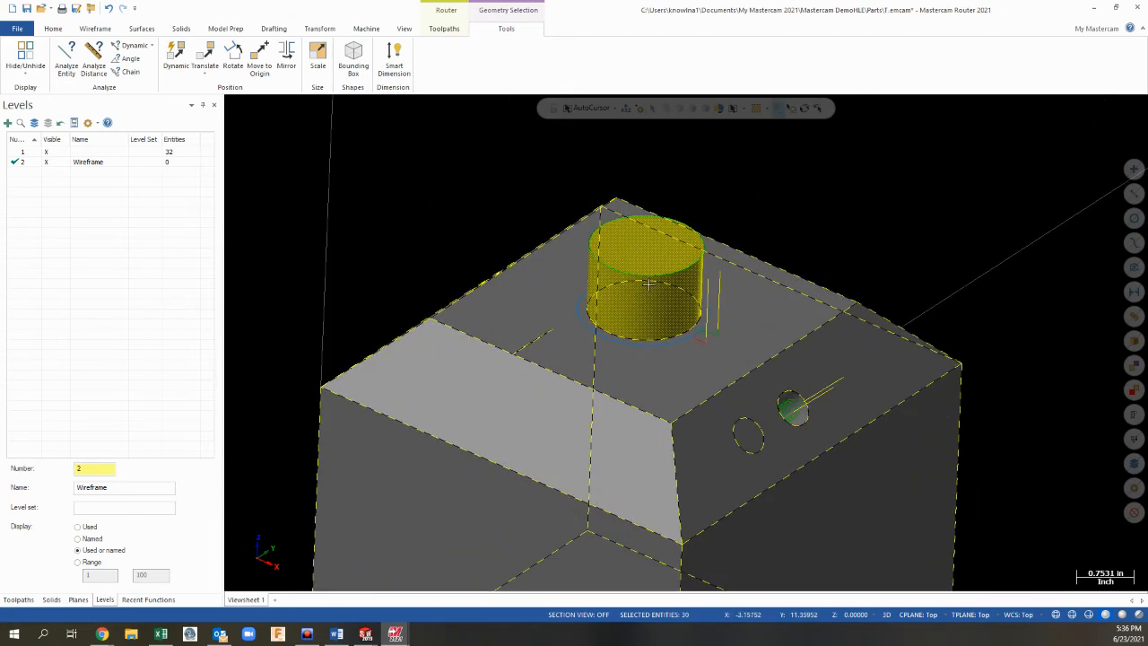
right_click(855, 186)
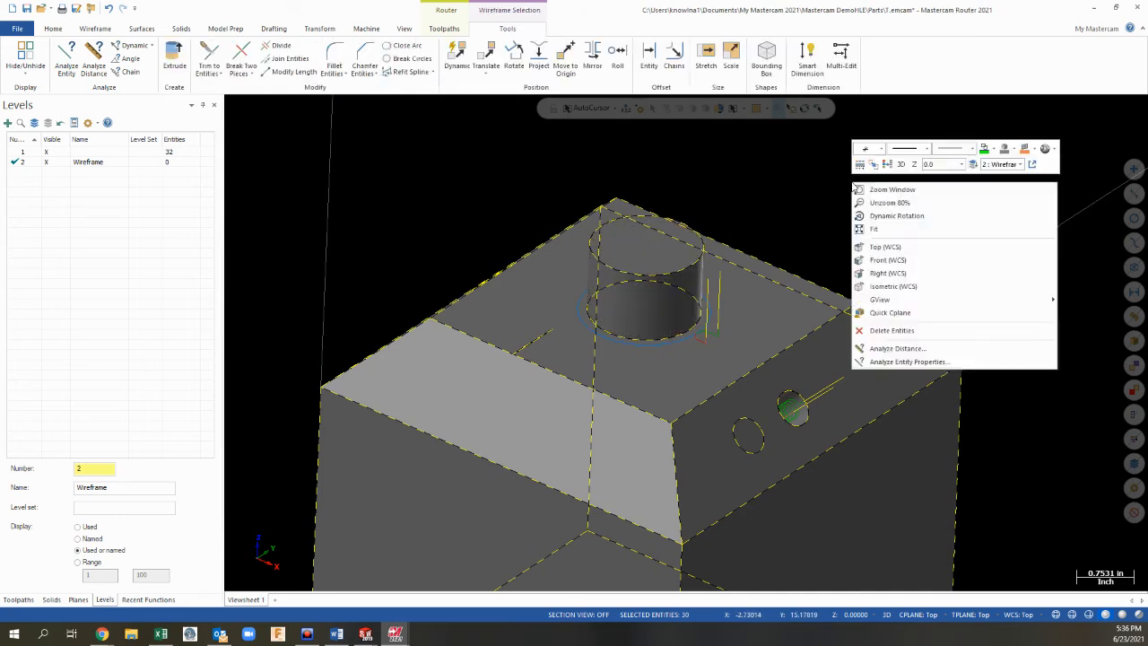
left_click(974, 165)
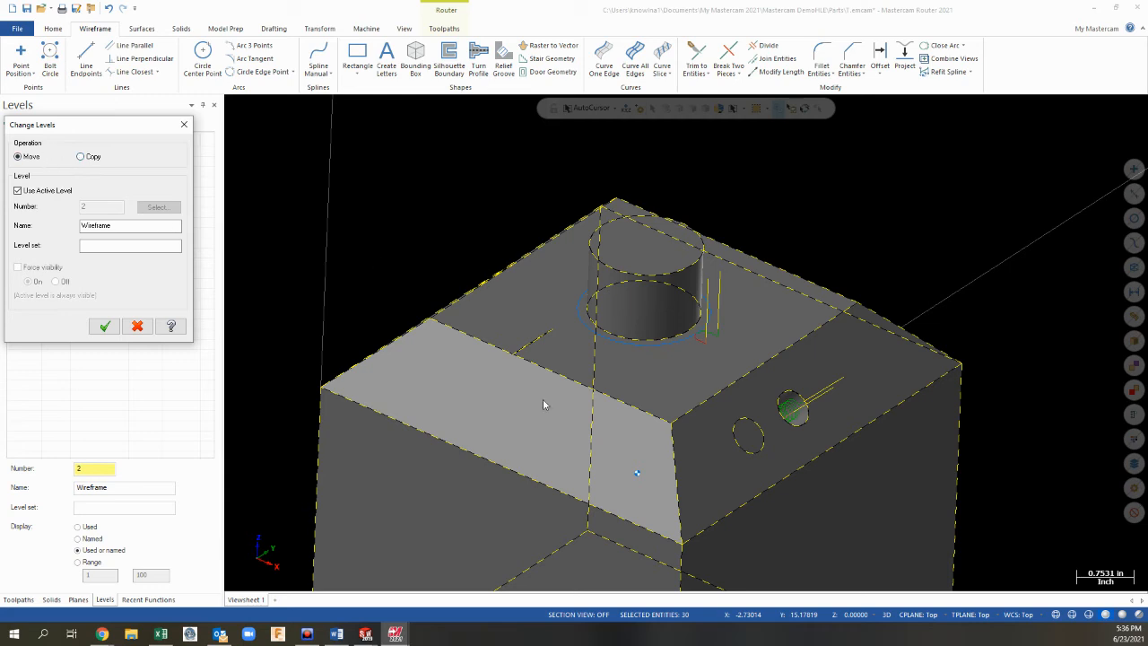
left_click(18, 191)
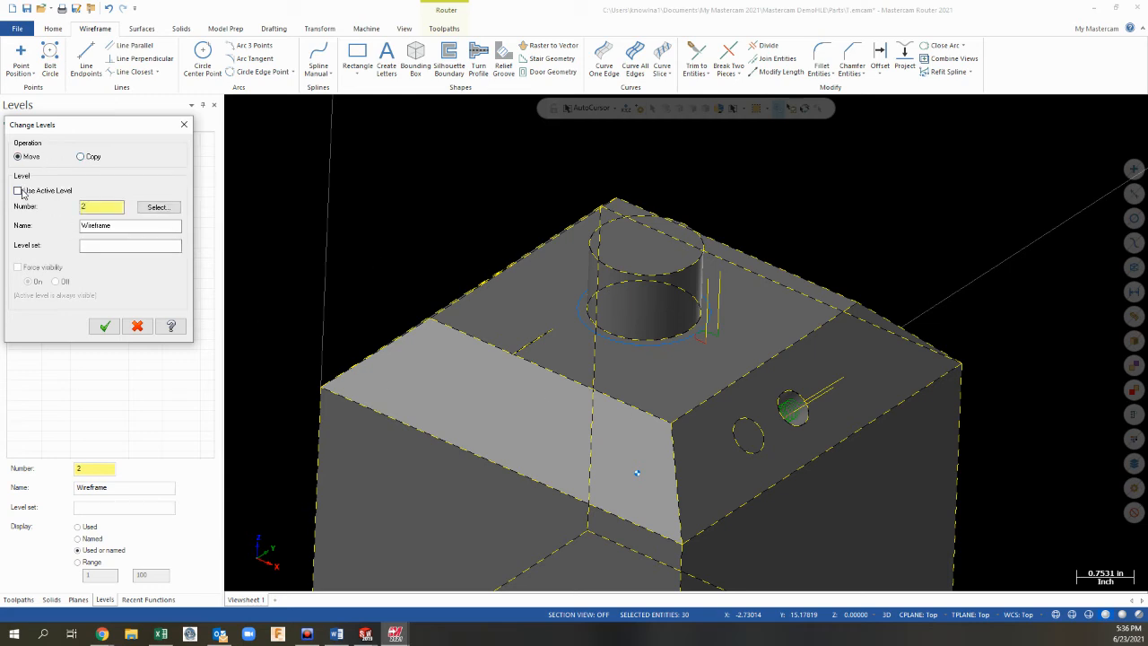
left_click(157, 207)
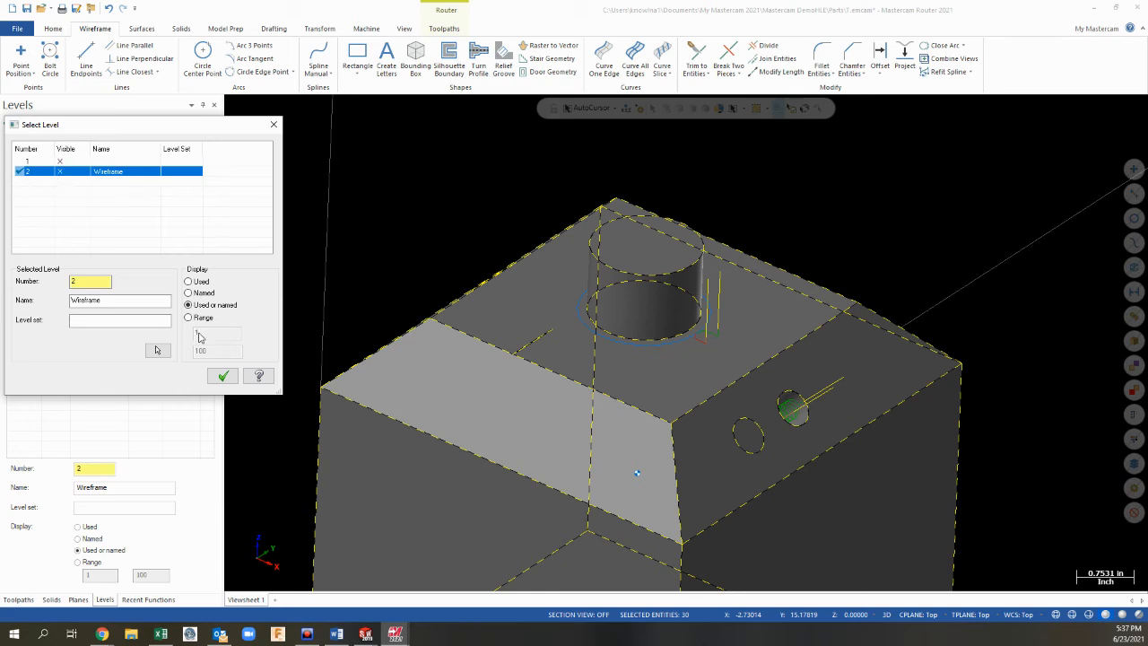
left_click(223, 377)
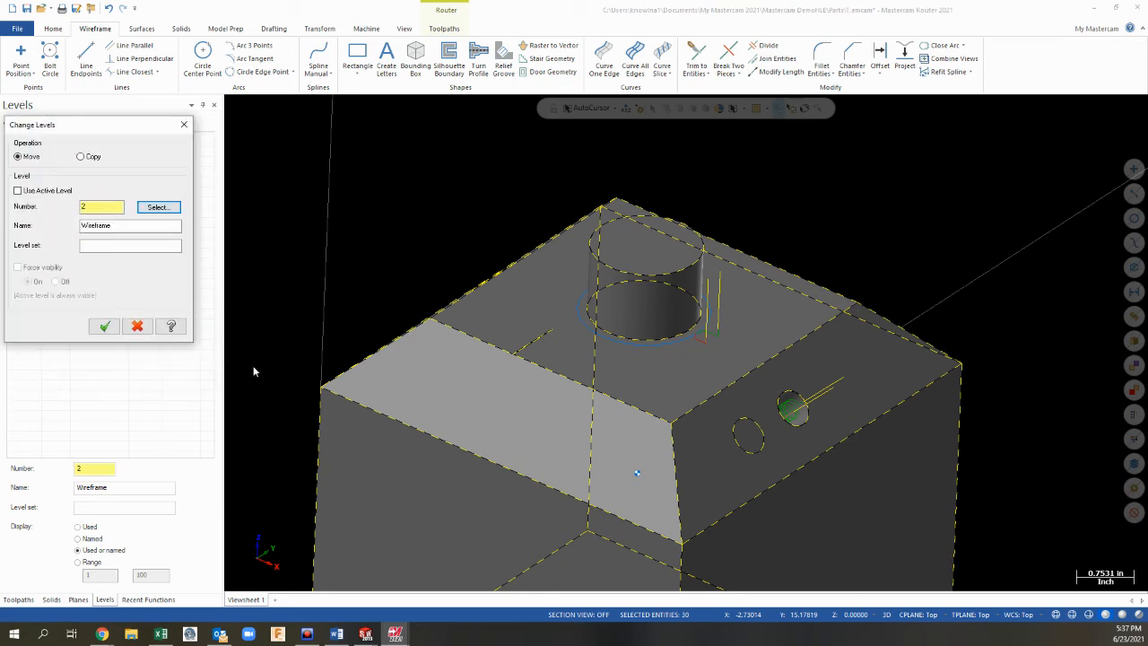
left_click(105, 332)
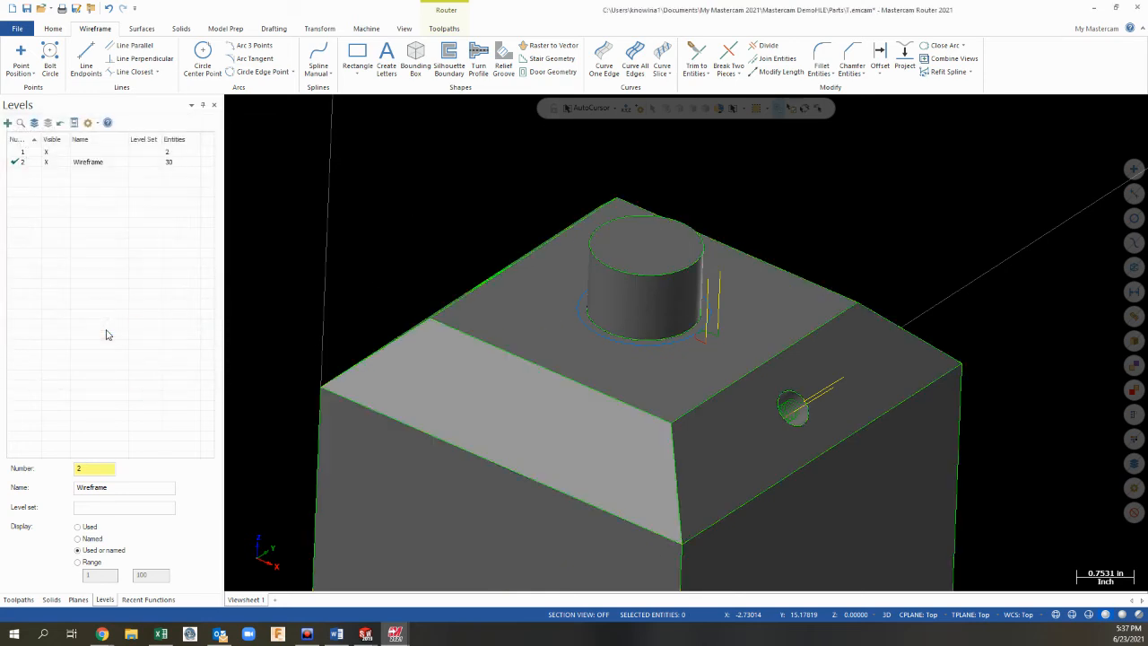
Step: Make level 1 active and toggle the Wireframe level's visibility to compare the model with and without its wireframe
left_click(14, 152)
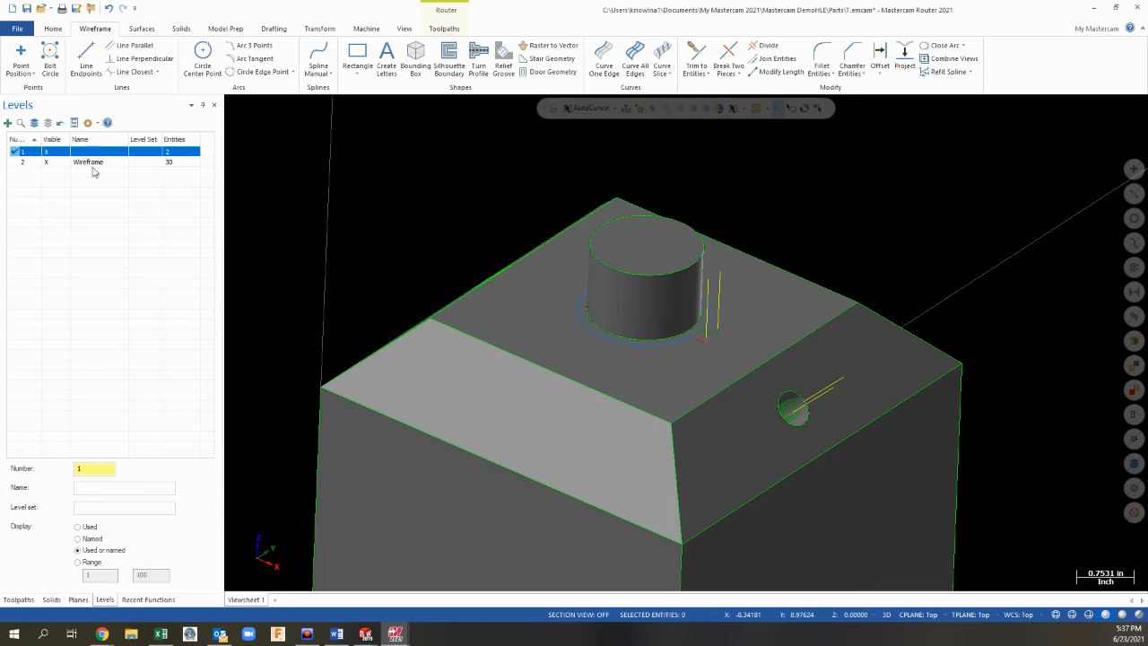
left_click(47, 162)
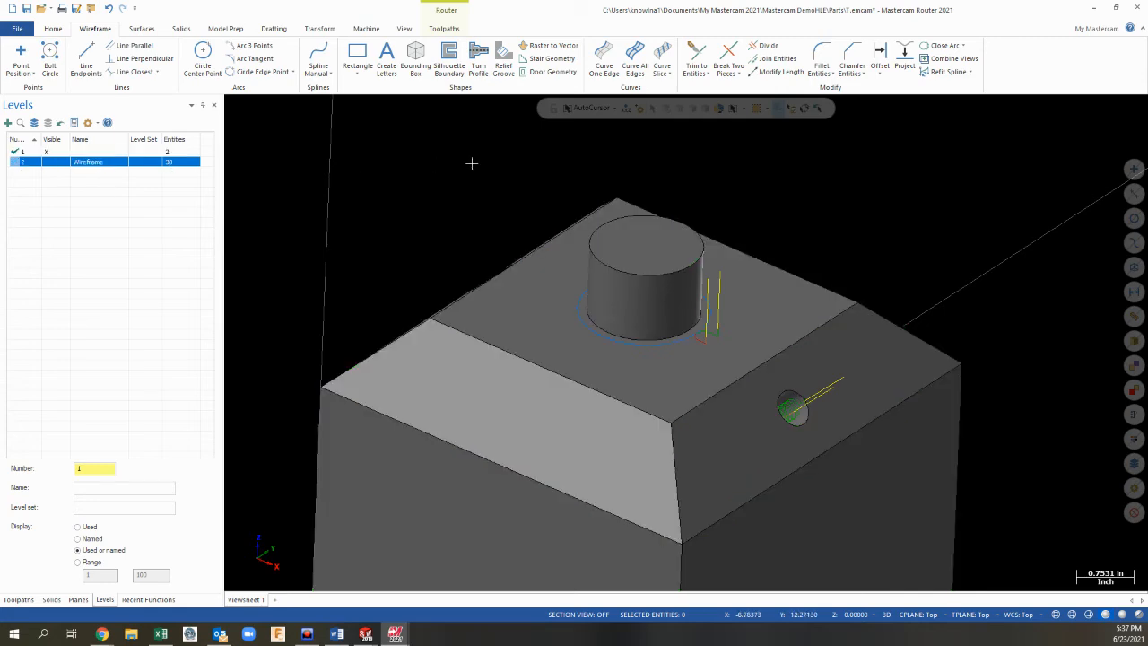
scroll(561, 339, "down", 4)
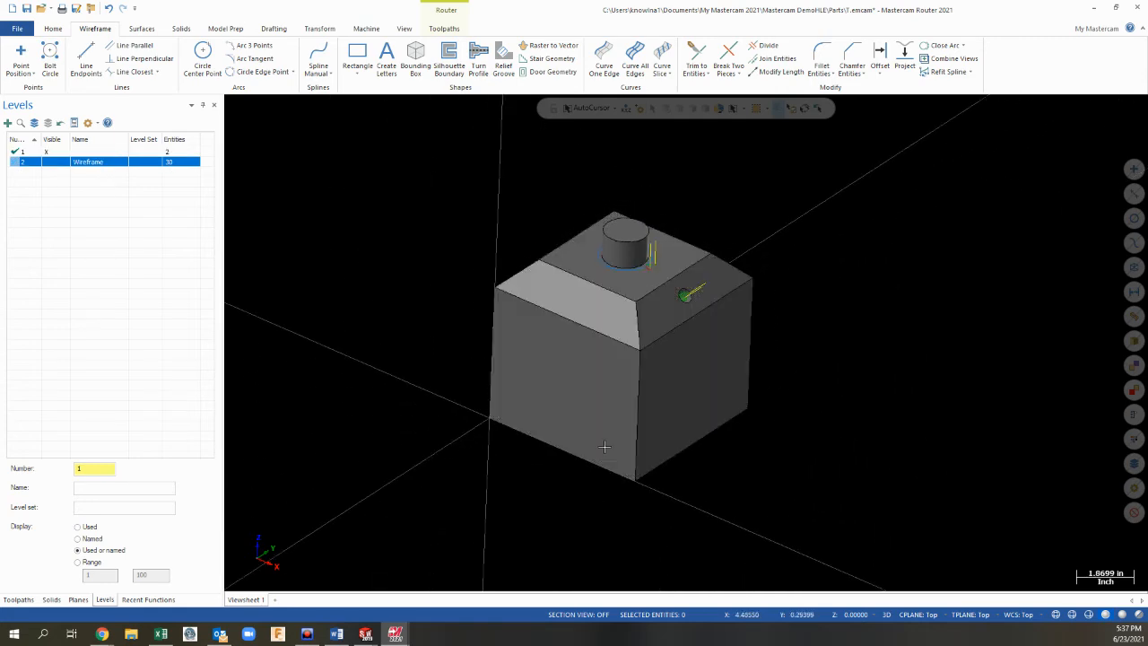
scroll(590, 415, "up", 1)
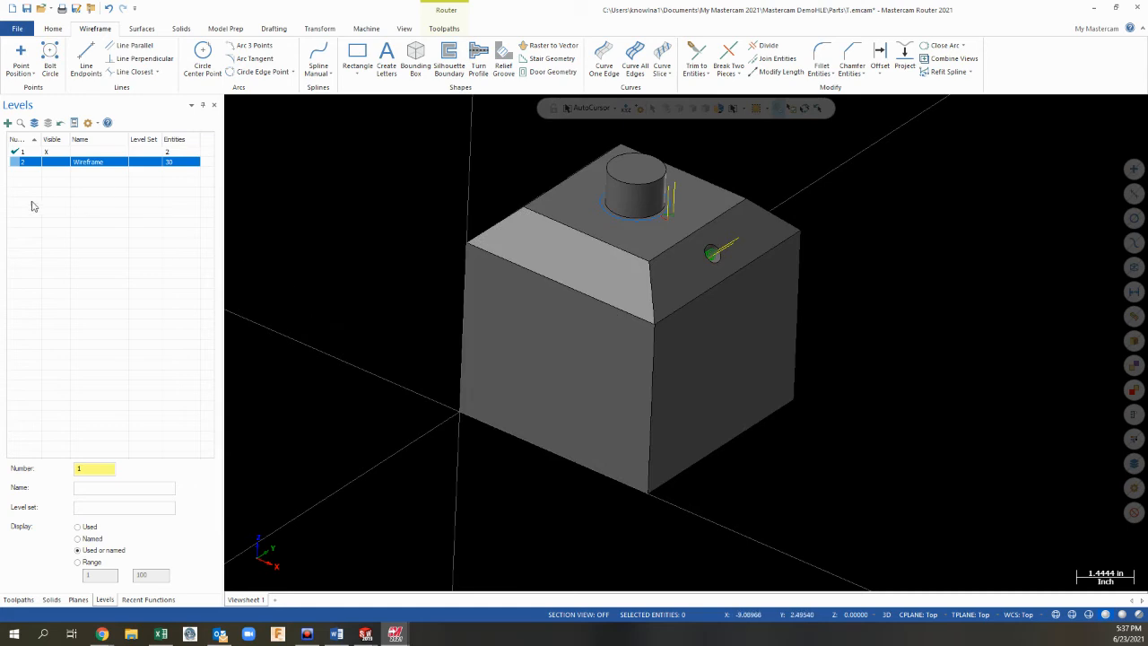
left_click(47, 163)
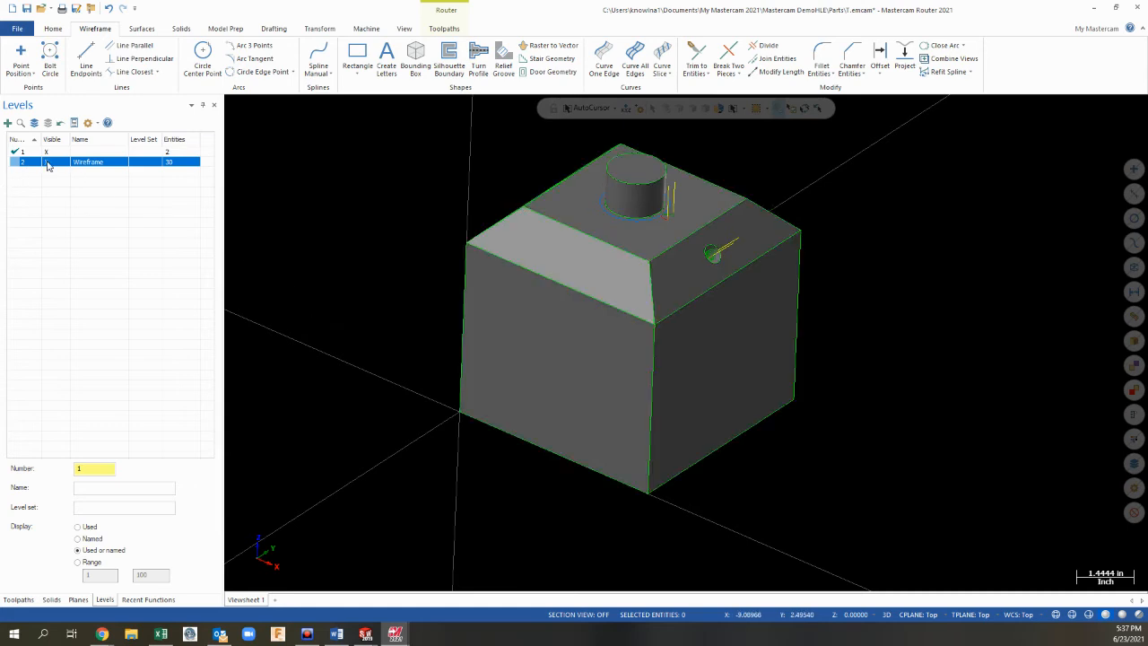
left_click(49, 165)
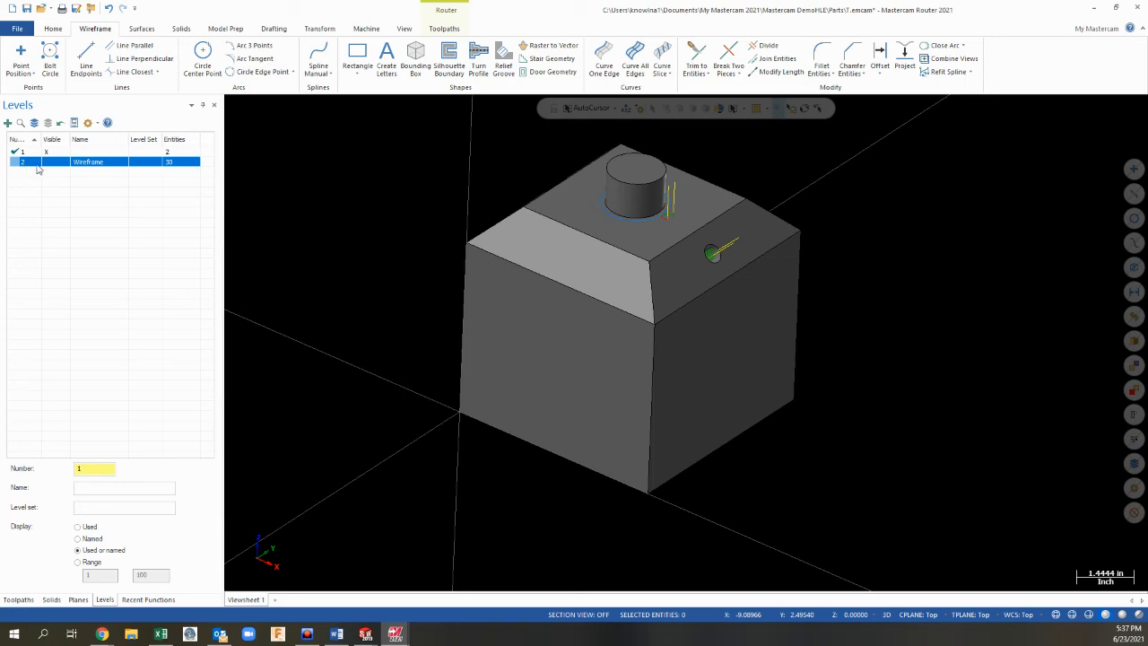
Step: Make the Wireframe level active, hide level 1 to inspect the wireframe alone, and show level 1 again
left_click(17, 163)
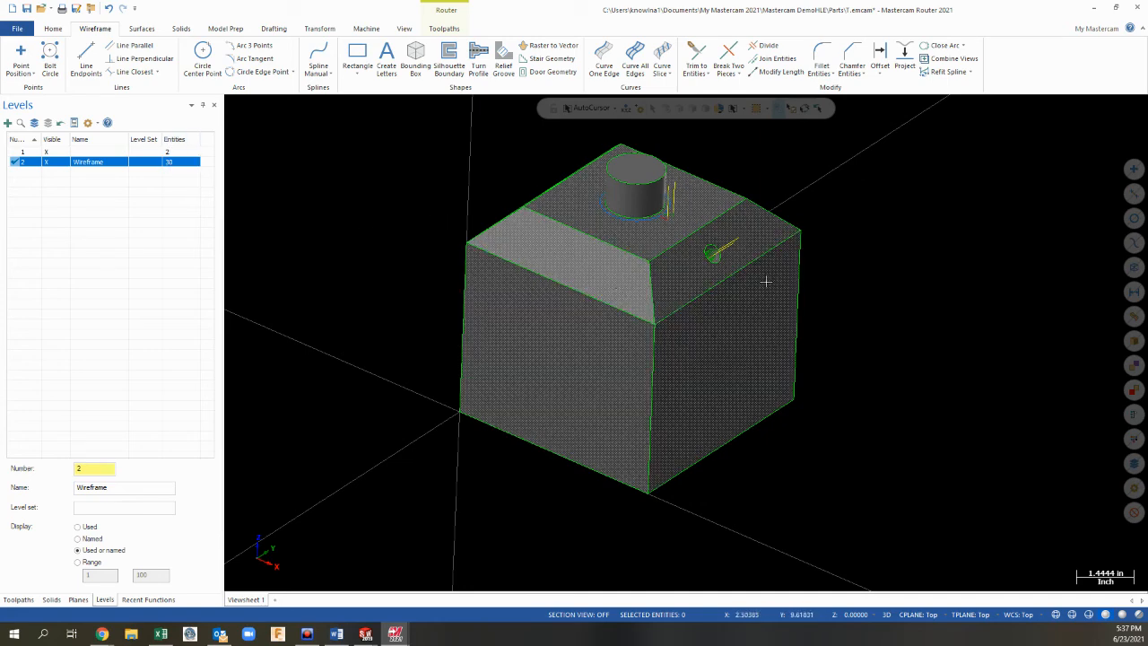
left_click(46, 153)
middle_click_drag(636, 374, 468, 239)
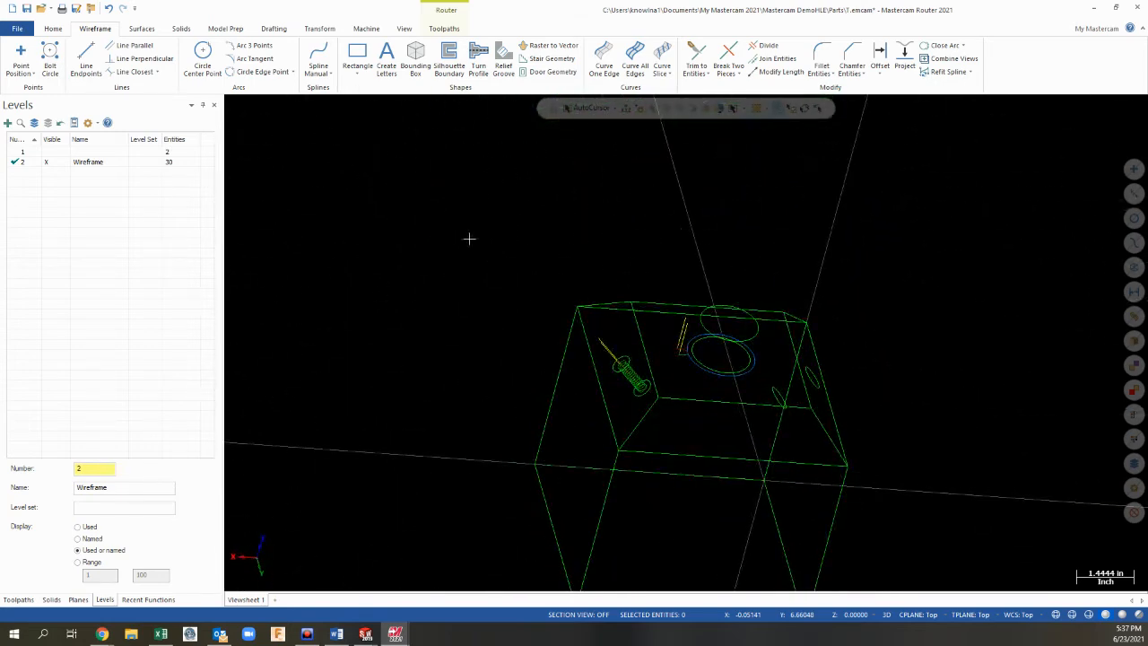
left_click(47, 152)
middle_click_drag(412, 216, 447, 223)
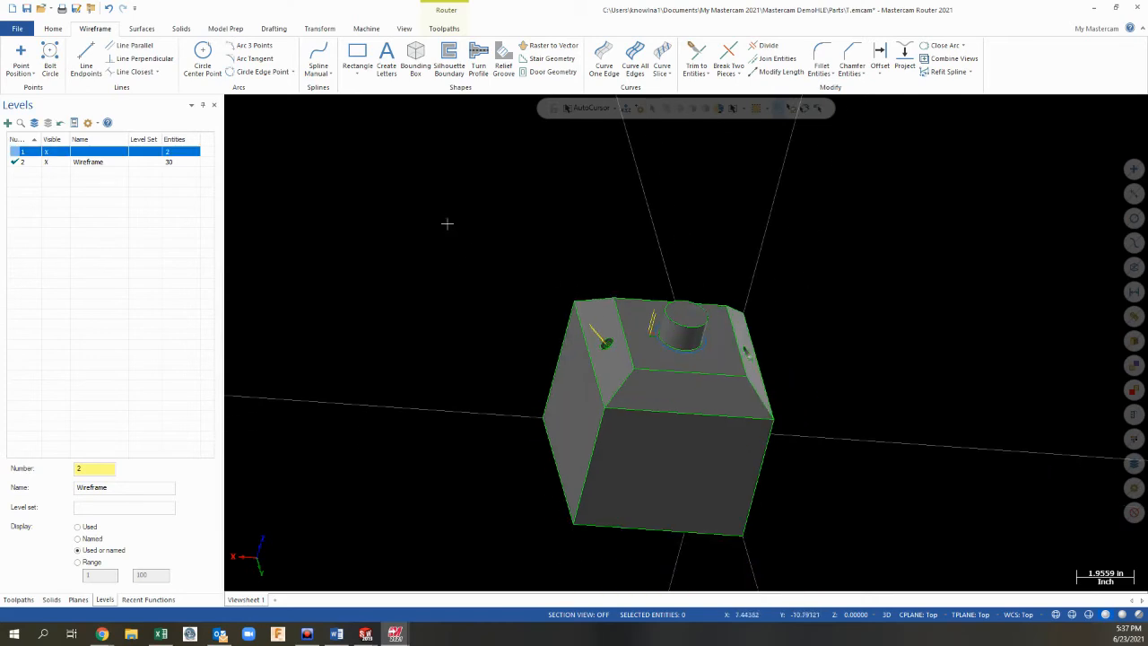
scroll(447, 223, "down", 2)
scroll(723, 310, "up", 5)
middle_click_drag(651, 333, 605, 319)
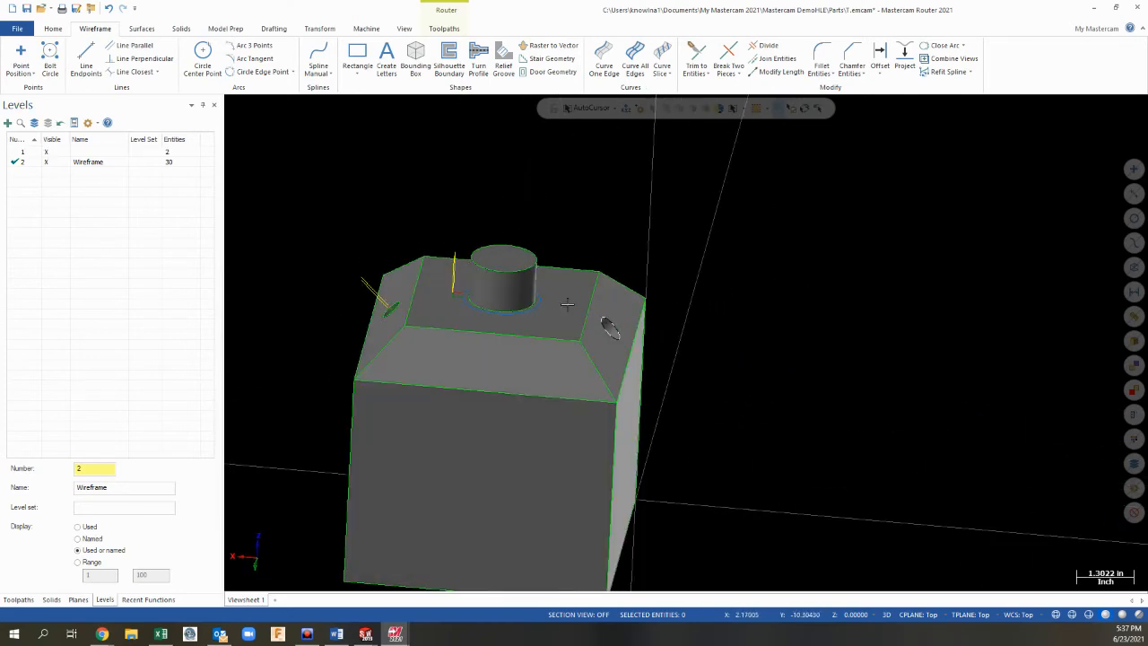
Step: Create level 3 and name it Boss
left_click(7, 122)
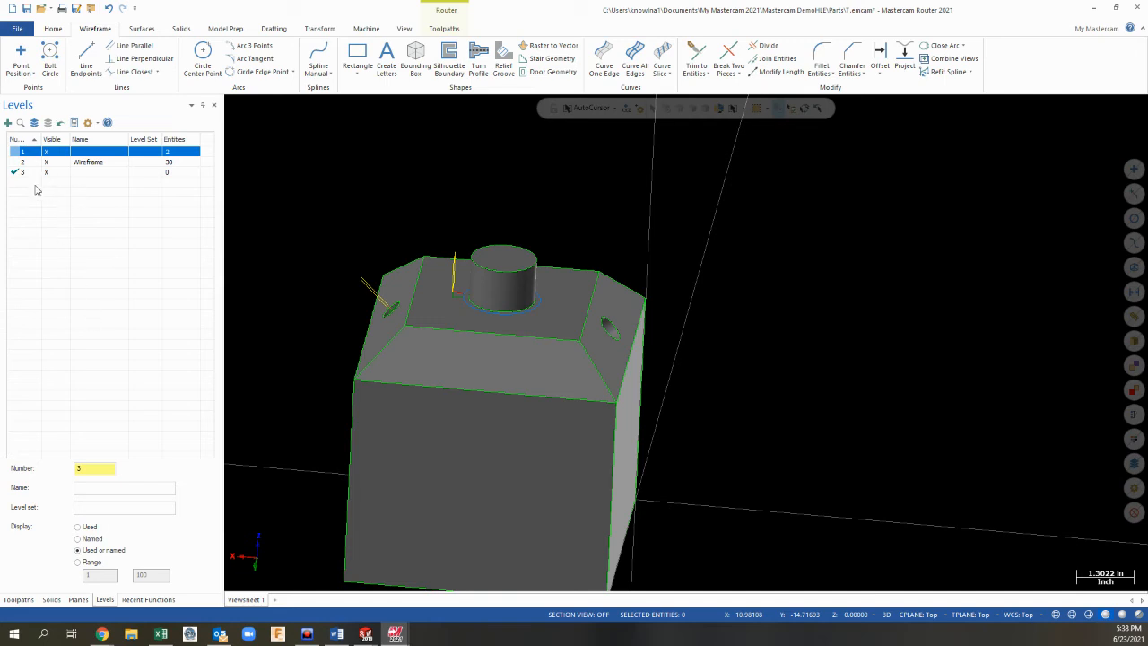
double_click(87, 172)
type("B")
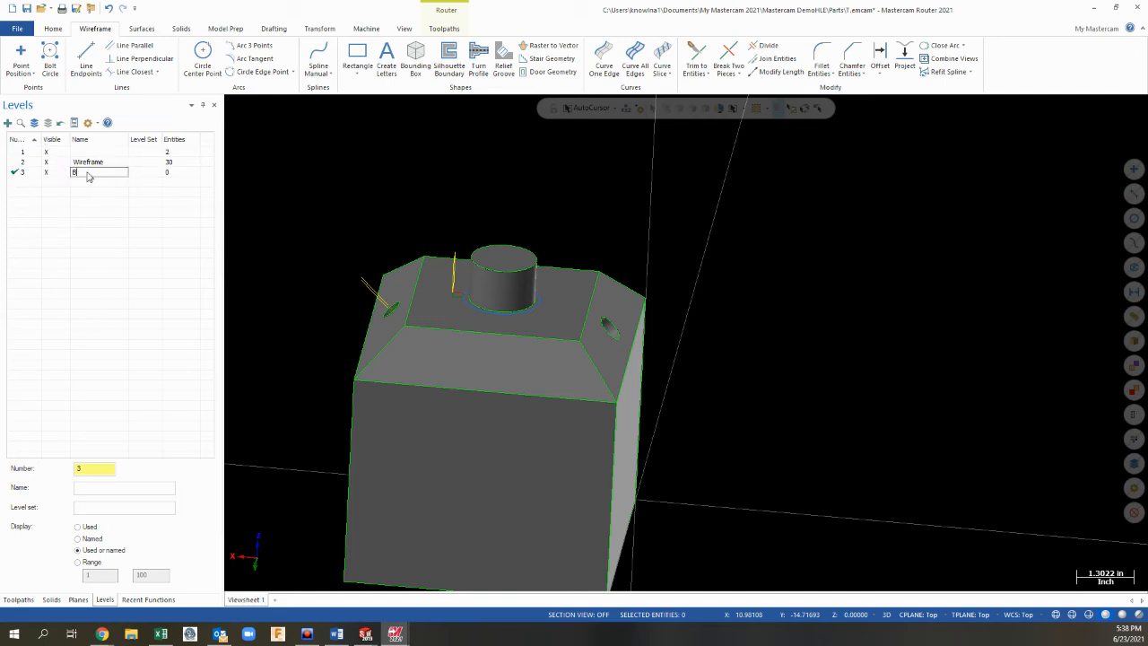
type("oss")
left_click(343, 182)
Step: Move the cylindrical boss solid to the active level 3, Boss
left_click(512, 285)
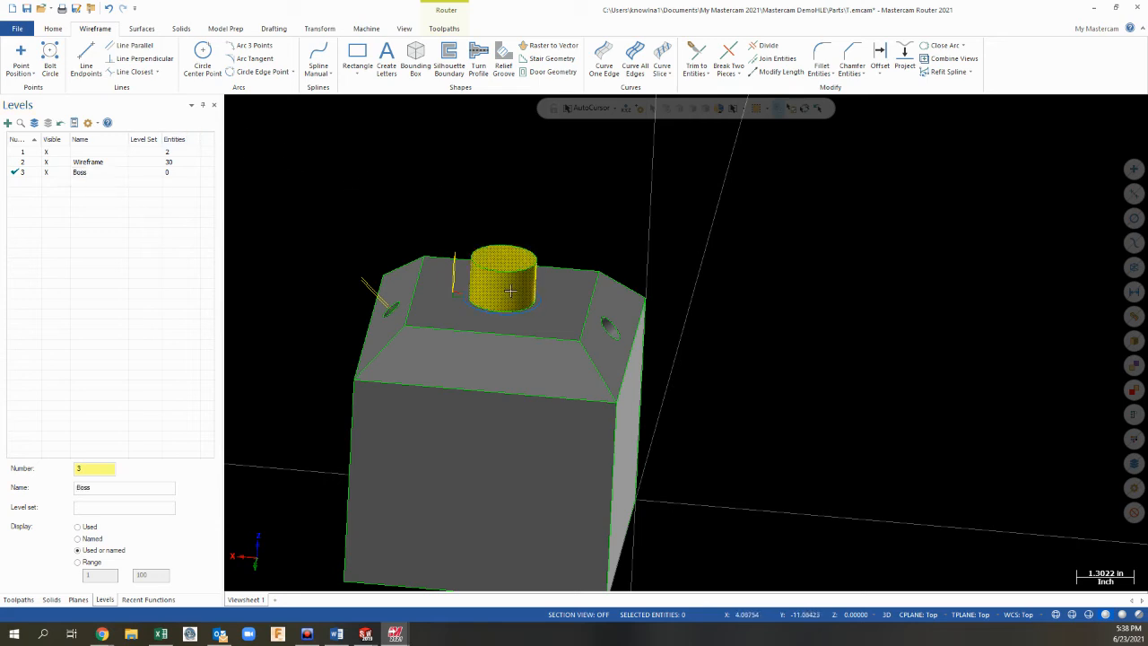
right_click(452, 164)
left_click(575, 146)
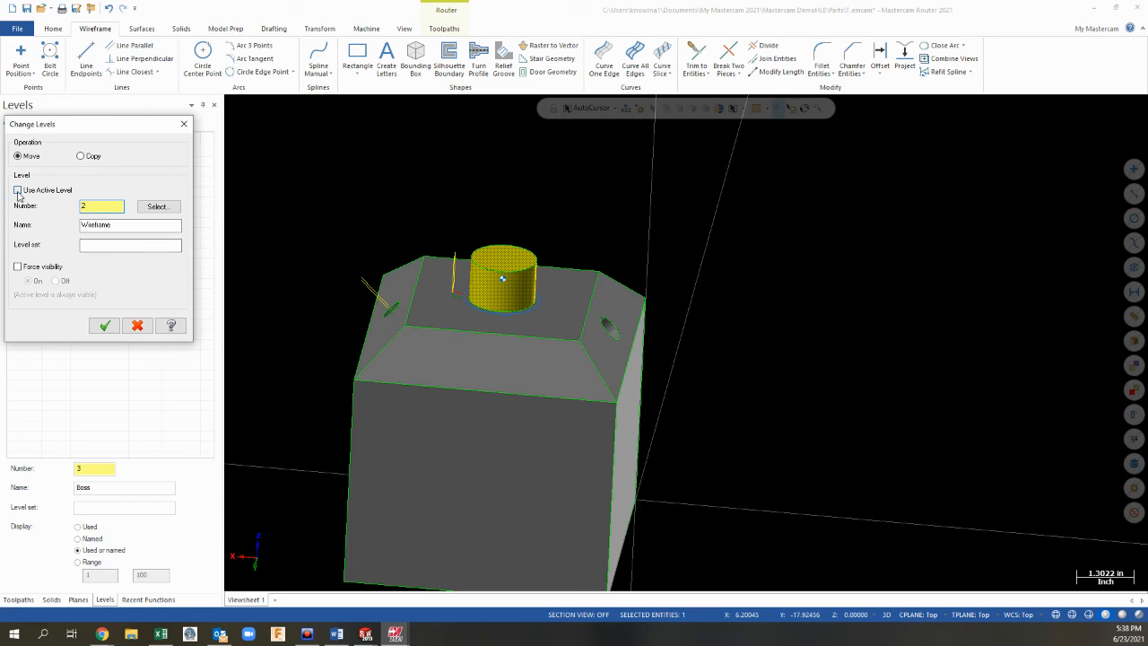
left_click(18, 190)
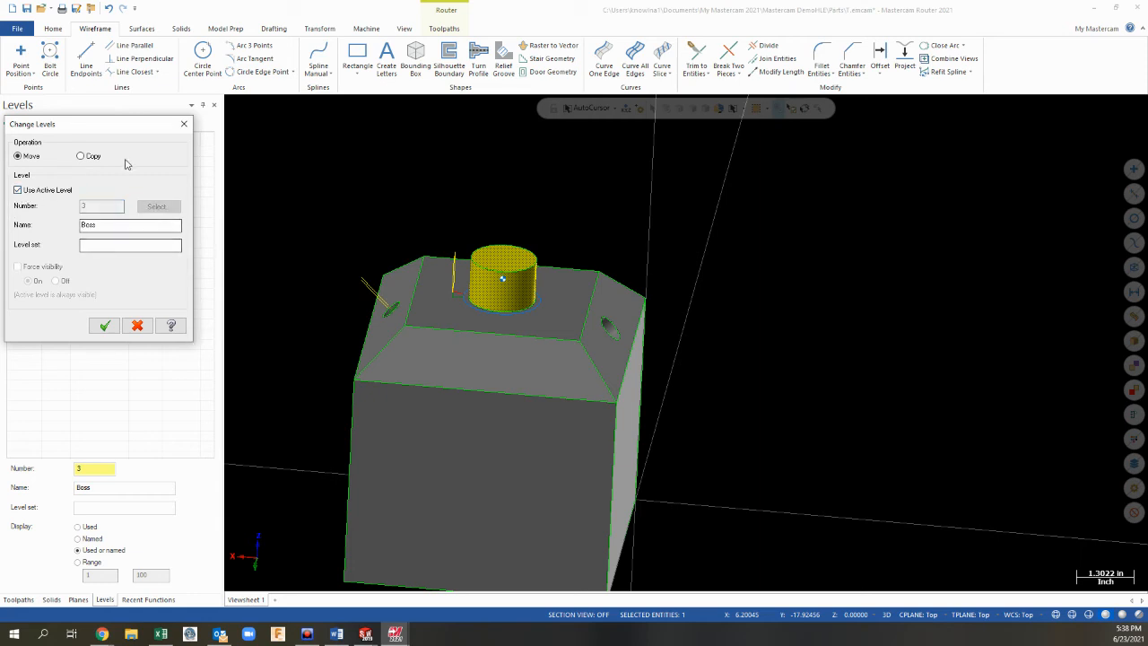
left_click_drag(120, 126, 823, 165)
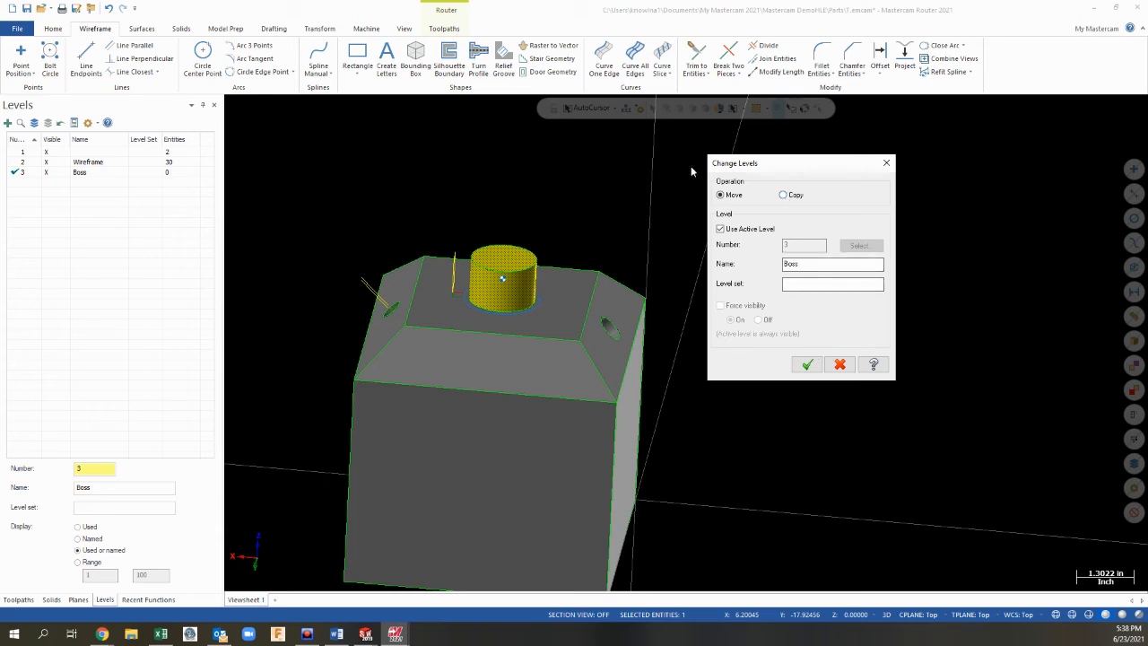
left_click(807, 365)
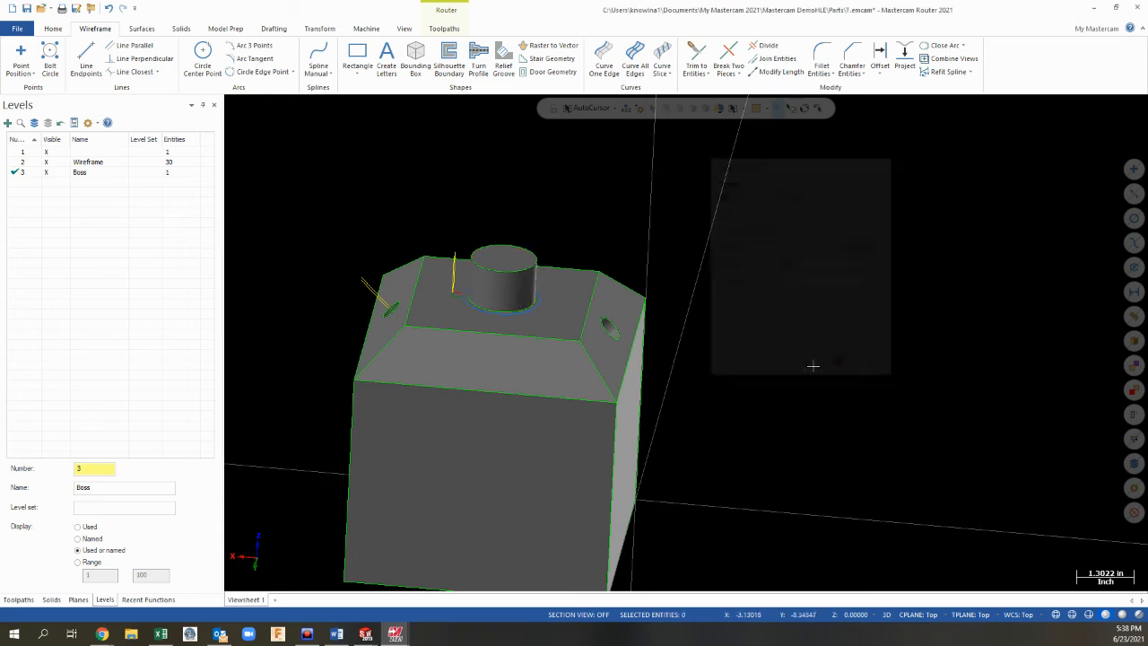
Step: Hide the Wireframe level and level 1 to inspect the boss solid alone
left_click(46, 162)
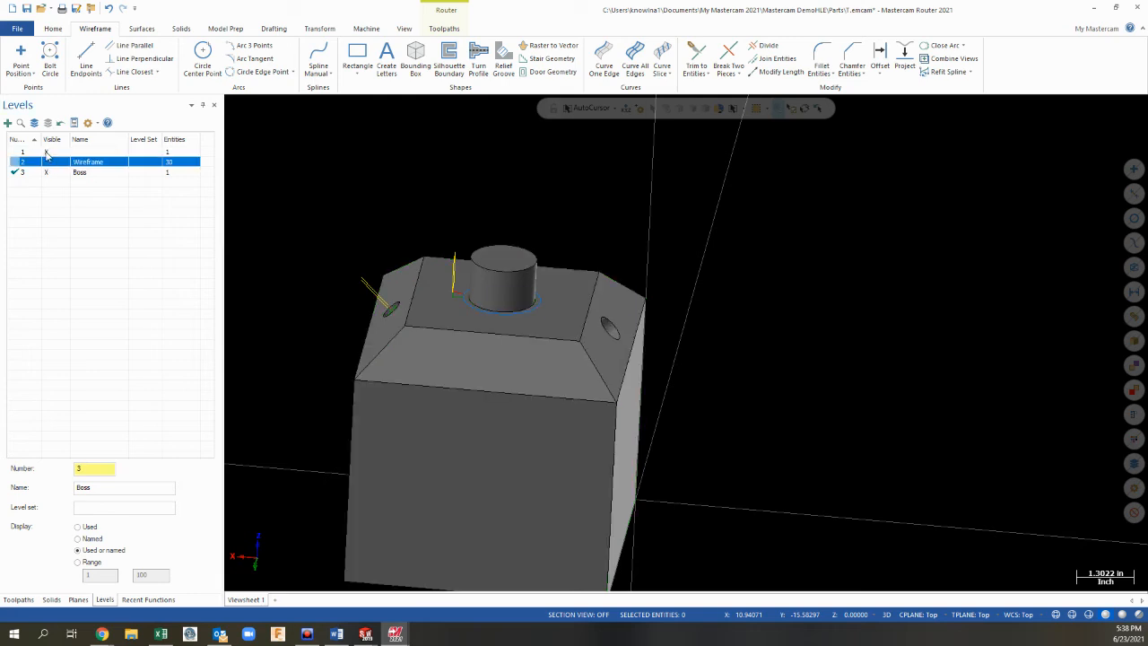
left_click(47, 153)
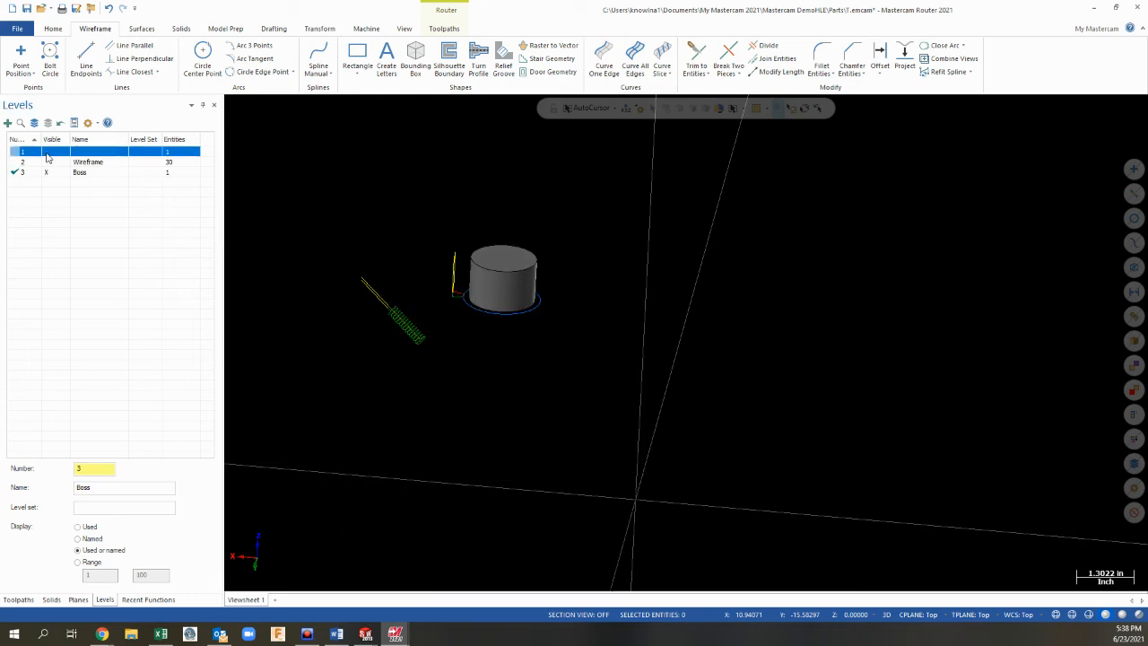
middle_click_drag(333, 313, 686, 342)
mouse_move(488, 328)
middle_mouse_down()
mouse_move(470, 284)
mouse_move(464, 292)
middle_mouse_up()
scroll(502, 260, "up", 3)
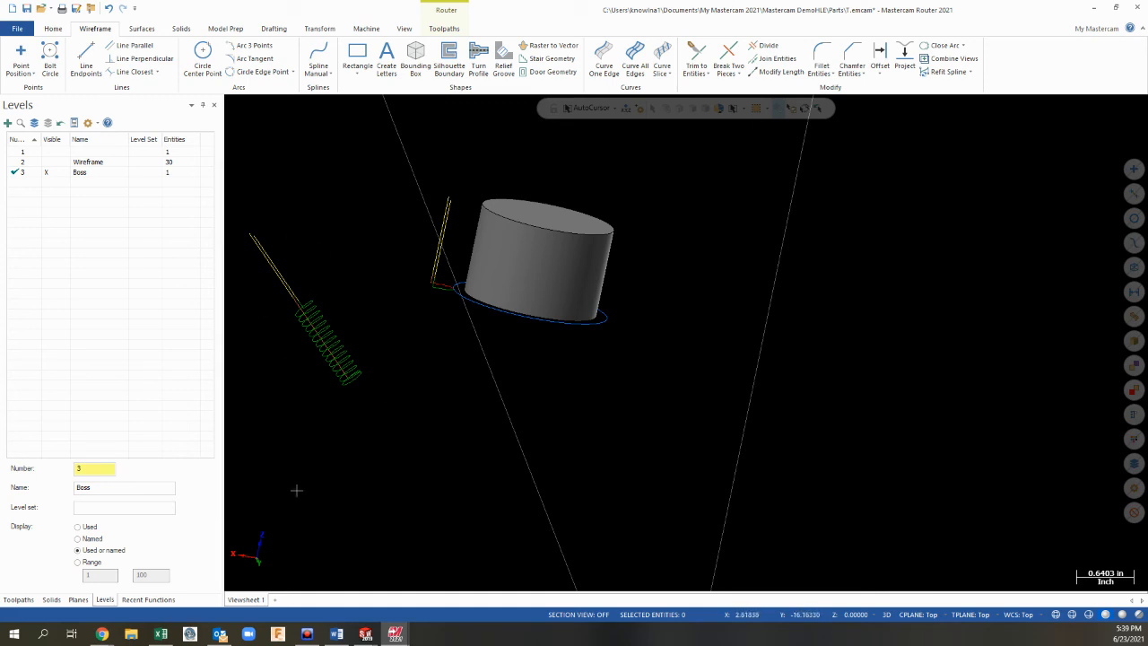
Step: Turn off the toolpath display of cutting, rapid retract, feed retract, entry and exit motions
left_click(18, 600)
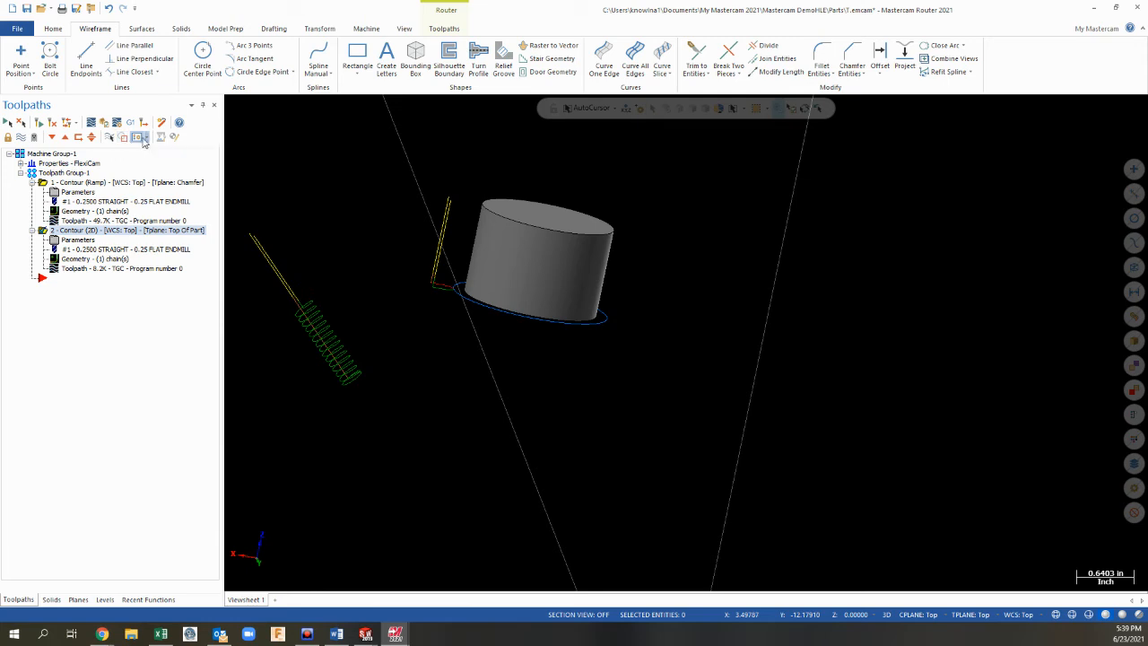
left_click(144, 138)
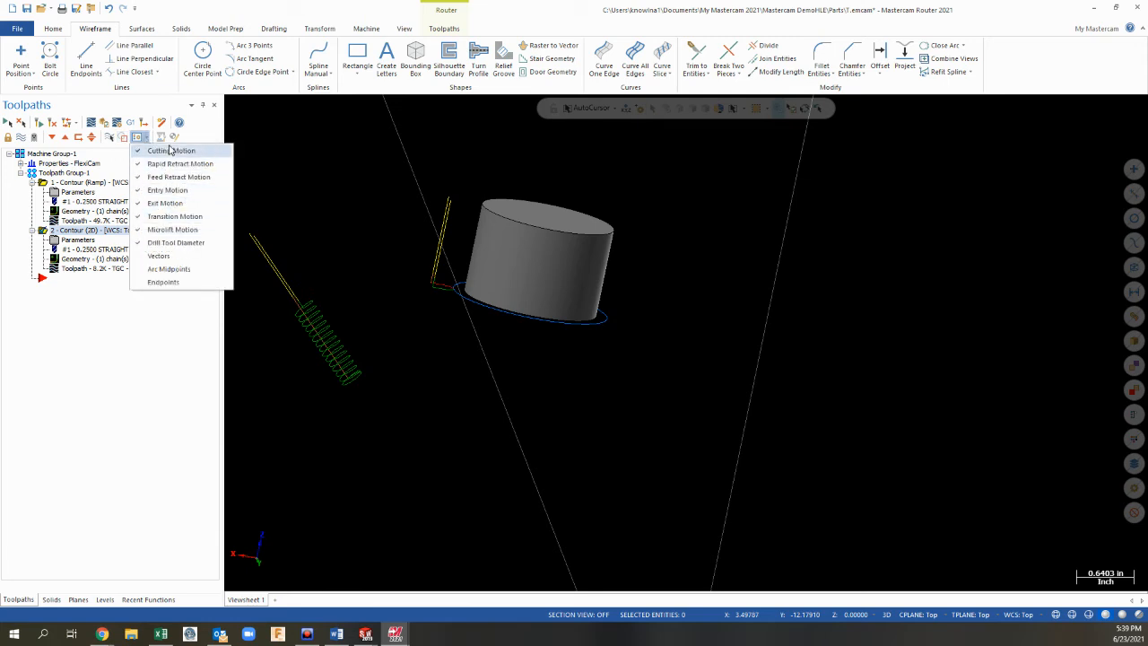
left_click(170, 151)
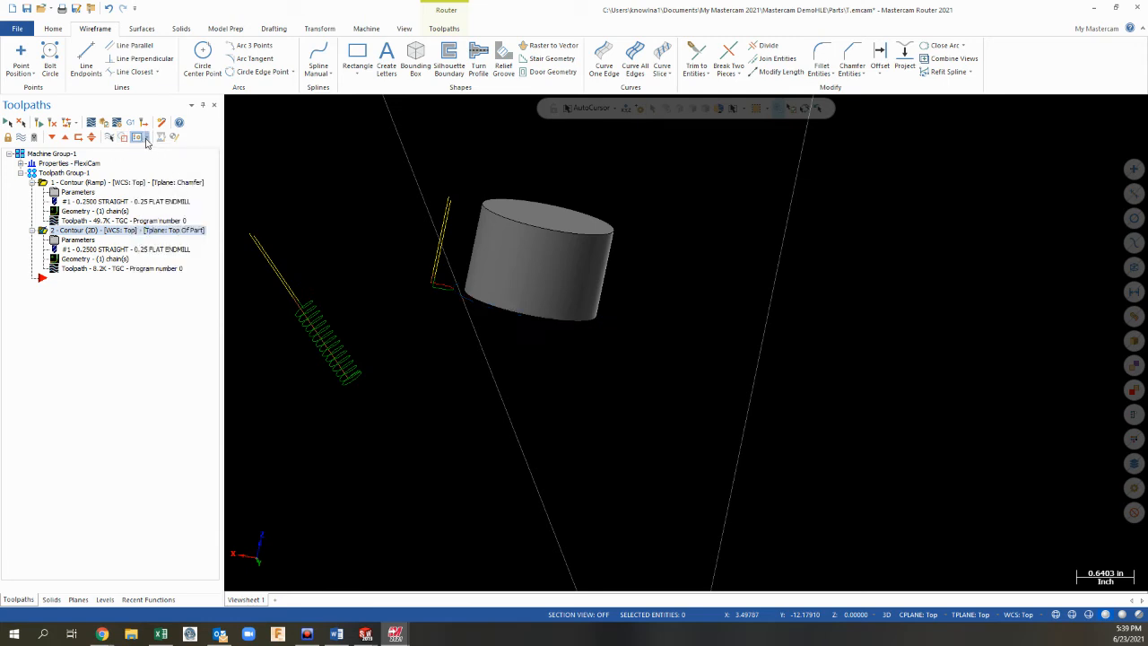
left_click(147, 139)
left_click(158, 165)
left_click(147, 139)
left_click(153, 178)
left_click(147, 139)
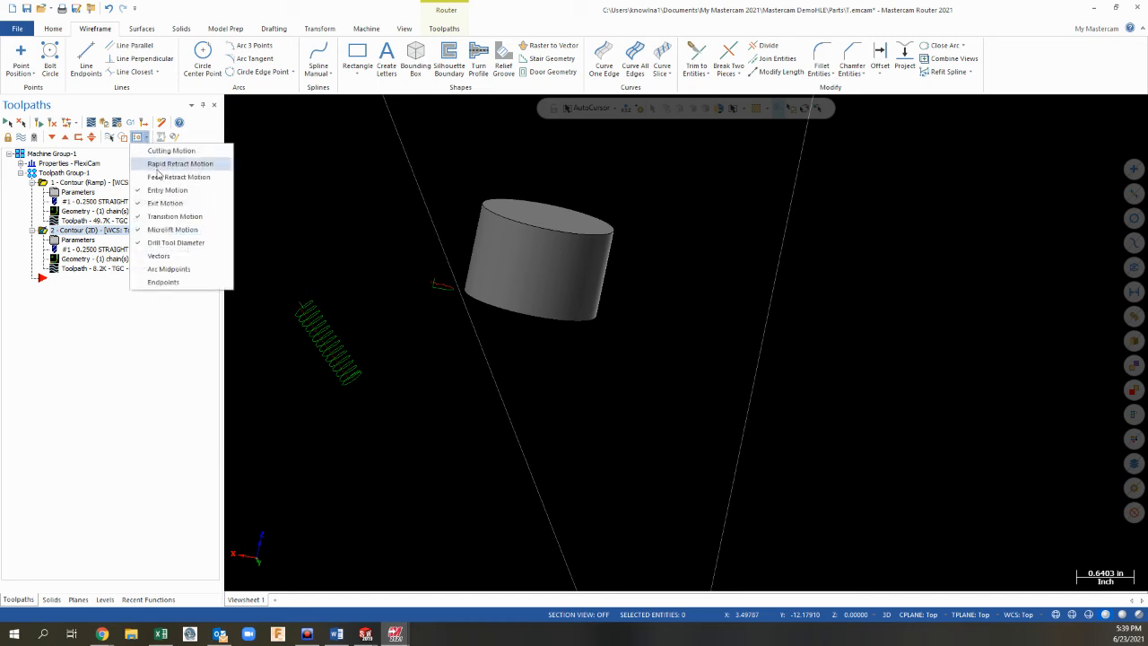
left_click(153, 189)
left_click(148, 139)
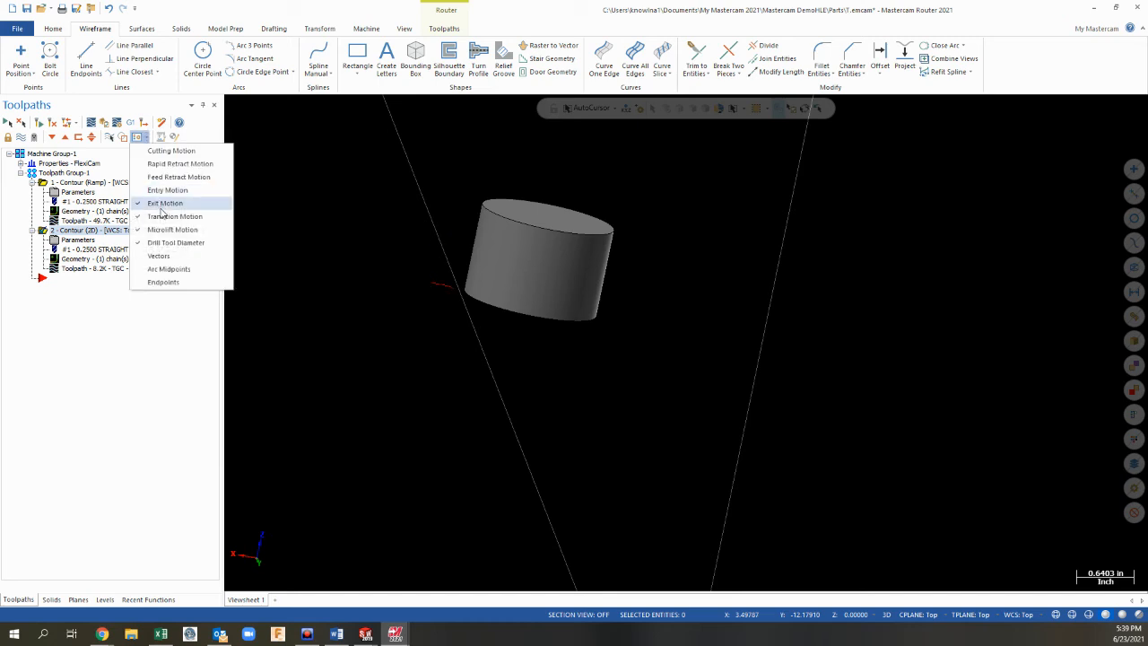
left_click(153, 198)
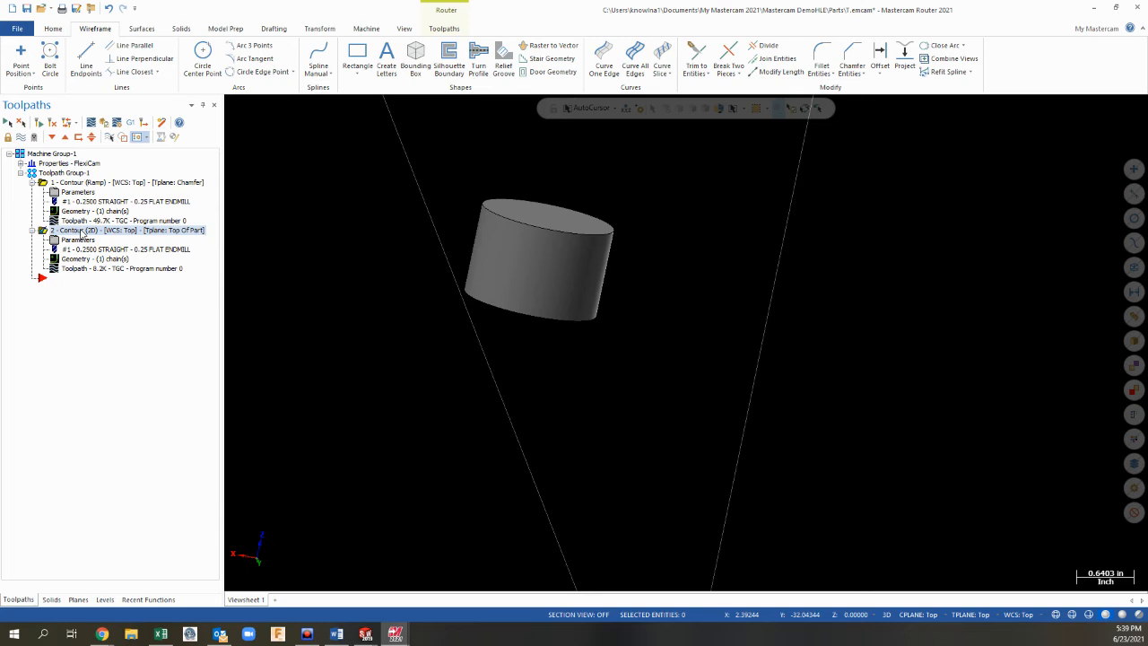
right_click(81, 234)
left_click(33, 406)
Step: Turn the toolpath display of cutting, rapid retract, feed retract, entry and exit motions back on
left_click(145, 139)
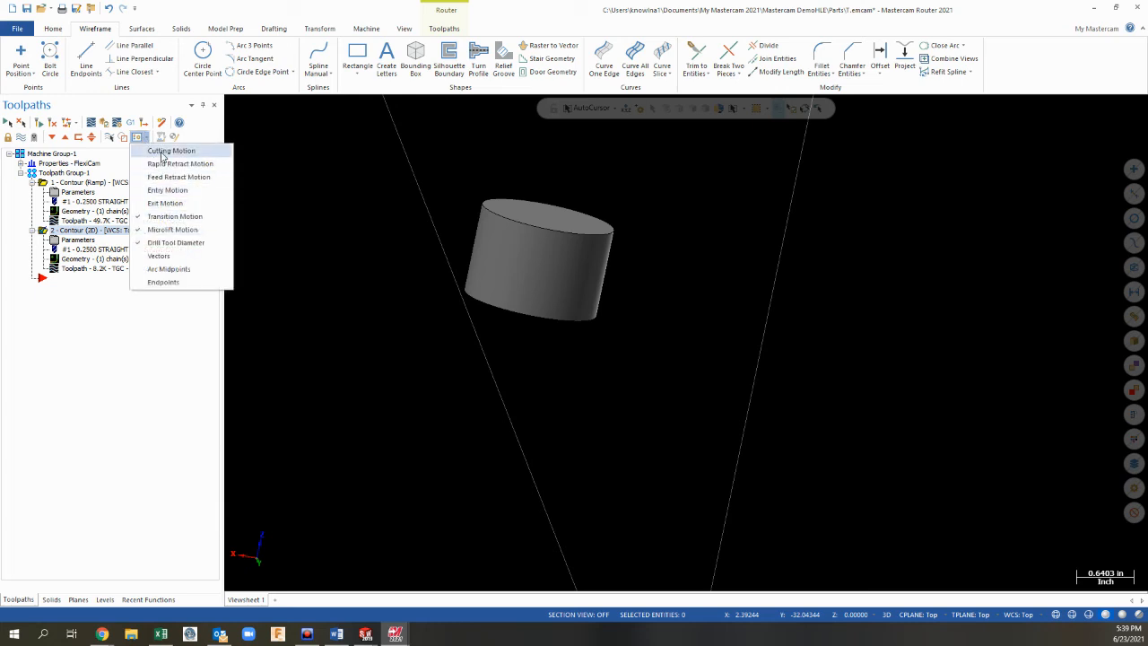
left_click(162, 153)
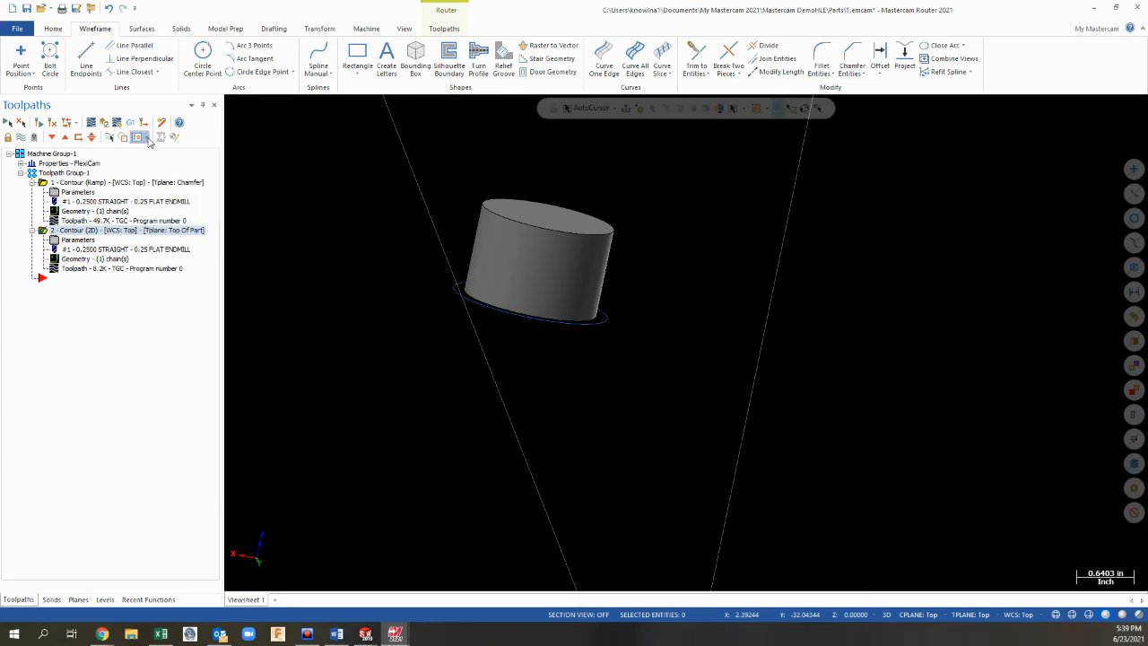
left_click(146, 138)
left_click(166, 164)
left_click(145, 138)
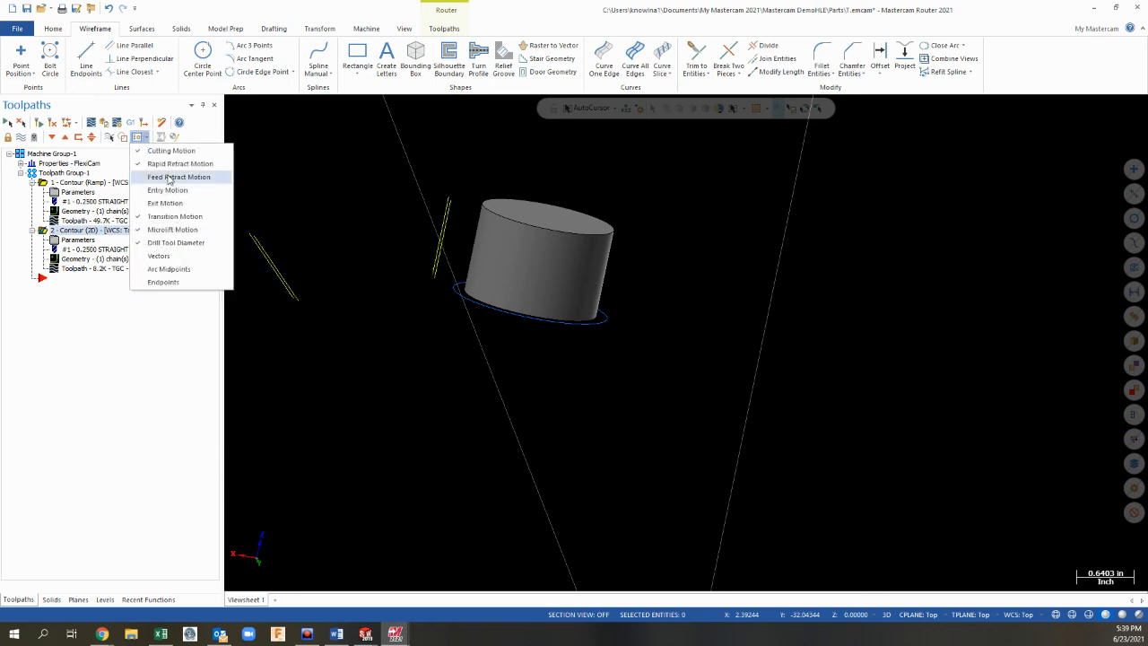
left_click(170, 177)
left_click(146, 138)
left_click(166, 190)
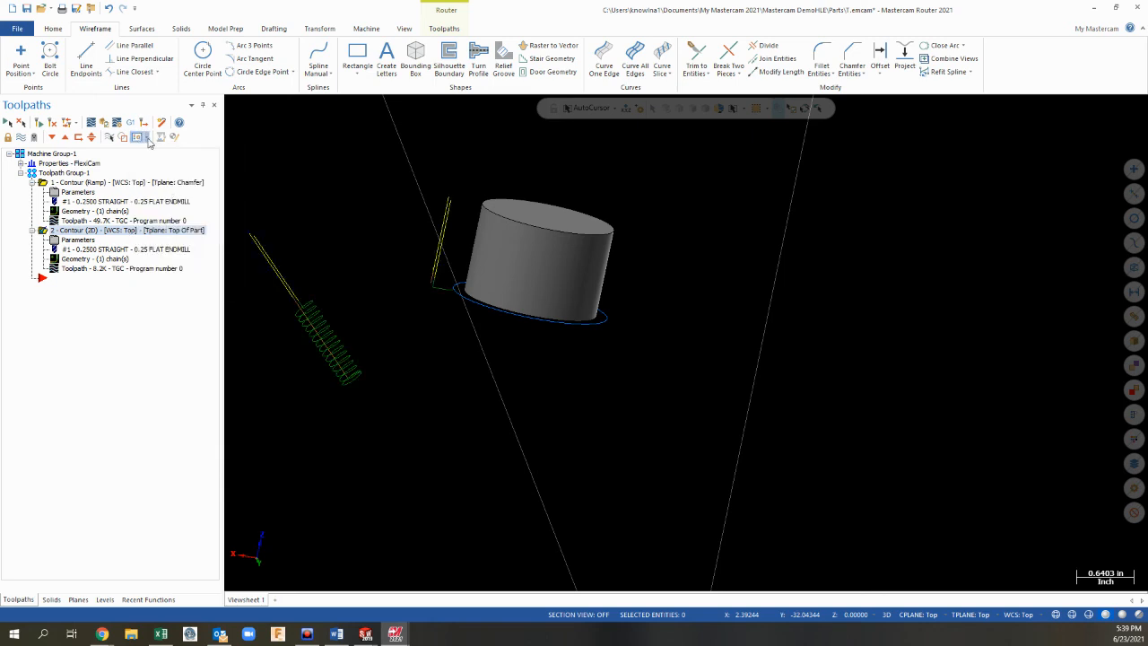
left_click(145, 138)
left_click(168, 202)
left_click(125, 137)
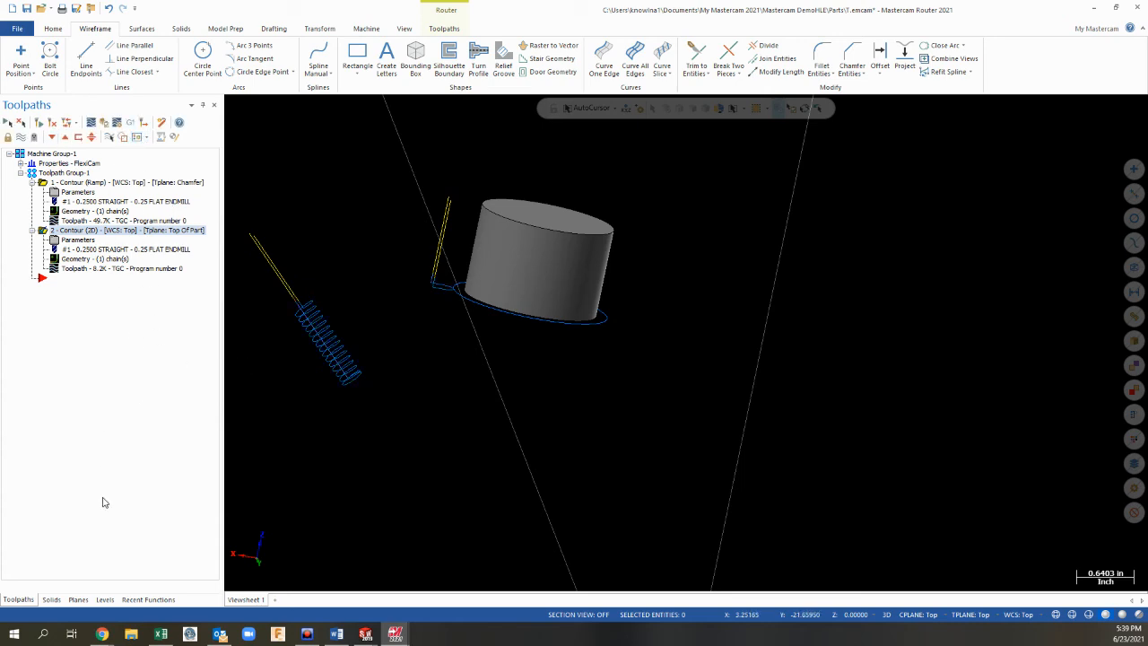
Step: Show the Wireframe level and level 1 again to view the whole part
left_click(105, 600)
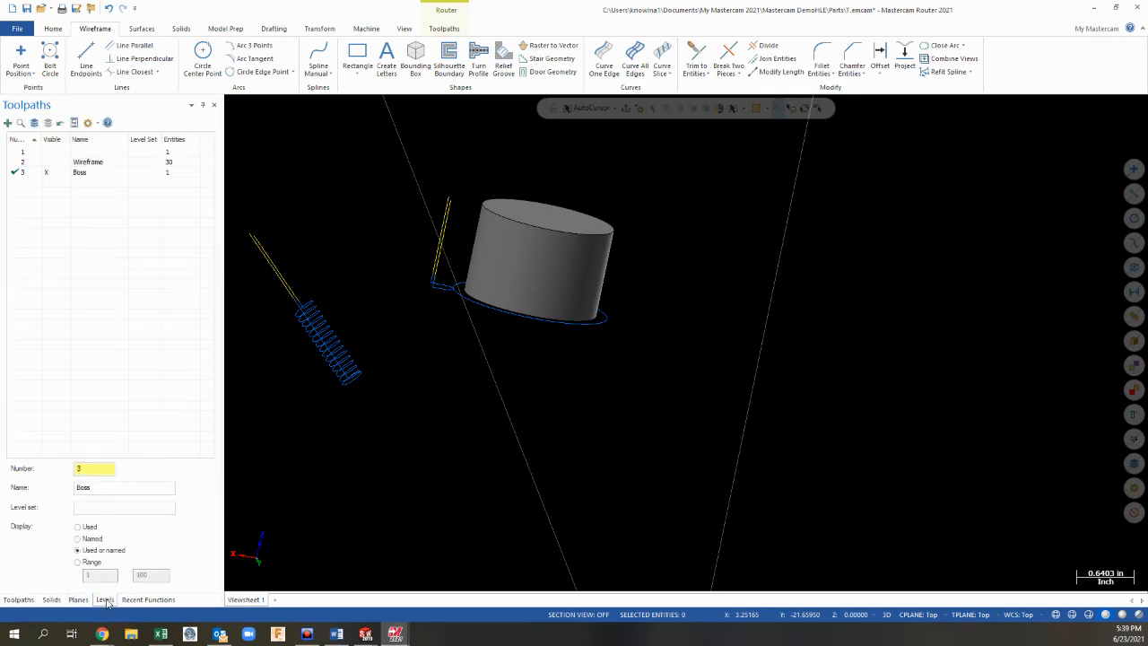
left_click(46, 161)
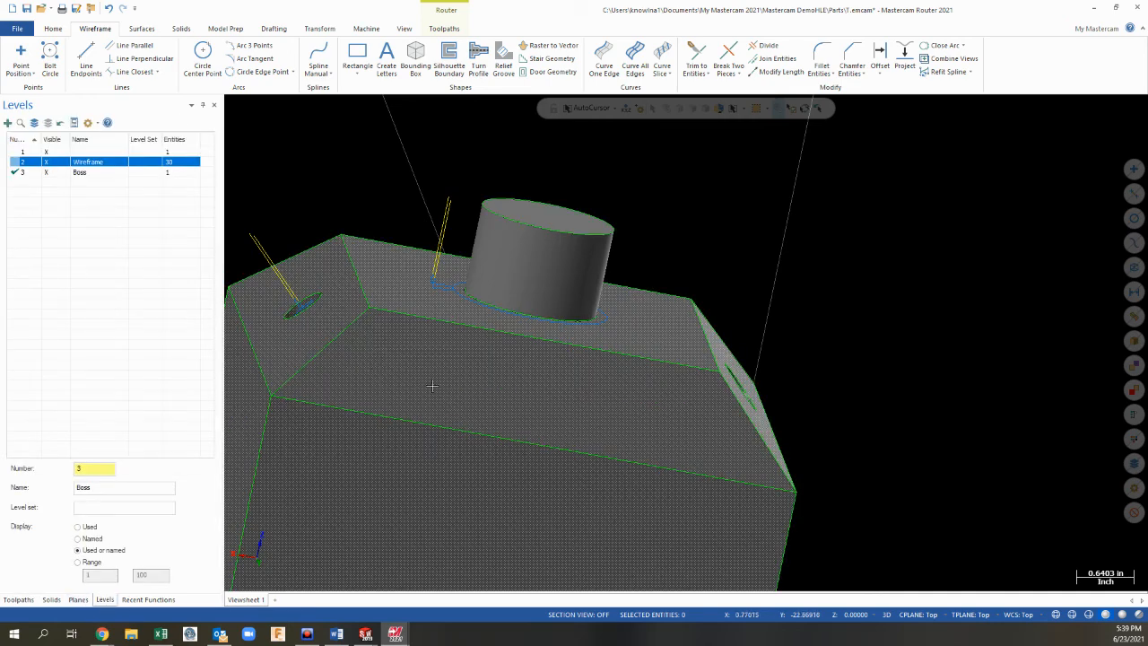
scroll(432, 412, "up", 1)
scroll(491, 258, "down", 2)
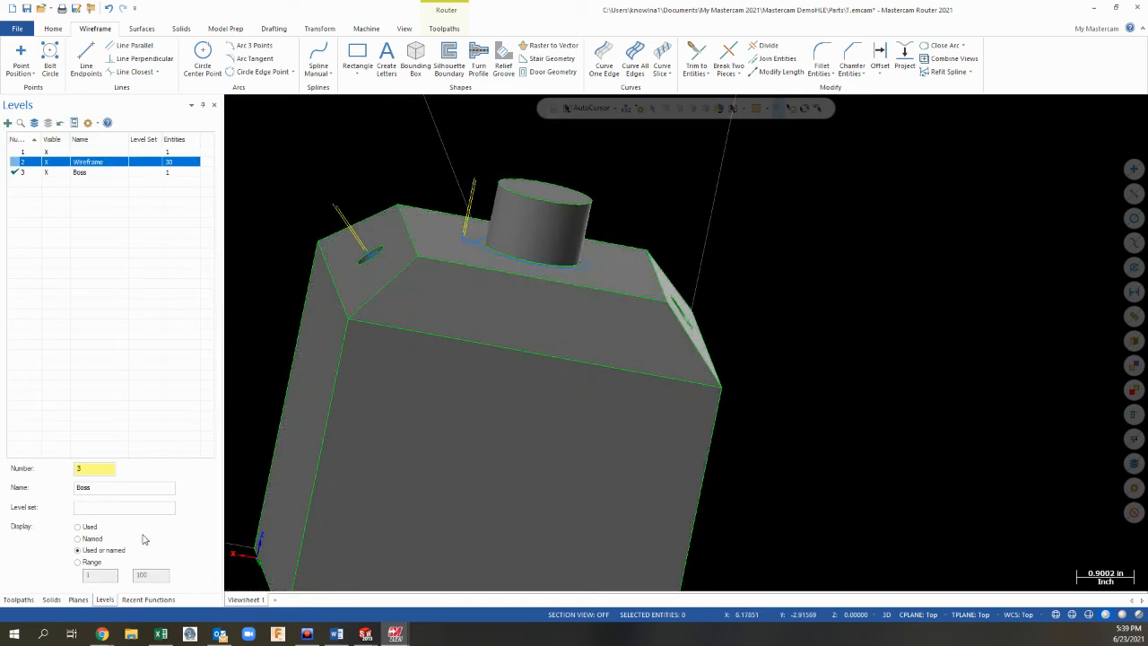
scroll(581, 307, "down", 3)
middle_click_drag(476, 420, 630, 305)
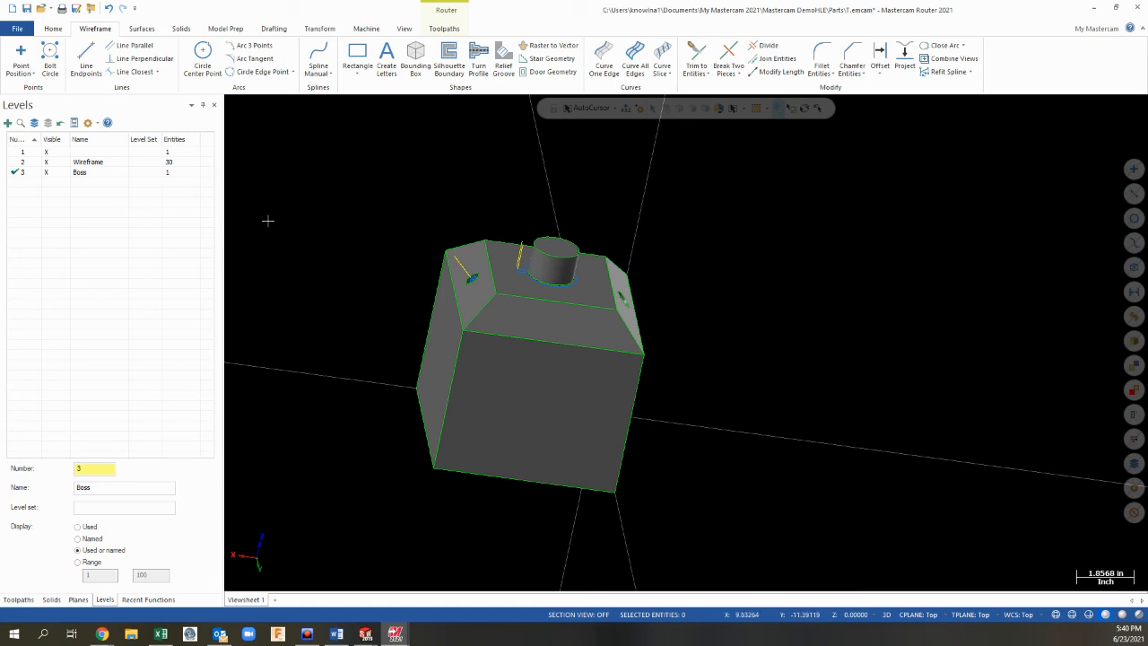
Step: Isolate the boss by hiding the Wireframe level and level 1, and select its solid
left_click(46, 161)
left_click(46, 151)
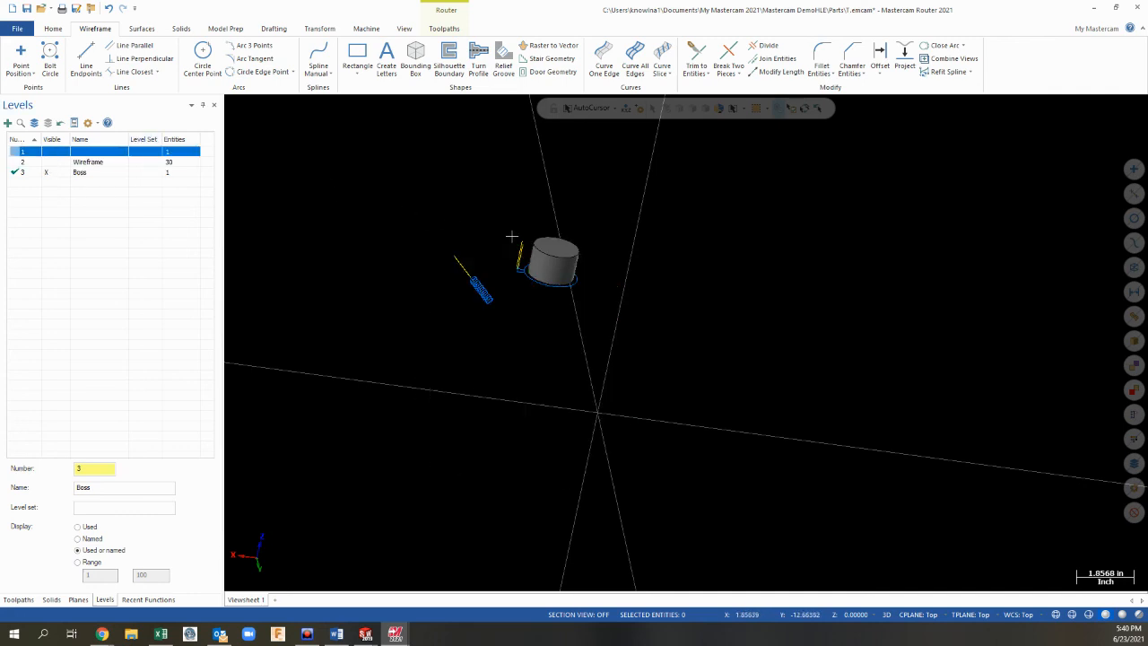
left_click(554, 246)
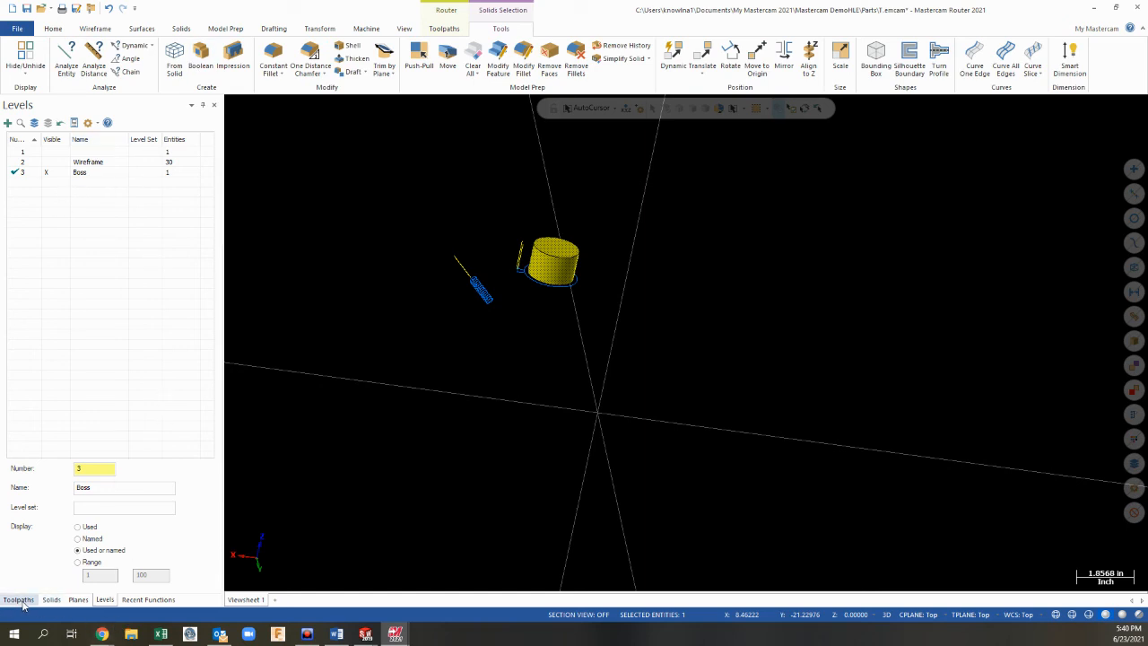
Step: Make Top Of Part the construction and tool plane, with Top as the WCS
left_click(78, 600)
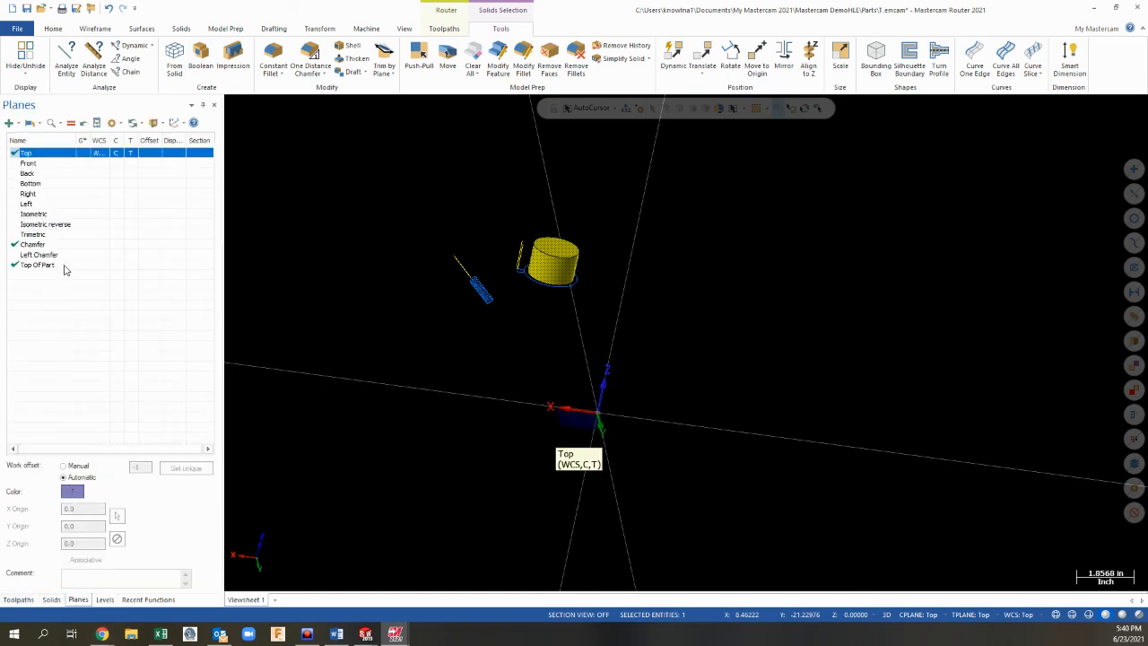
double_click(97, 266)
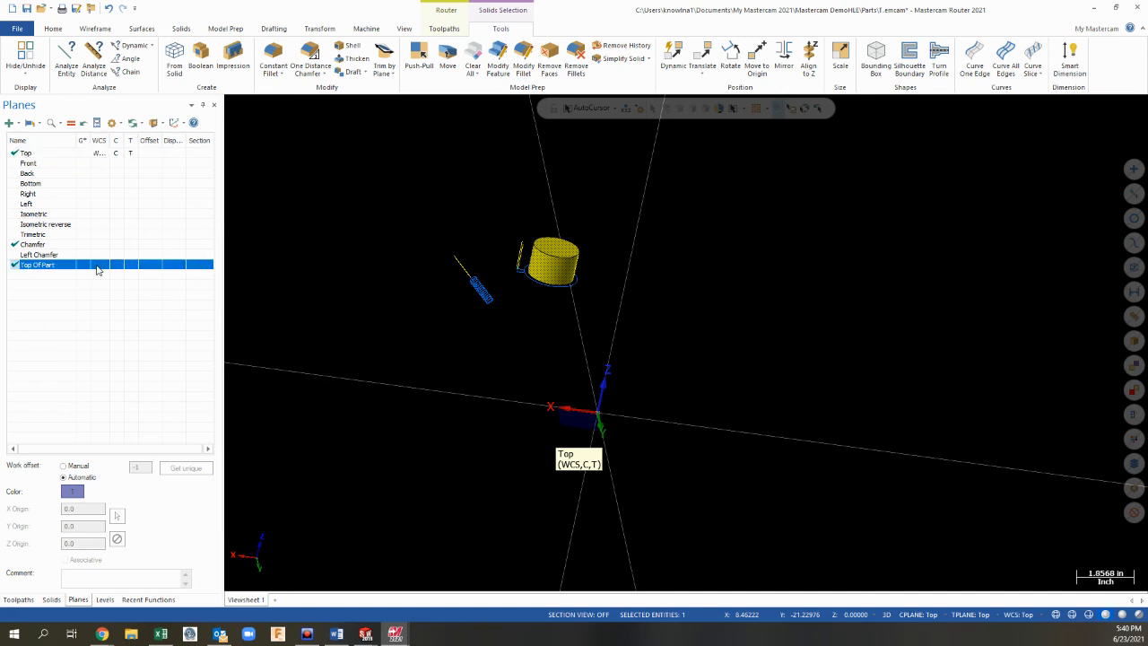
left_click(96, 152)
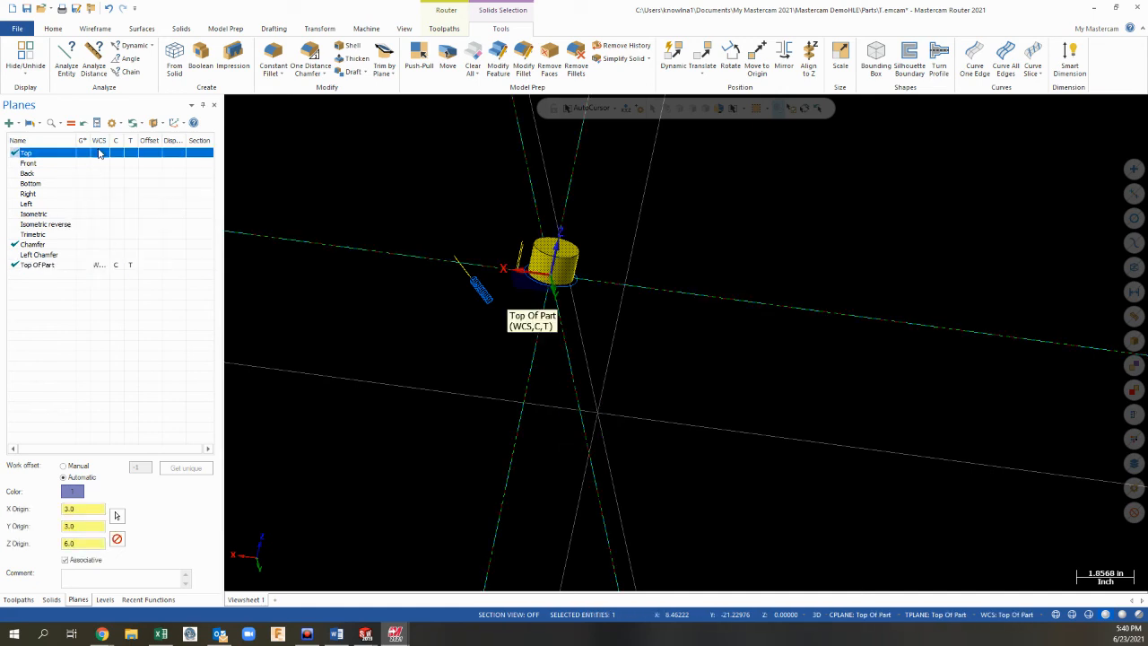
scroll(581, 233, "down", 2)
scroll(581, 233, "up", 8)
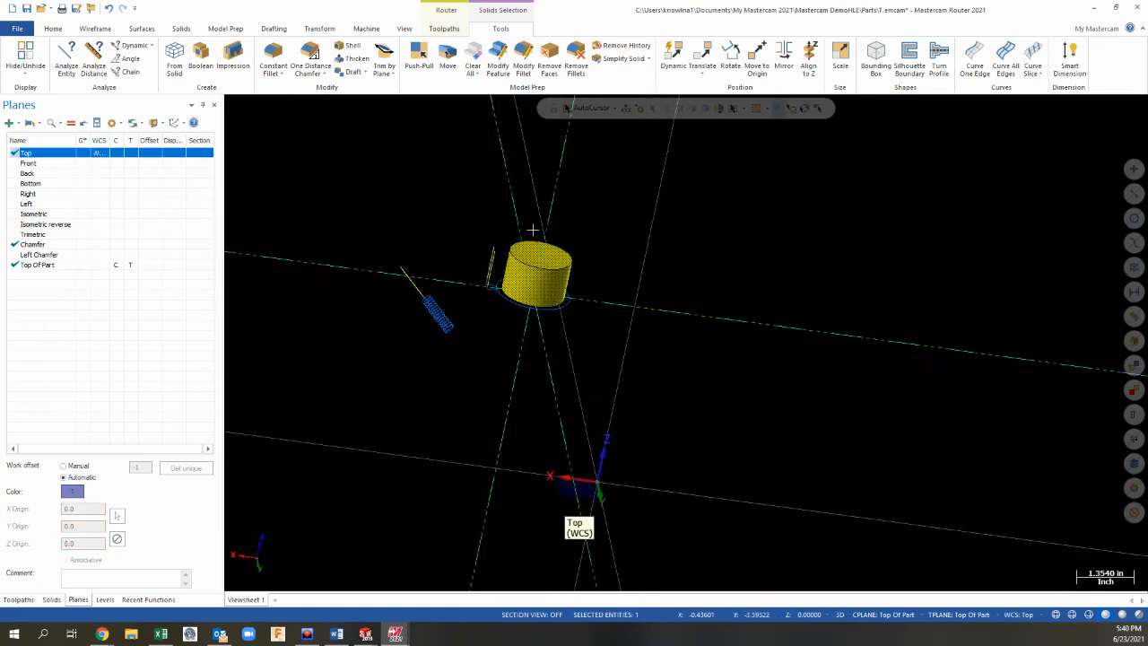
middle_click_drag(571, 358, 591, 279)
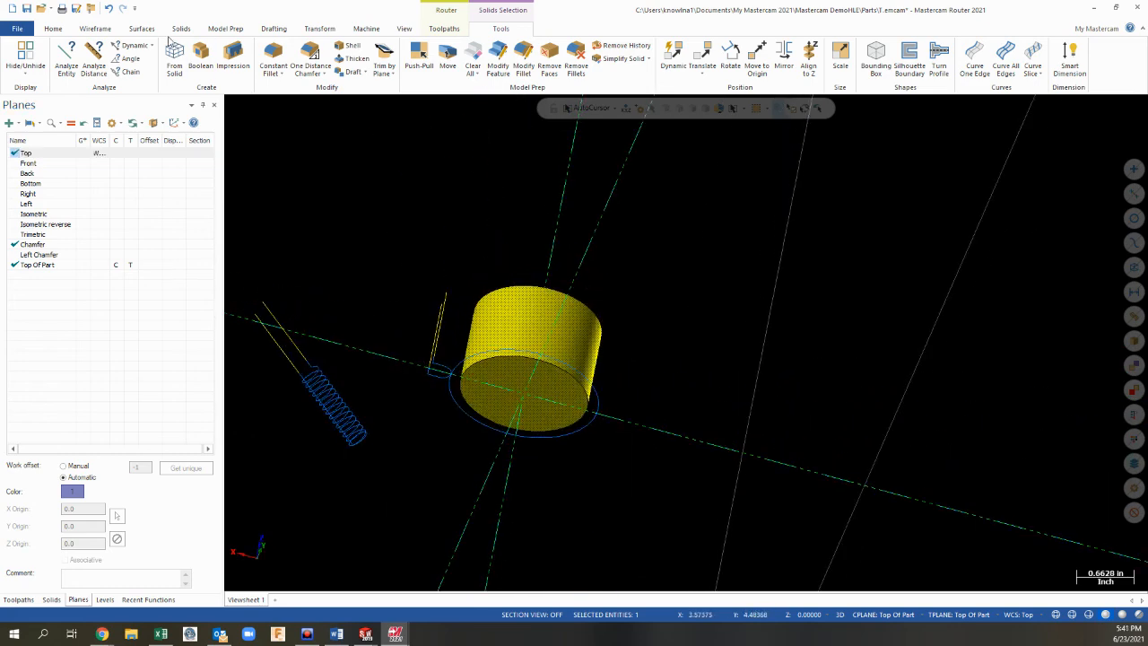
Step: Draw a circle about 0.61 in in diameter at the centre of the boss's bottom face
left_click(99, 28)
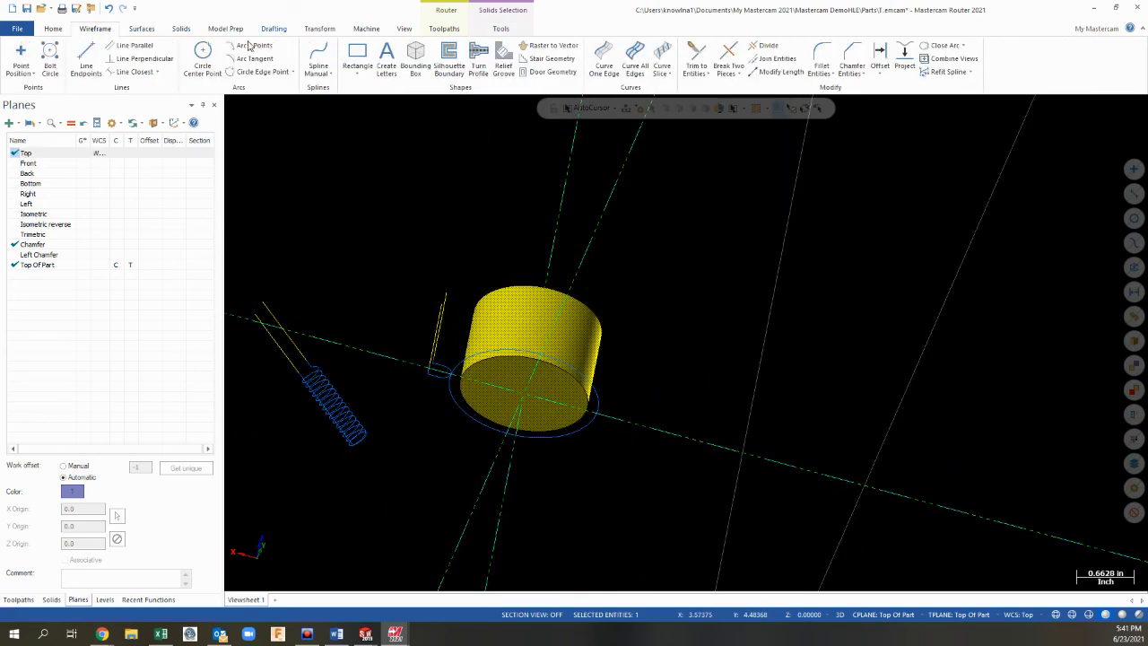
left_click(524, 395)
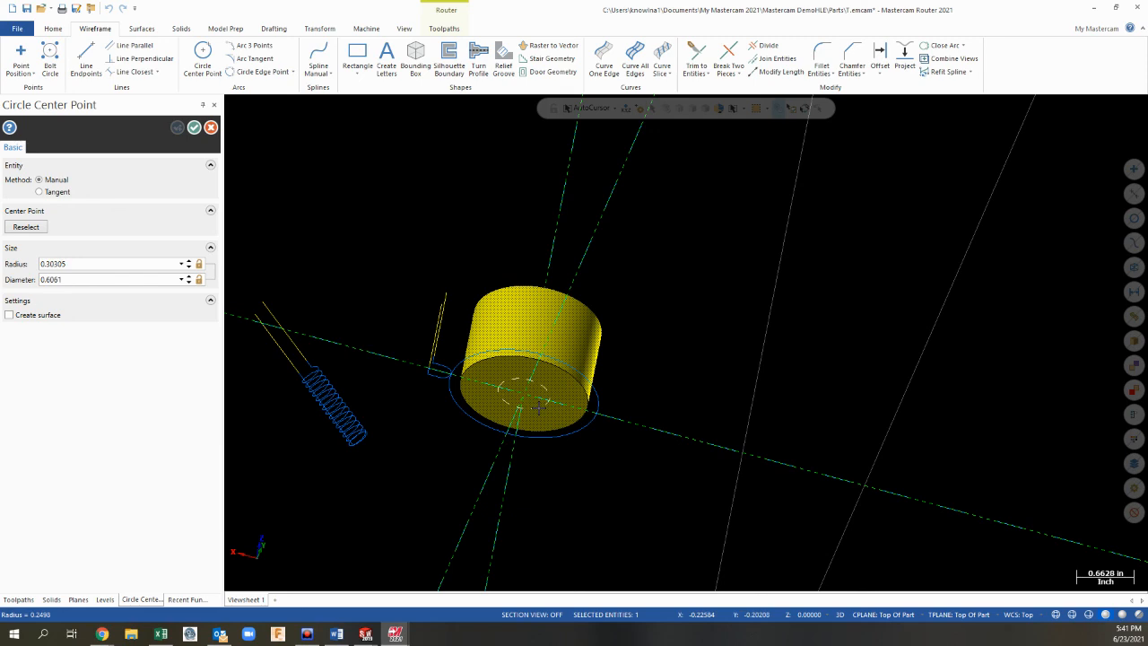
left_click(539, 407)
left_click(193, 128)
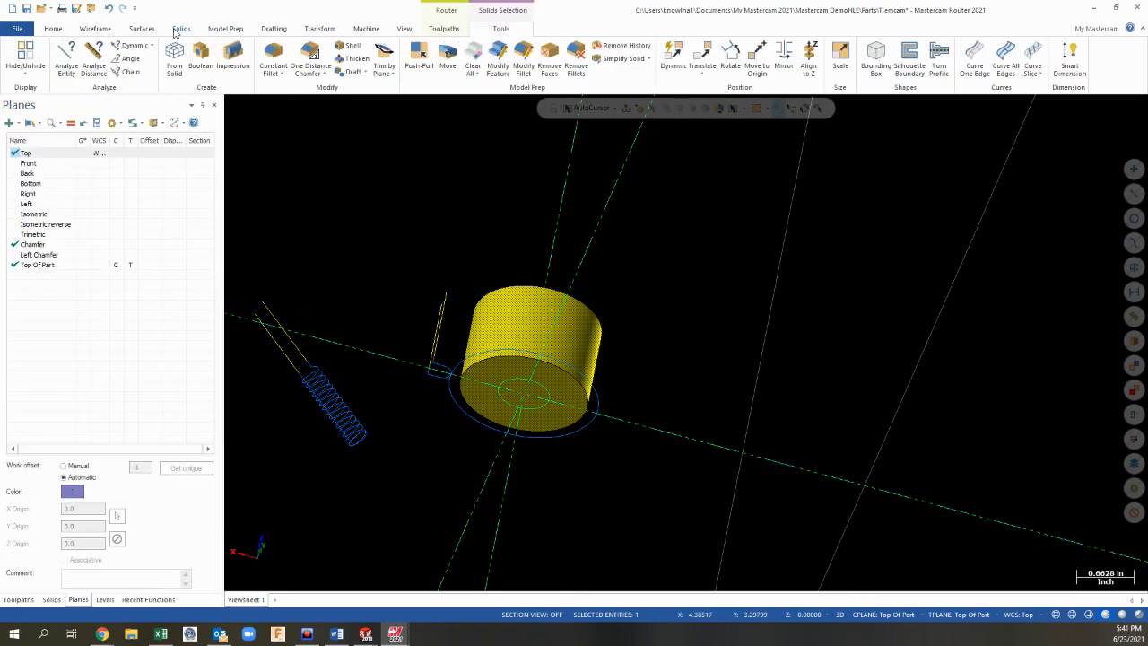
left_click(181, 29)
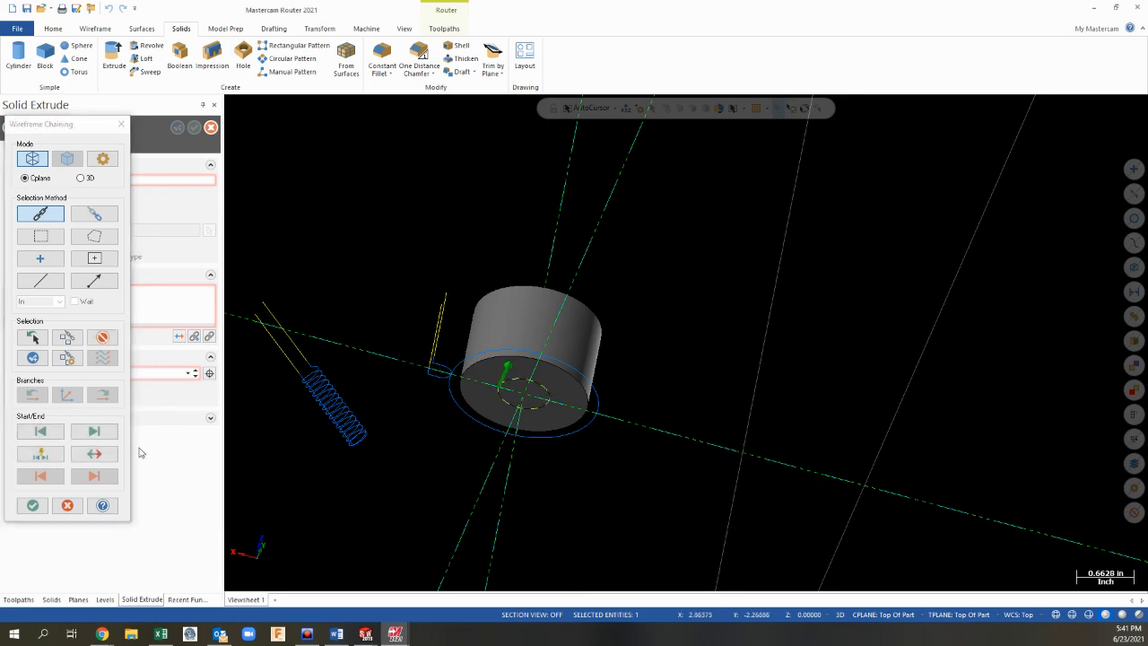
left_click(32, 505)
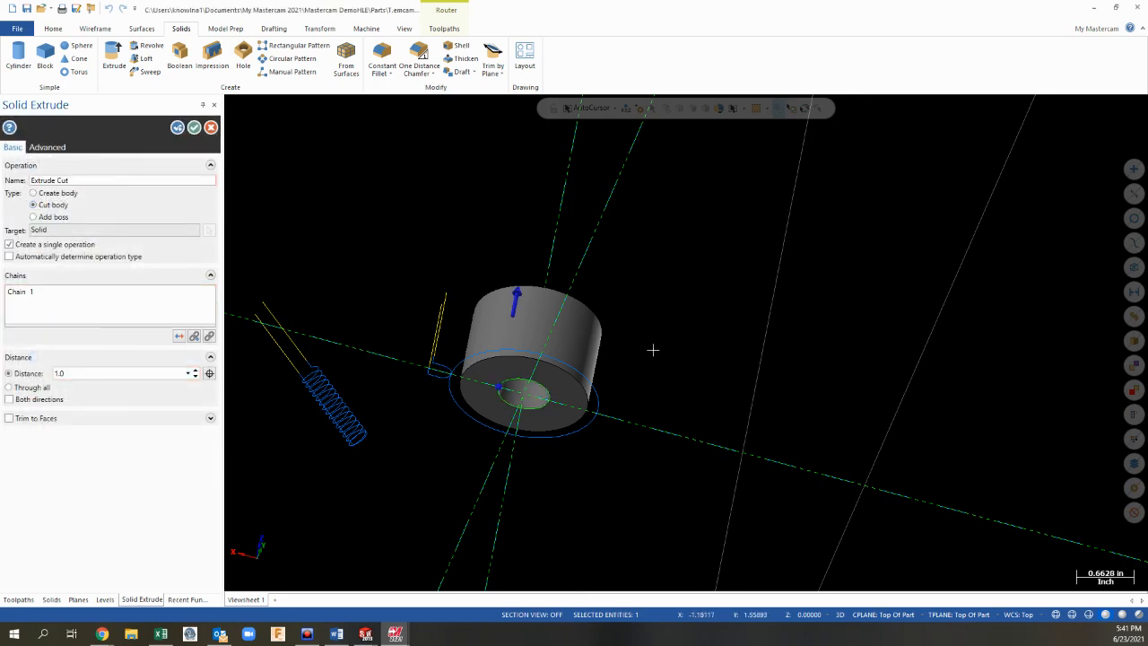
mouse_move(652, 350)
middle_mouse_down()
mouse_move(623, 423)
mouse_move(644, 376)
mouse_move(636, 423)
mouse_move(654, 362)
middle_mouse_up()
left_click(515, 284)
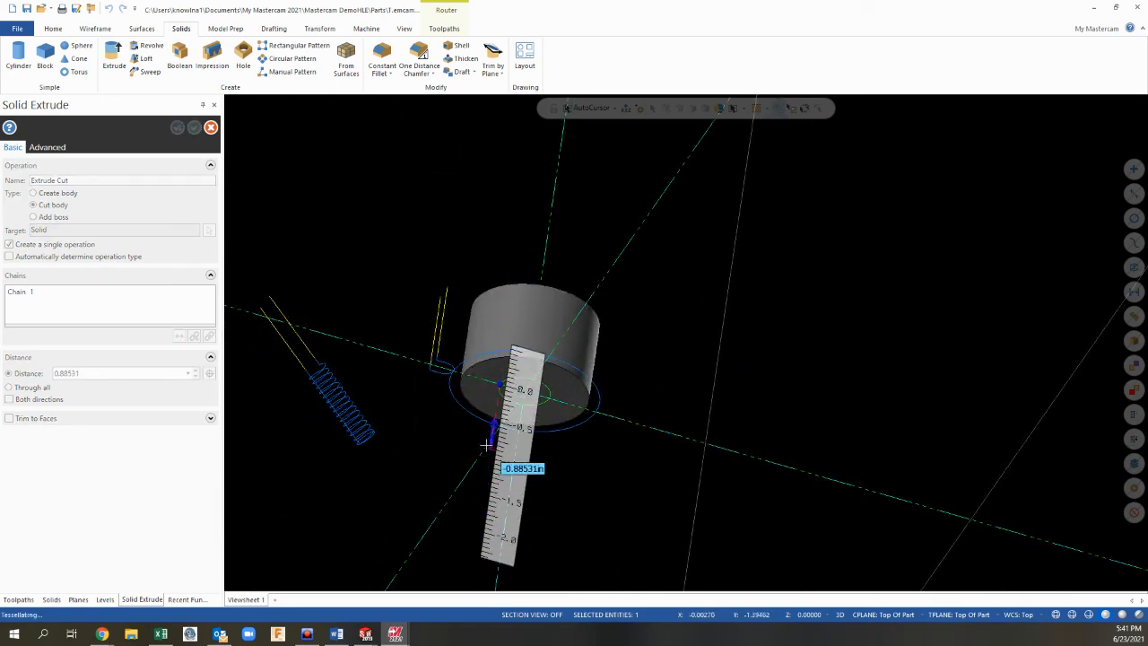
key("Escape")
key("Escape")
Step: Create a new plane named TOB from the boss's top solid face
middle_click_drag(561, 375, 535, 481)
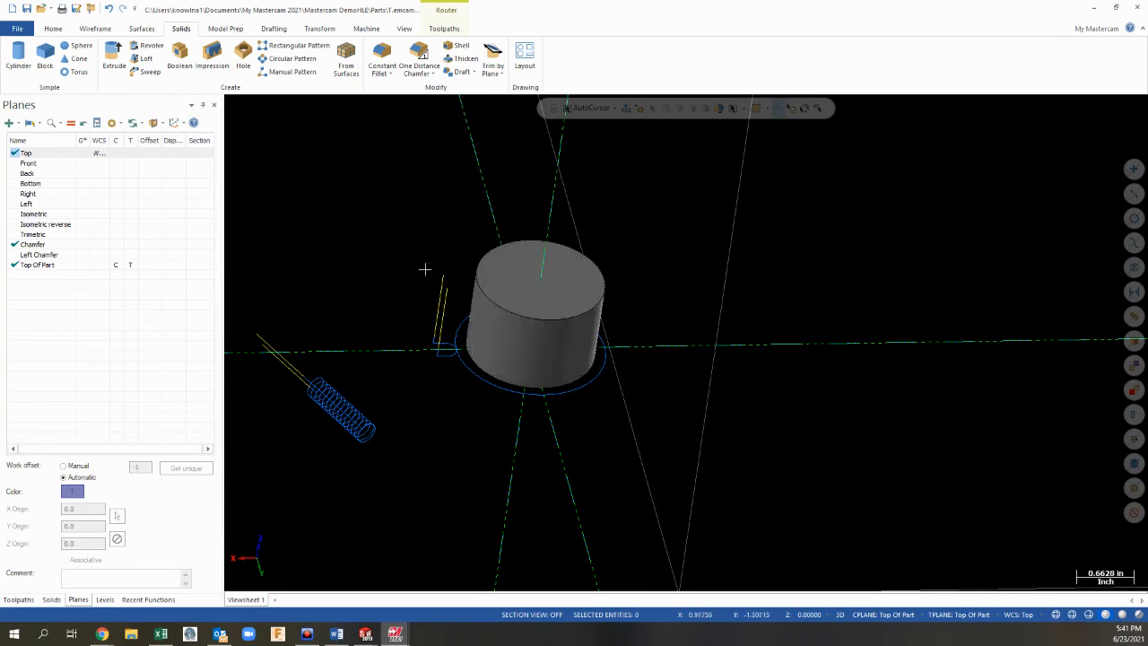
mouse_move(542, 409)
middle_mouse_down()
mouse_move(607, 296)
mouse_move(548, 420)
middle_mouse_up()
left_click(533, 283)
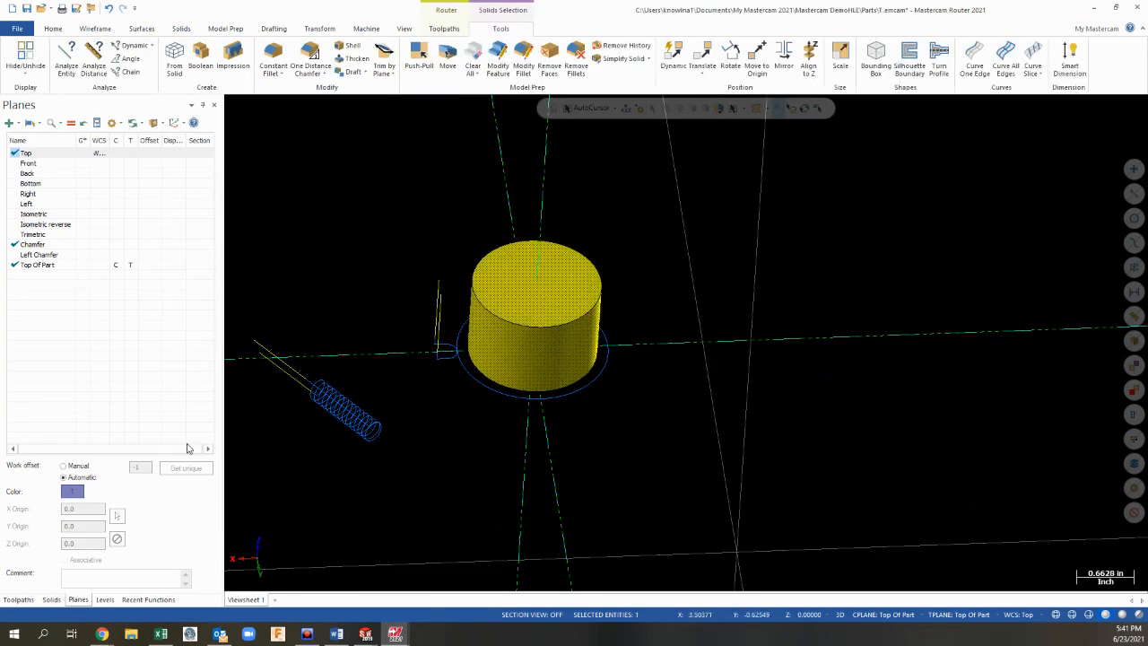
left_click(79, 601)
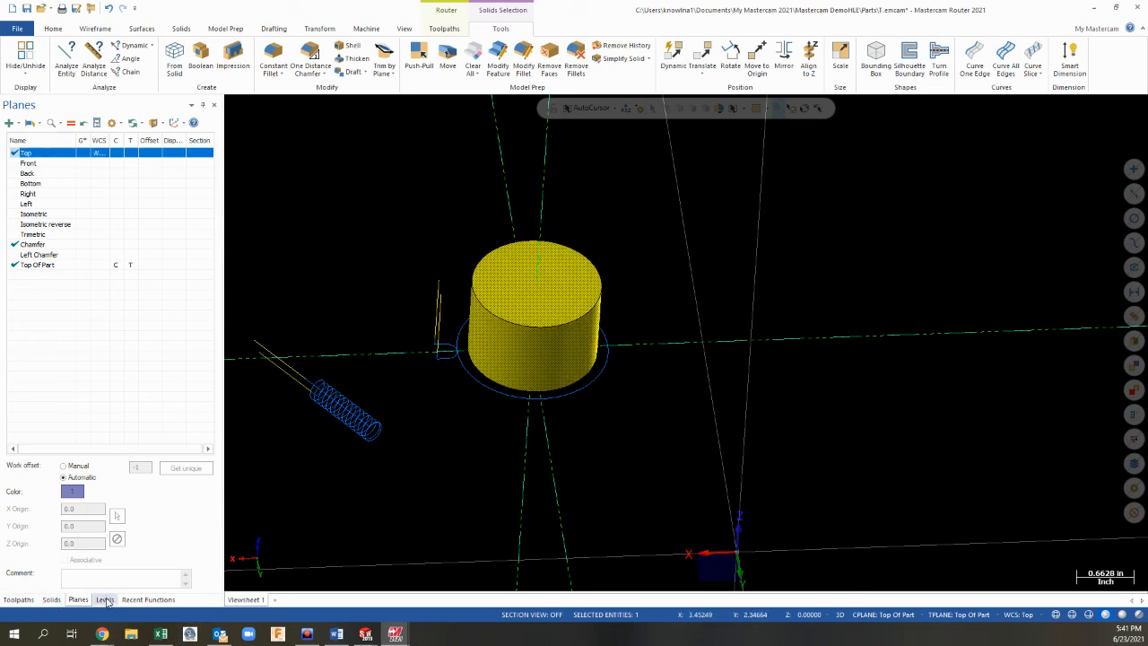
left_click(9, 125)
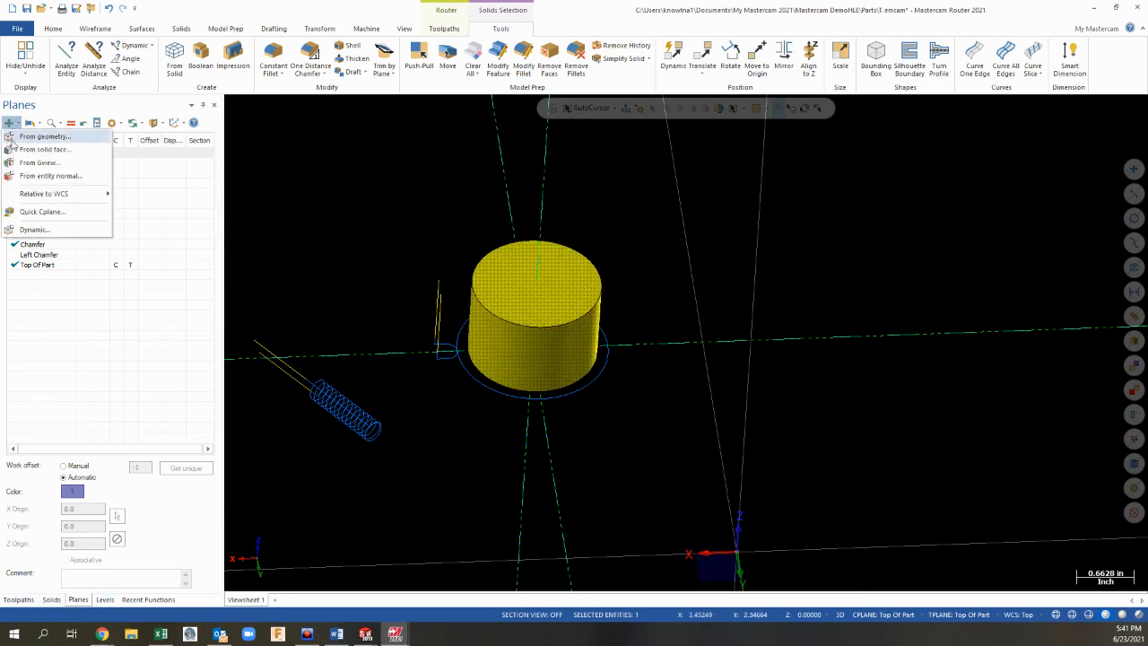
left_click(43, 150)
left_click(542, 287)
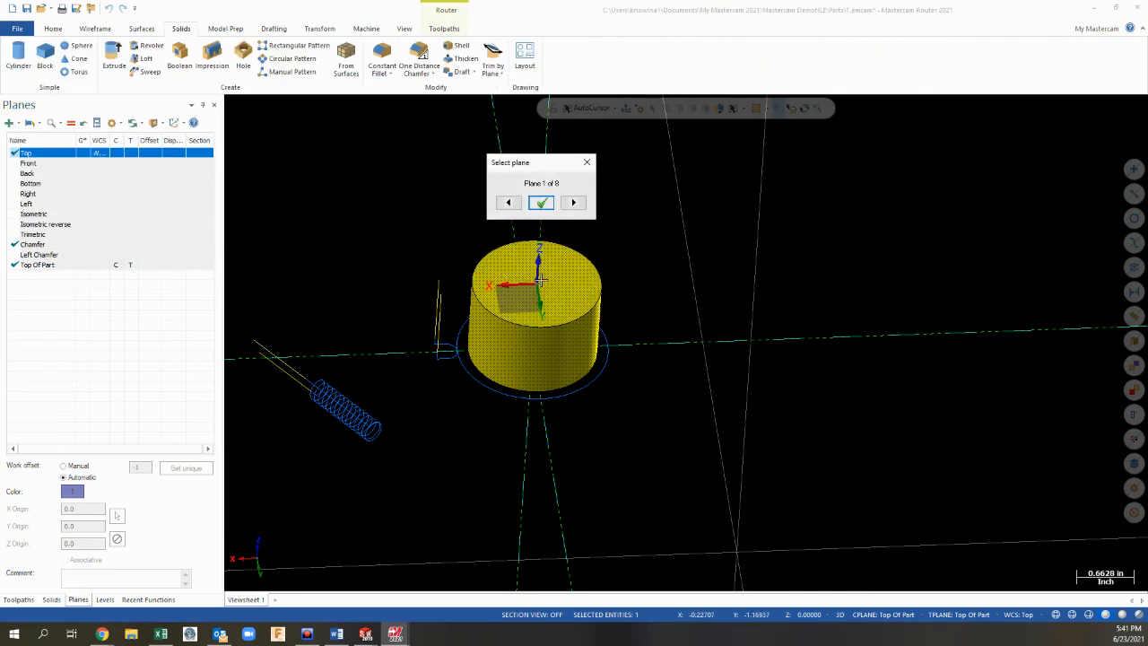
left_click(541, 201)
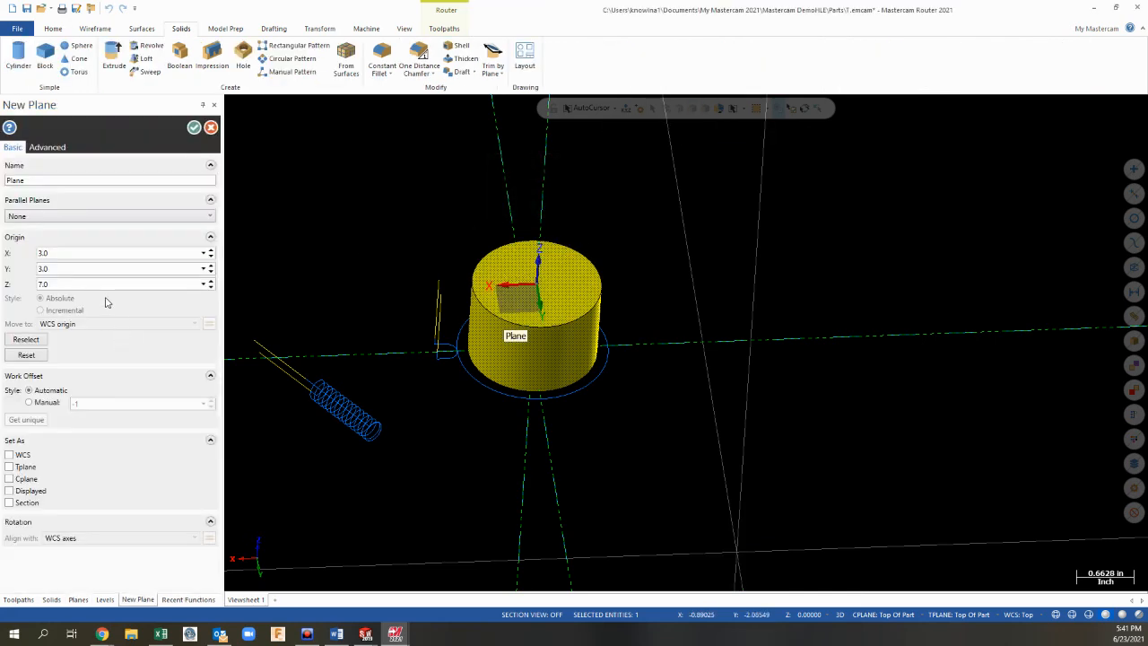
double_click(32, 185)
type("TOB")
left_click(194, 127)
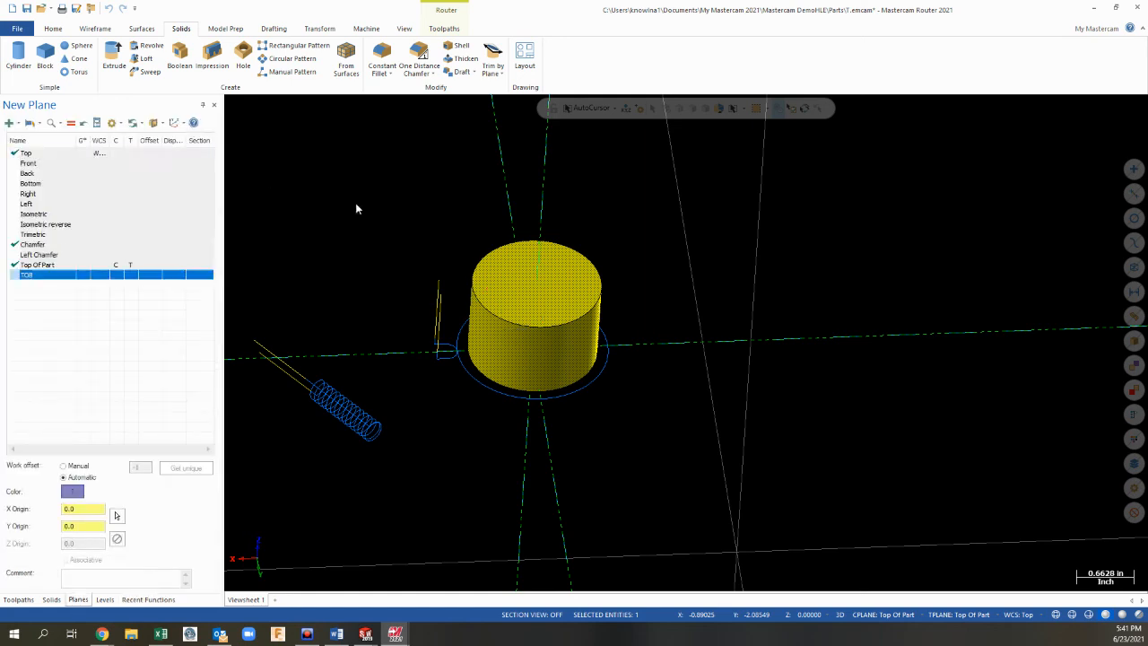
left_click(95, 29)
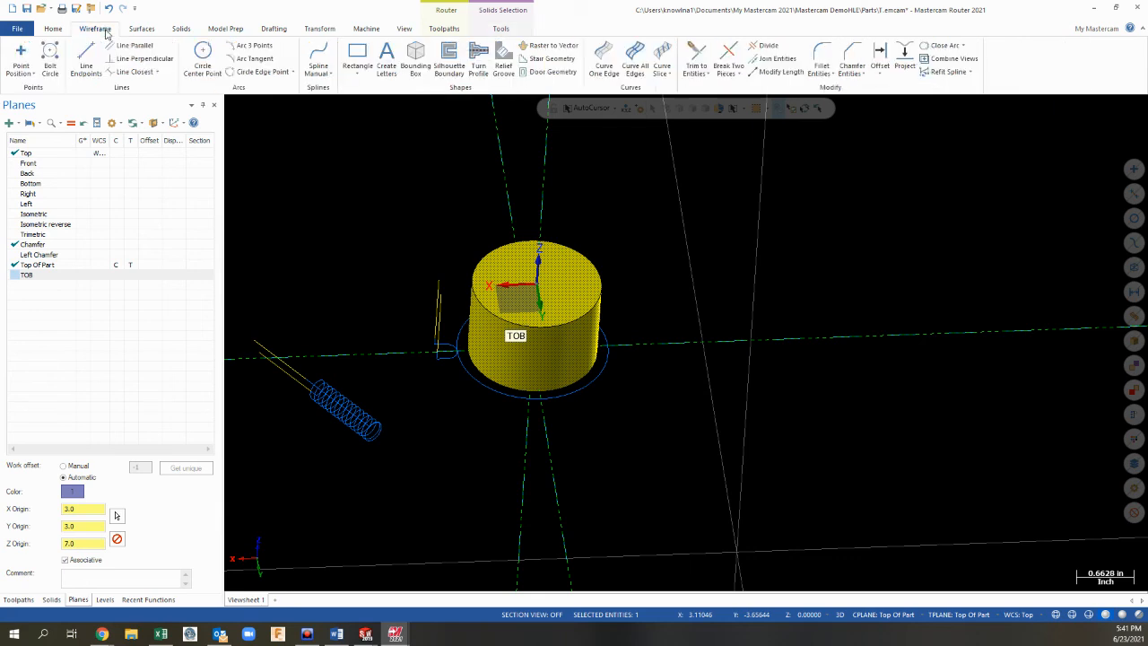
left_click(202, 61)
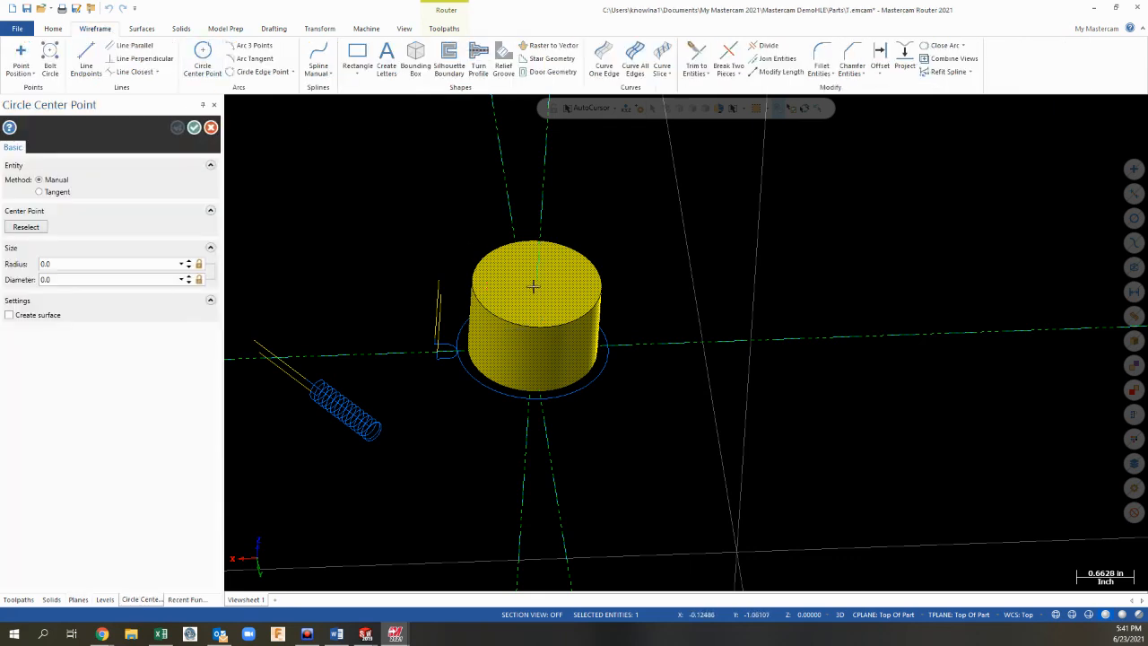
left_click(211, 128)
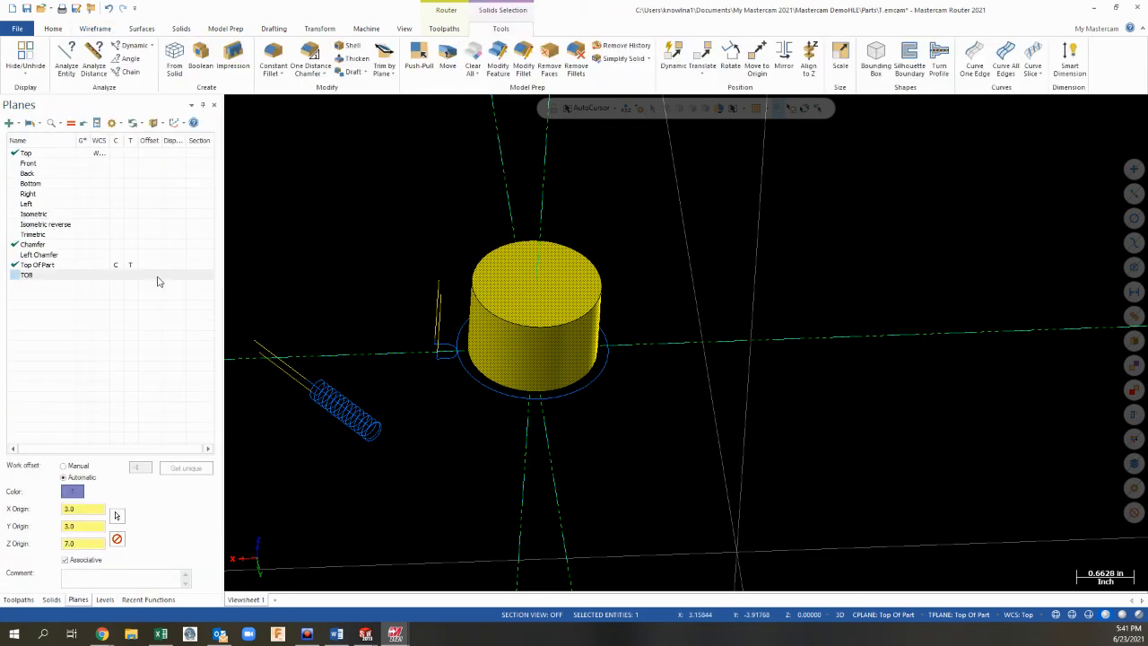
Step: Make TOB the construction and tool plane and draw a circle about 1.01 in in diameter at the centre of the boss's top face
left_click(115, 275)
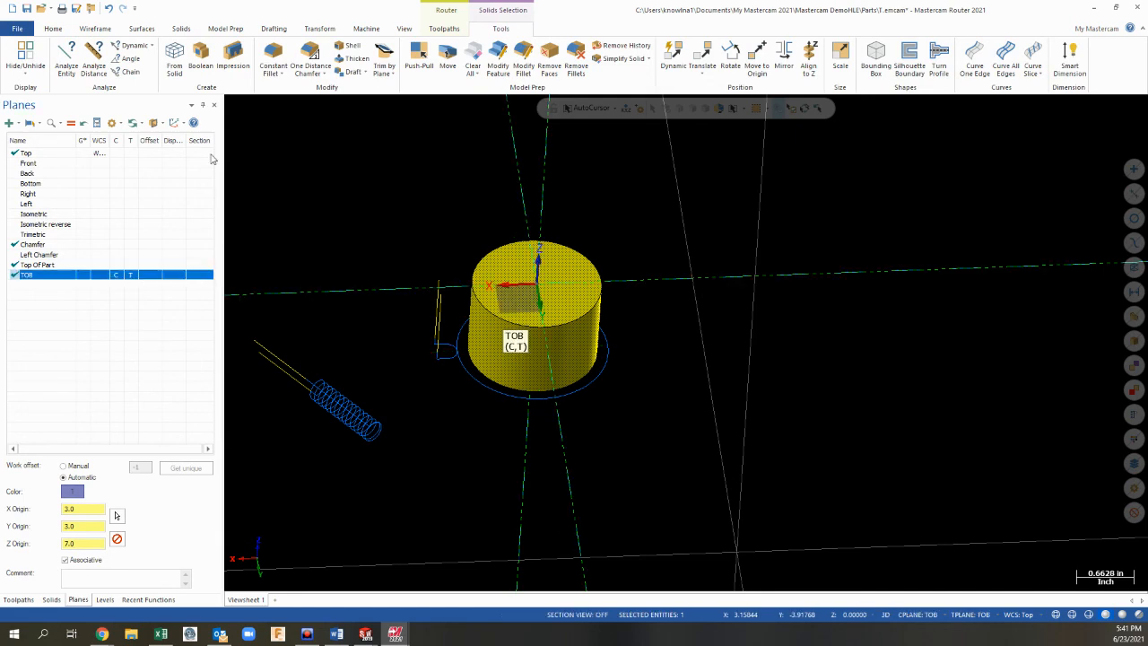
left_click(95, 29)
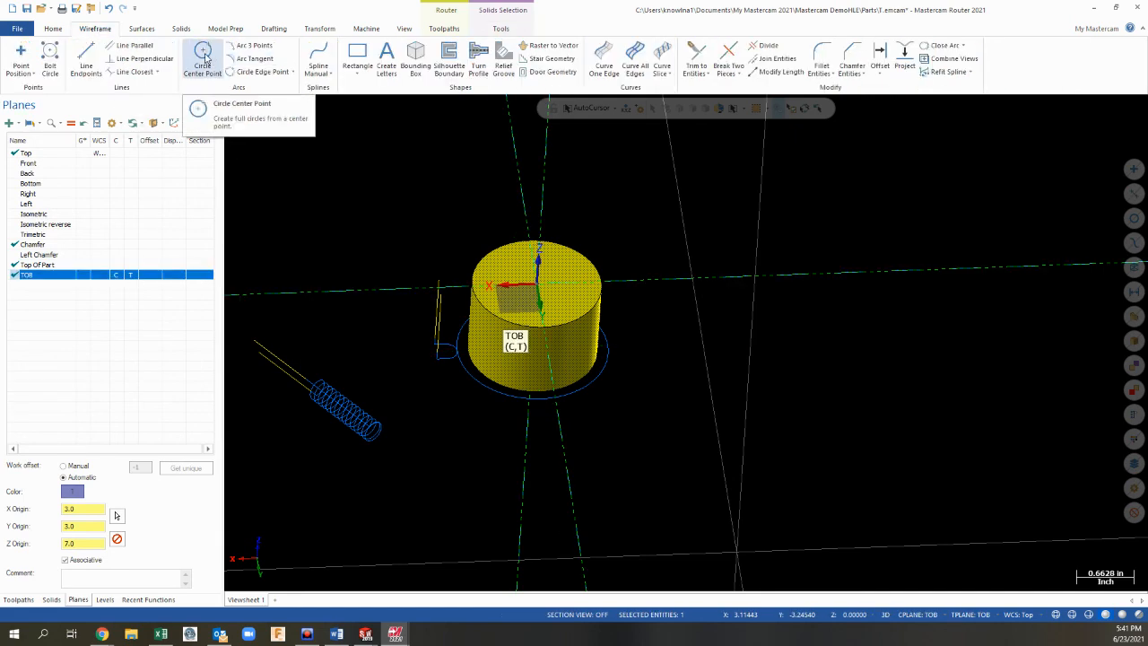
left_click(203, 59)
left_click(544, 286)
left_click(553, 256)
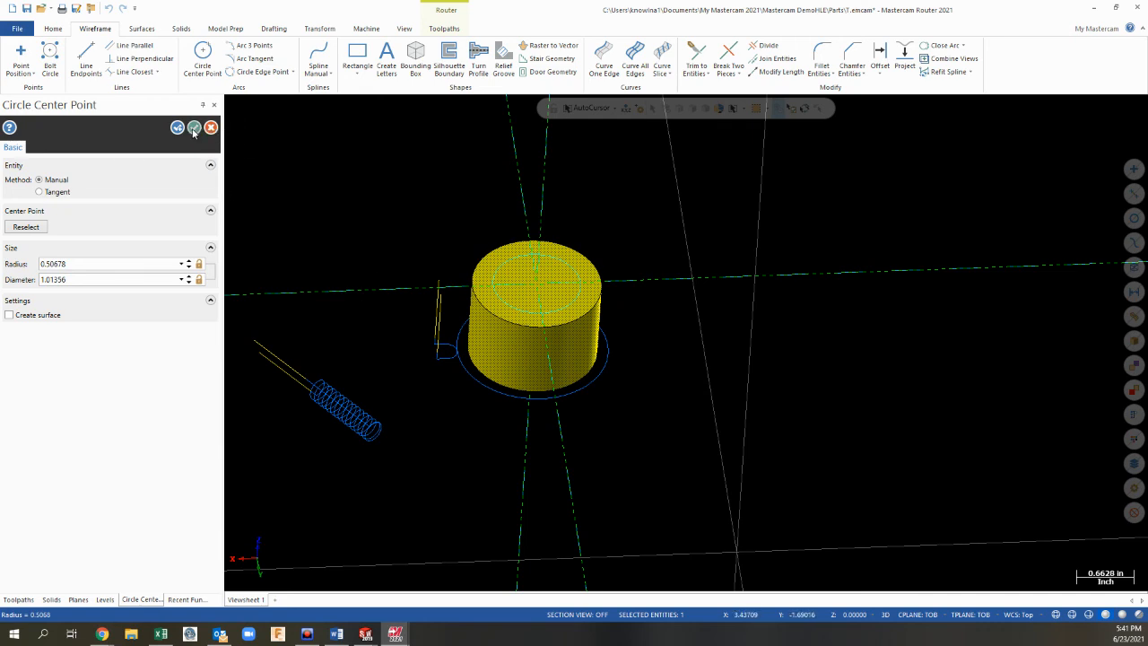
left_click(194, 129)
Step: Extrude the top-face circle as a body cut about 3.44 in downward through the boss
left_click(146, 29)
left_click(181, 28)
left_click(114, 59)
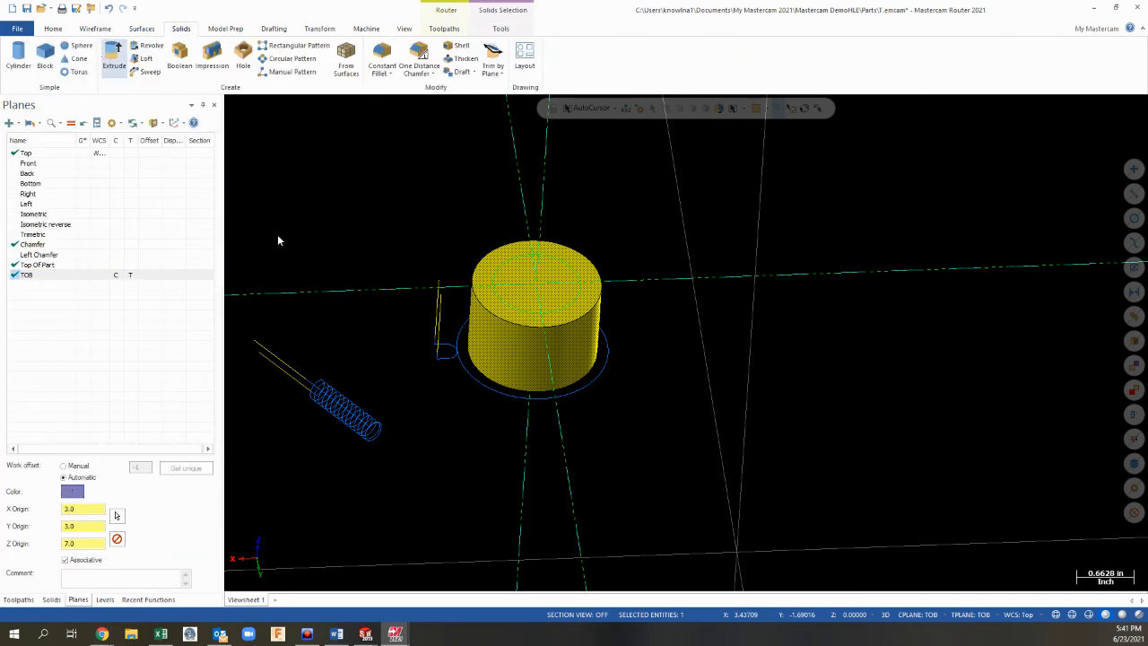
left_click(499, 302)
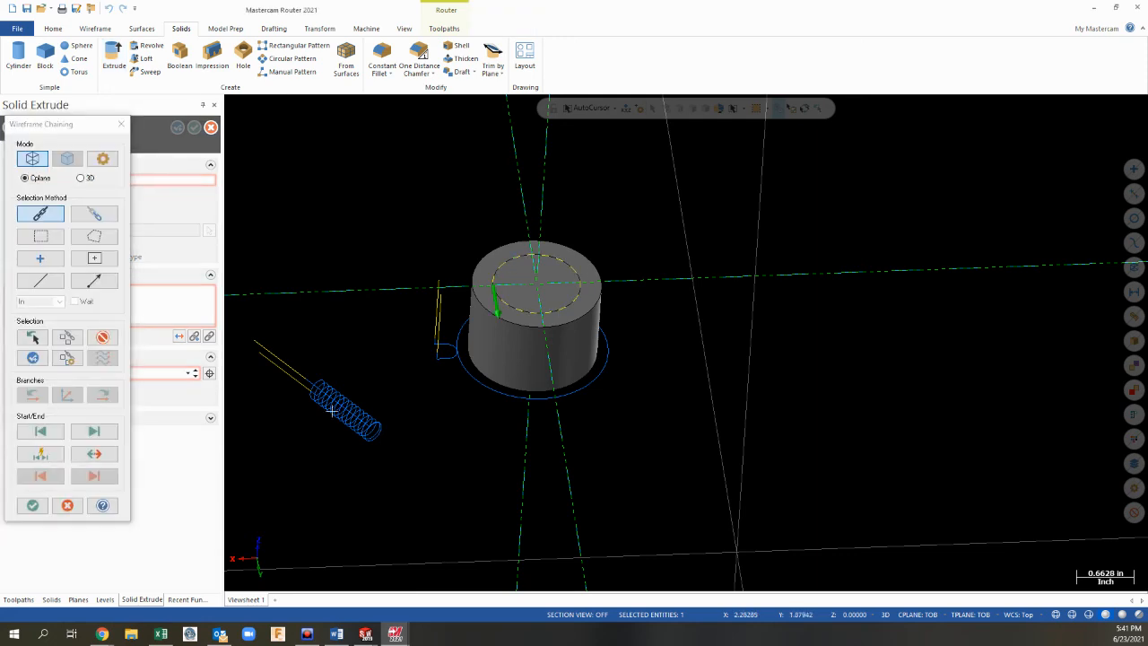
left_click(31, 506)
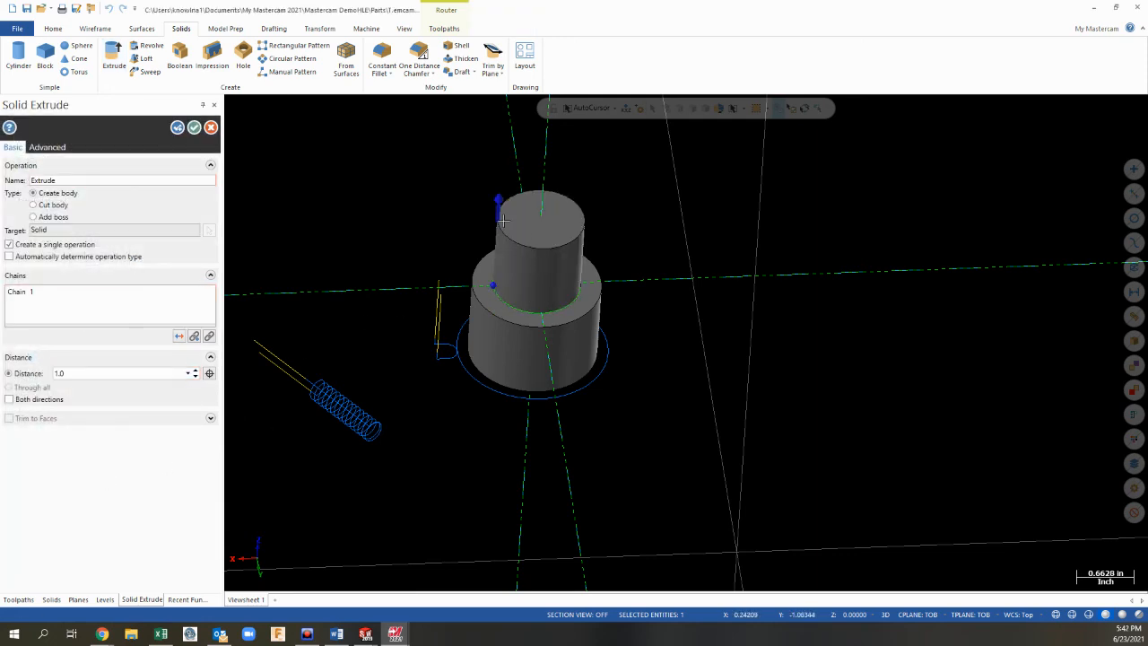
left_click(36, 206)
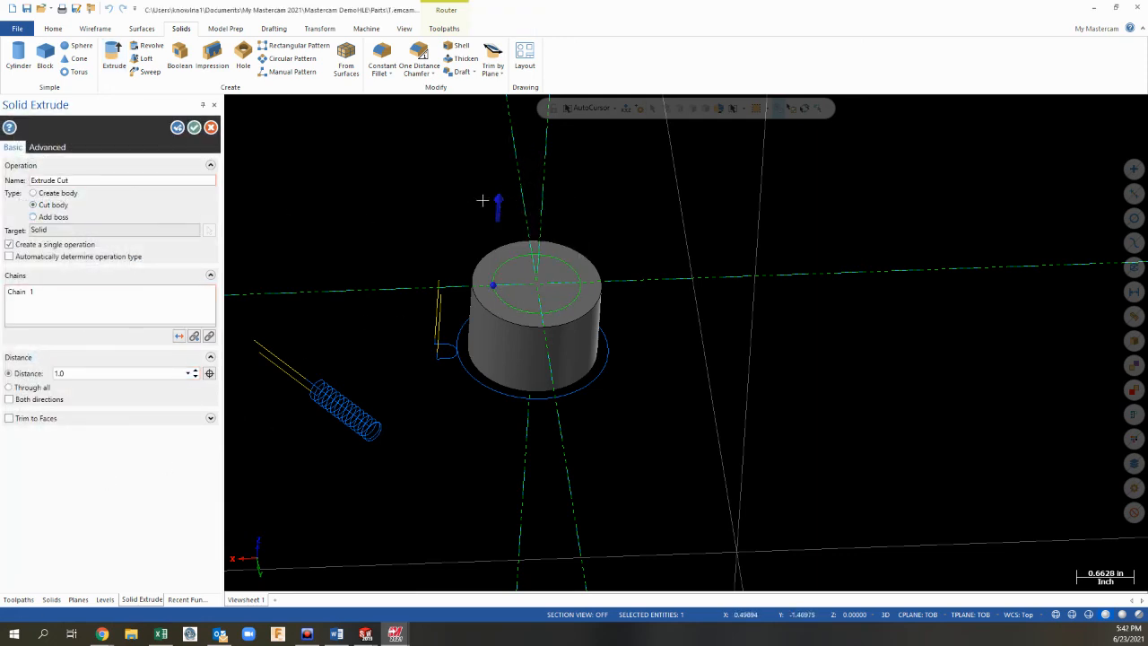
left_click_drag(498, 201, 485, 516)
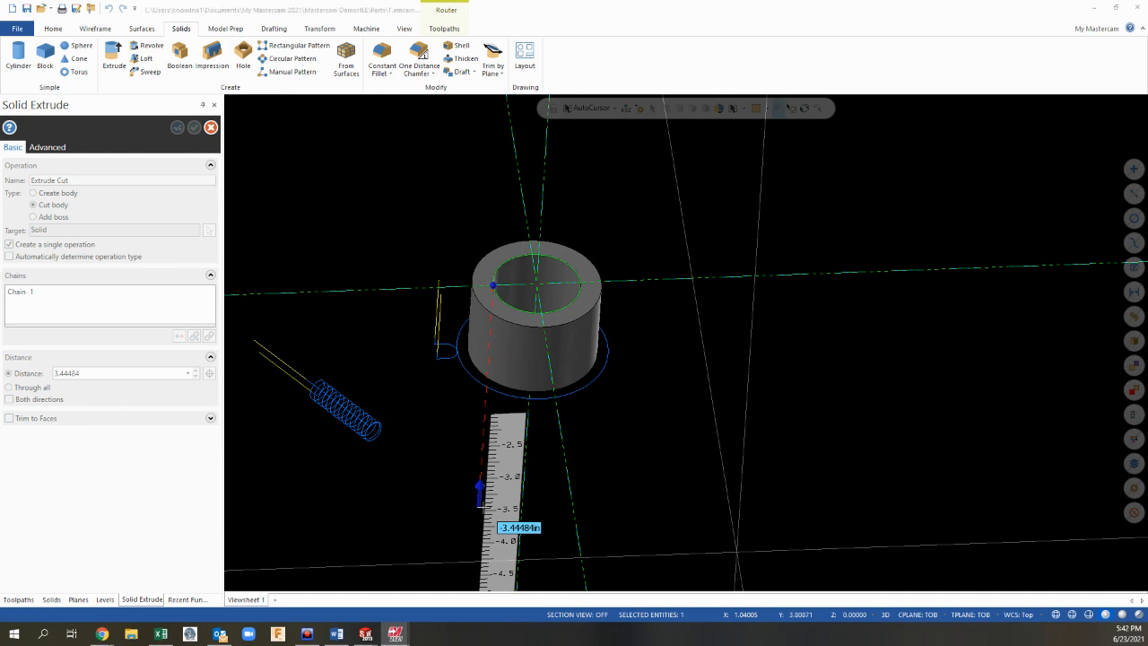
left_click(483, 507)
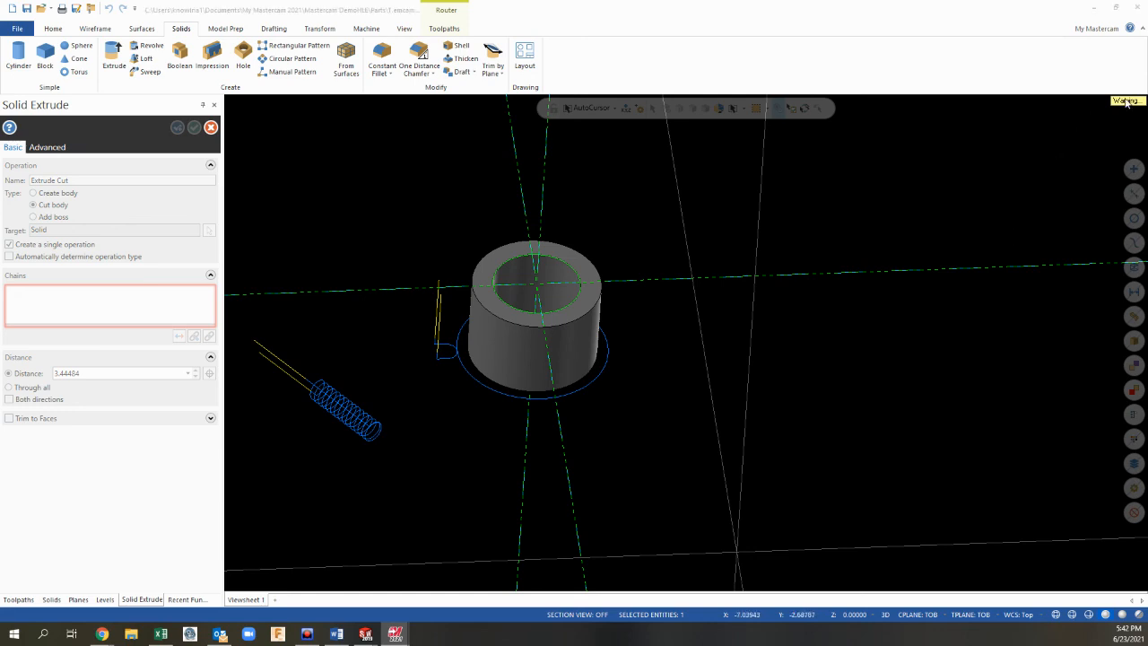
mouse_move(1127, 102)
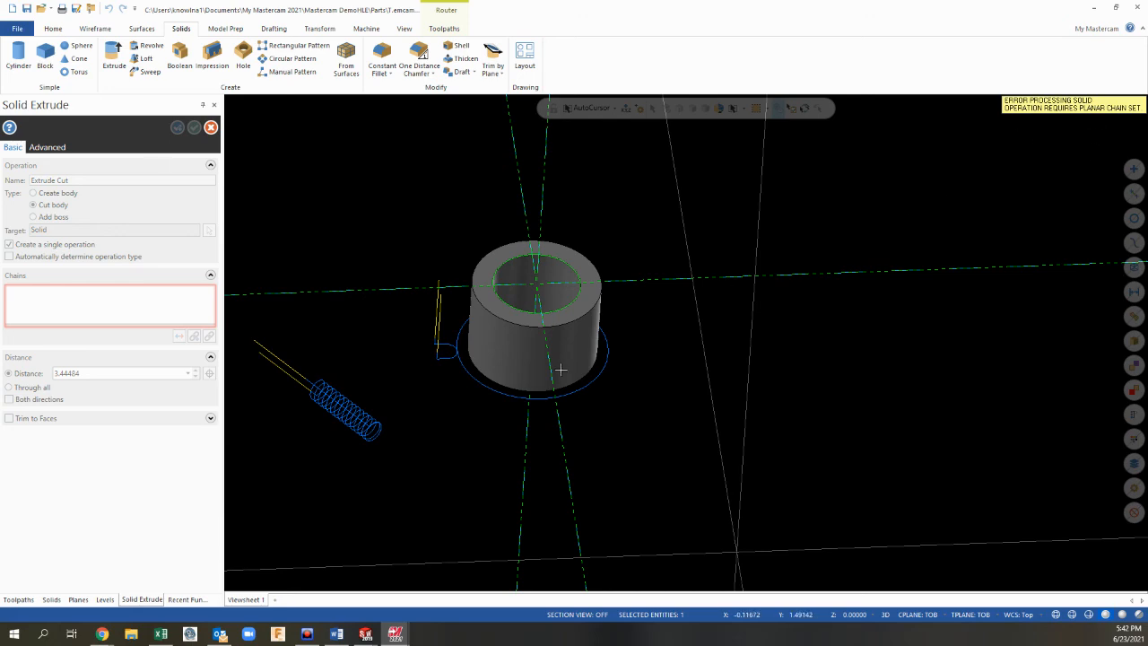
middle_click_drag(561, 368, 623, 230)
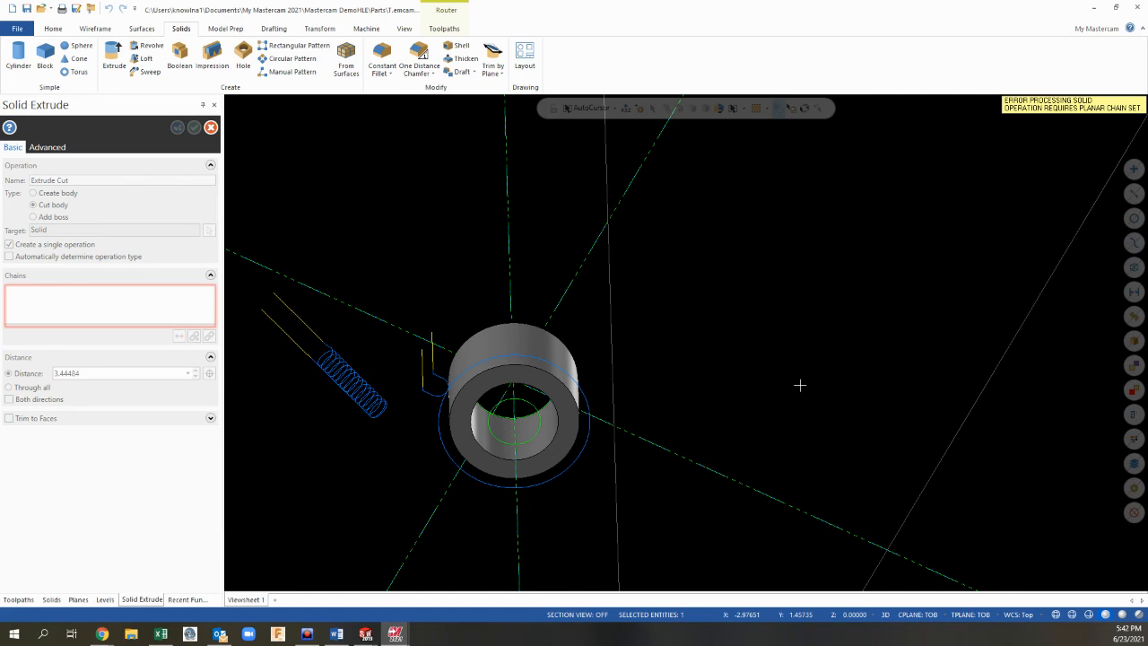
left_click(211, 127)
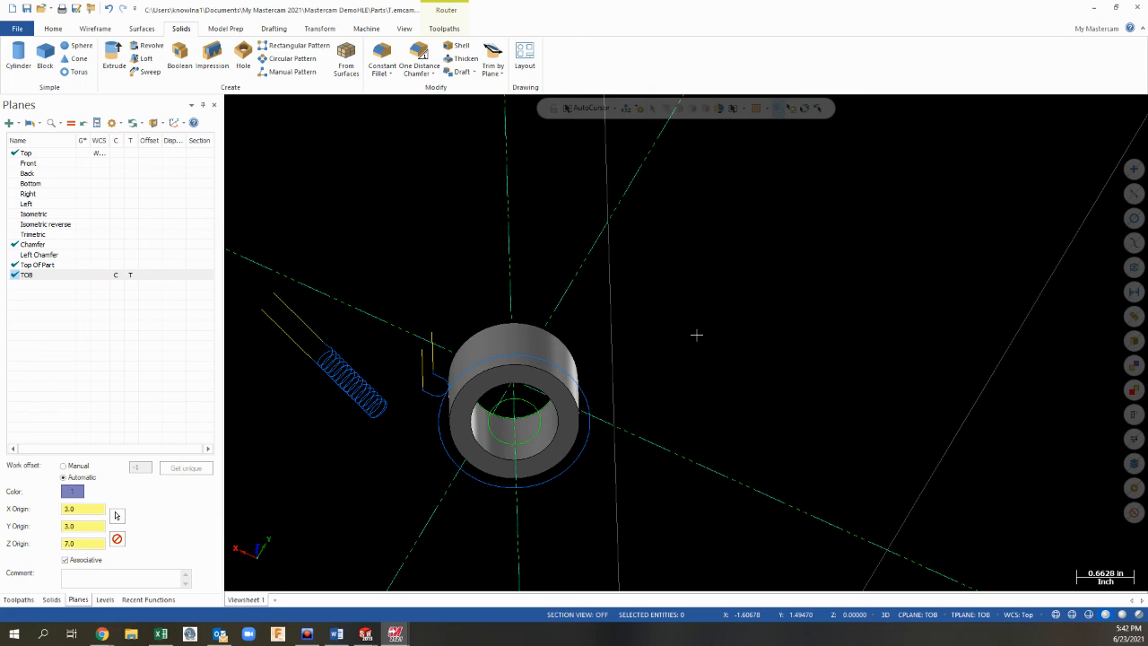
Step: Turn the Wireframe level and level 1 back on and inspect the hollowed boss on the chamfered cube from several angles
middle_click_drag(540, 178, 509, 348)
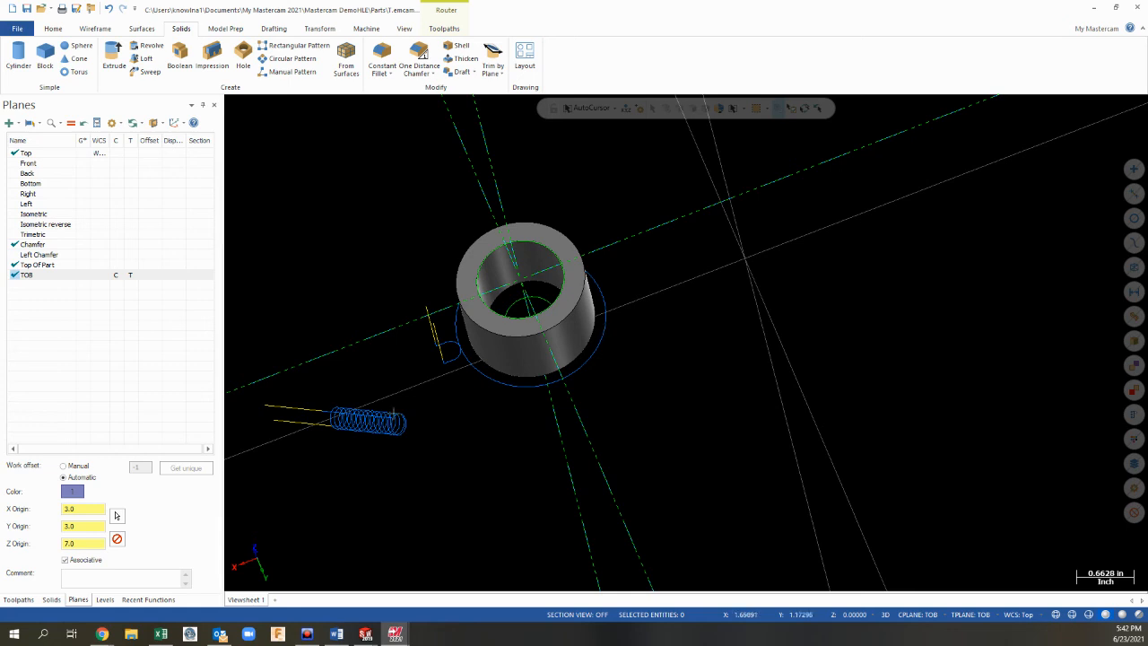
left_click(106, 599)
left_click(52, 162)
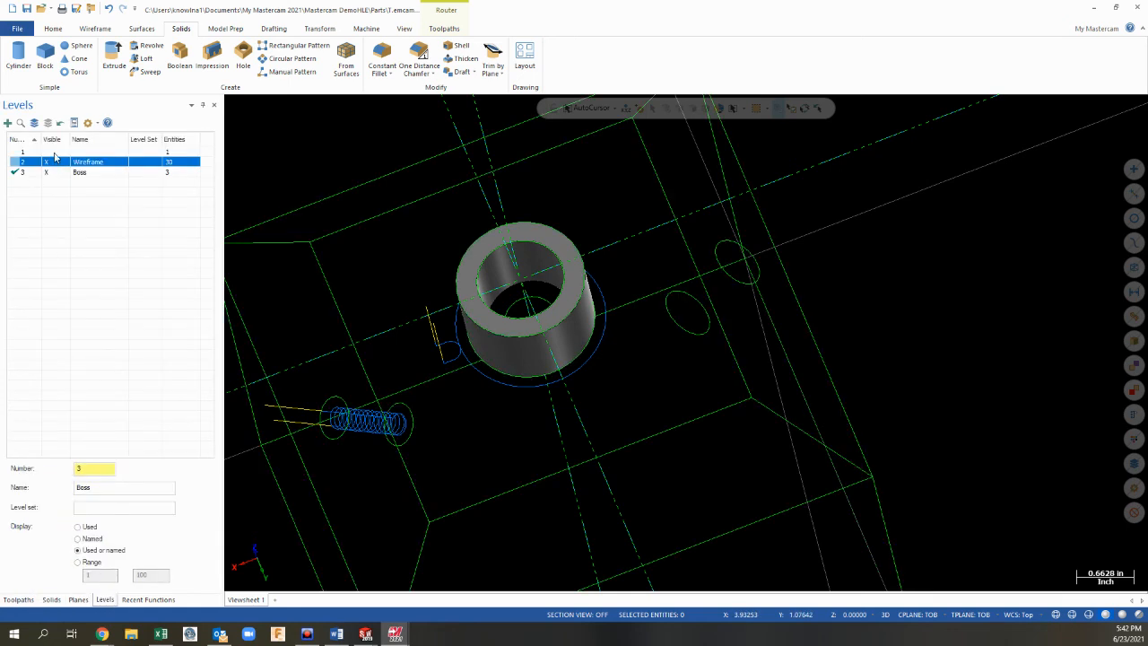
left_click(52, 151)
mouse_move(473, 325)
middle_mouse_down()
mouse_move(548, 342)
mouse_move(628, 309)
middle_mouse_up()
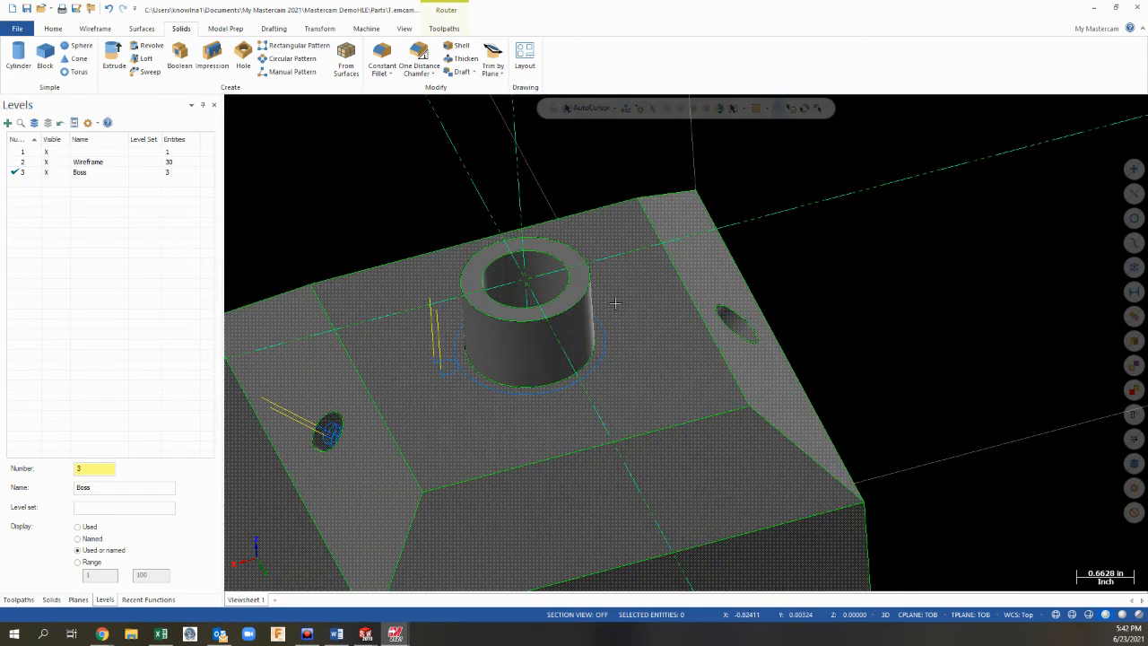
middle_click_drag(615, 303, 515, 281)
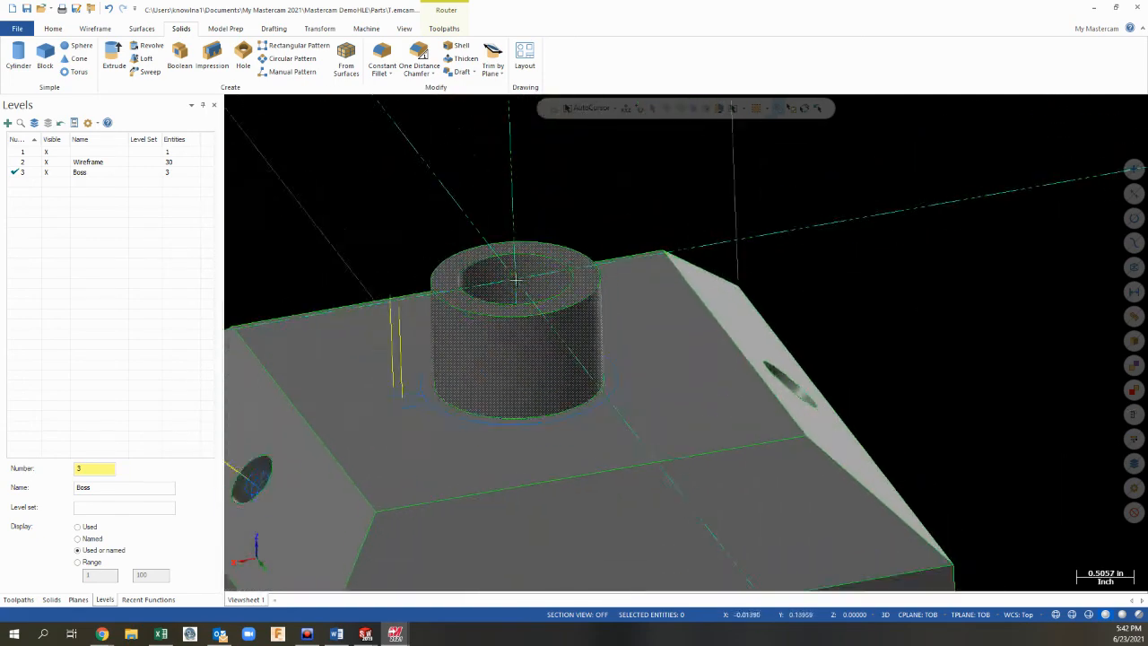
scroll(516, 281, "down", 5)
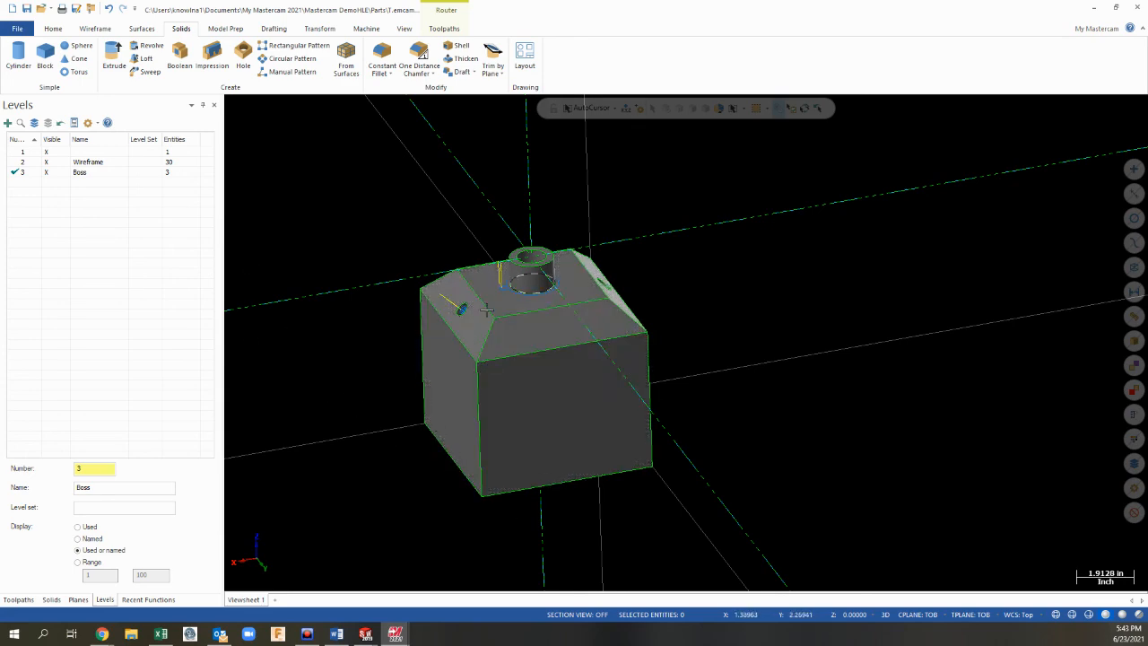
middle_click_drag(545, 362, 546, 403)
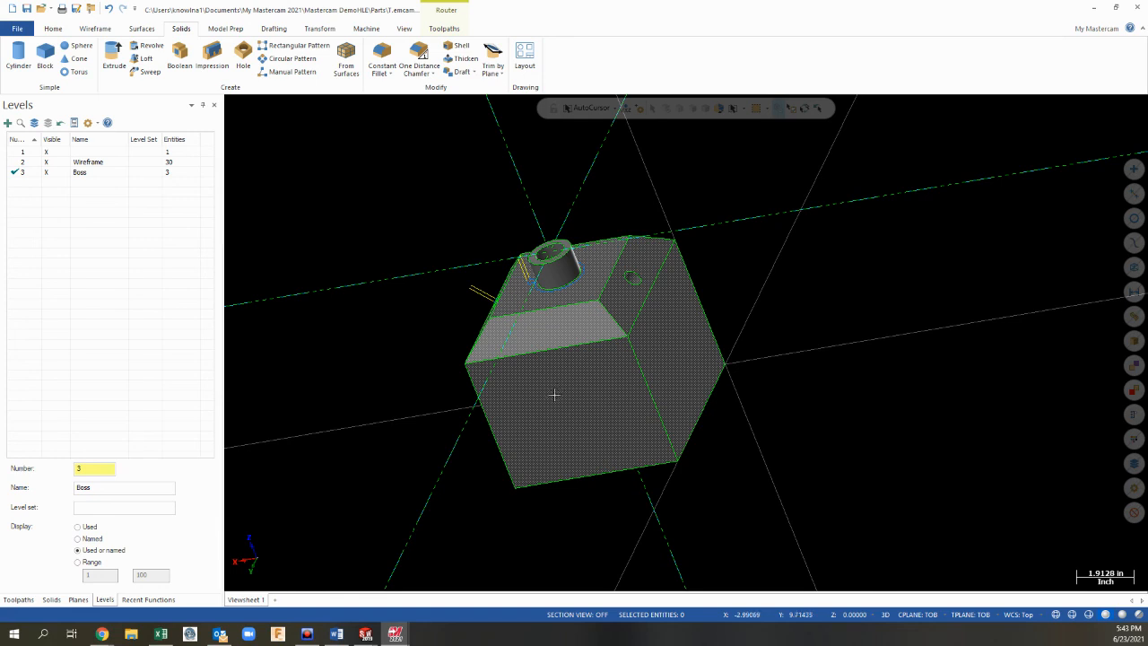
middle_click_drag(605, 394, 520, 394)
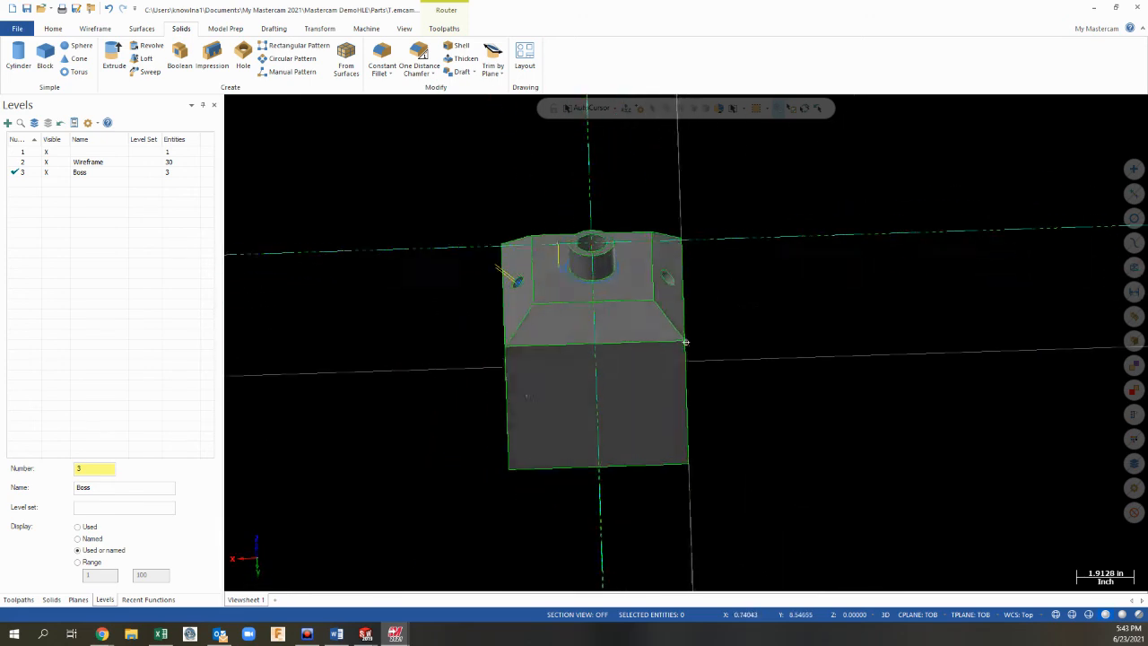